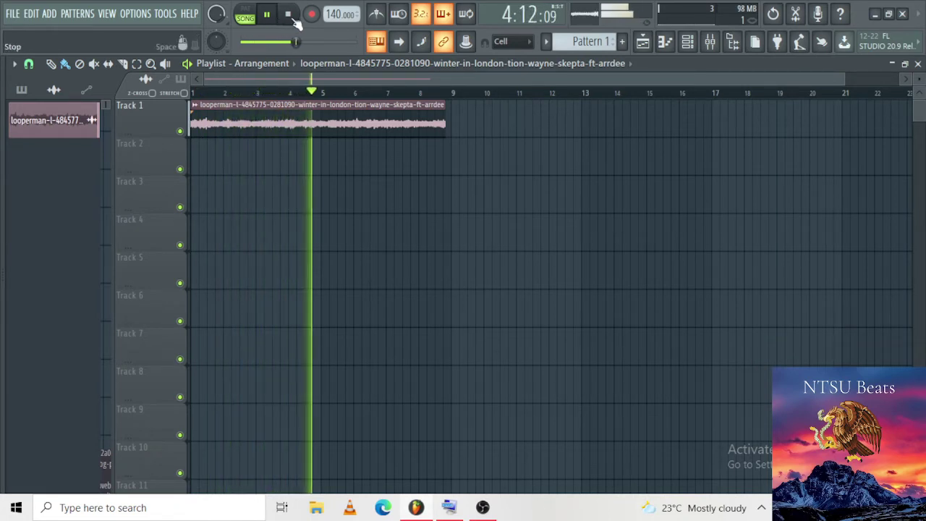
Step: Stop the playback, check the Audio Input Capture level in OBS, and return to FL Studio
left_click(294, 19)
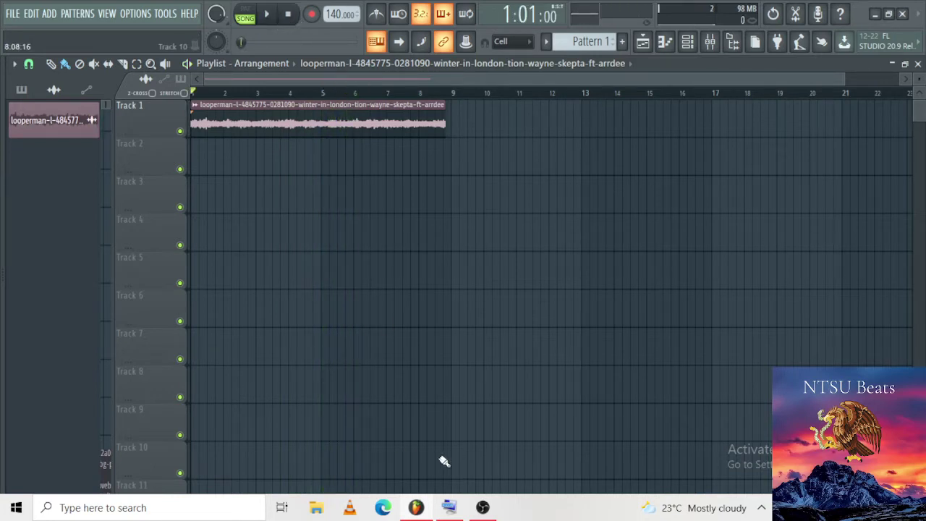
left_click(483, 508)
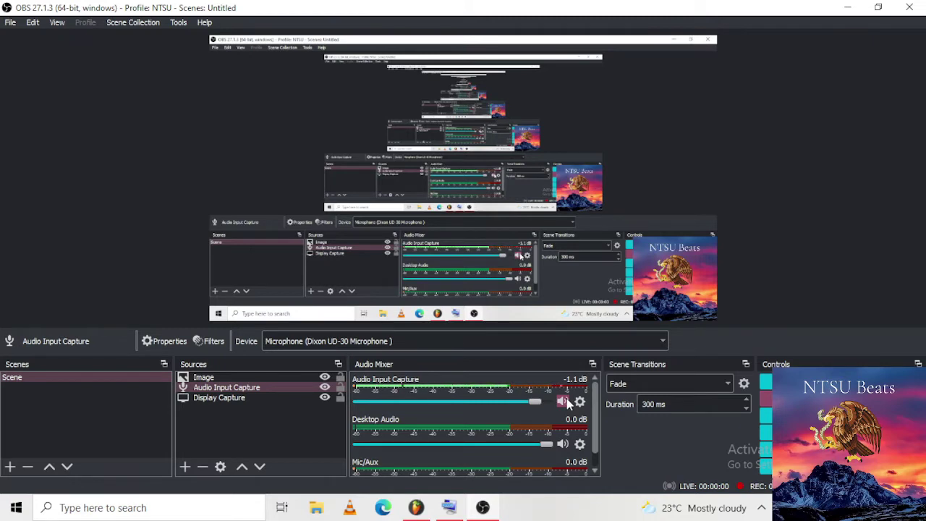
left_click(405, 509)
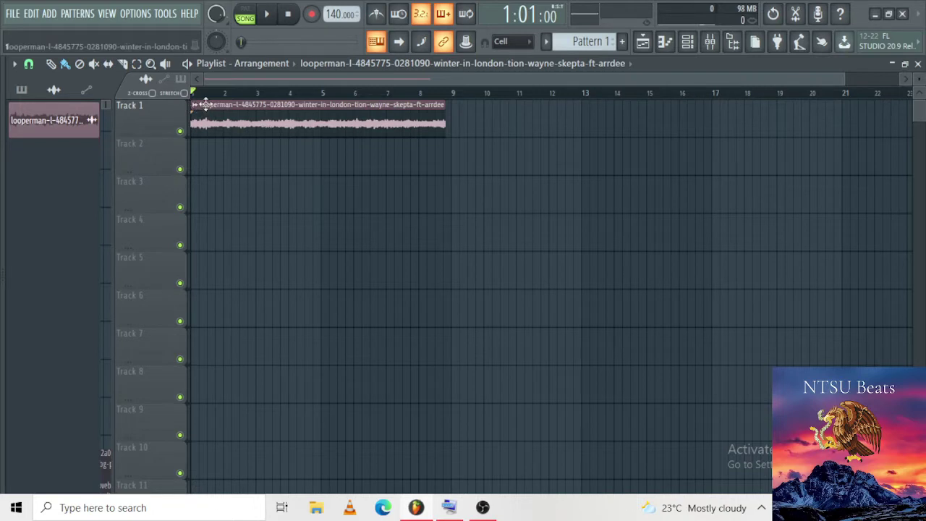
Step: Set the project tempo to 143 BPM and check the looperman clip's end against the bar 9 line
scroll(438, 209, "up", 4)
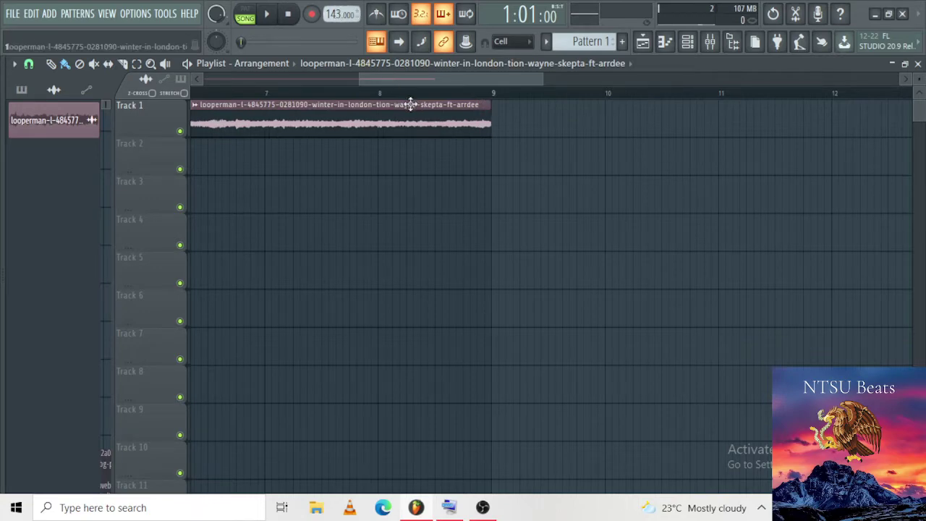
scroll(416, 123, "down", 4)
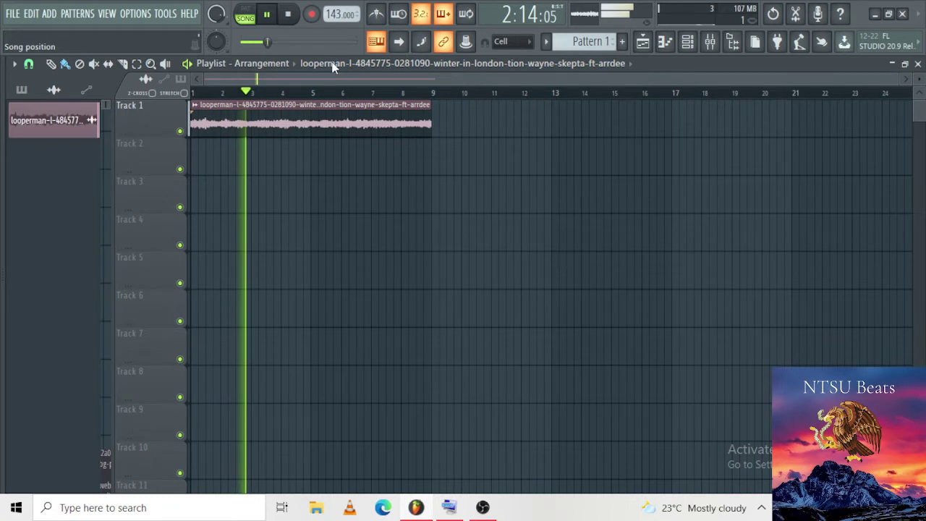
Step: Save the project as rrr in the Trap projects folder
key("ctrl+shift+s")
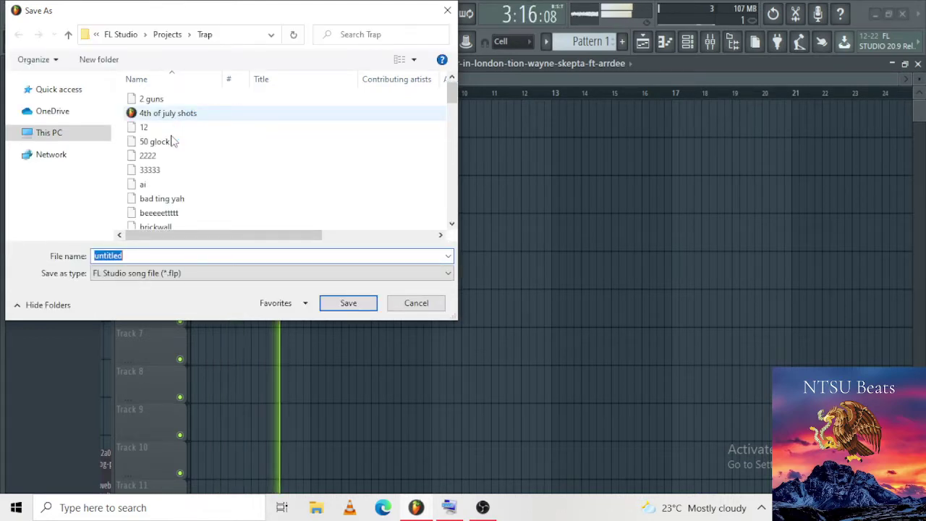
type("rrr")
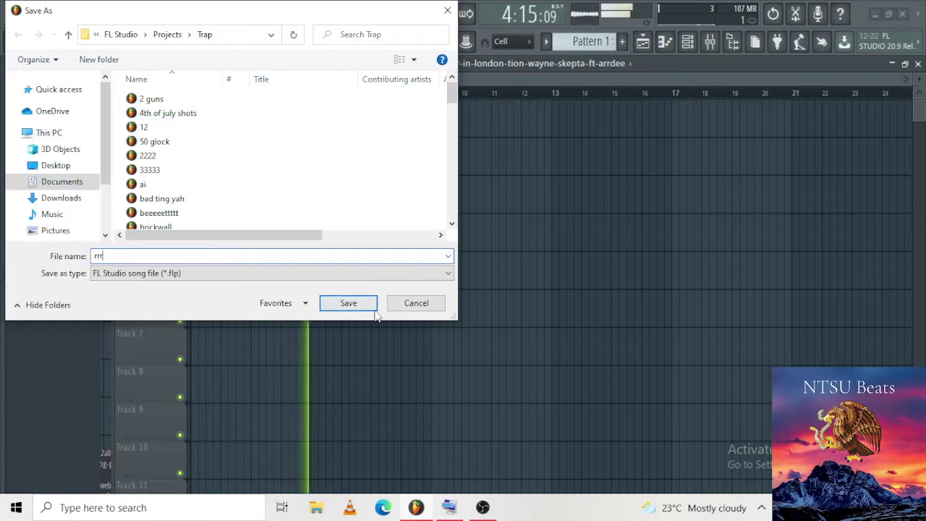
left_click(374, 305)
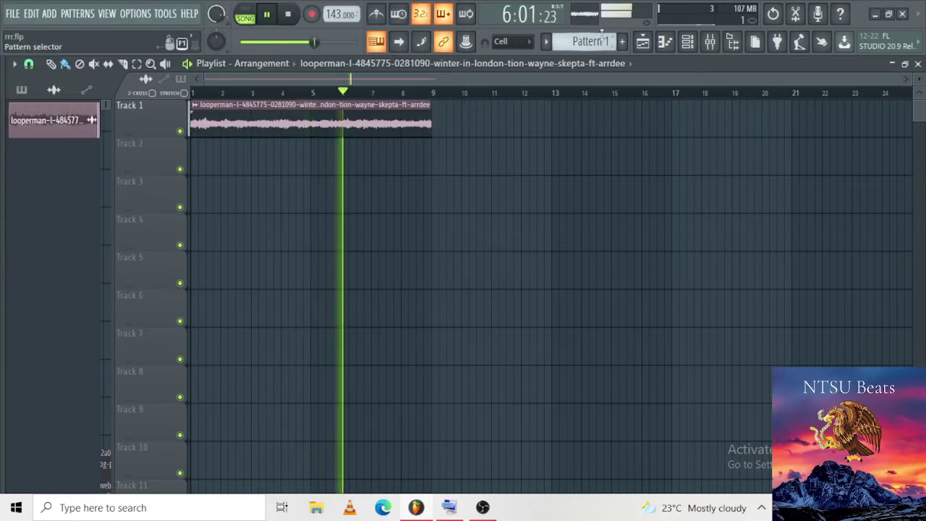
Step: Place Pattern 1 at the start of Track 3, extend it to bar 9, and play the arrangement from bar 8
left_click(589, 41)
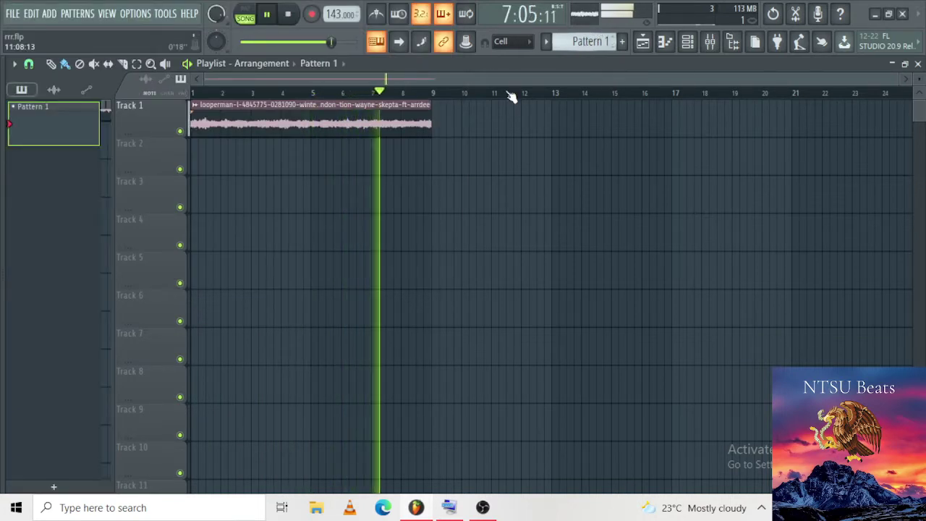
left_click(201, 199)
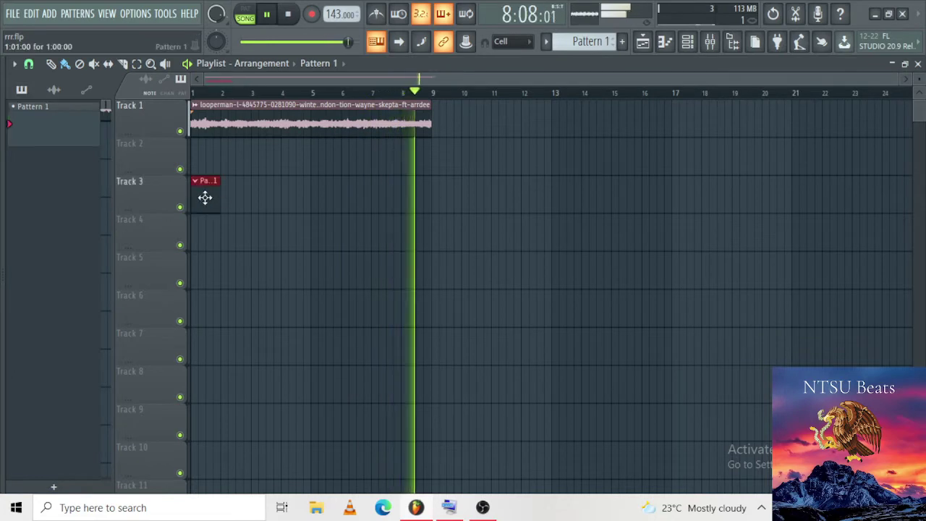
left_click_drag(212, 198, 435, 202)
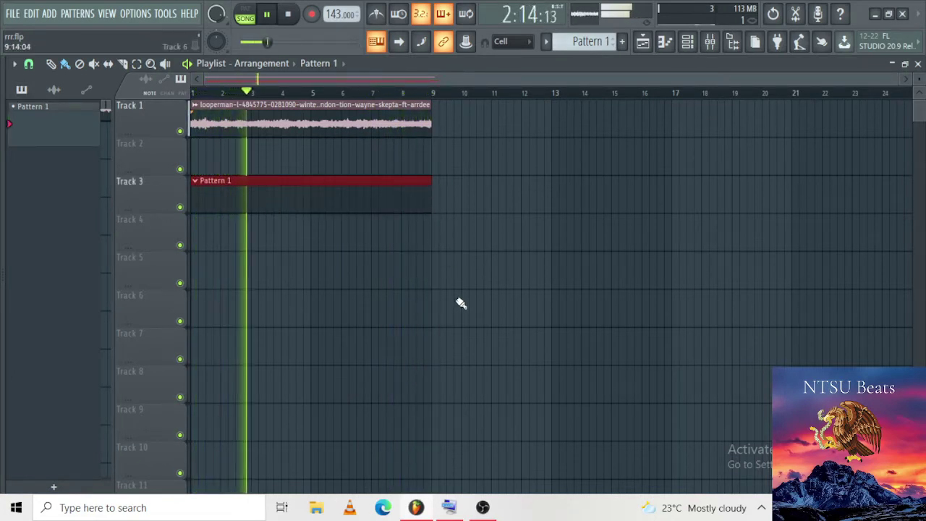
scroll(407, 106, "up", 4)
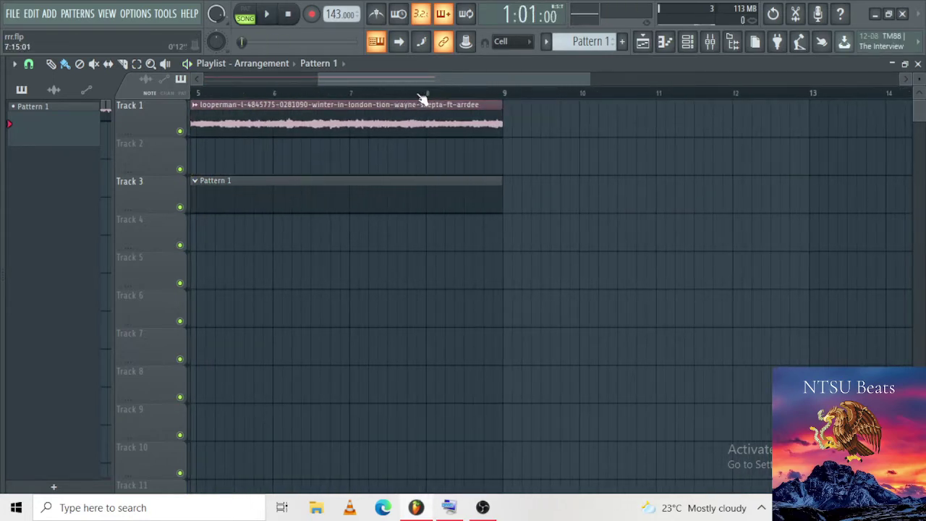
left_click(425, 93)
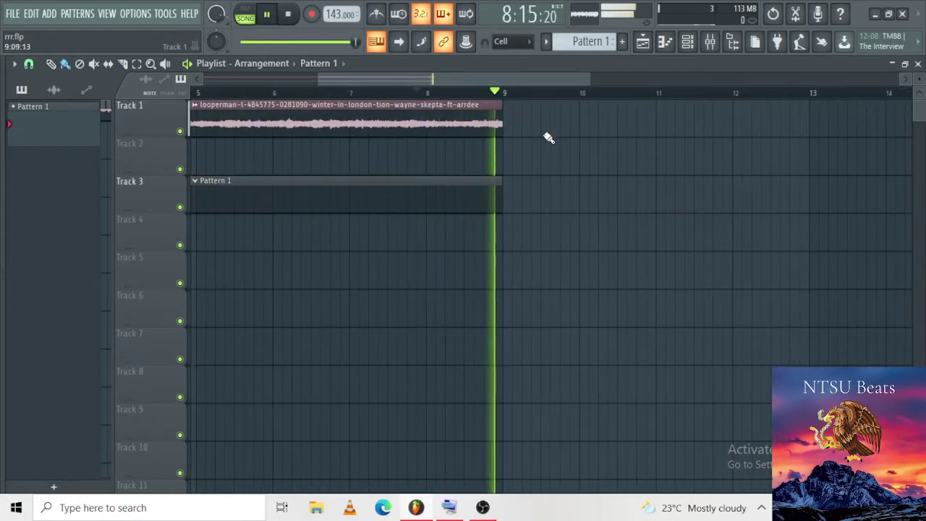
scroll(549, 138, "down", 4)
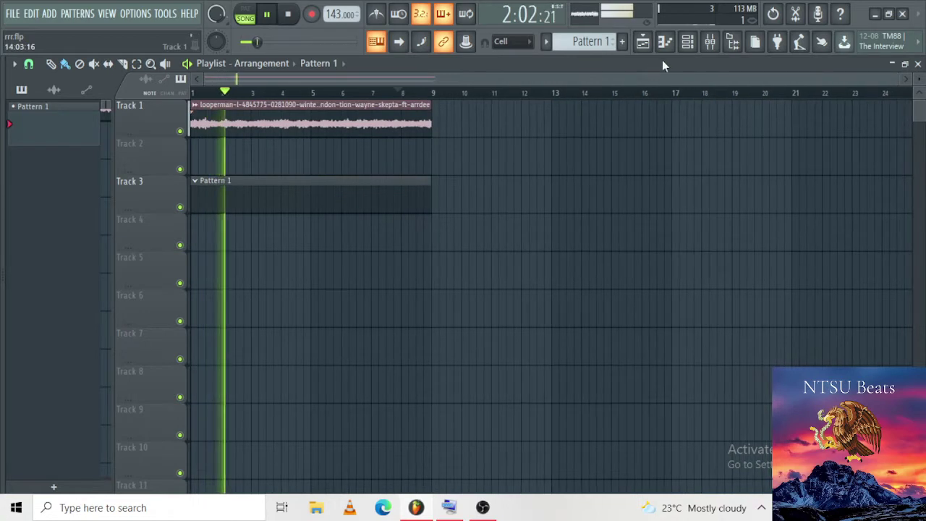
Step: Show all channels in the channel rack and delete the Sampler channel
left_click(688, 41)
left_click(604, 117)
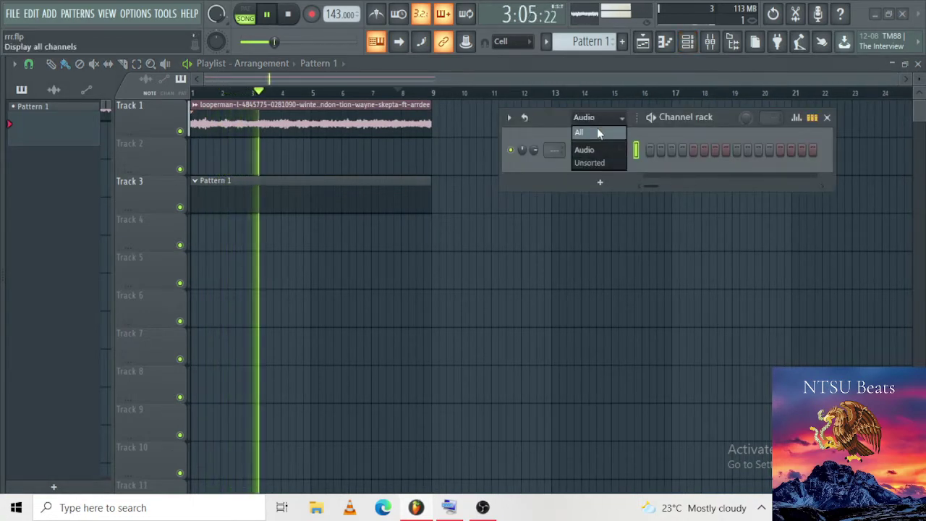
left_click(579, 133)
right_click(608, 150)
left_click(660, 292)
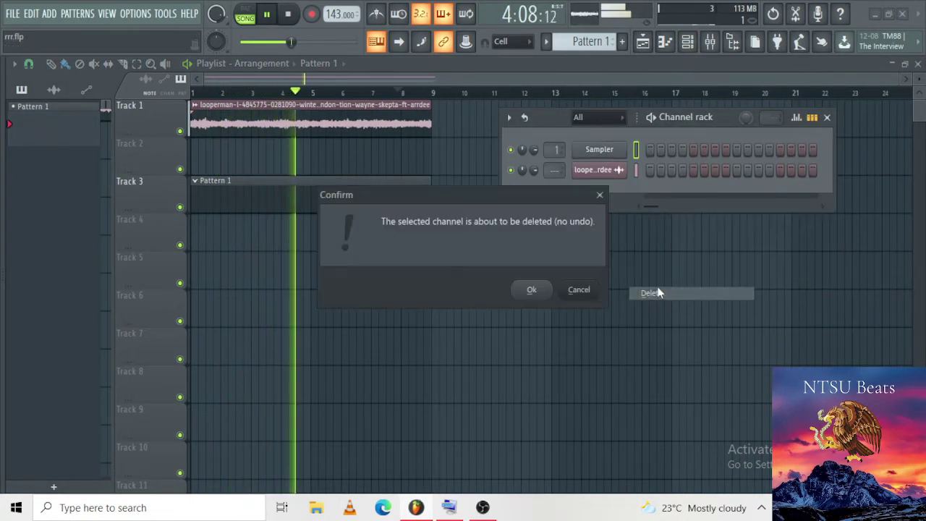
left_click(551, 289)
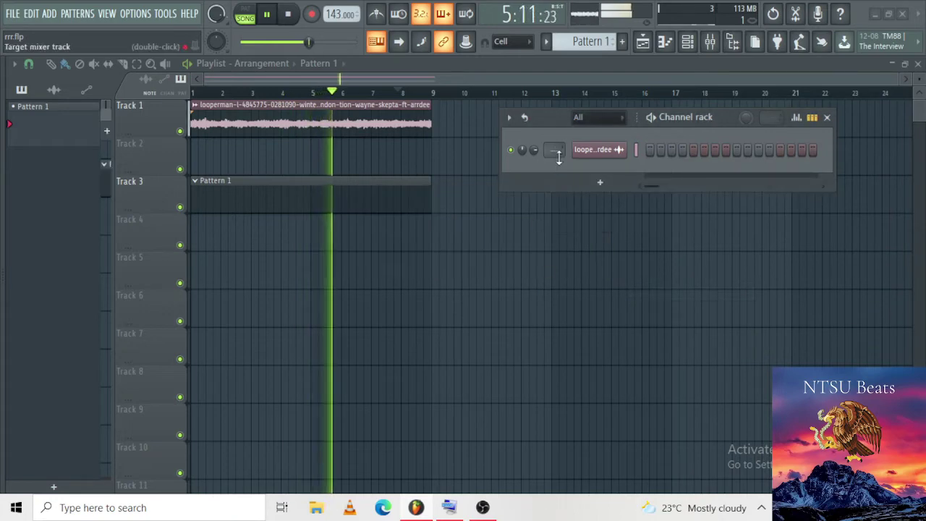
Step: Route the looperman channel to mixer track 1 and slightly lower the Insert 1 fader
scroll(554, 150, "up", 1)
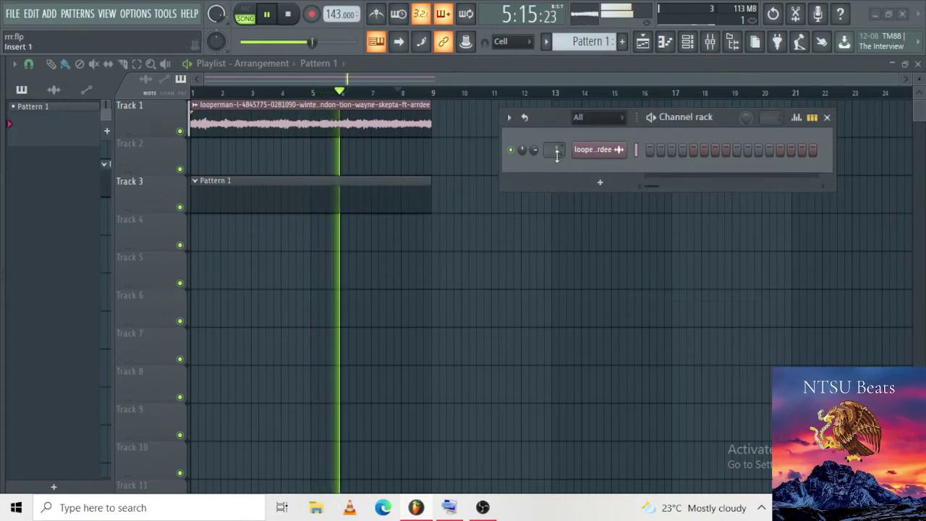
left_click(710, 42)
scroll(82, 276, "down", 4)
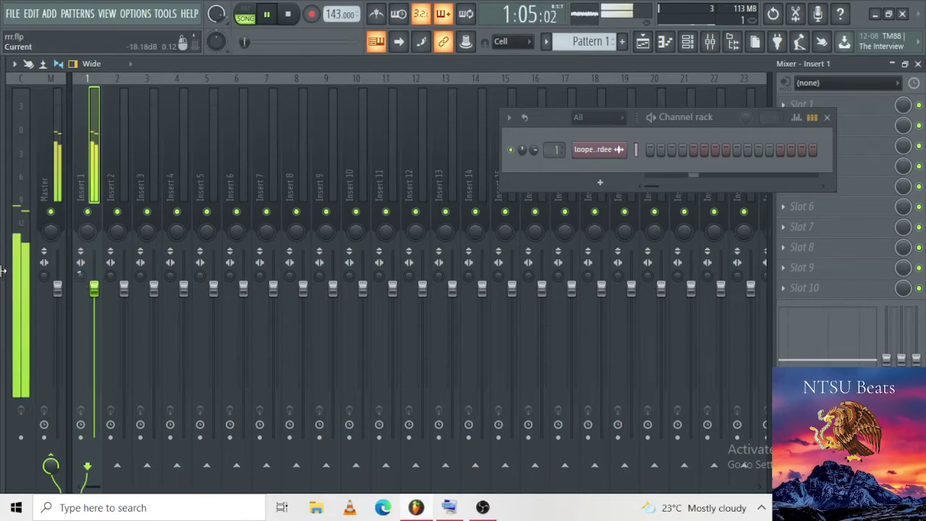
mouse_move(0, 222)
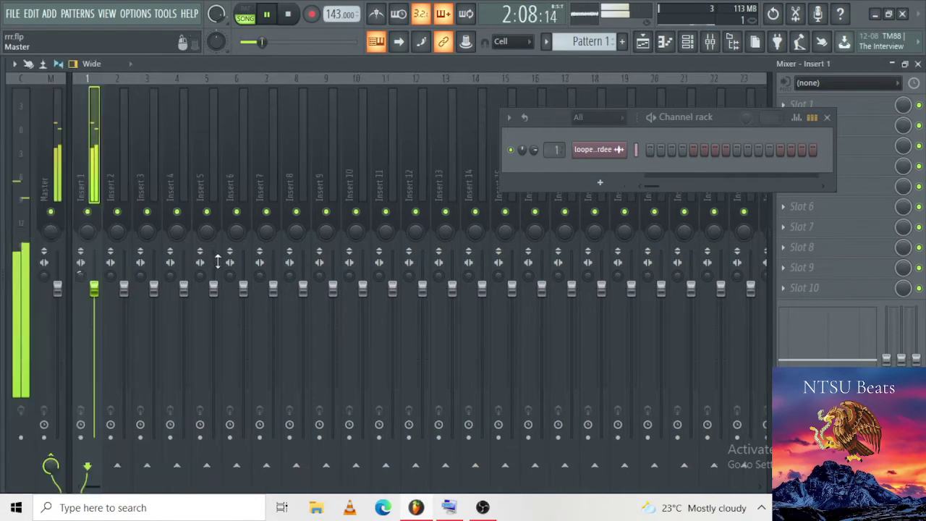
scroll(94, 306, "down", 3)
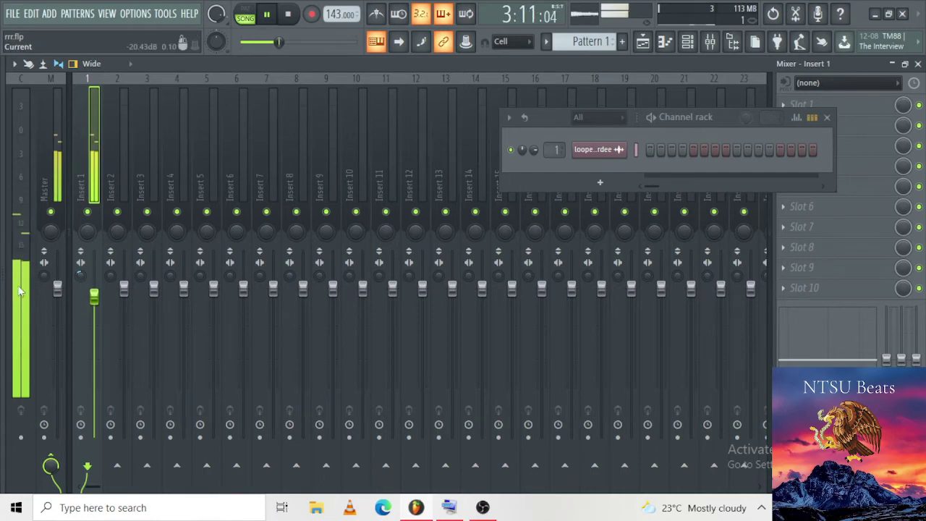
Step: Find the closed hihats in the Cymatics 808 Mob one-shot drums and add Closed Hihat 1 as a new channel
mouse_move(2, 265)
scroll(1, 266, "down", 15)
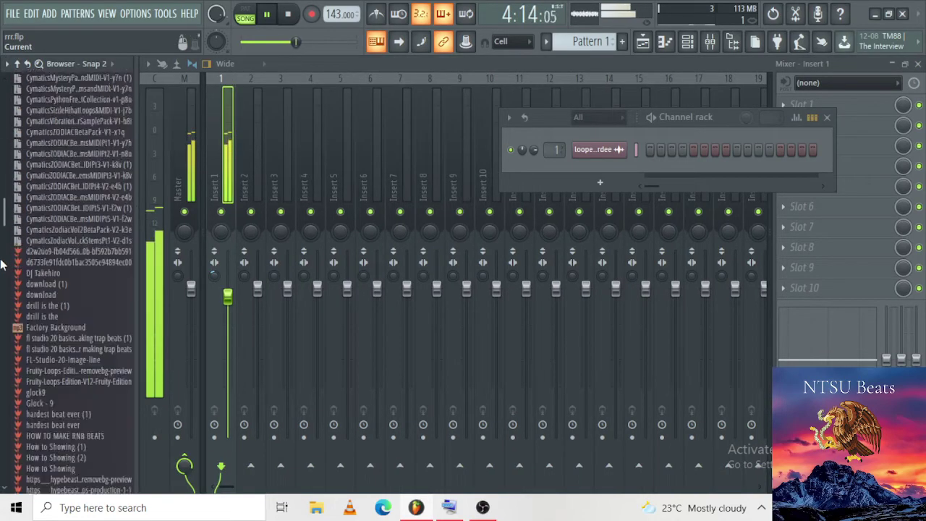
scroll(2, 265, "down", 20)
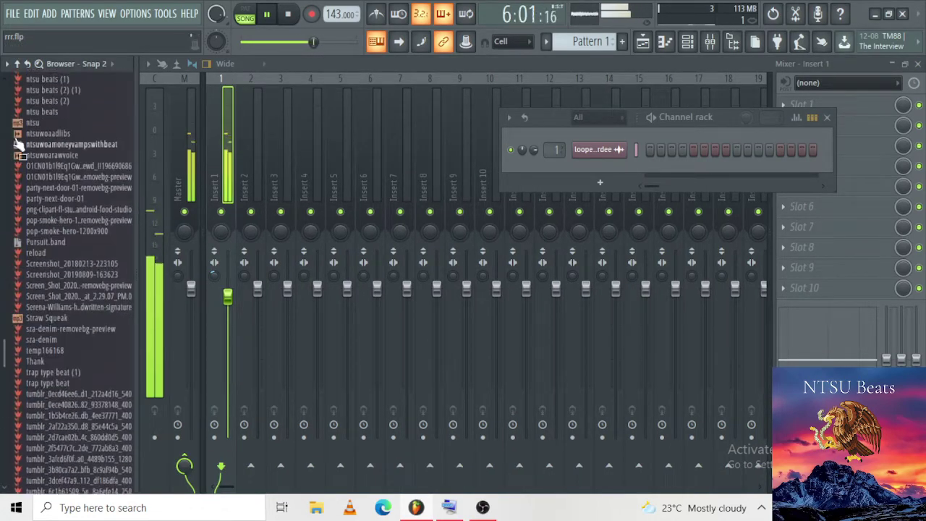
scroll(19, 144, "down", 1)
left_click(19, 66)
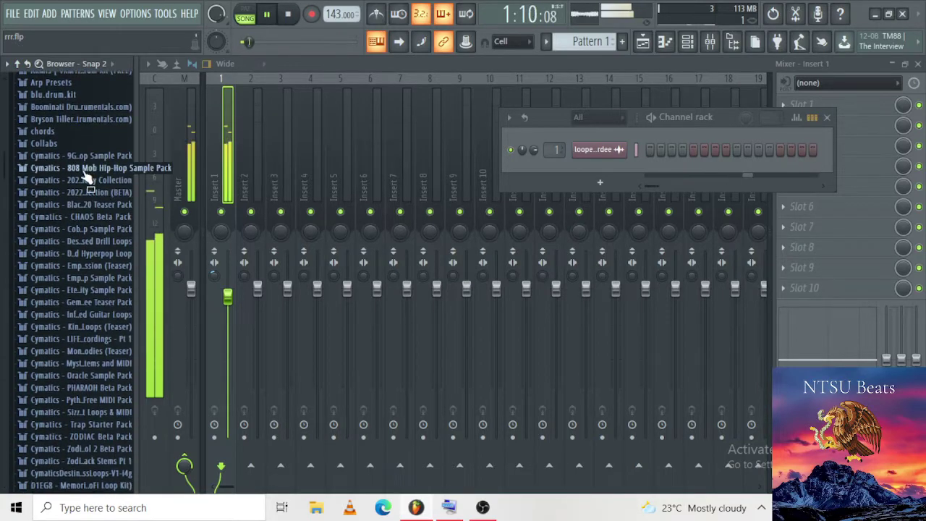
left_click(81, 167)
left_click(79, 193)
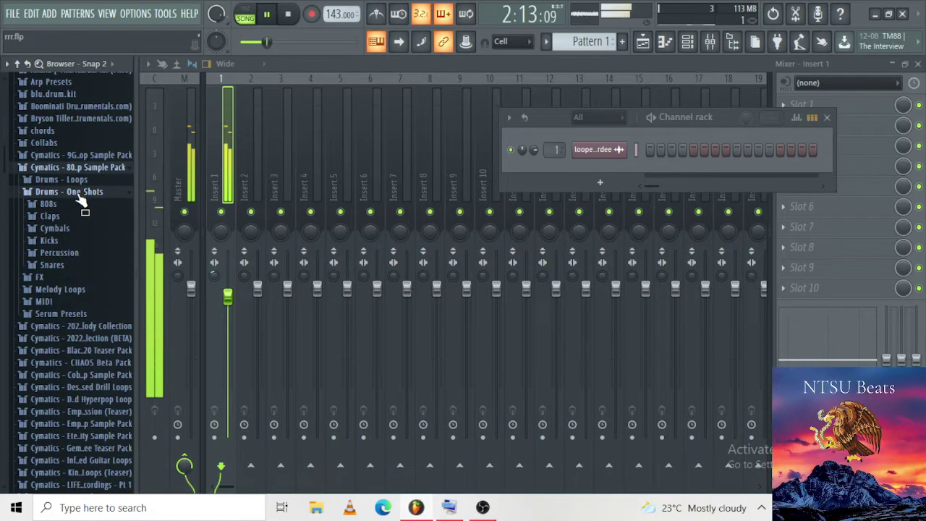
left_click(66, 226)
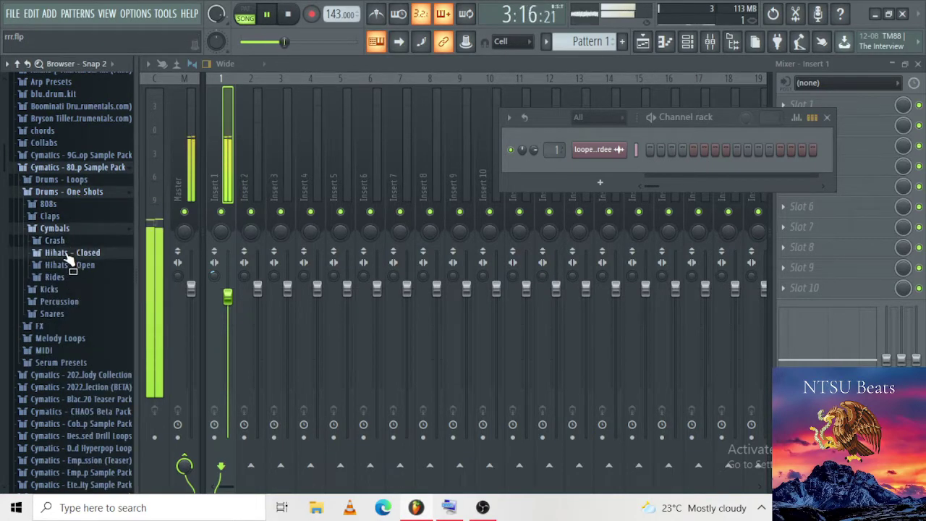
left_click(67, 255)
left_click(84, 265)
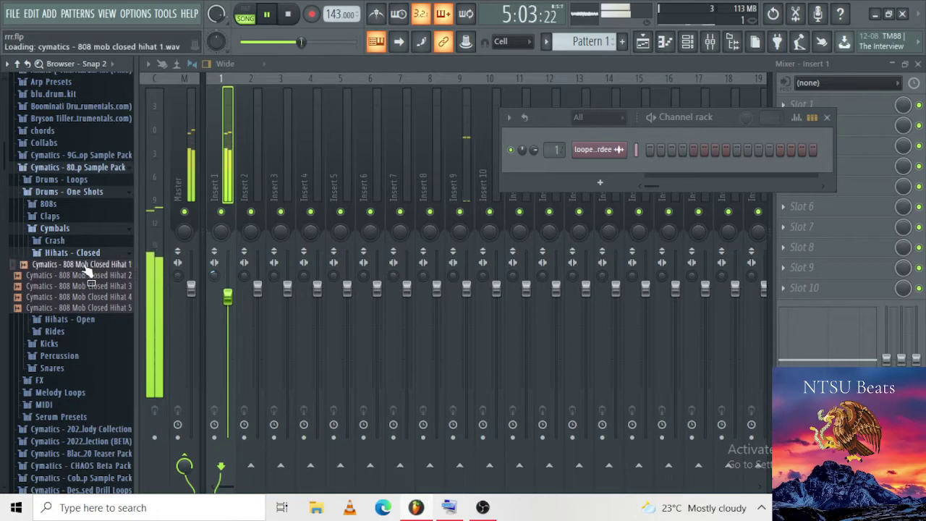
left_click_drag(590, 203, 610, 166)
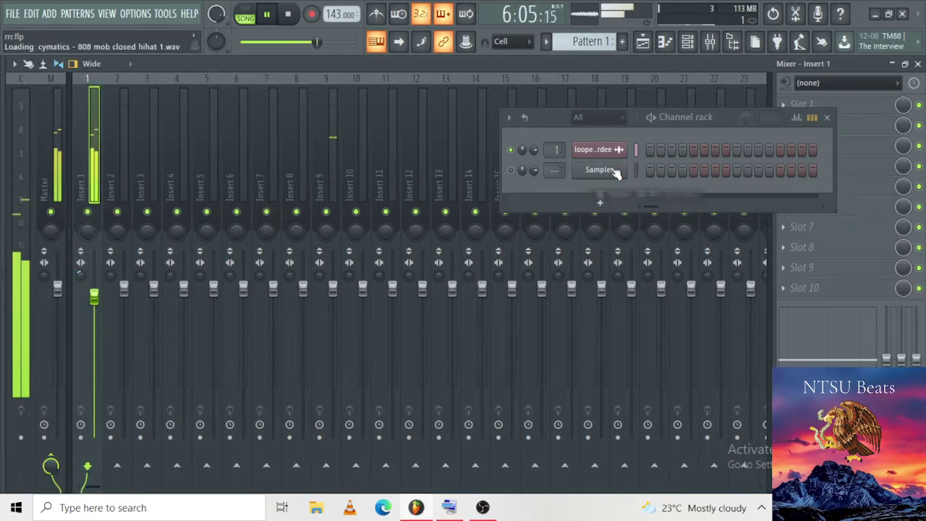
Step: Fill each 4 steps on the closed hihat channel and route it to mixer track 2
right_click(618, 174)
left_click(770, 226)
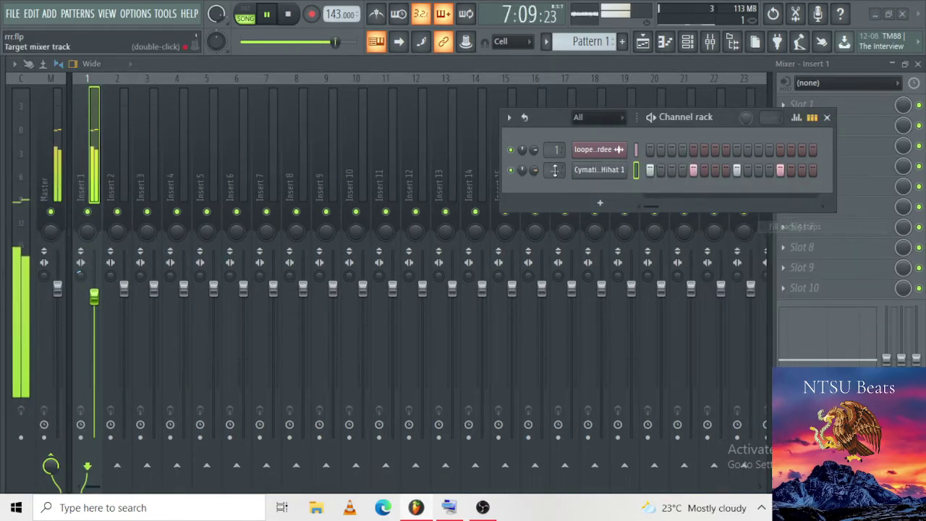
Step: Open the closed hihat's piano roll and duplicate the bar 1 notes through the end of bar 8
right_click(611, 171)
left_click(652, 174)
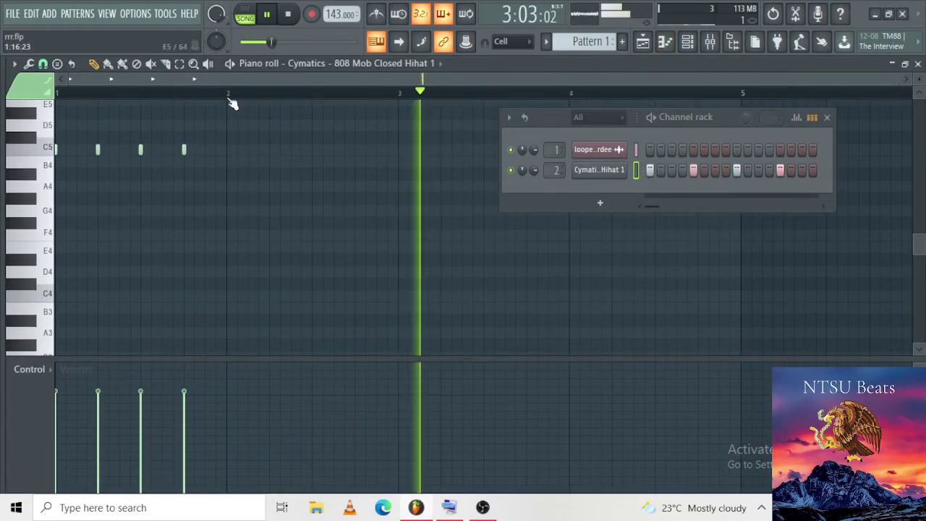
left_click_drag(228, 94, 56, 122)
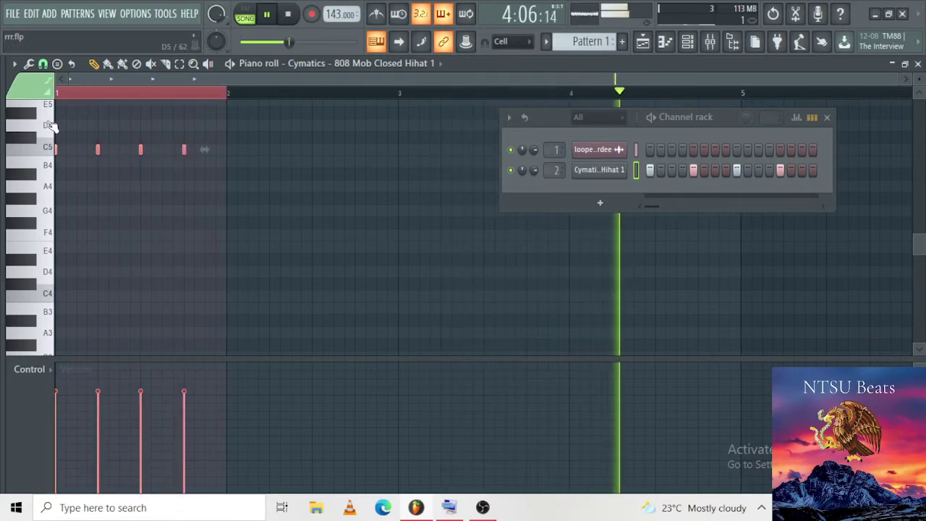
key("ctrl+b")
key("ctrl+b")
key("ctrl+b")
key("ctrl+b")
key("ctrl+b")
key("ctrl+b")
key("ctrl+b")
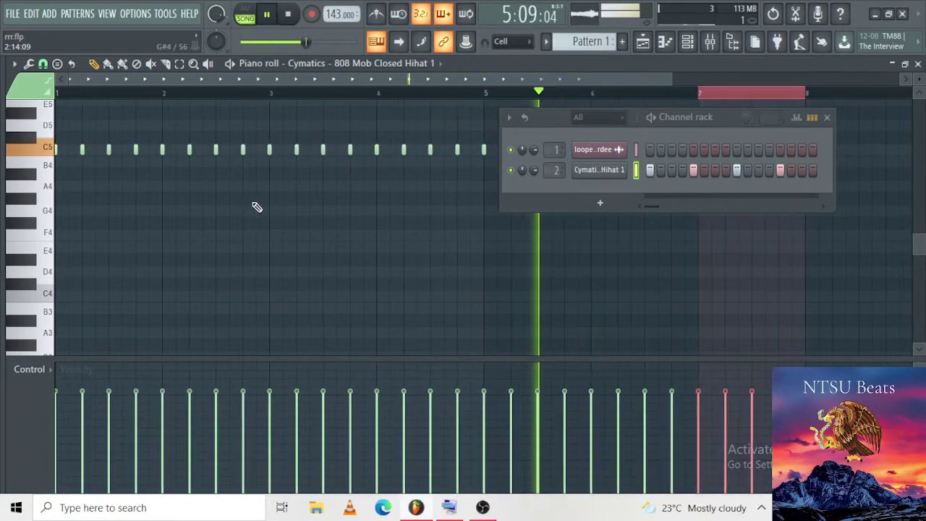
scroll(257, 208, "down", 2)
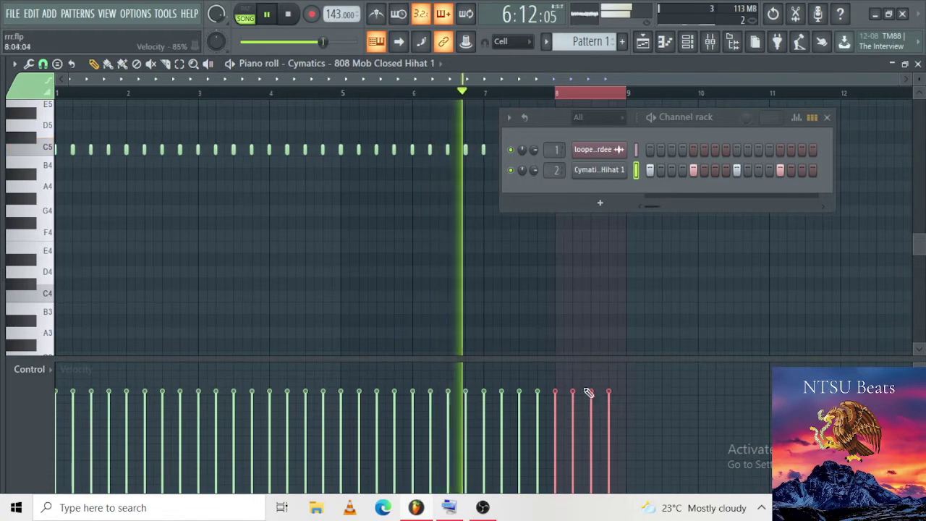
Step: Select all the closed hihat notes and try the randomizer on them
key("ctrl+a")
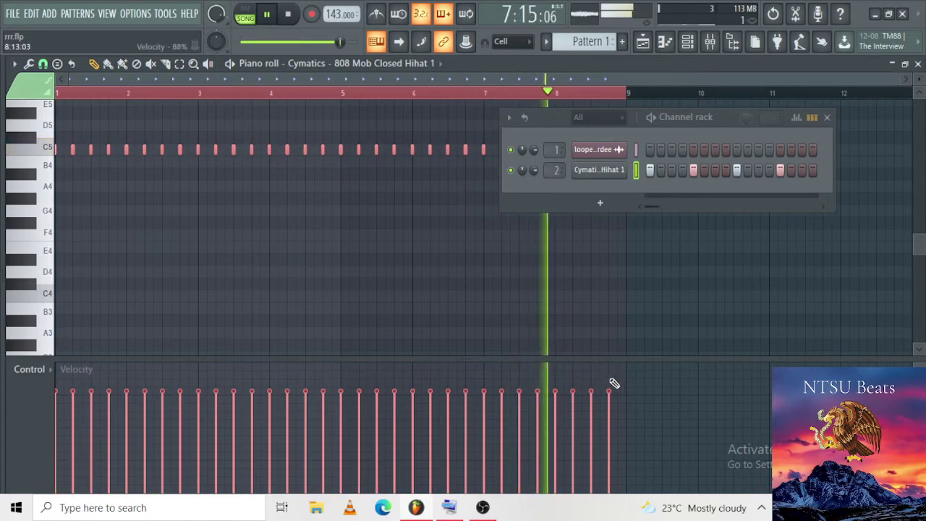
key("alt+r")
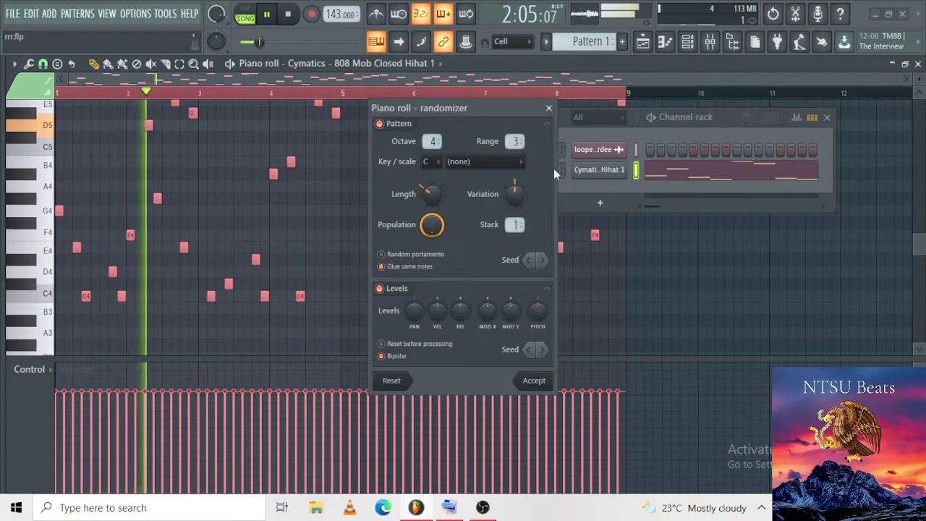
left_click(550, 108)
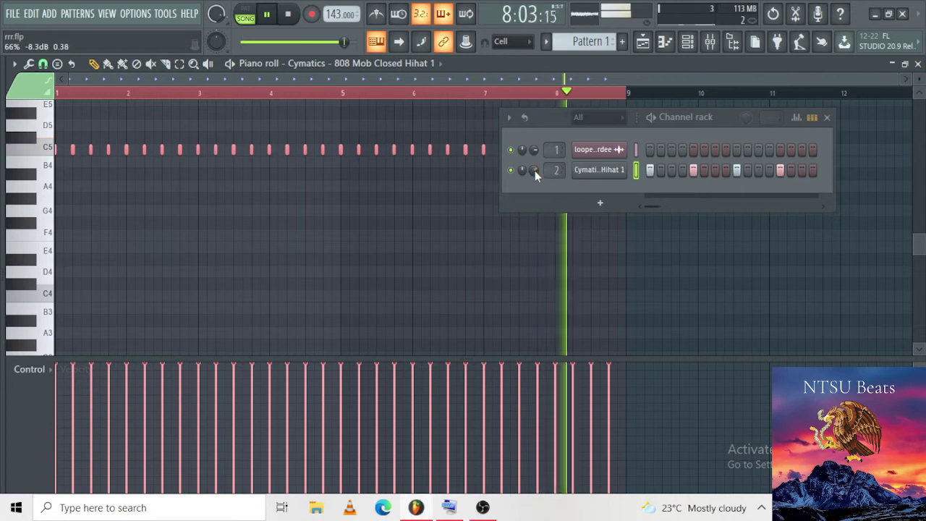
Step: Examine the closed hihat channel's precomputed effects and its time shift settings
left_click(598, 170)
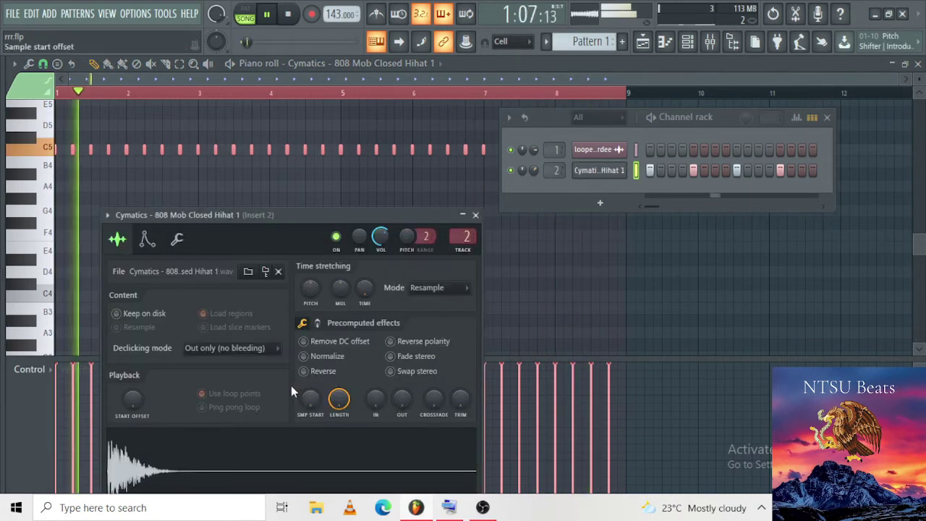
left_click(302, 323)
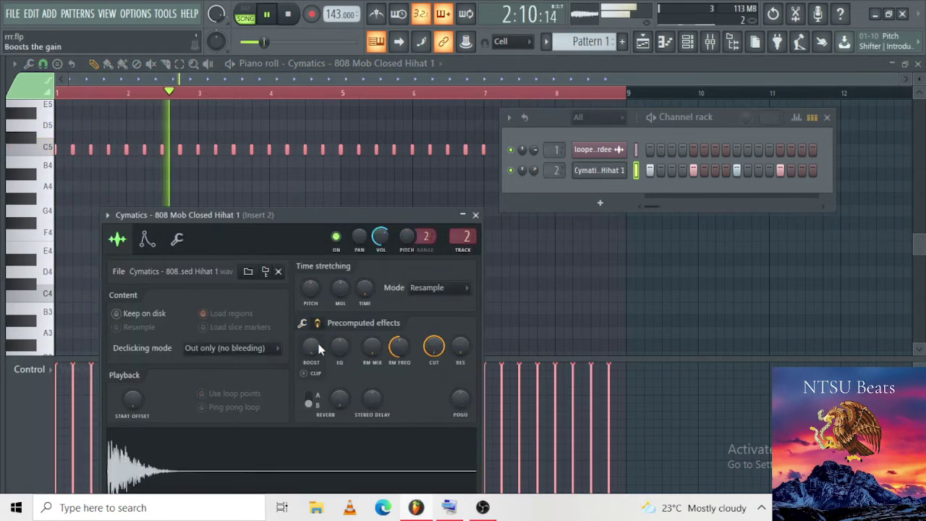
left_click(187, 246)
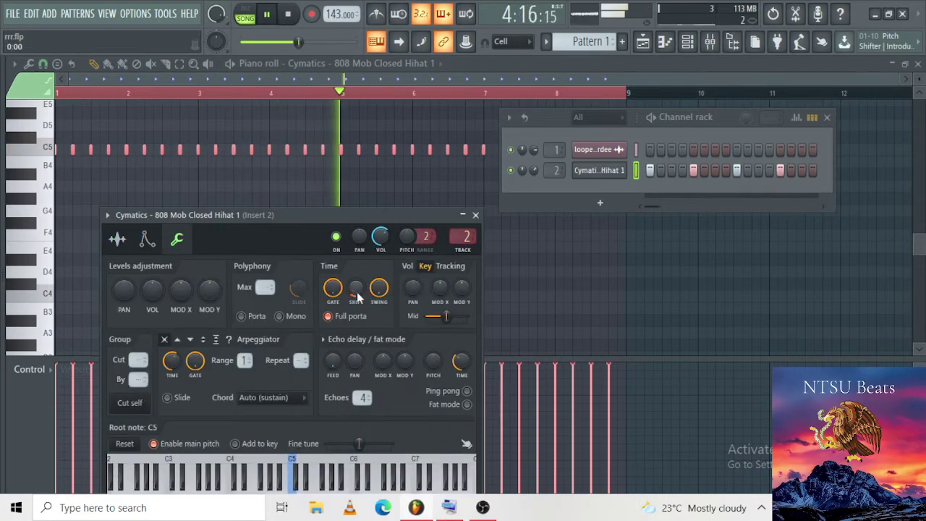
Step: Lower the Insert 2 fader to about 76% (-5.6 dB) and pan the track slightly left
left_click(710, 41)
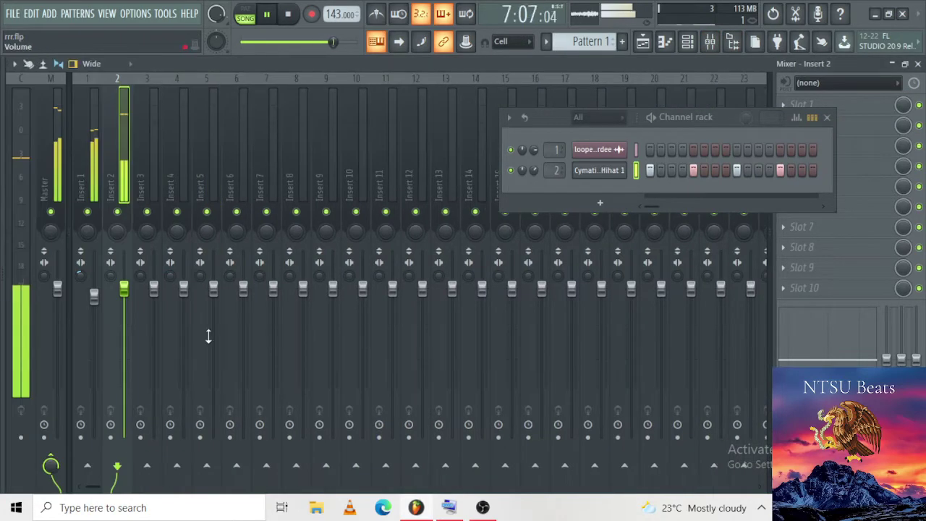
scroll(121, 331, "down", 4)
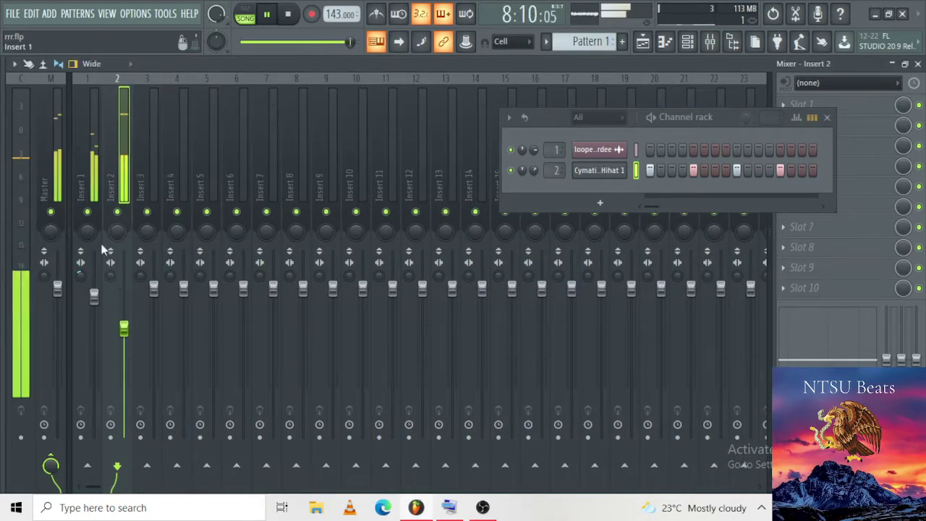
scroll(110, 240, "down", 8)
scroll(132, 329, "up", 1)
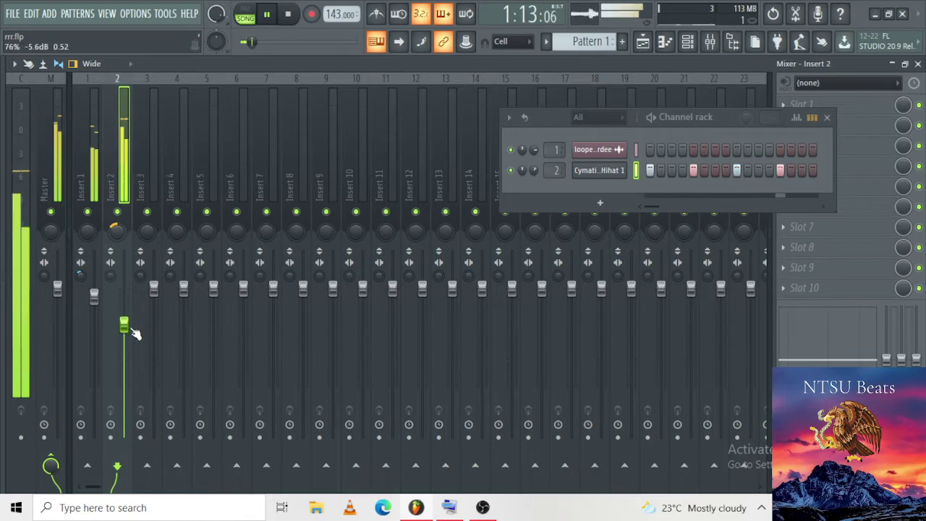
Step: Duplicate all the closed hihat notes onto the off-beats in the piano roll so C5 hits fall every half beat
left_click(665, 42)
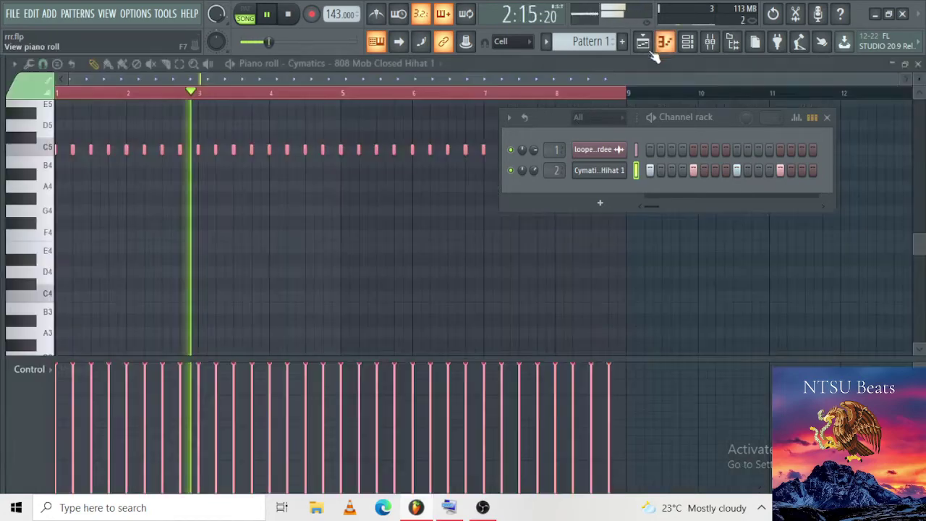
scroll(233, 174, "up", 5)
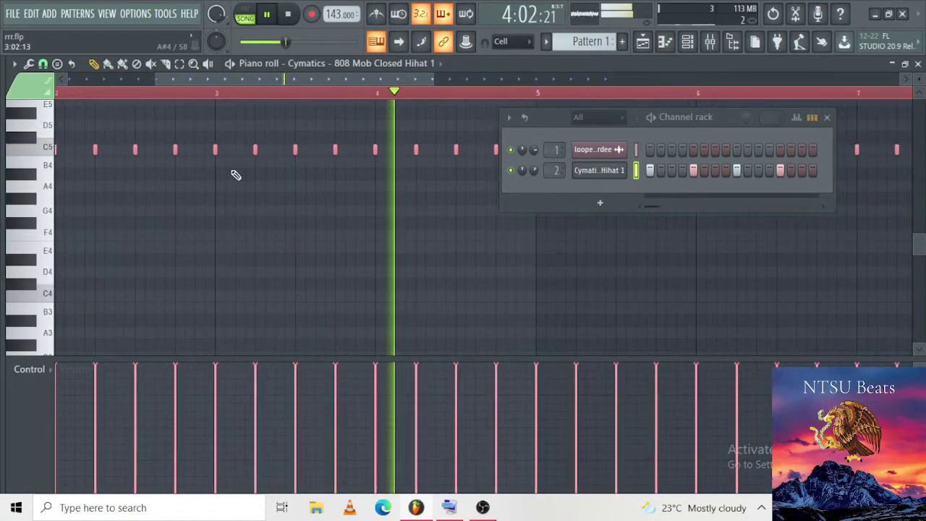
left_click_drag(210, 150, 267, 145)
scroll(274, 218, "down", 5)
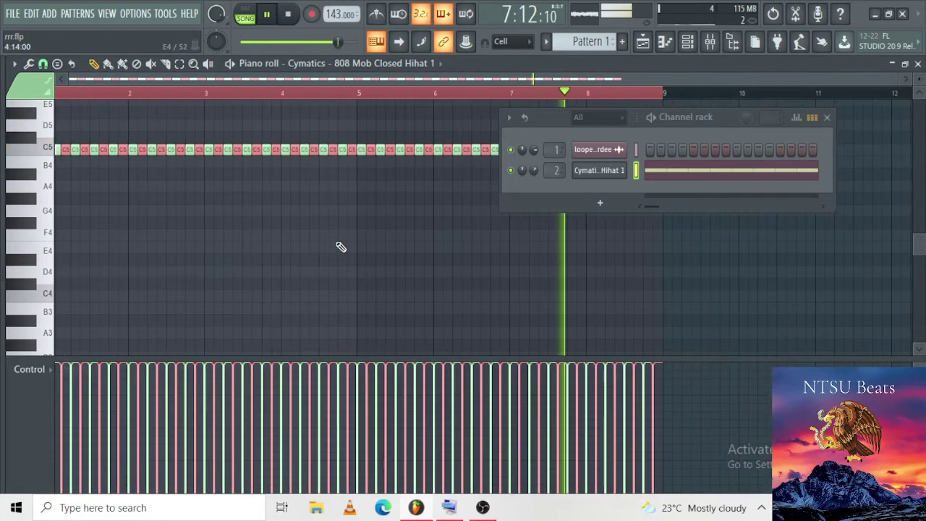
Step: Lower the velocities of the duplicated off-beat hihat notes to slightly varying levels across bars 1 to 8 and deselect them
left_click_drag(619, 399, 70, 398)
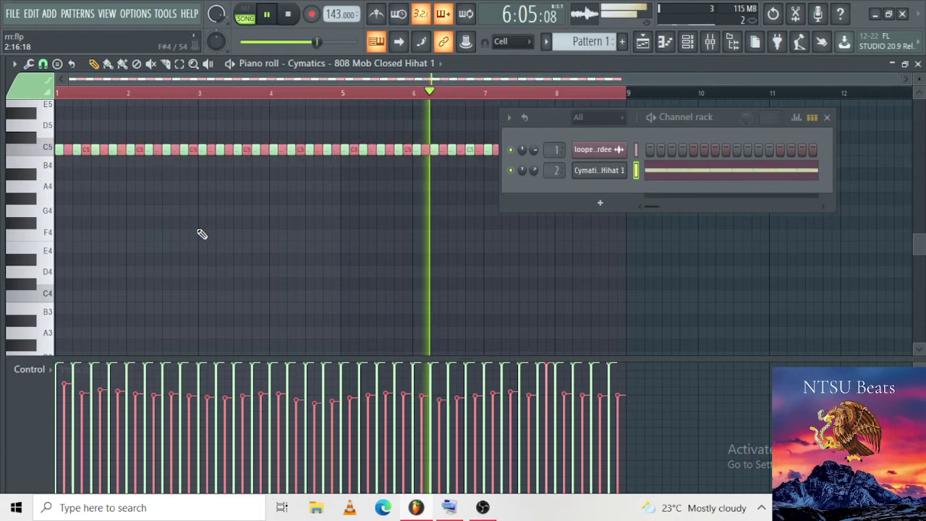
left_click(90, 194)
scroll(90, 198, "up", 2, "ctrl")
scroll(138, 165, "up", 2, "ctrl")
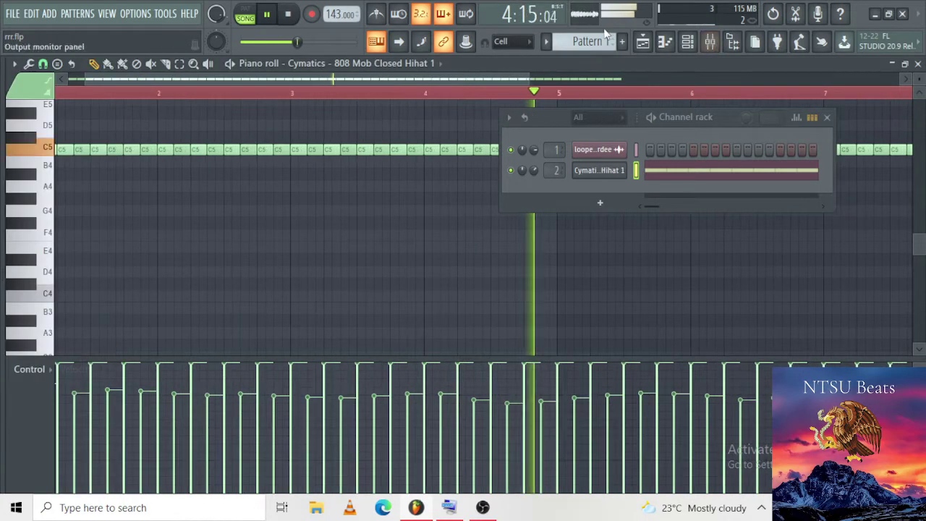
Step: Stop playback in the playlist and check the audio input levels in OBS
left_click(643, 41)
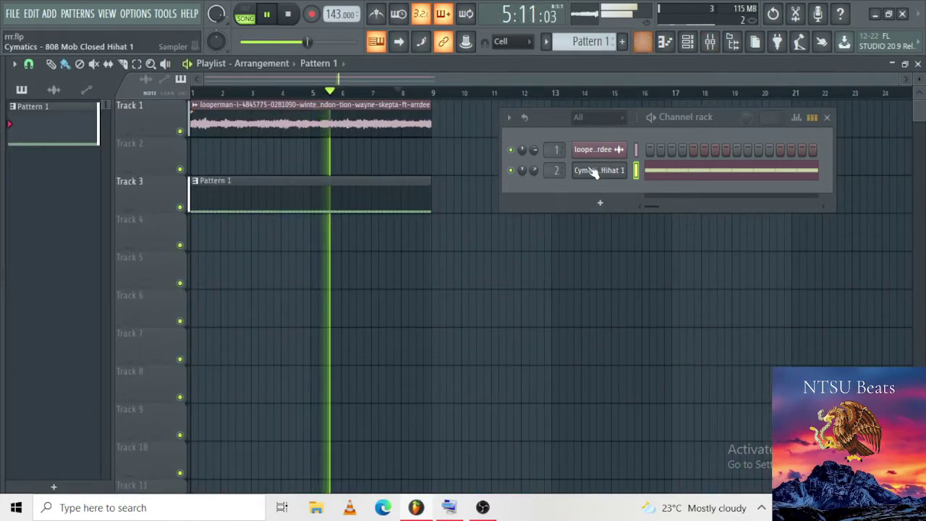
key("space")
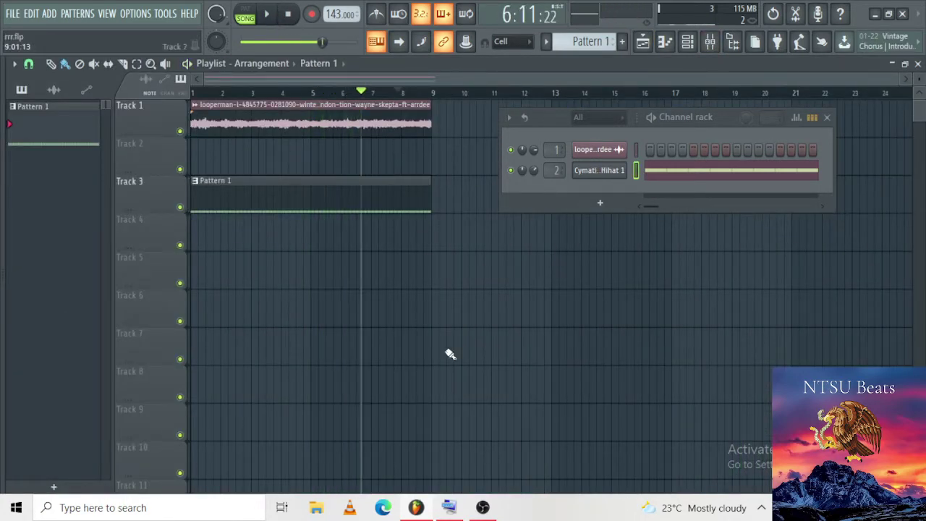
left_click(483, 508)
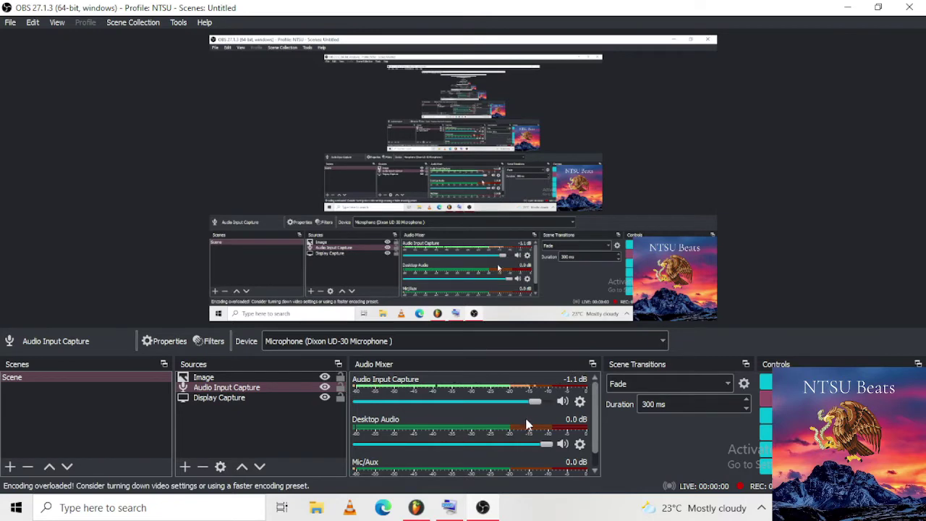
left_click(421, 506)
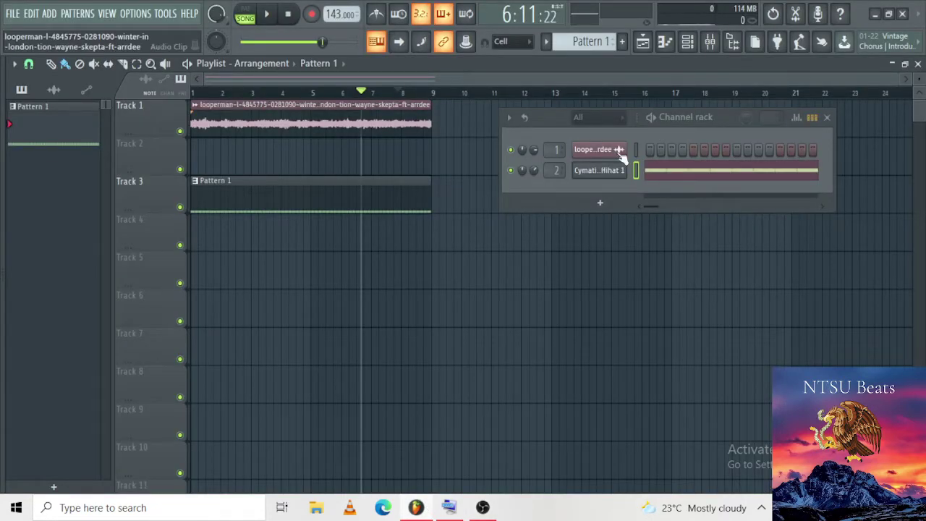
Step: Open the looperman channel's sample in the Edison audio editor
left_click(620, 152)
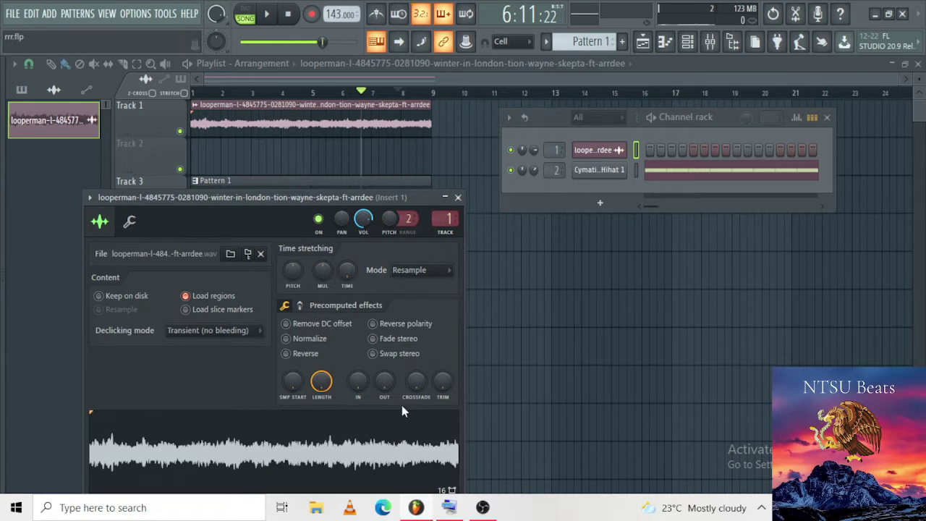
right_click(364, 452)
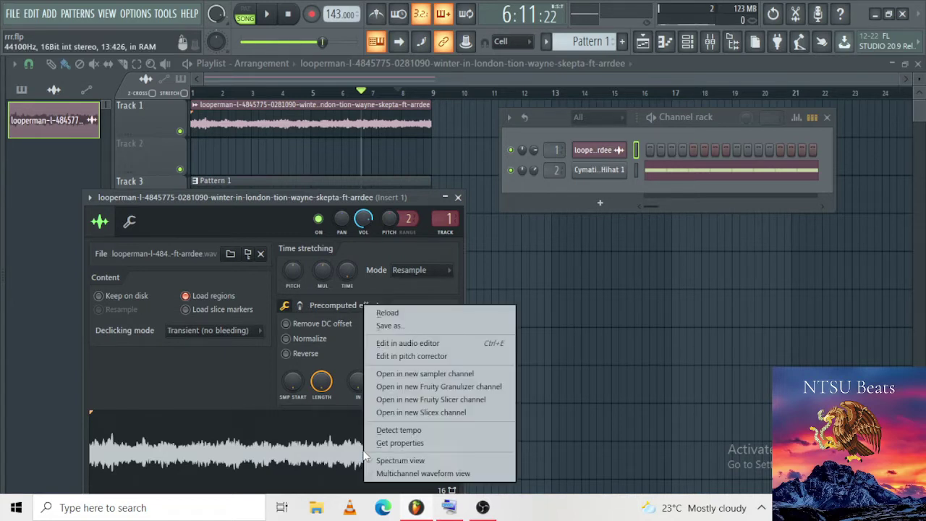
left_click(402, 343)
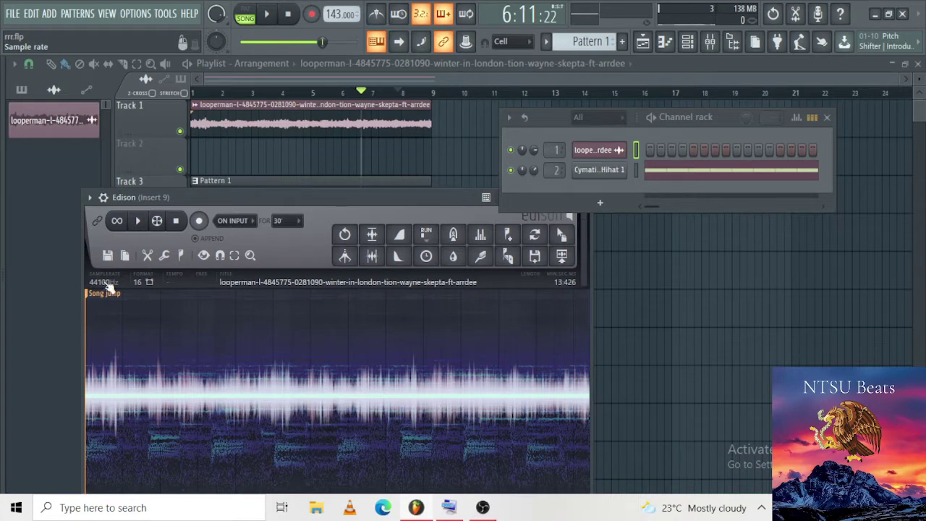
Step: Resample the looperman loop to 8000 Hz and audition it in Edison
left_click(105, 284)
left_click(404, 205)
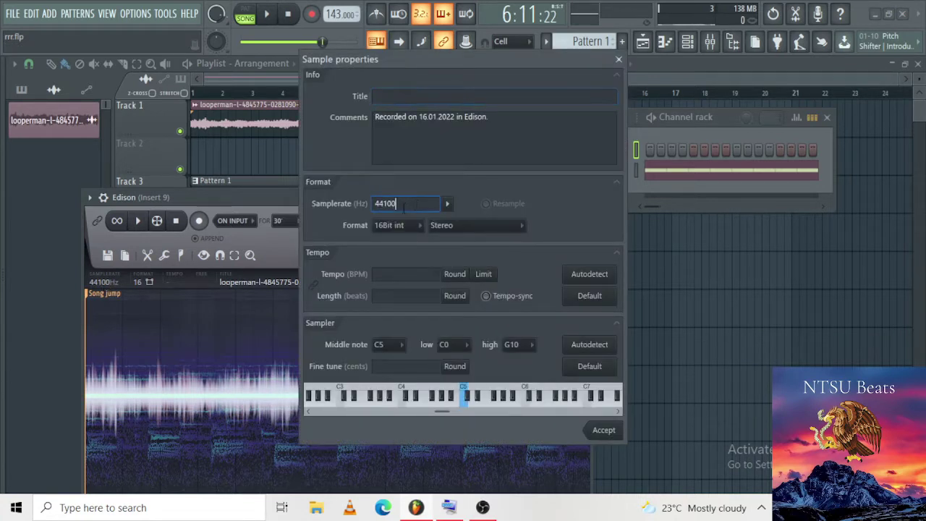
left_click(451, 204)
left_click(455, 218)
left_click(486, 203)
left_click(604, 430)
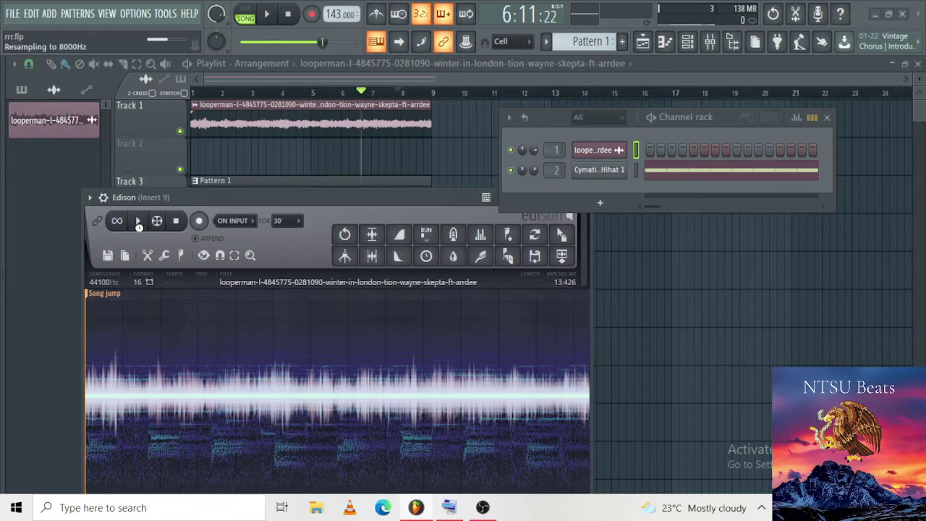
left_click(141, 223)
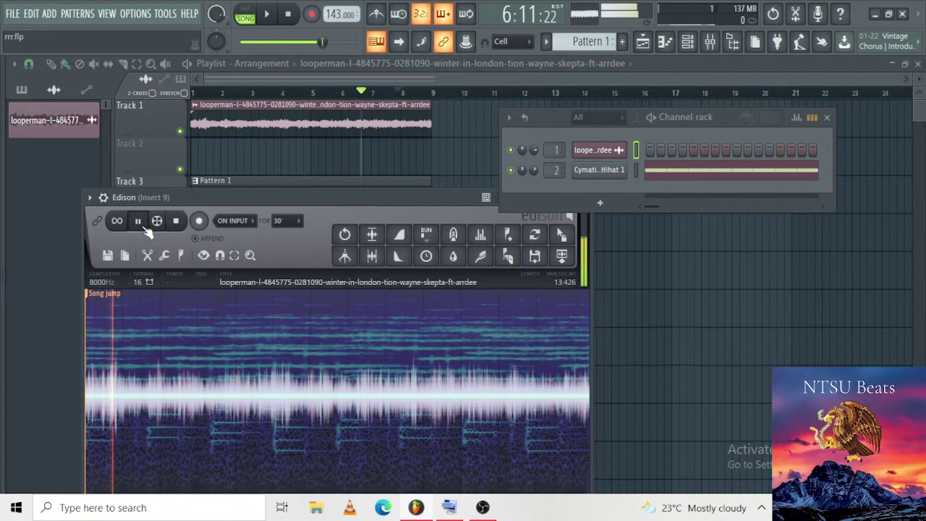
left_click(184, 226)
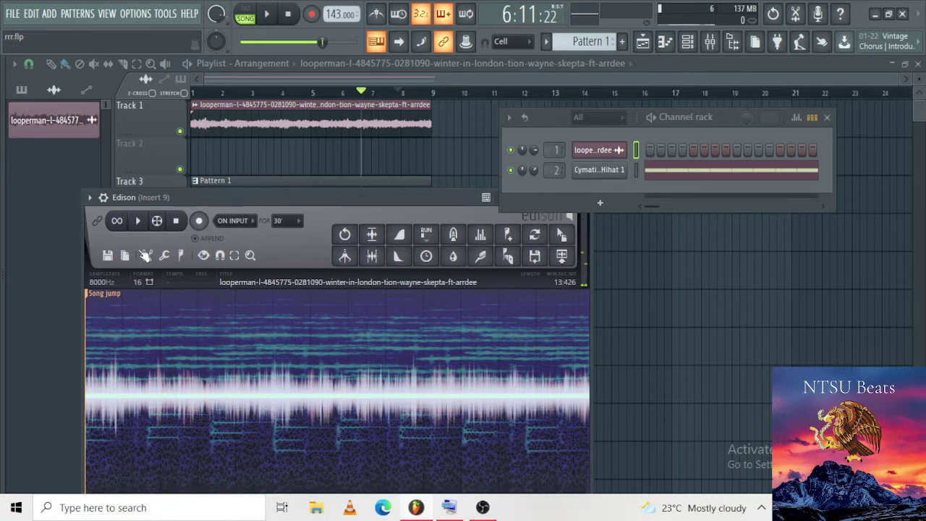
Step: Resample the looperman loop to 1000 Hz and audition it in Edison
left_click(110, 281)
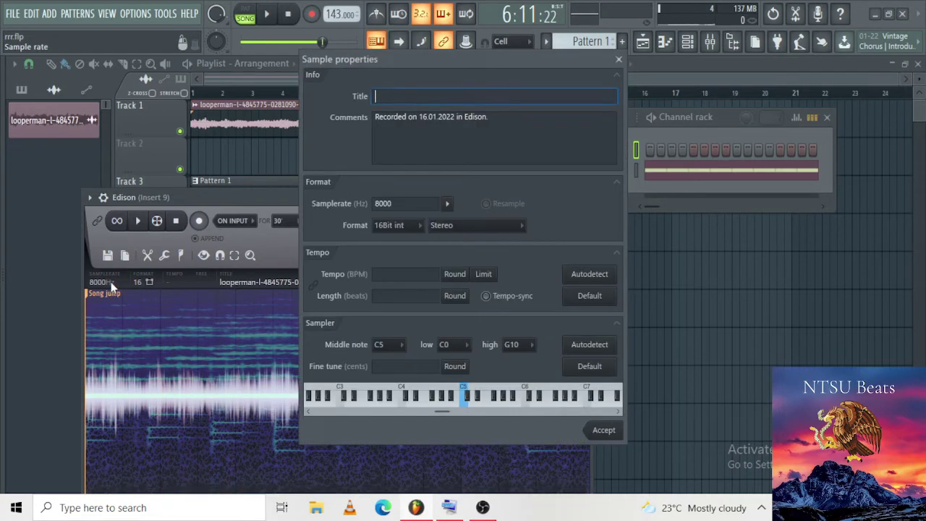
left_click(435, 205)
type("10")
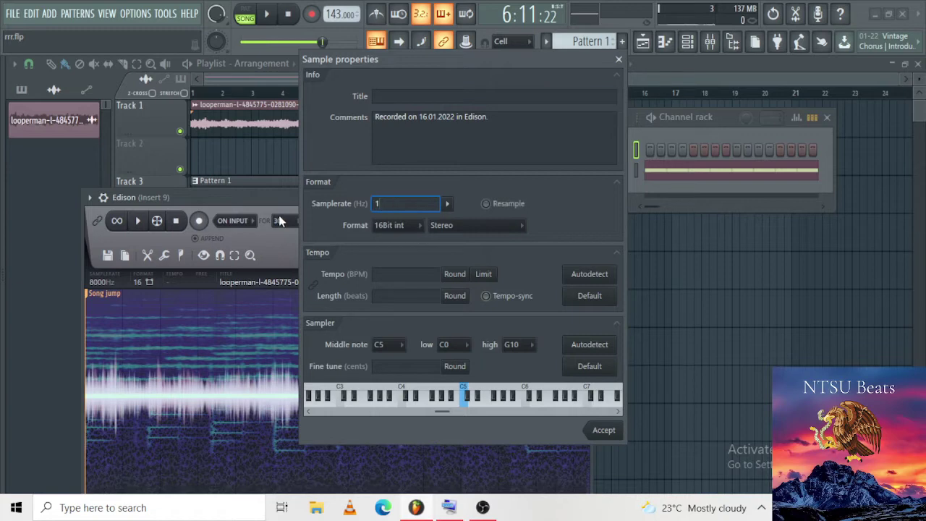
left_click(511, 210)
left_click(607, 434)
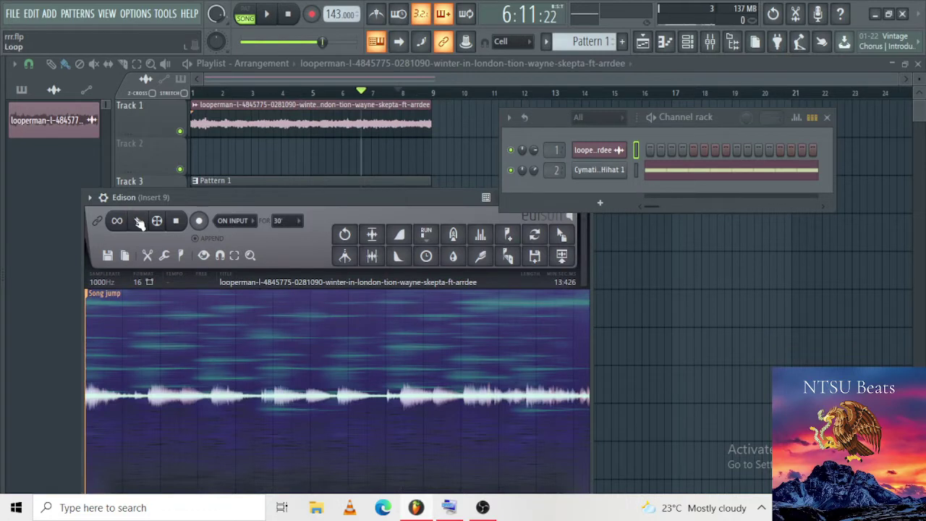
left_click(137, 221)
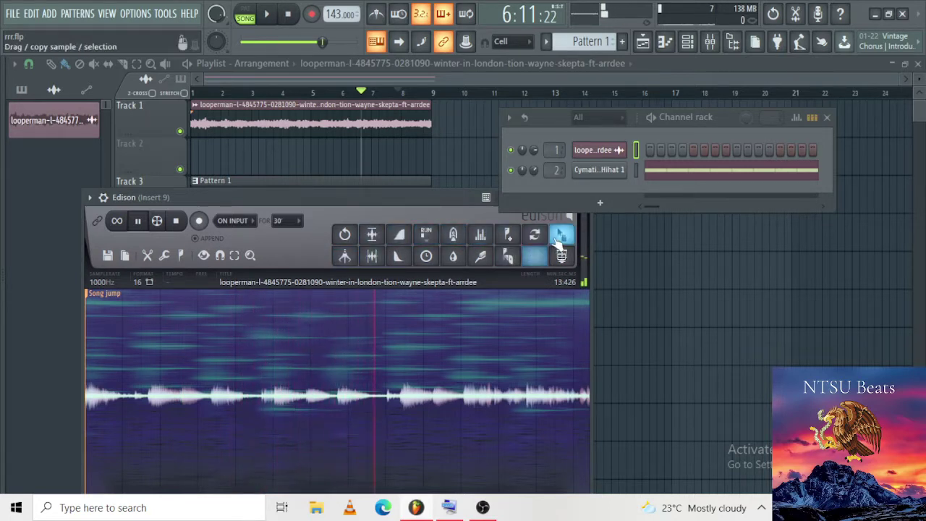
left_click(177, 222)
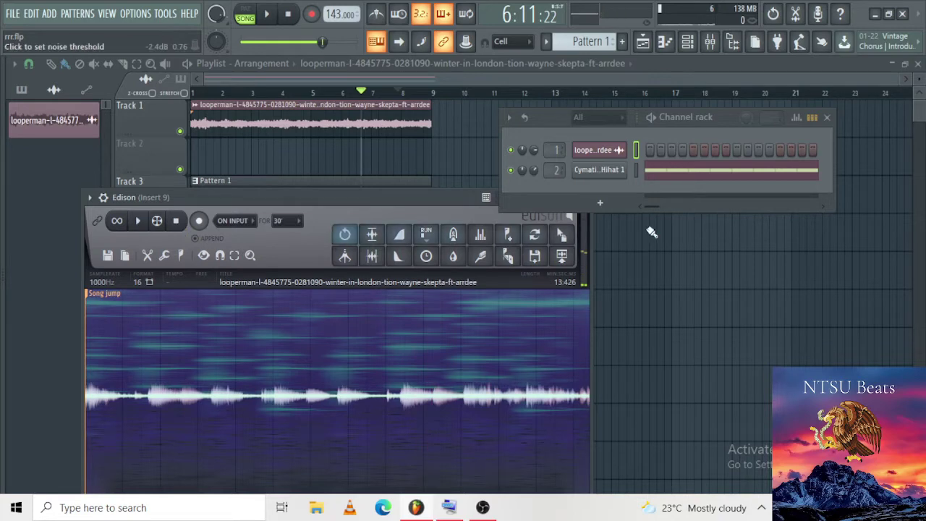
Step: Place the resampled loop on playlist Track 2 at bar 9, then mute Track 3 and start playback
left_click_drag(561, 235, 434, 165)
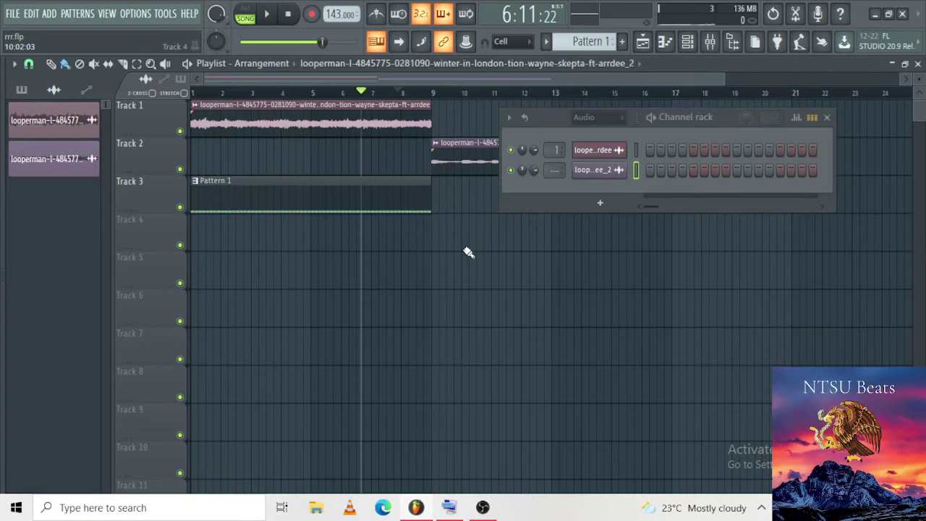
scroll(469, 251, "down", 2)
left_click(181, 207)
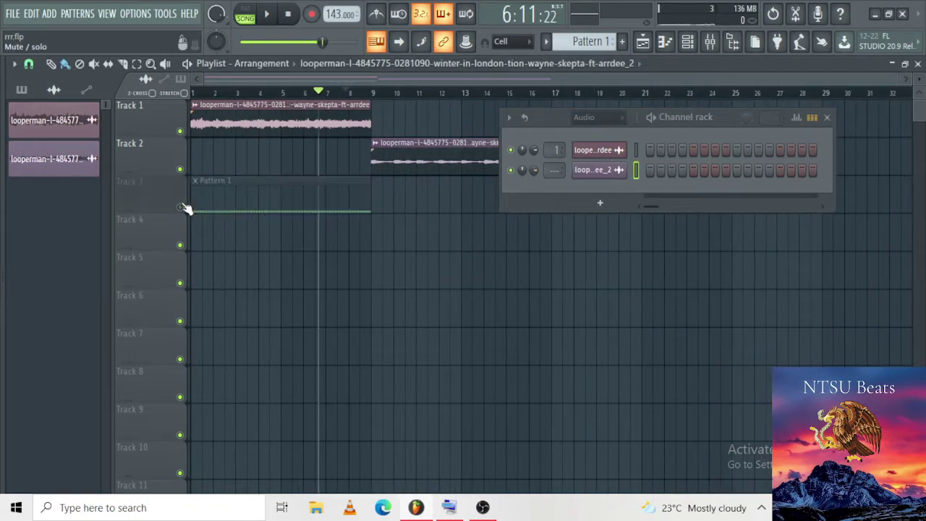
key("space")
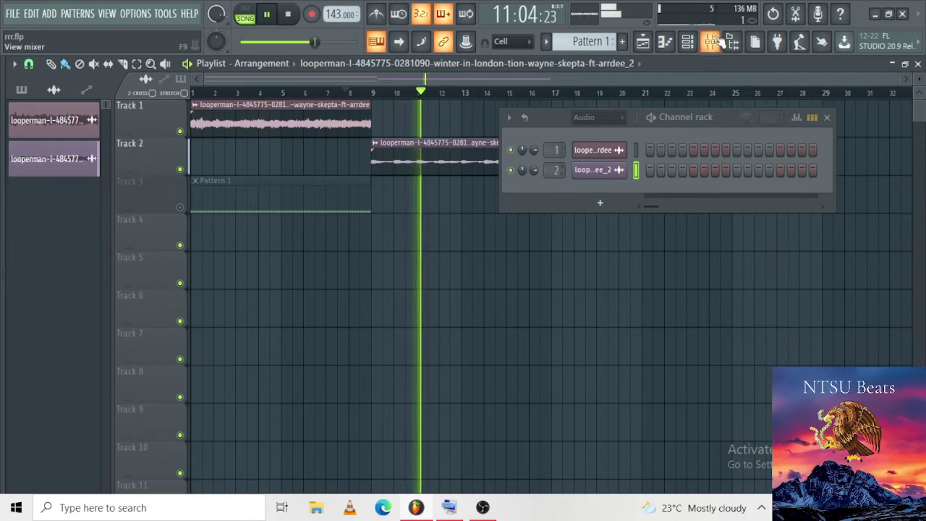
Step: Route the resampled loop's channel to mixer track 3
left_click(720, 42)
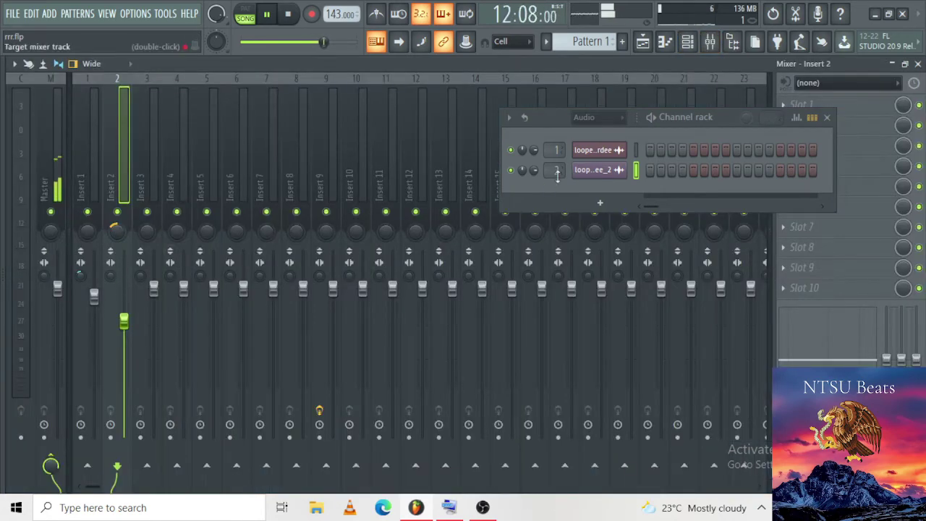
scroll(557, 174, "up", 1)
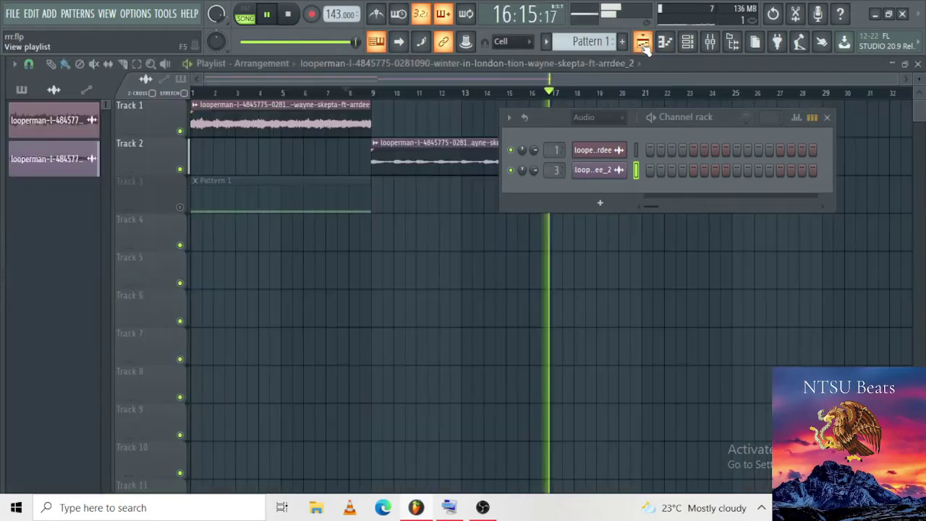
Step: Stop playback, move the resampled loop on Track 2 to bar 17, and duplicate it directly behind itself at bar 25
left_click(642, 42)
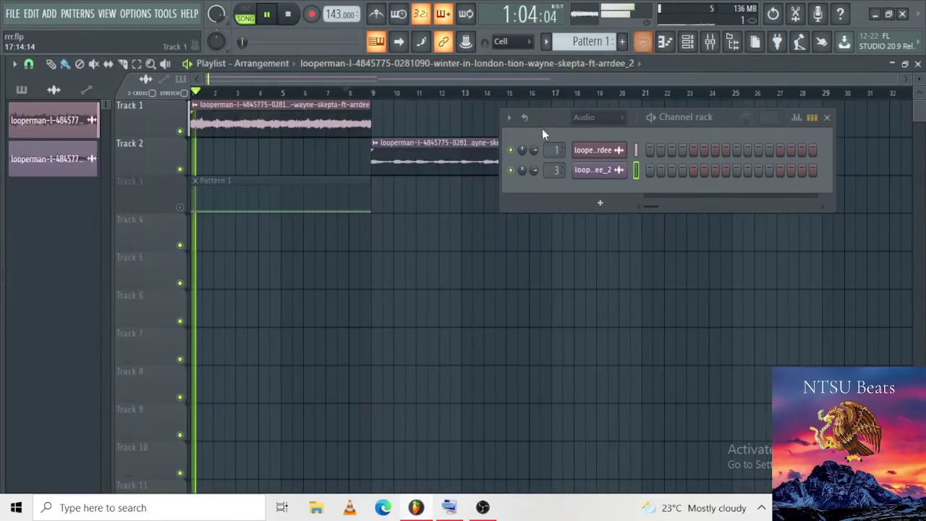
key("space")
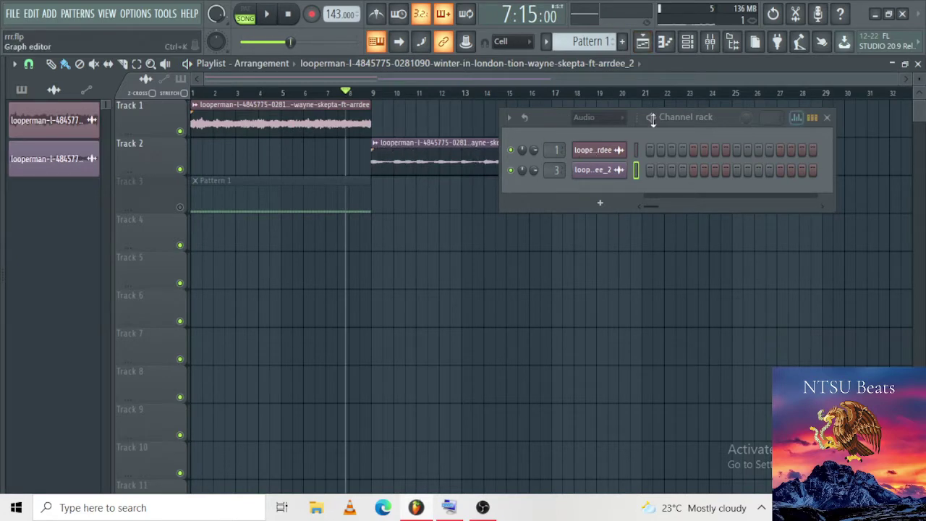
left_click_drag(704, 118, 665, 210)
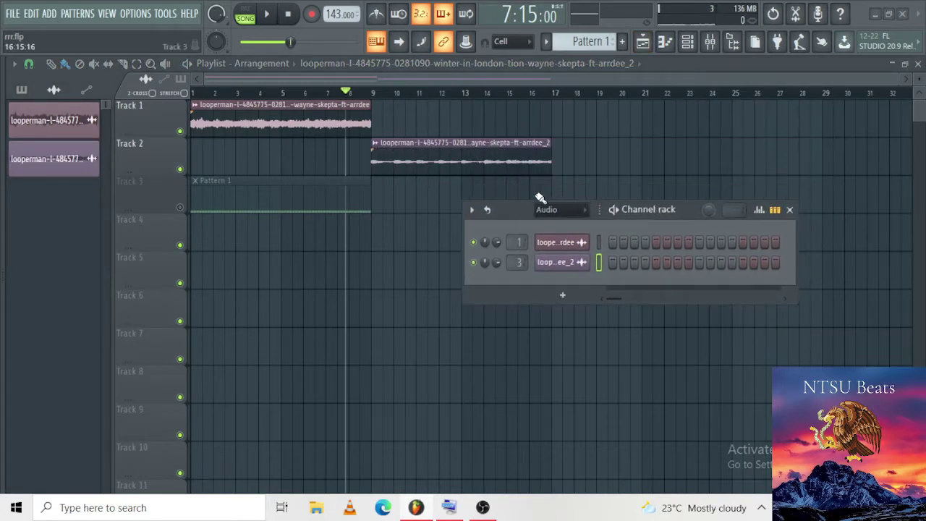
left_click_drag(416, 151, 709, 157)
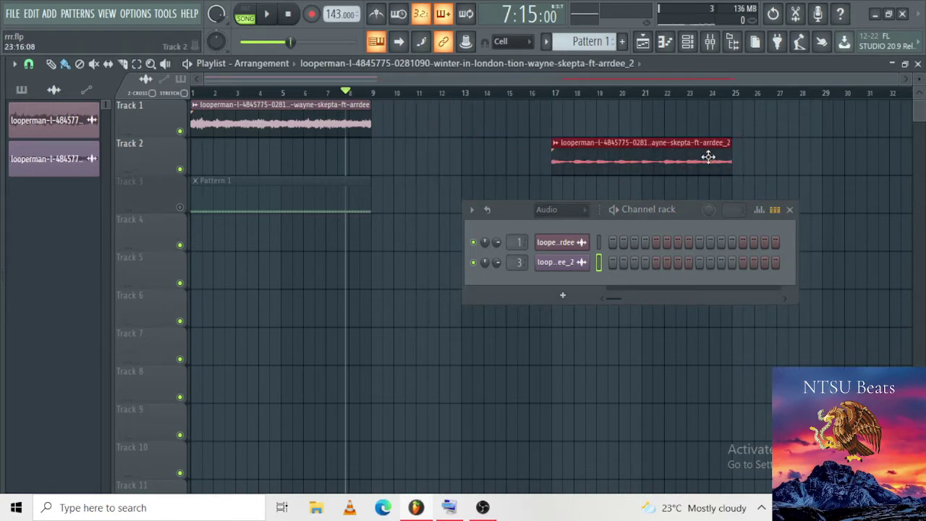
scroll(703, 144, "down", 2)
key("ctrl+b")
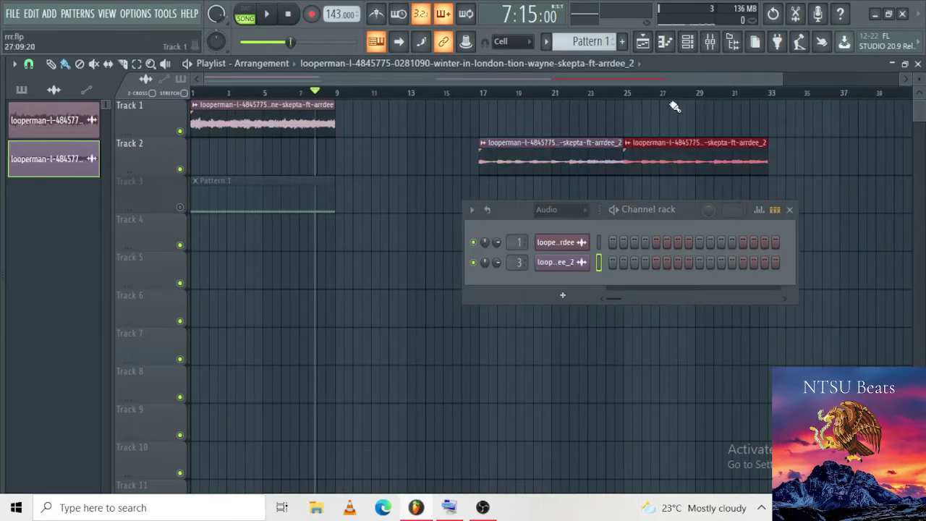
Step: Duplicate the original loop on Track 1 once to bar 9 and Pattern 1 on Track 3 three times, filling up to bar 33
left_click(330, 125)
key("ctrl+b")
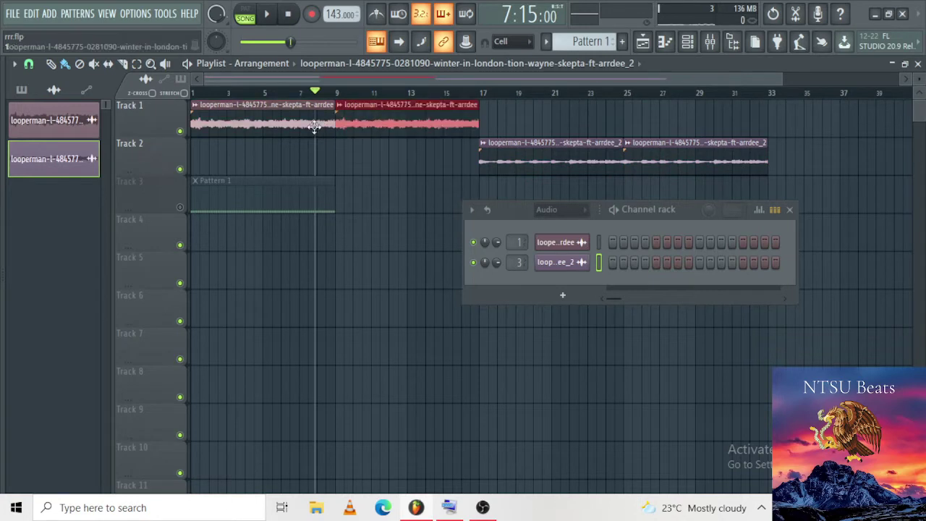
left_click(296, 182)
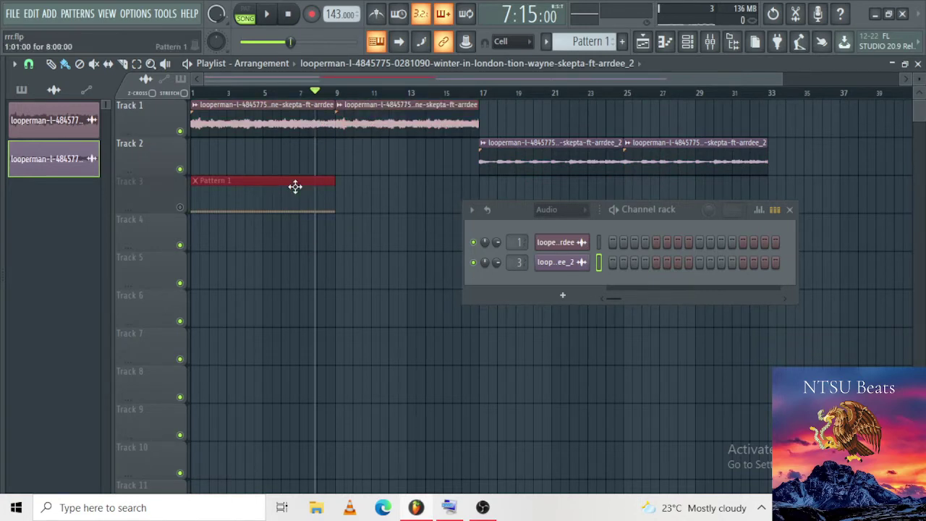
key("ctrl+b")
key("ctrl+b")
key("ctrl+b")
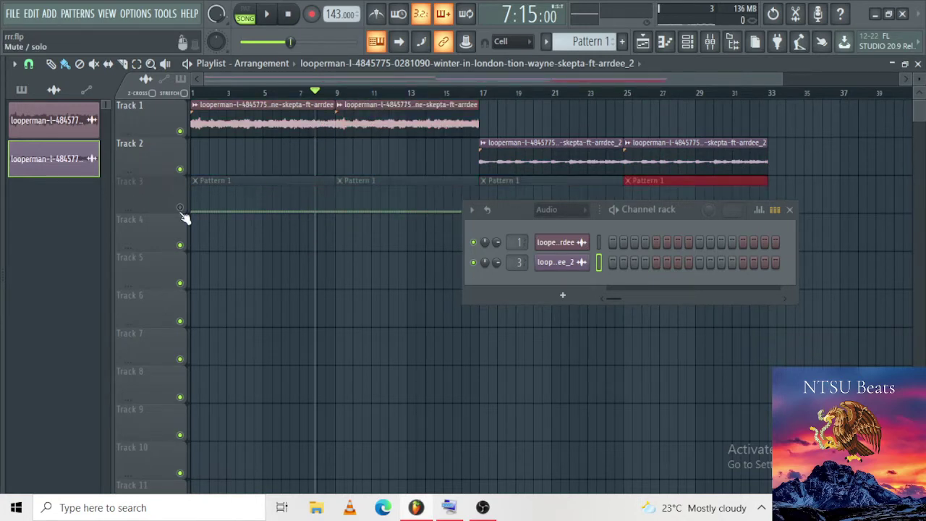
Step: Solo Track 3, unmute Tracks 1 and 2 as well, and select bars 1 to 17 of the playlist
right_click(181, 209)
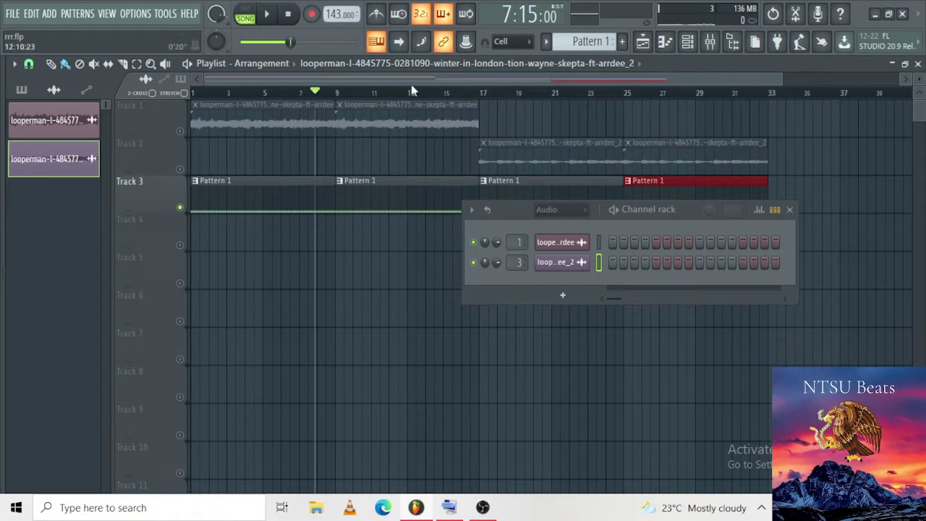
left_click(180, 131)
left_click(181, 170)
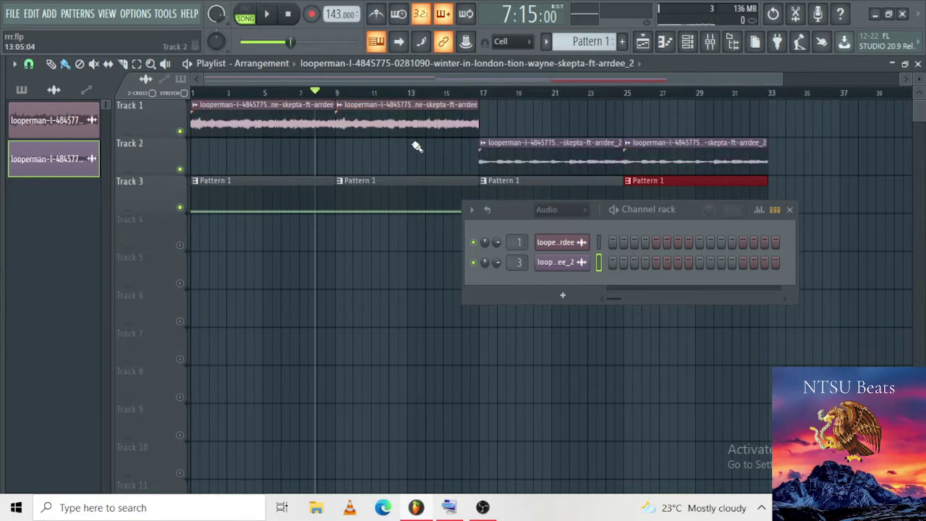
scroll(417, 147, "down", 4)
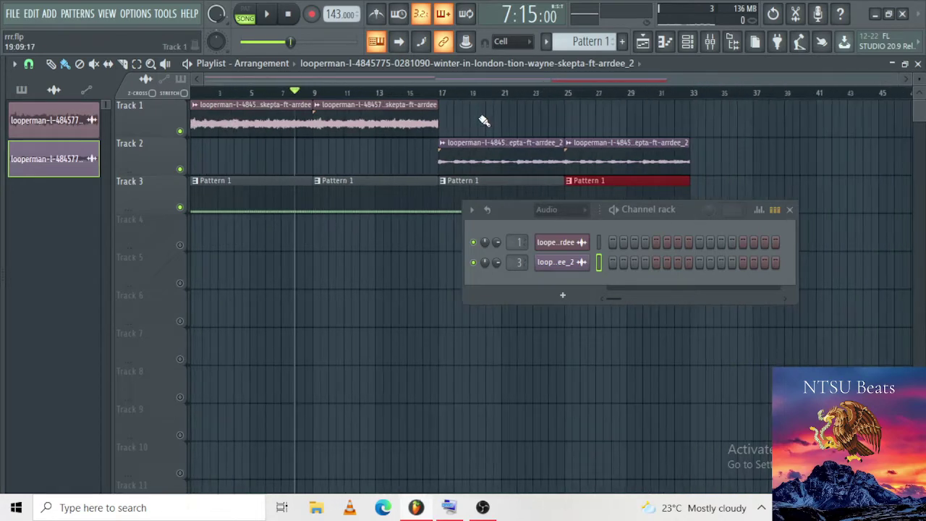
left_click_drag(441, 106, 192, 184)
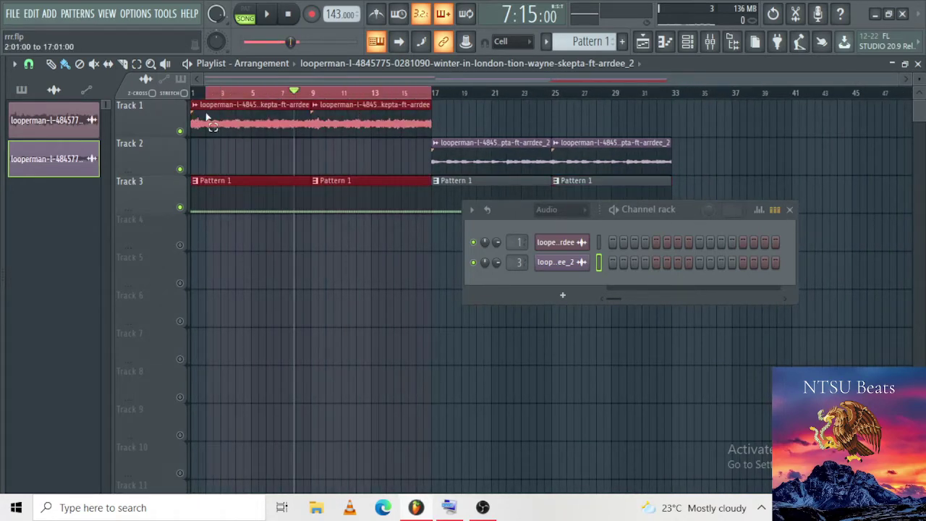
Step: Open the original looperman loop's sample in the audio editor and detect its pitch regions
left_click(574, 245)
right_click(276, 449)
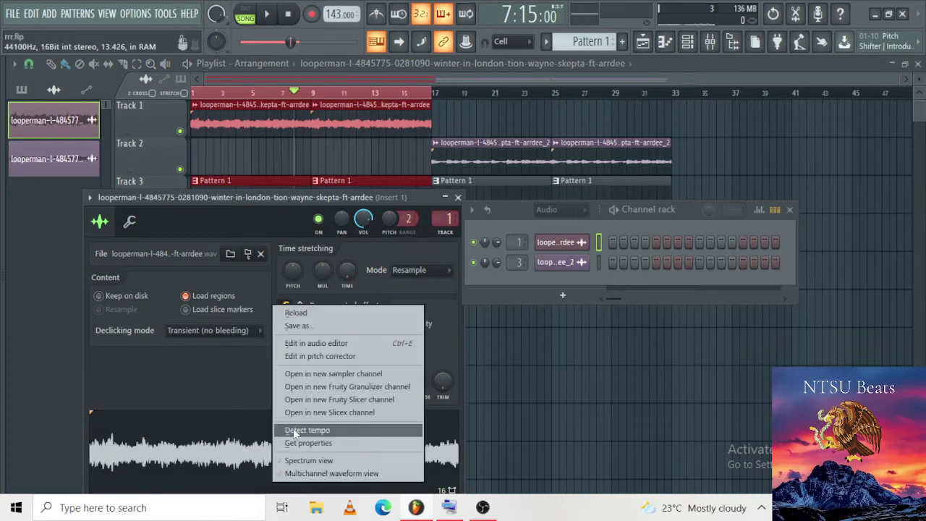
left_click(315, 343)
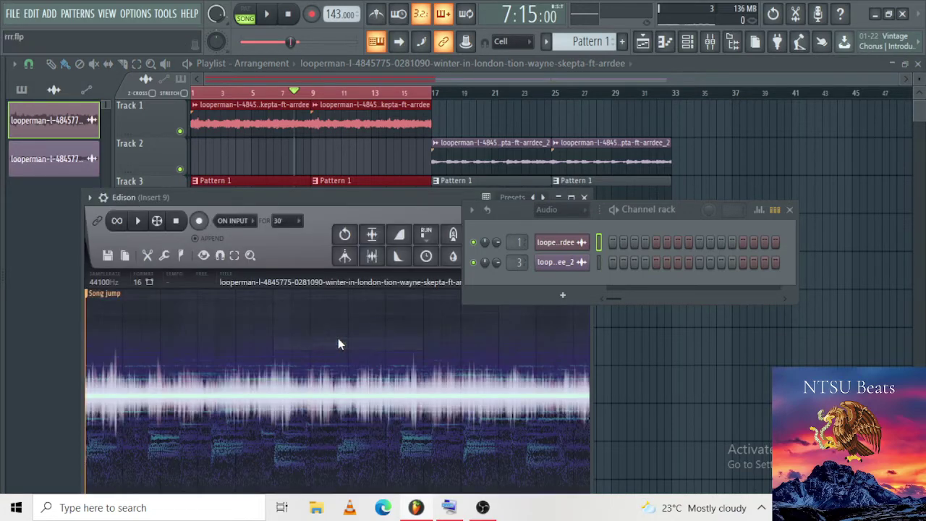
left_click(179, 256)
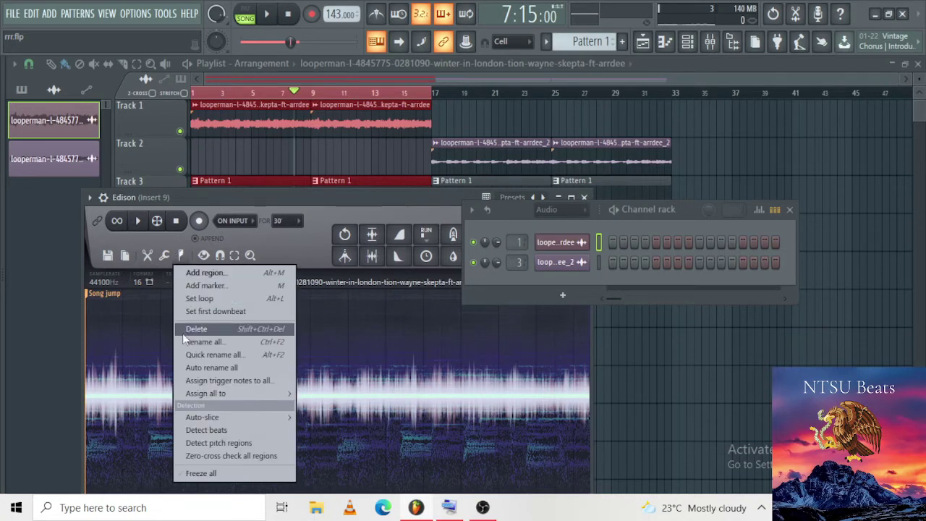
left_click(214, 443)
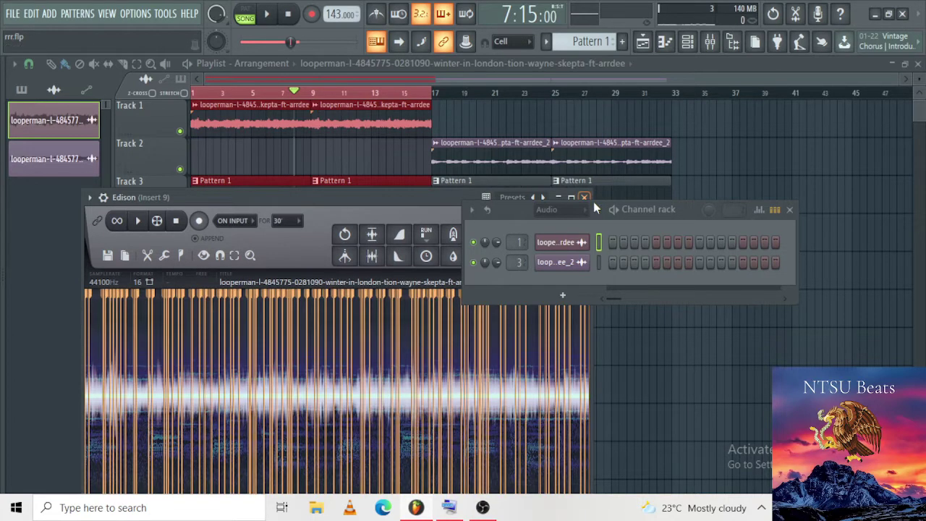
Step: Enlarge Edison and play the loop to examine the note names of its pitch regions, then return to the playlist
left_click(791, 210)
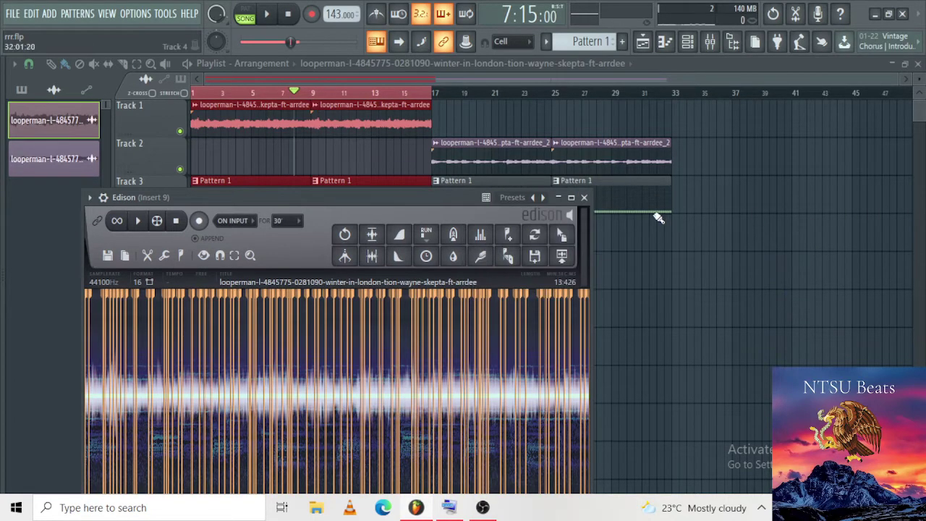
left_click(571, 197)
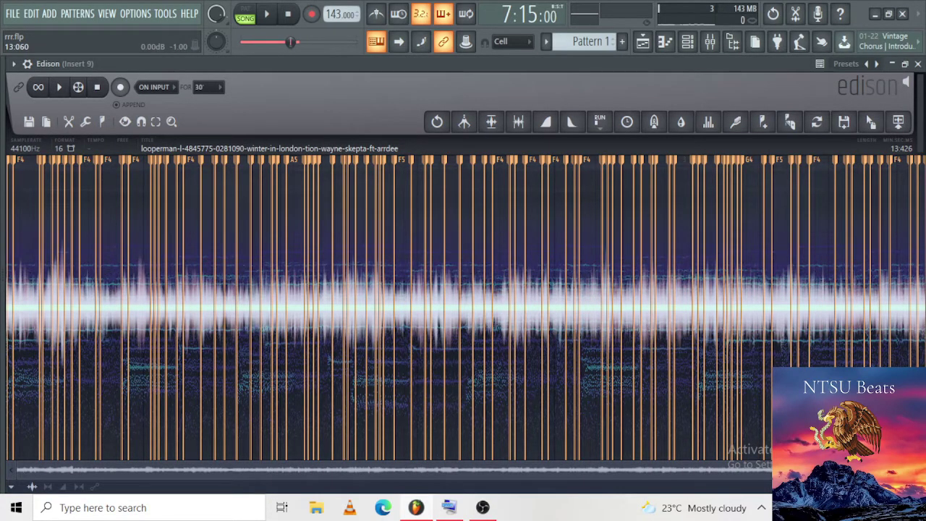
left_click_drag(769, 474, 254, 454)
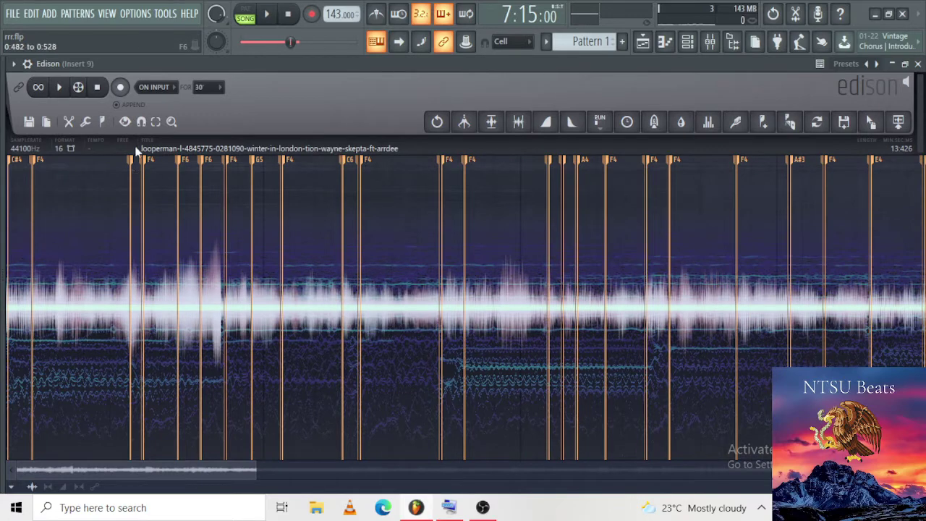
left_click(59, 87)
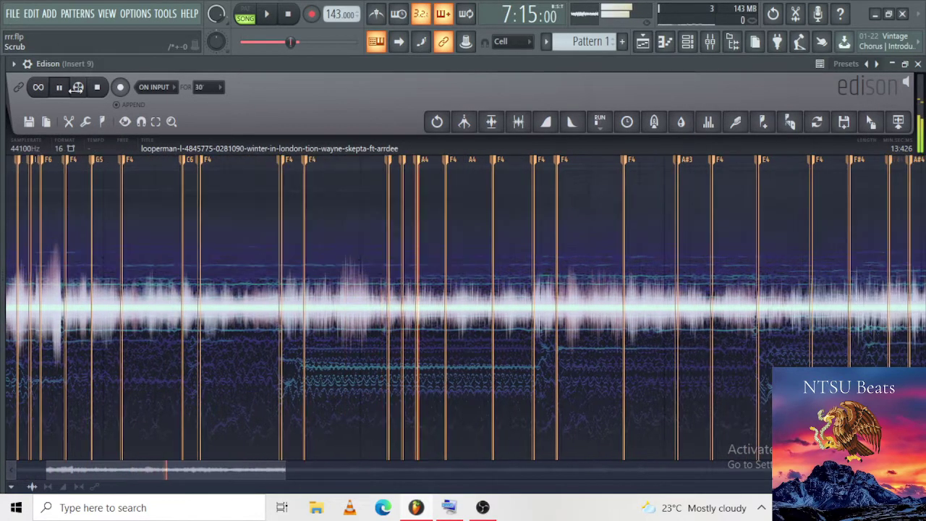
left_click(64, 89)
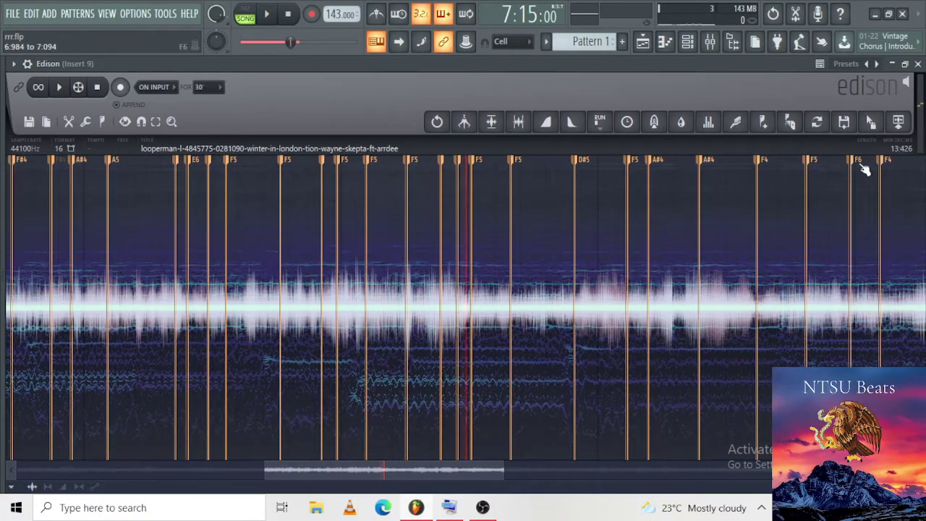
left_click(917, 65)
left_click(646, 42)
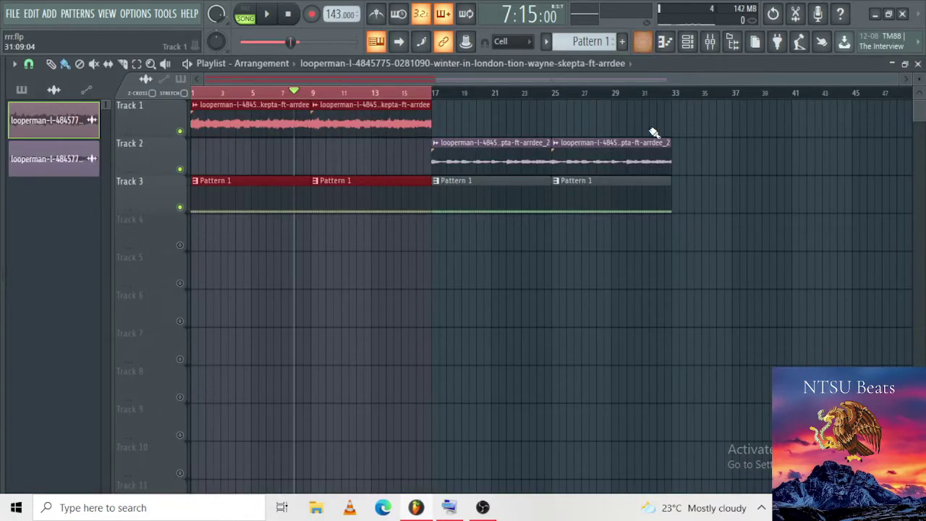
Step: Show the channel rack with the filter set to All channels
left_click(688, 42)
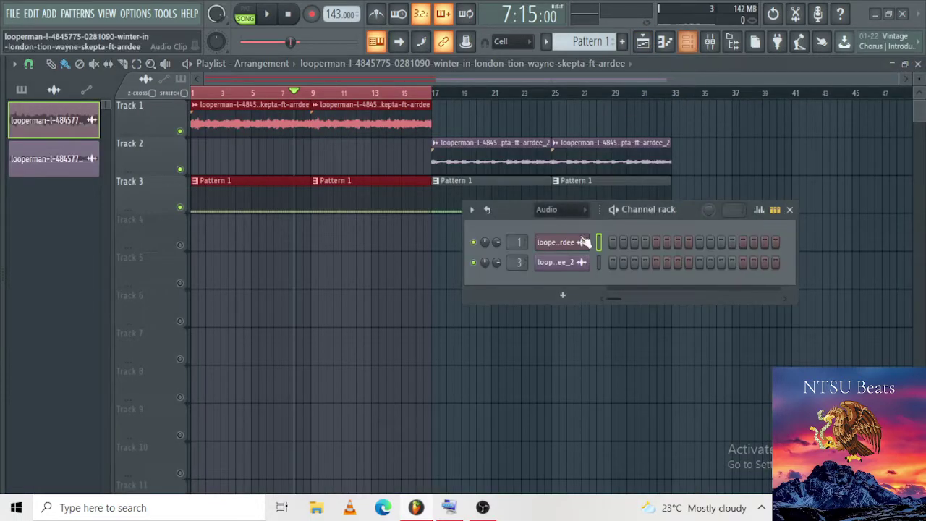
left_click(543, 211)
left_click(550, 223)
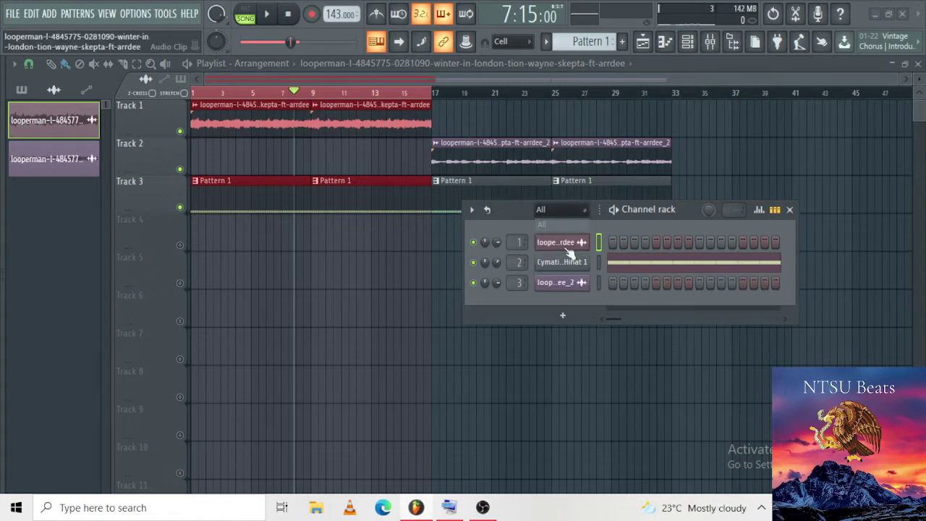
Step: Look through the snares of the Cymatics 808 Mob Hip-Hop Sample Pack in the browser, then collapse the pack
key("alt+F8")
scroll(45, 249, "up", 4)
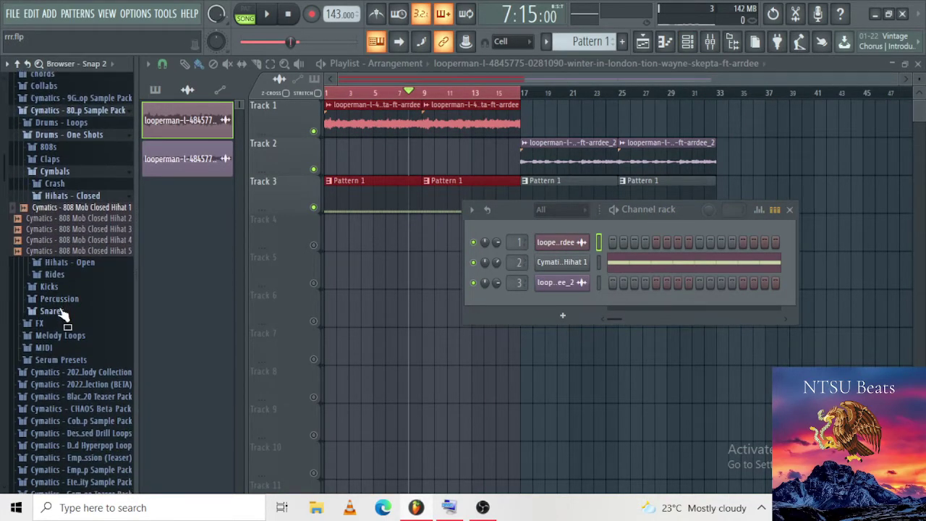
left_click(65, 311)
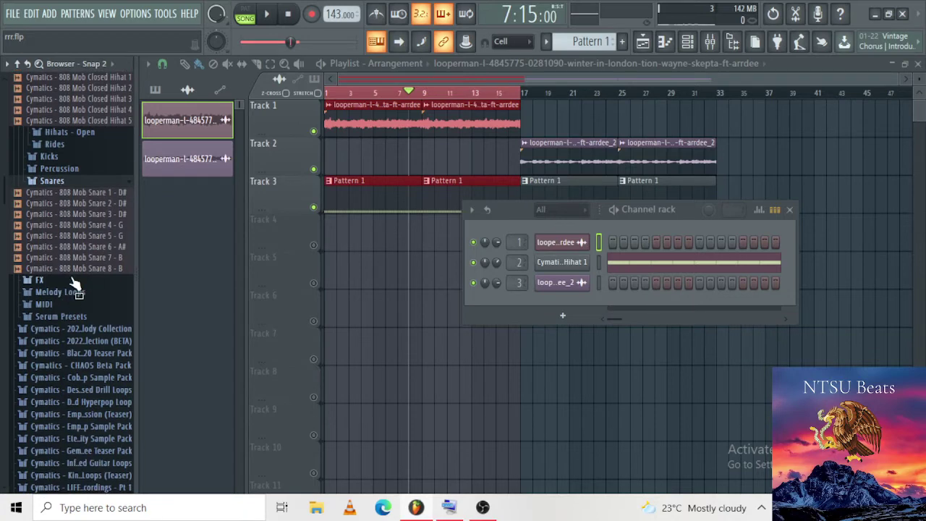
scroll(73, 284, "up", 5)
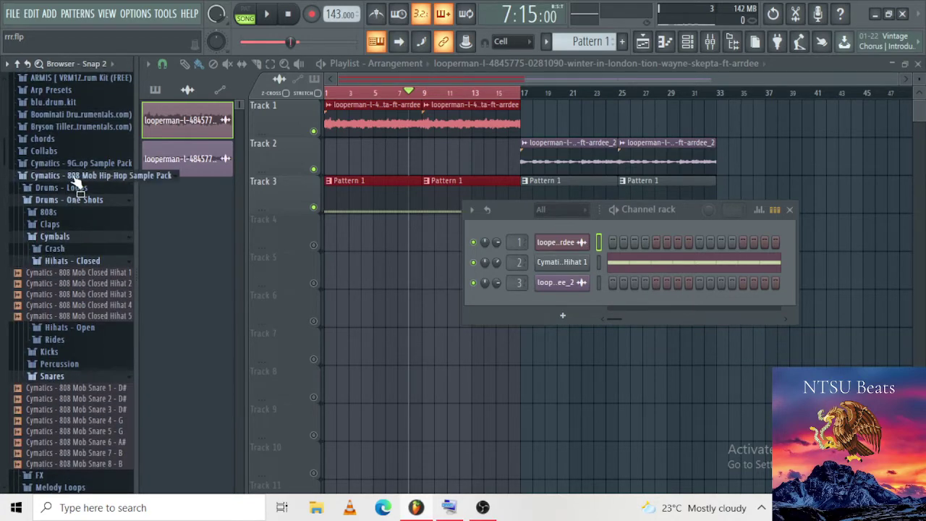
left_click(74, 177)
left_click(75, 178)
left_click(77, 178)
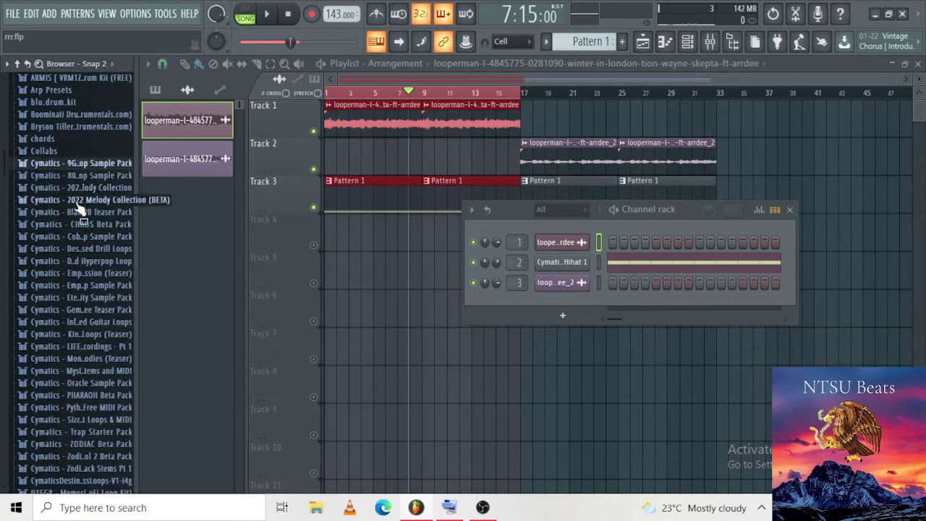
Step: Open the Chop Snares folder within the drum one shots of the Cymatics Cobra sample pack
left_click(75, 237)
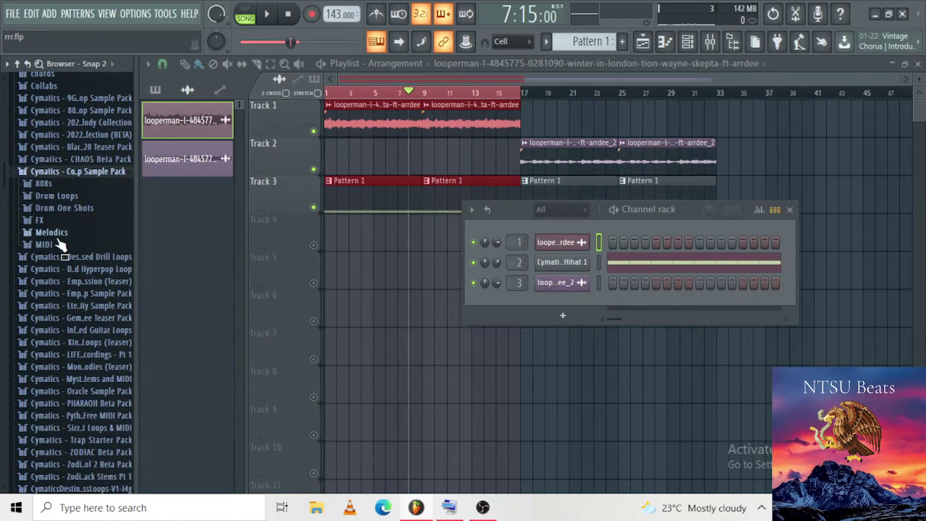
left_click(65, 207)
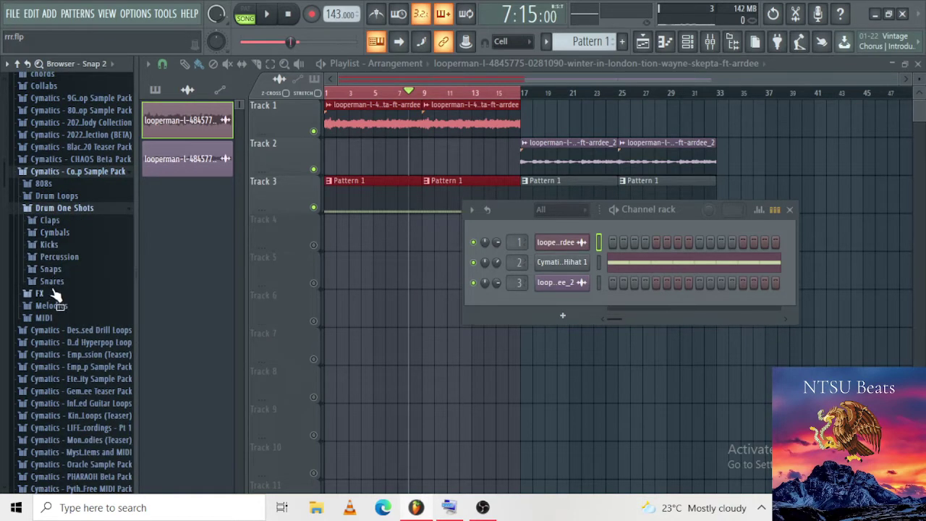
left_click(64, 281)
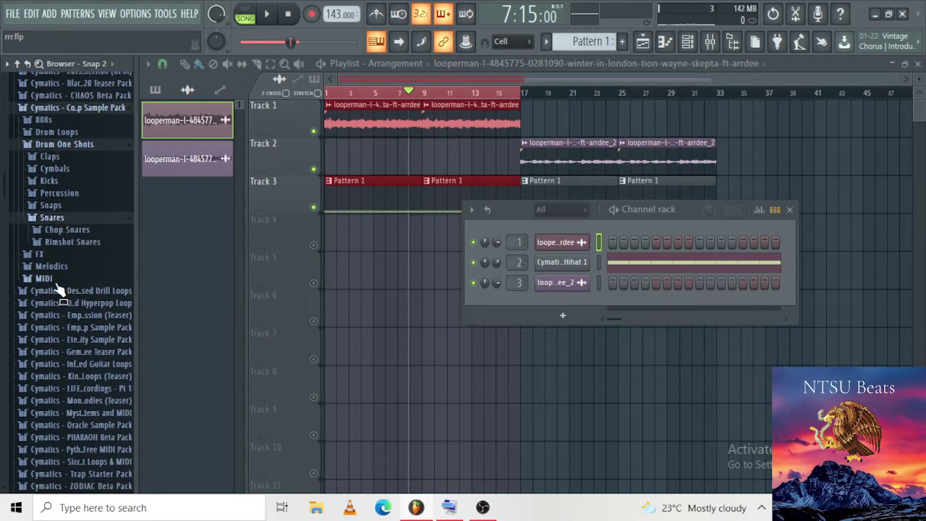
left_click(78, 228)
Step: Audition Cobra Snare 4 and Cobra Snare 5, then add Cymatics - Cobra Snare 5 - F as a new channel
left_click(72, 272)
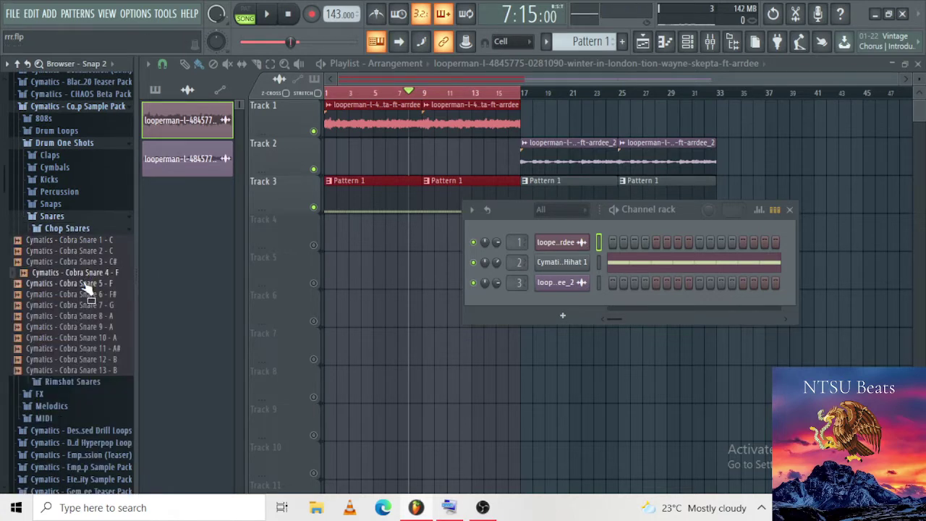
left_click(85, 284)
left_click(84, 272)
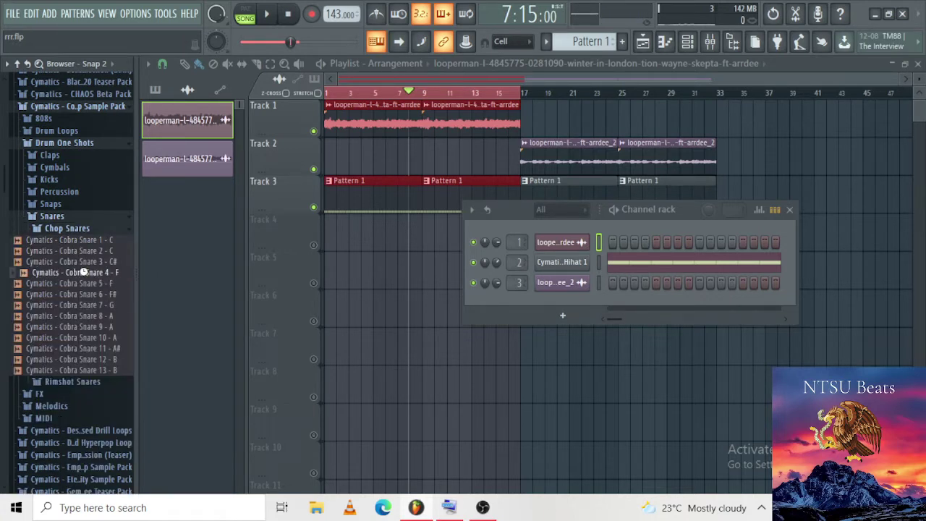
left_click(81, 283)
left_click_drag(80, 285, 566, 298)
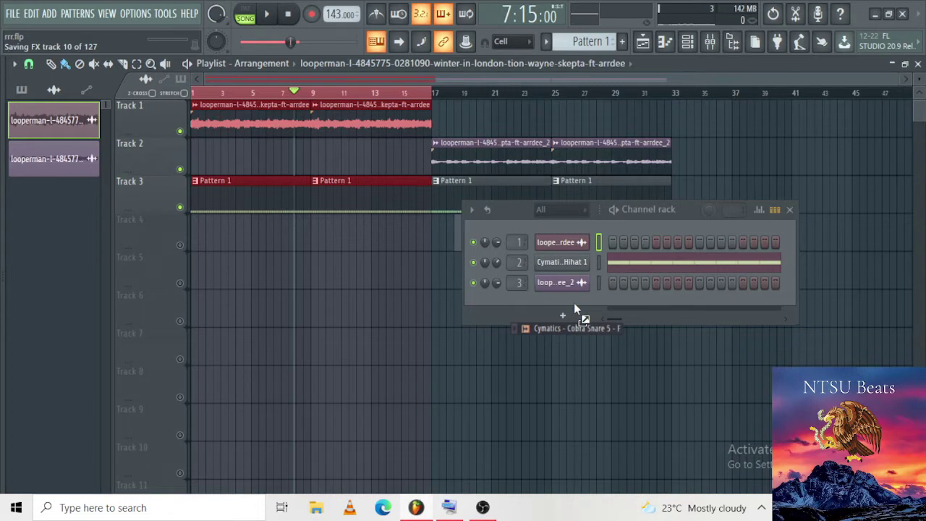
left_click_drag(575, 304, 575, 304)
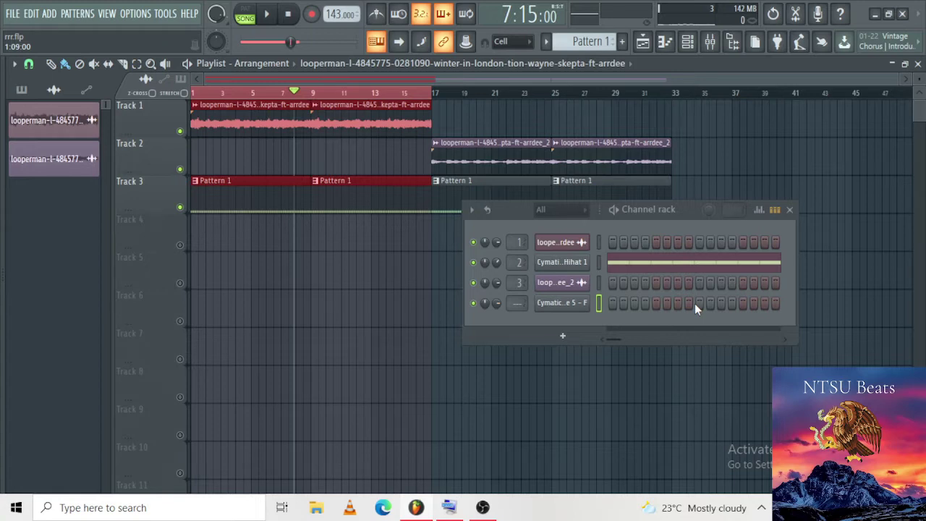
Step: Place a Cobra Snare 5 hit on step 9 of Pattern 1 and briefly play the song to hear it
left_click(696, 304)
key("space")
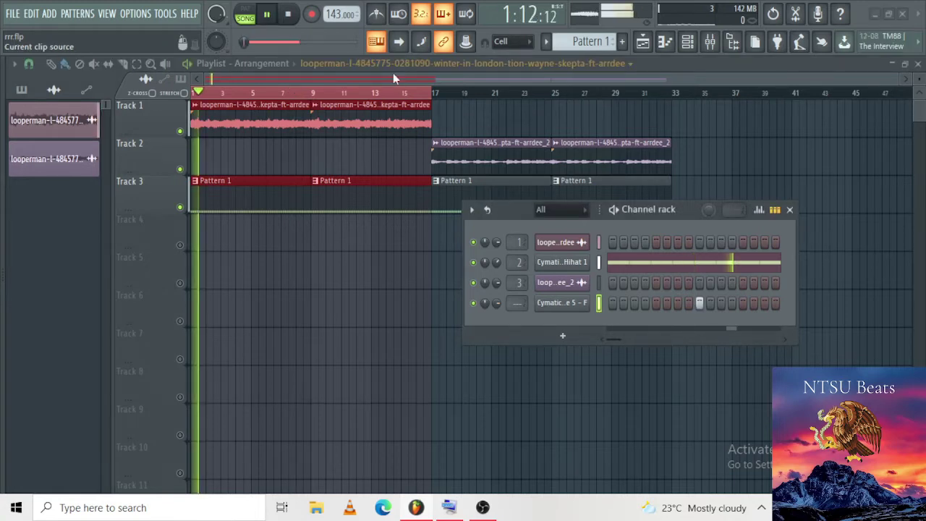
key("space")
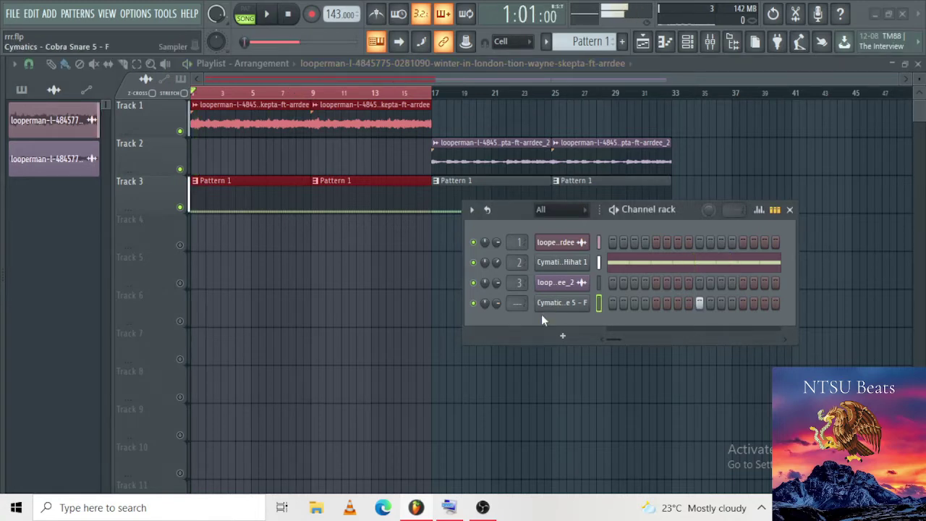
left_click(483, 508)
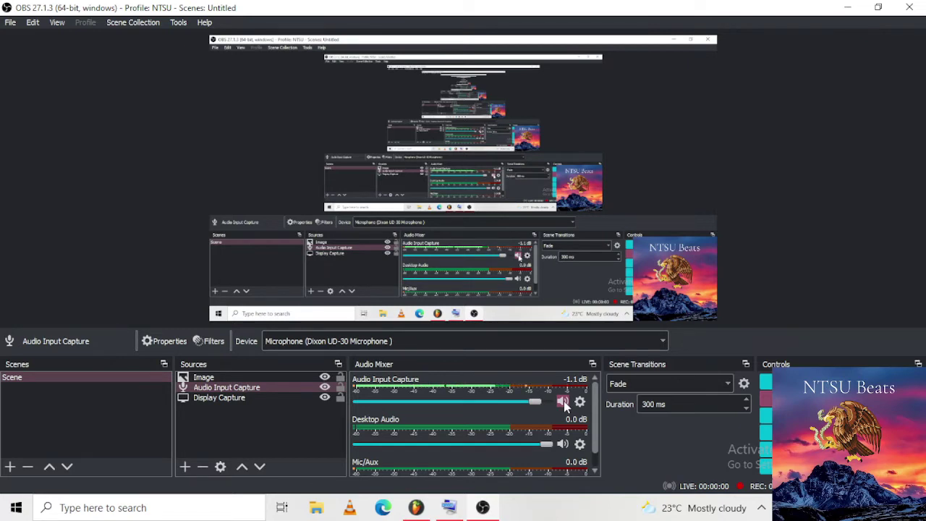
left_click(416, 507)
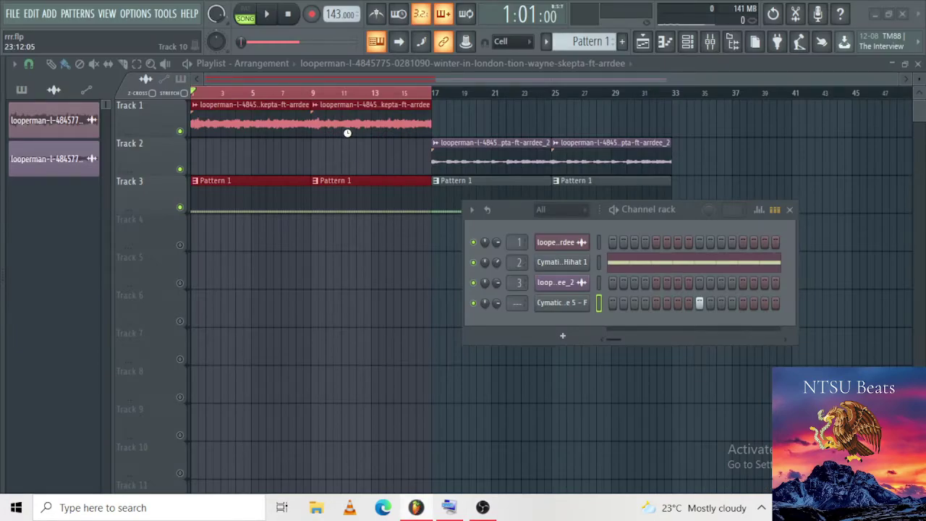
Step: Route the Cobra Snare 5 channel to mixer track 4 and boost its sample in the precomputed effects during playback
key("space")
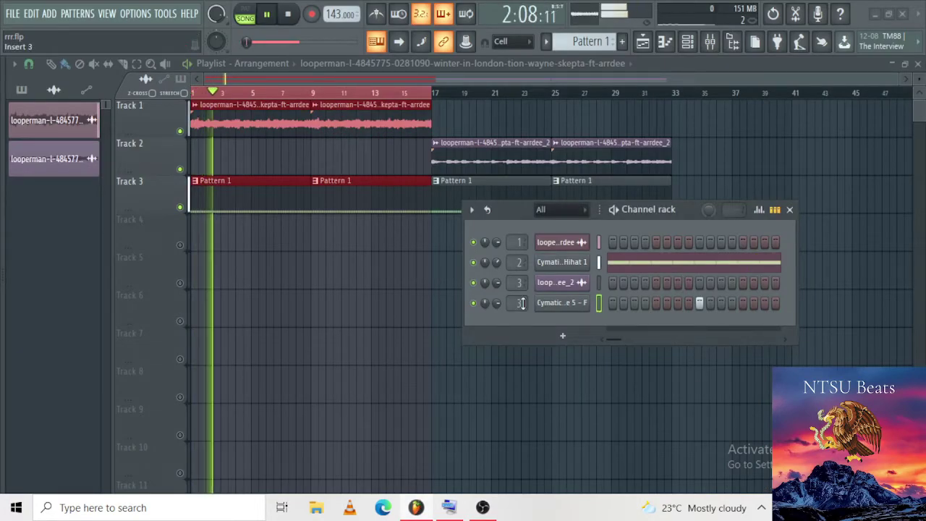
left_click(550, 304)
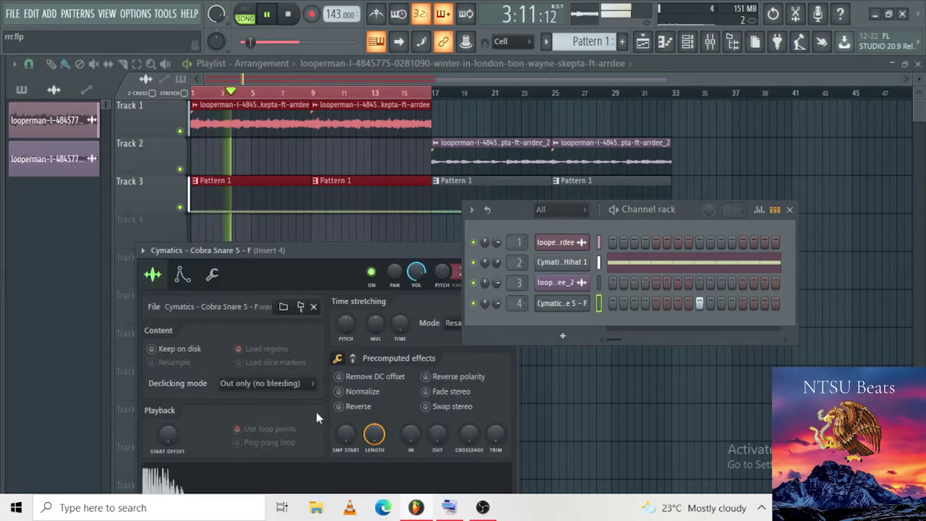
left_click(337, 359)
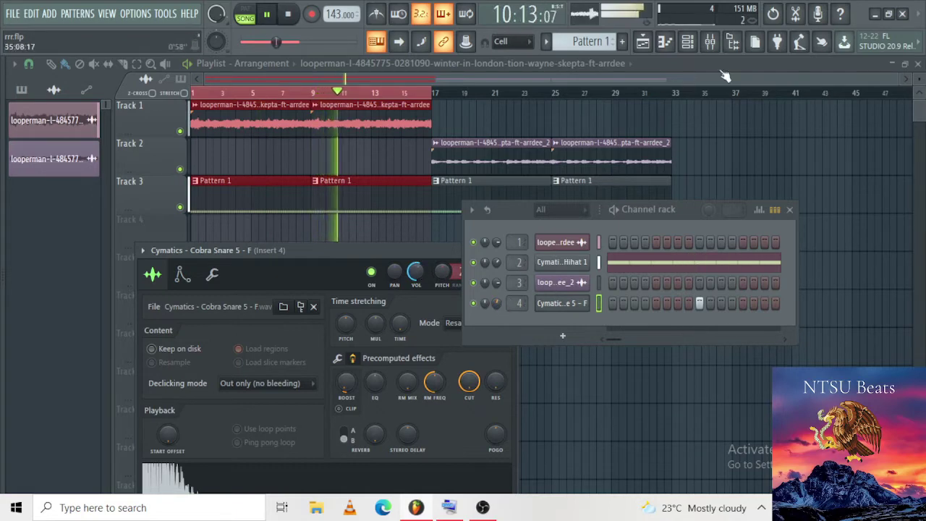
Step: Lower the volume of mixer Insert 4 to about -6.1 dB
left_click(710, 42)
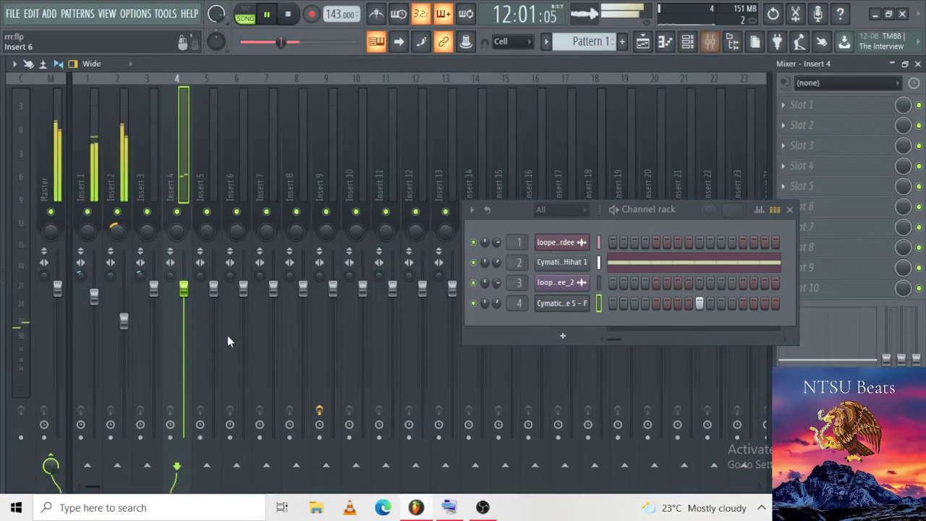
left_click_drag(183, 290, 181, 339)
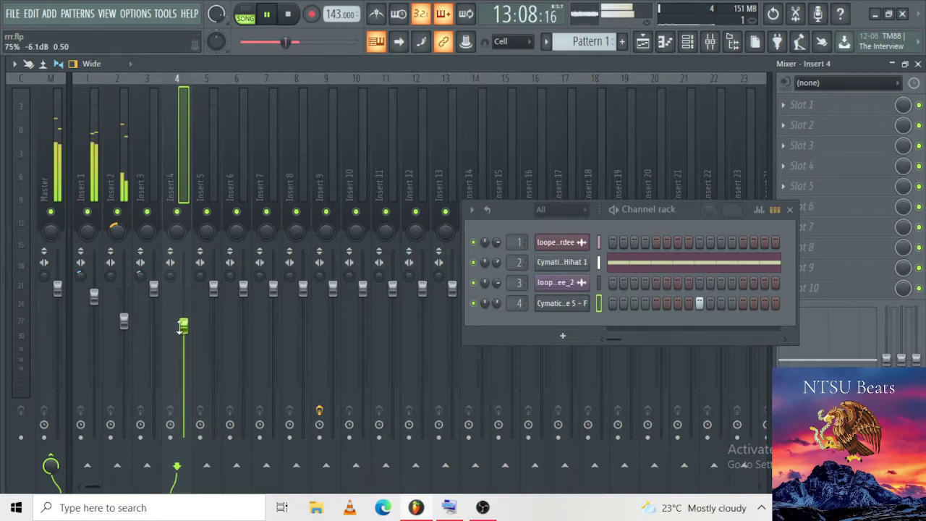
Step: Open the piano roll of the Cobra Snare 5 channel with all eight bars in view and stop playback
right_click(587, 297)
left_click(607, 299)
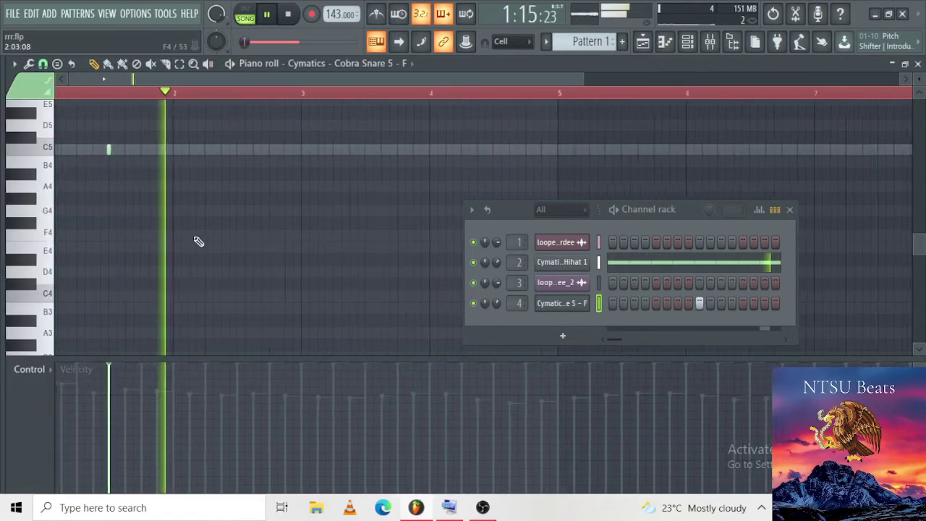
scroll(199, 242, "down", 3)
key("space")
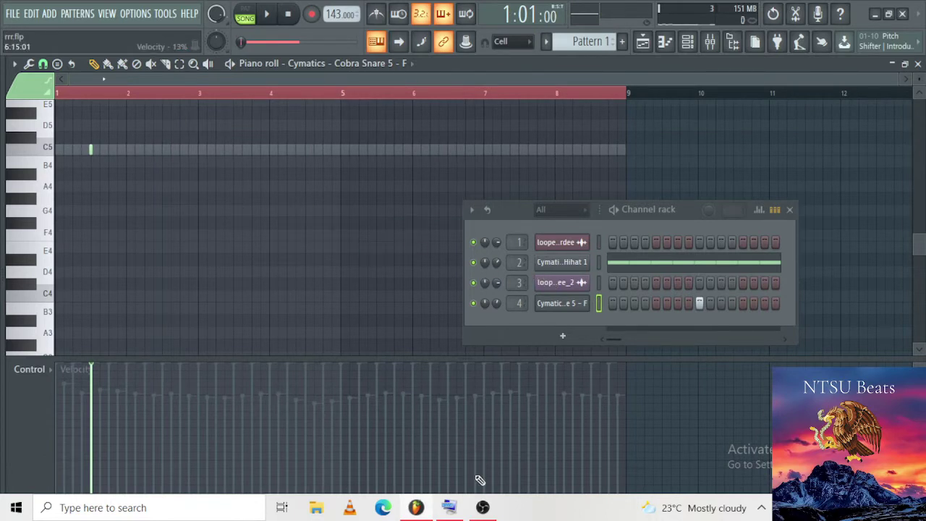
mouse_move(483, 509)
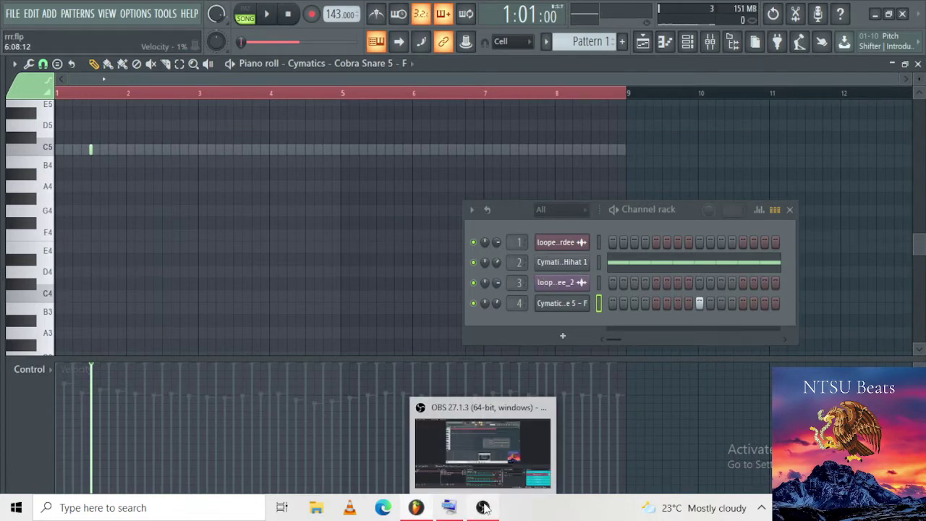
left_click(490, 478)
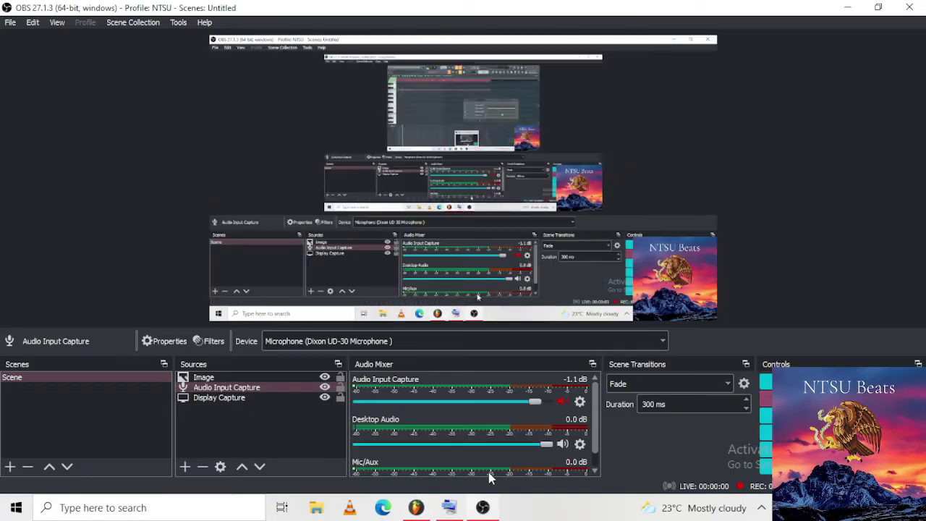
left_click(416, 509)
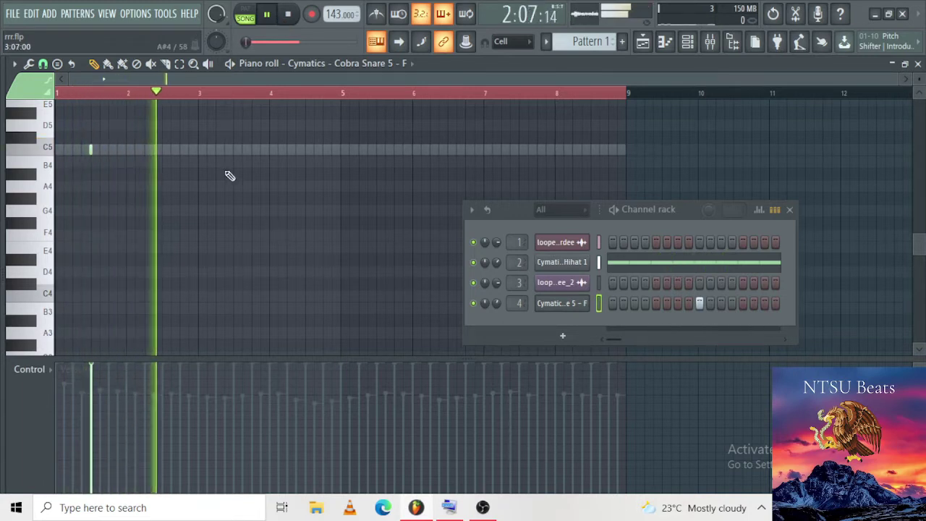
Step: Duplicate the snare hit of bar 1 across bars 2 to 8, play the result and clear the selection
key("space")
left_click_drag(127, 96, 45, 106)
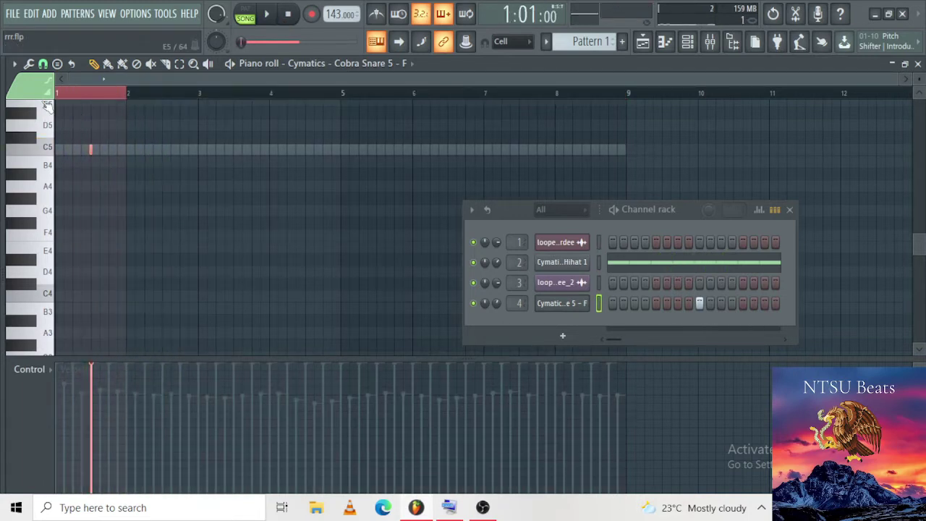
key("ctrl+b")
key("ctrl+b")
key("ctrl+b")
key("ctrl+b")
key("ctrl+b")
key("ctrl+b")
key("ctrl+b")
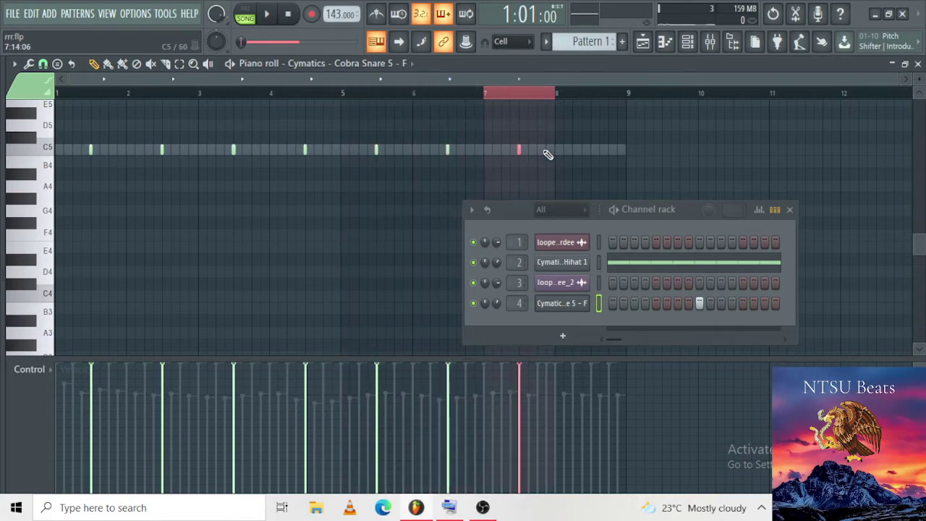
key("space")
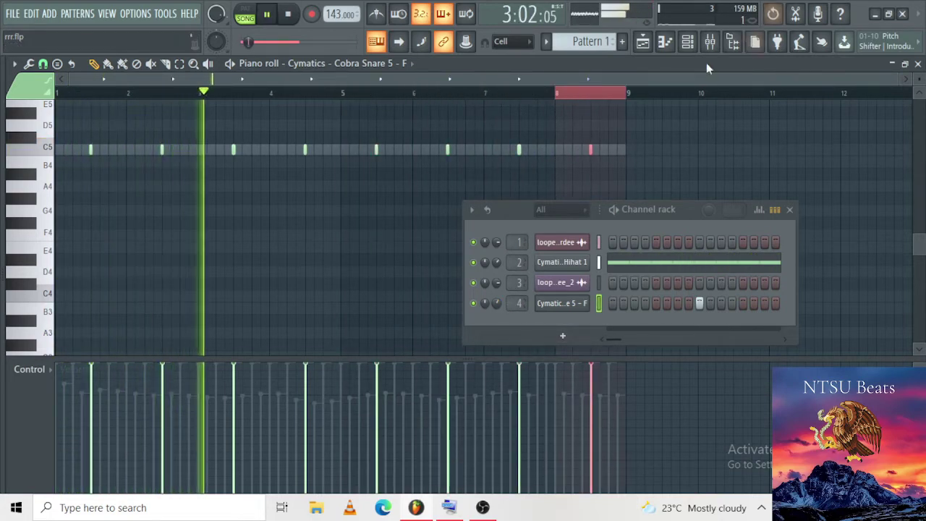
left_click(625, 92)
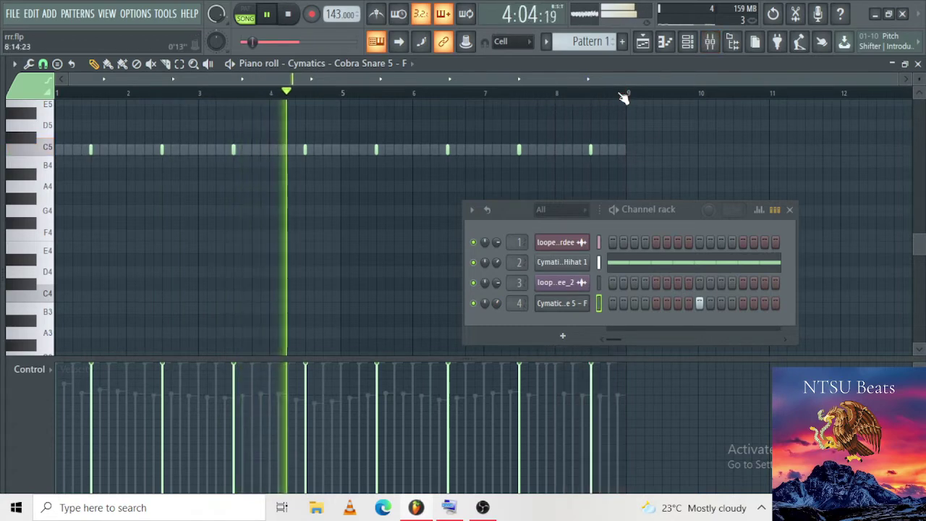
Step: Reduce the snare's level on mixer Insert 4 slightly further
left_click(710, 42)
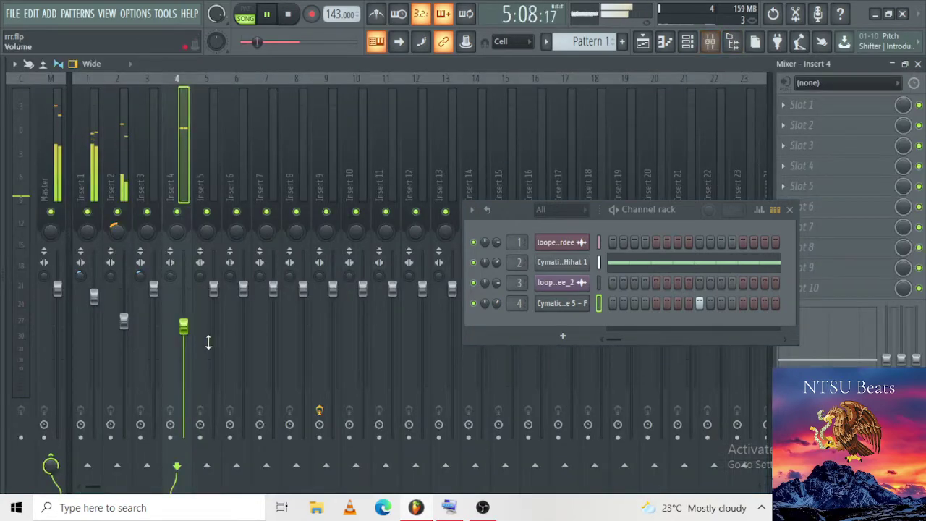
left_click_drag(184, 328, 184, 335)
Step: Audition Cobra Snare 6 in the Chop Snares folder and add Cymatics - Cobra Snare 6 - F# as a new channel
mouse_move(3, 326)
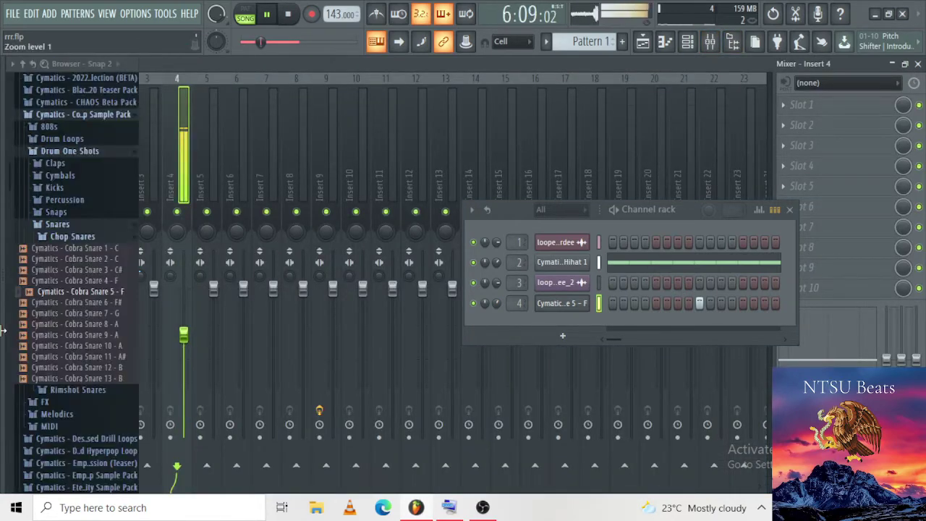
left_click(114, 303)
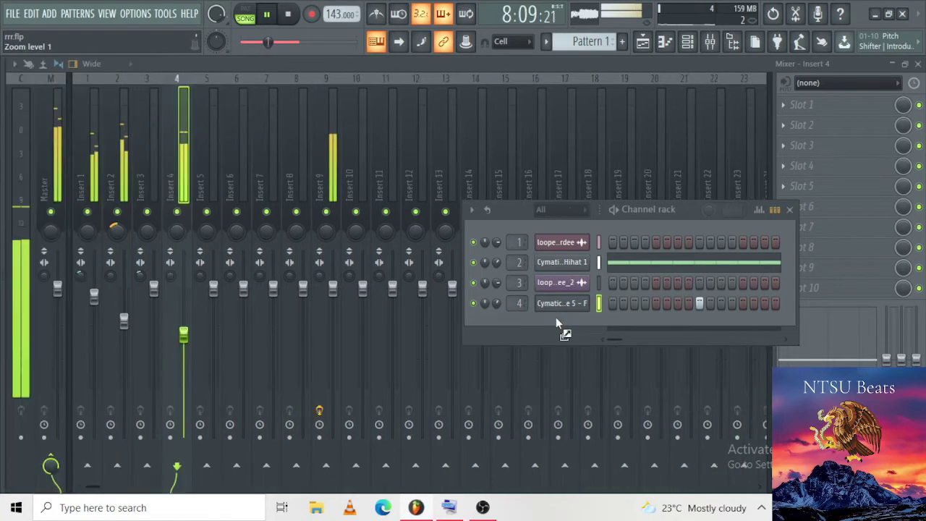
left_click_drag(555, 321, 554, 322)
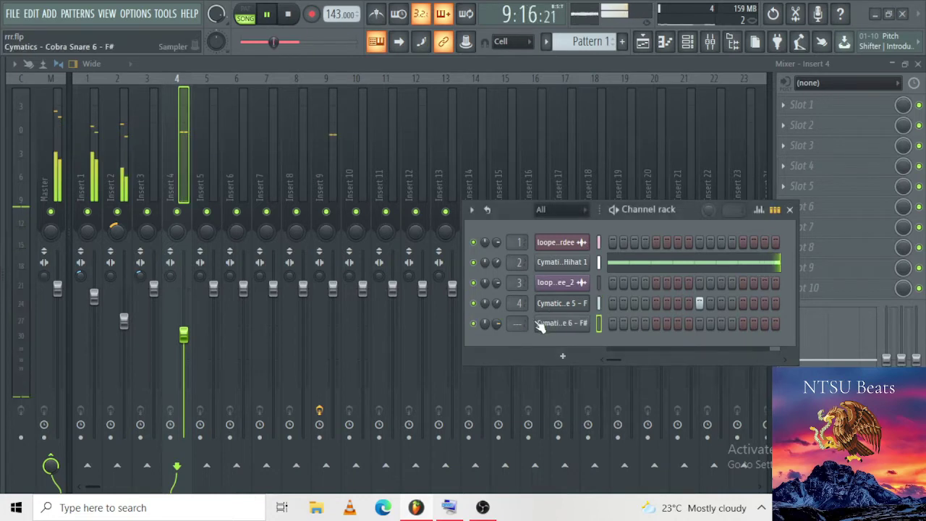
Step: Route the Cobra Snare 6 channel to mixer track 5 and lower Insert 5 to about -6.7 dB
scroll(518, 323, "down", 1)
scroll(518, 323, "up", 3)
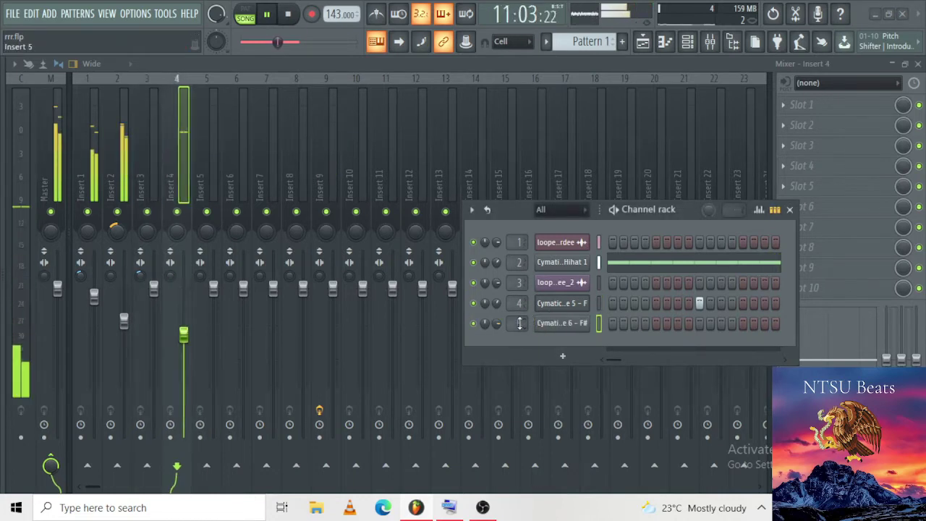
scroll(517, 323, "down", 1)
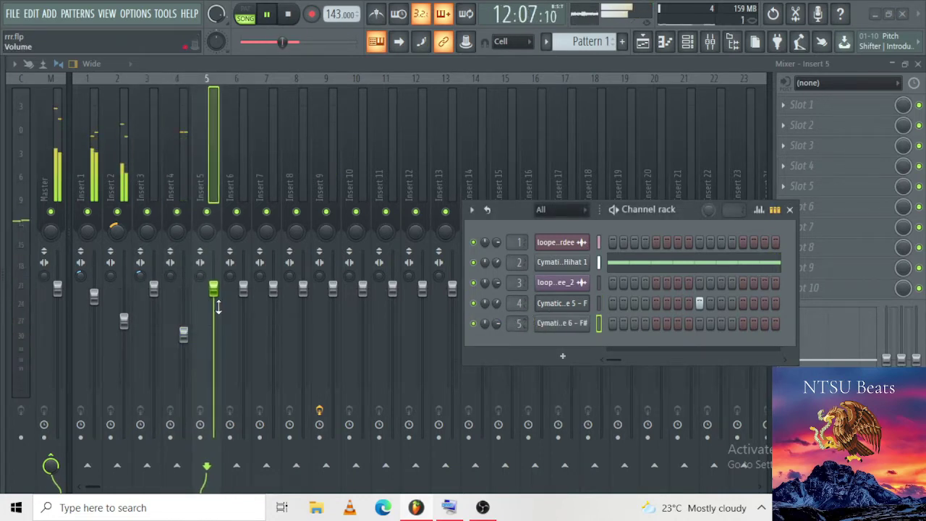
left_click_drag(215, 289, 222, 324)
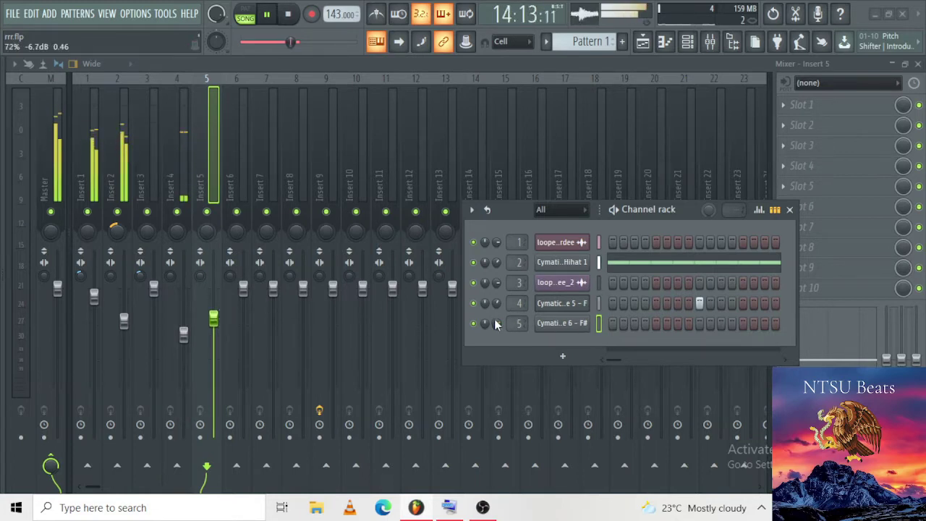
Step: Boost the Cobra Snare 6 sample in its precomputed effects and close the channel settings
left_click(559, 324)
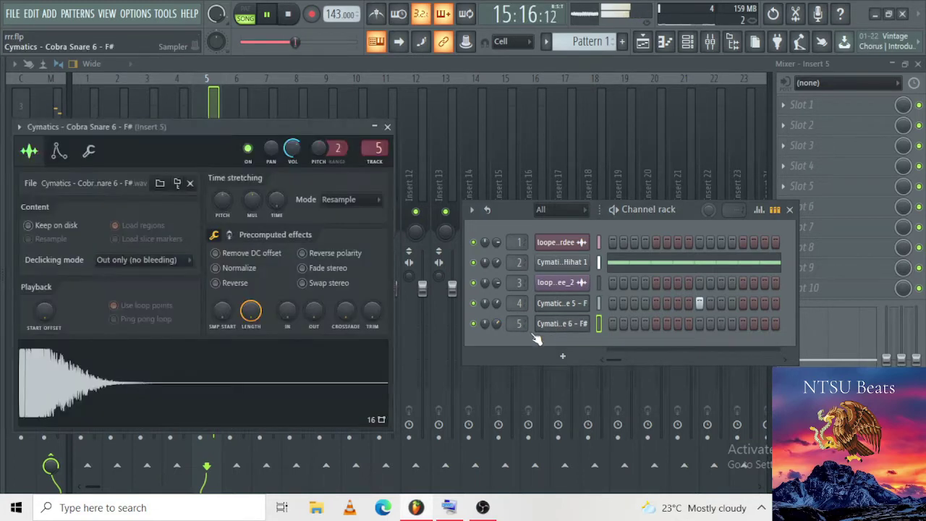
left_click(229, 235)
left_click_drag(226, 261, 248, 243)
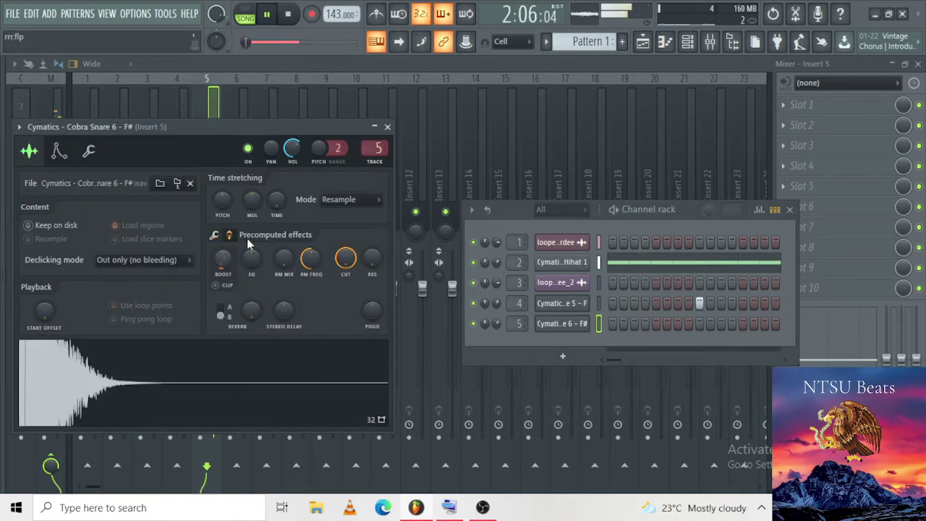
left_click(388, 127)
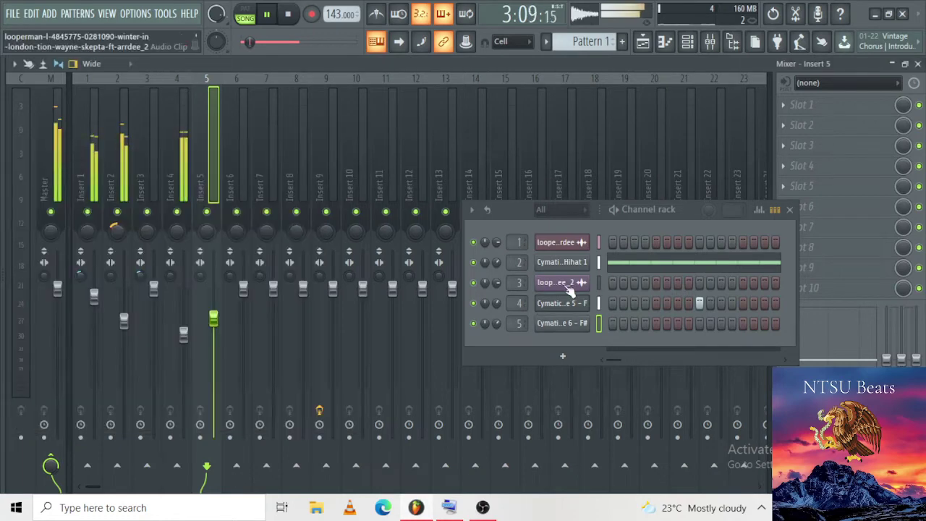
Step: Place a two-step C5 note on step 15 of bar 1 in the Cobra Snare 6 piano roll and play it back
right_click(557, 326)
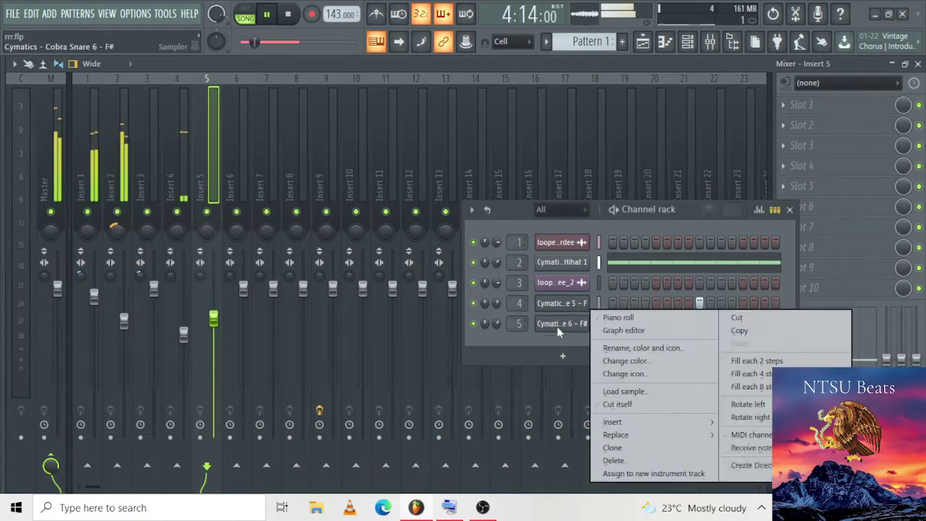
left_click(620, 316)
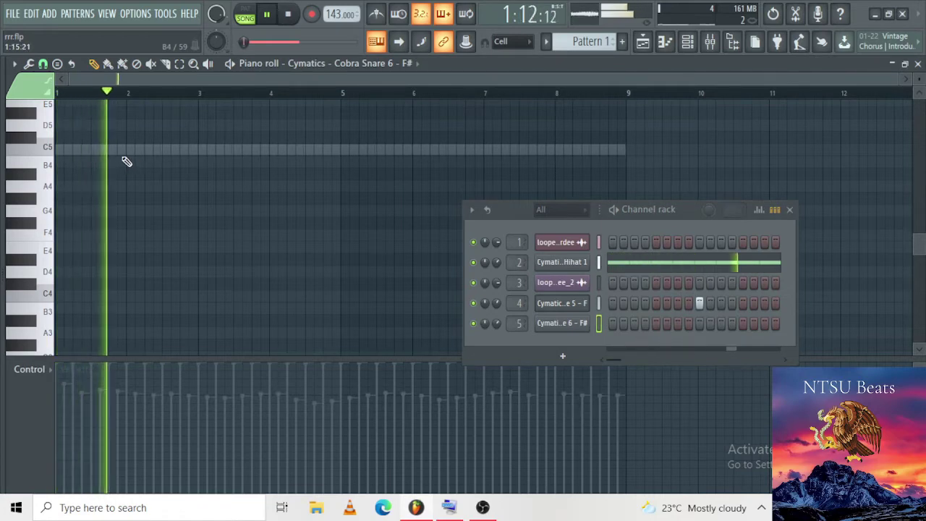
key("space")
left_click(122, 150)
key("space")
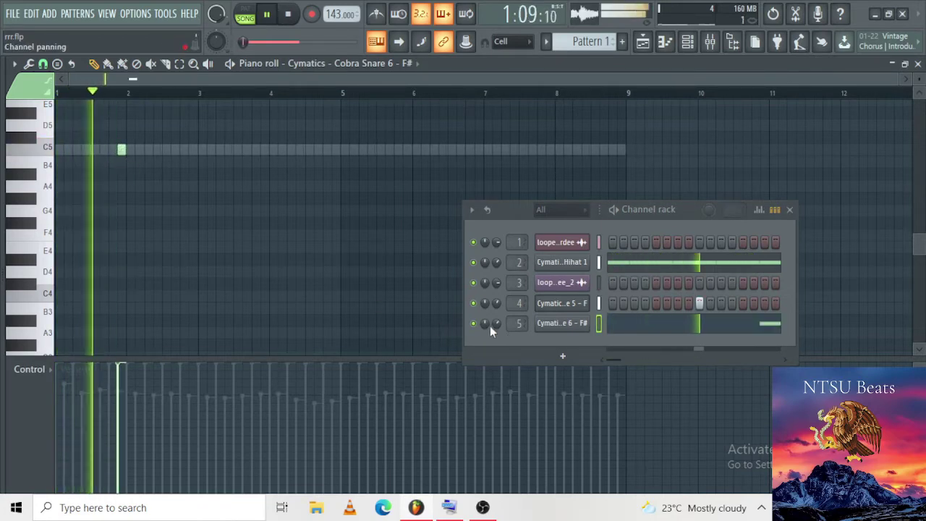
key("space")
Step: Lower the volume of mixer Insert 5 further to soften Cobra Snare 6, and restart playback to check the level
left_click(710, 41)
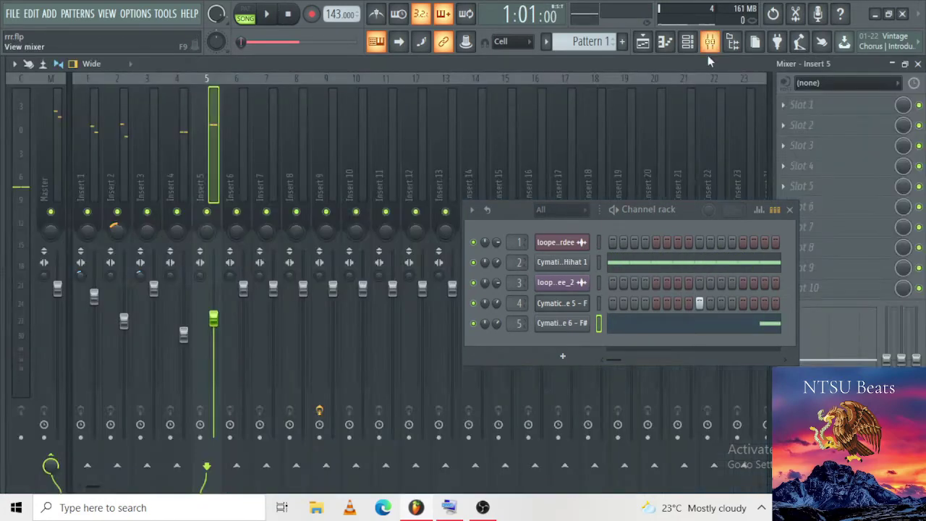
right_click(579, 323)
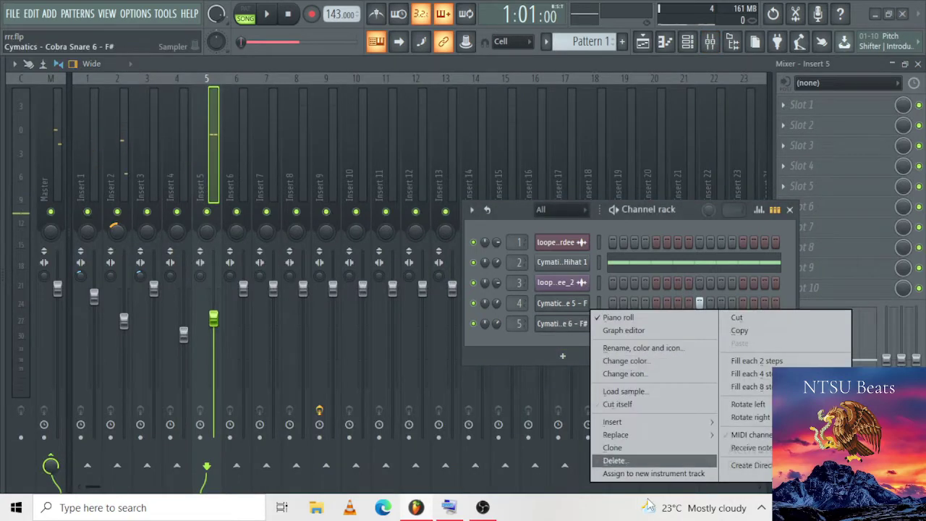
left_click(202, 323)
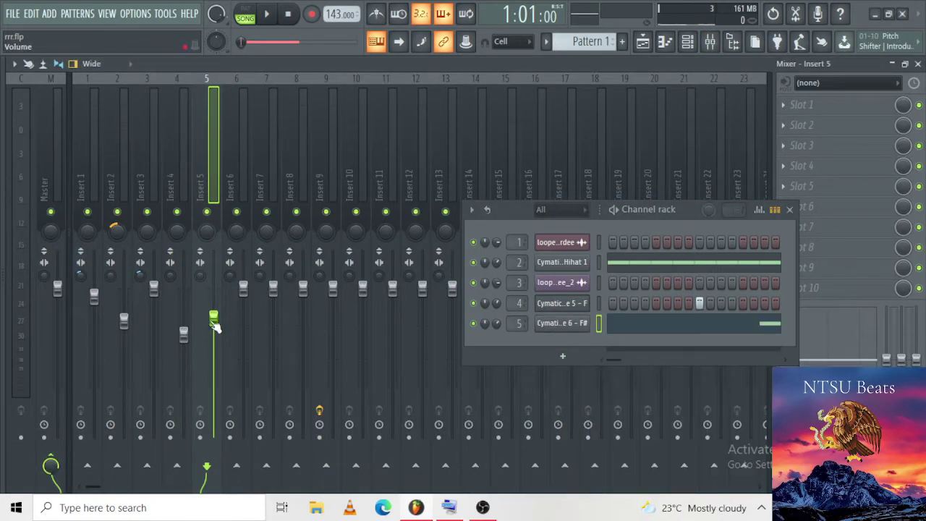
scroll(215, 330, "down", 2)
key("space")
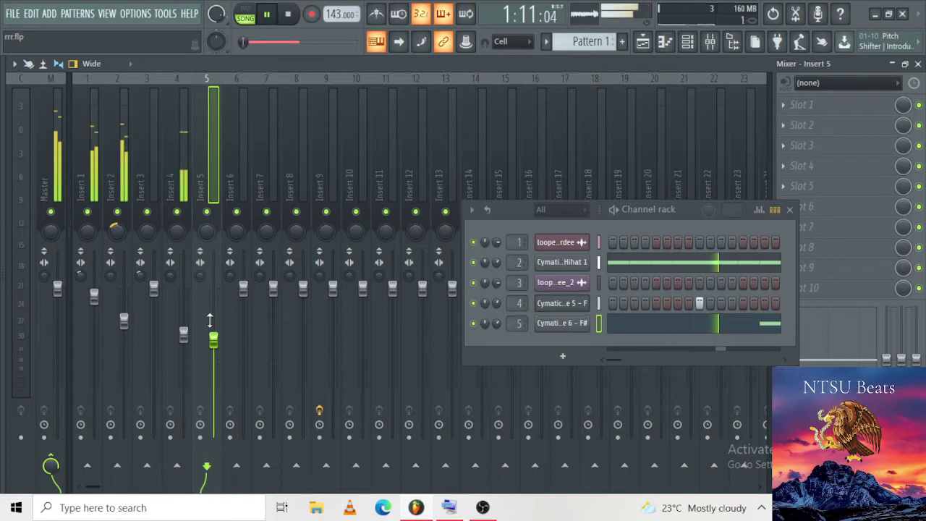
Step: Delete the Cobra Snare 6 channel from the channel rack and restart playback
key("space")
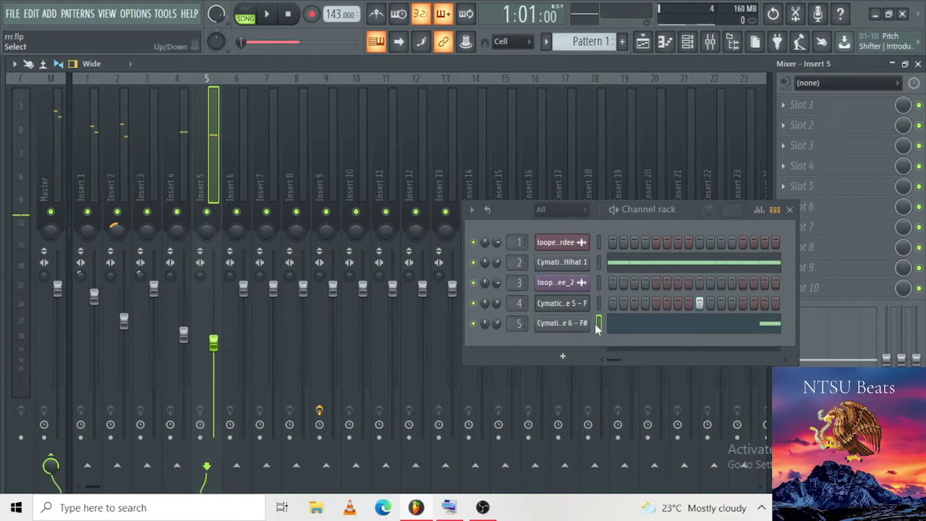
right_click(583, 325)
left_click(614, 460)
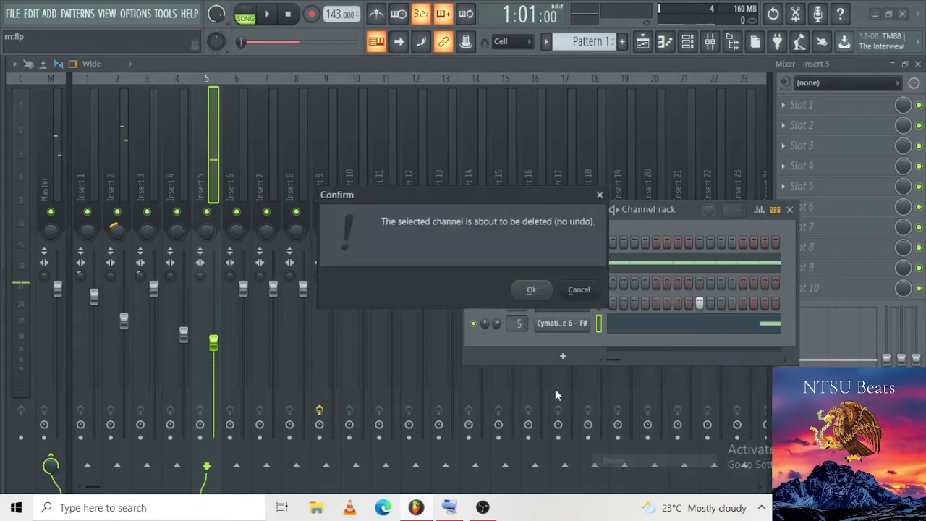
left_click(543, 290)
key("space")
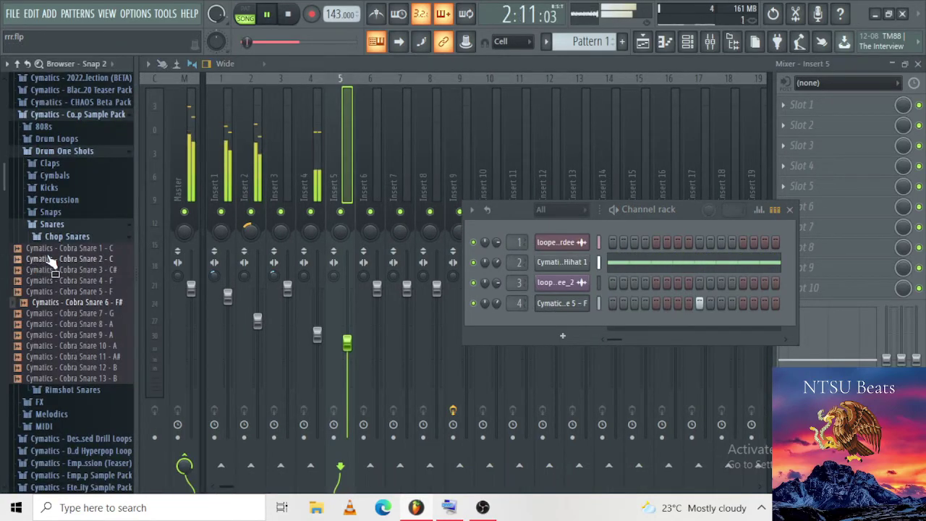
Step: Remove the Cobra Snare 5 notes in bars 2, 4, 6 and 8 from its piano roll
right_click(579, 302)
left_click(603, 302)
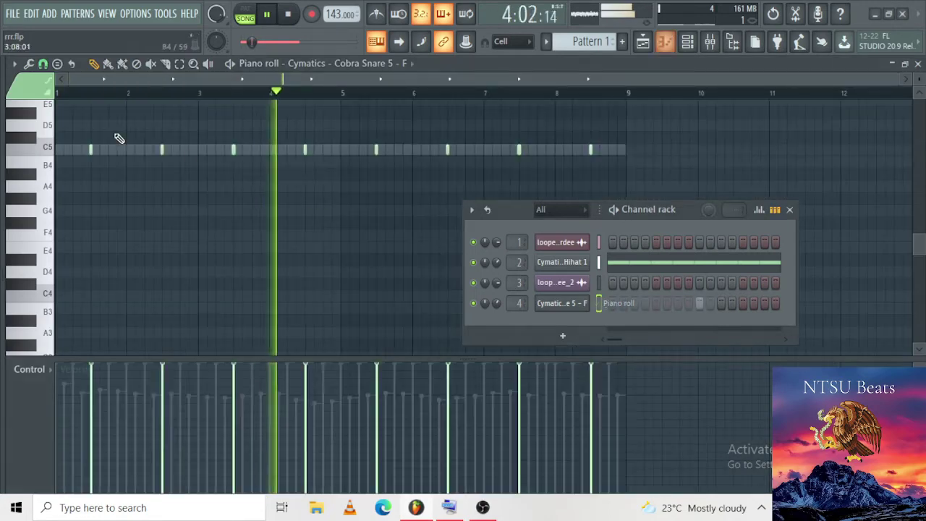
right_click(163, 149)
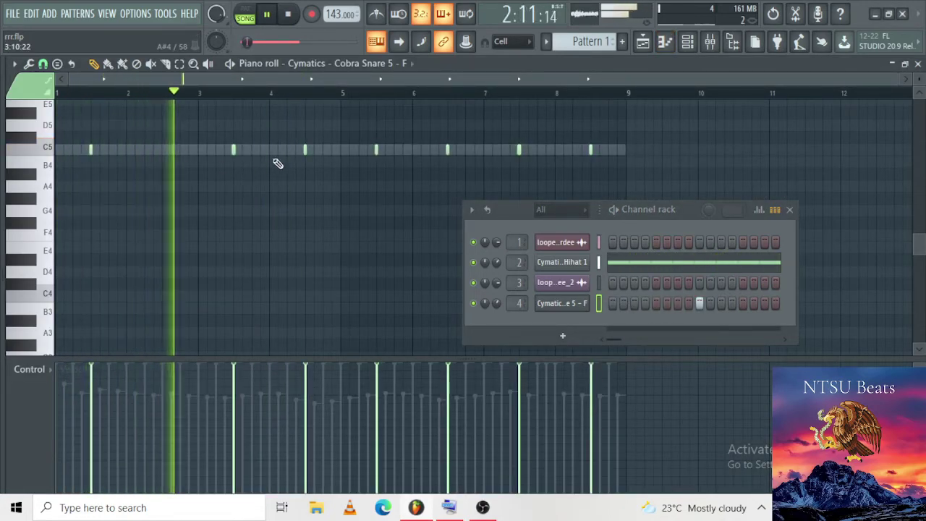
right_click(307, 150)
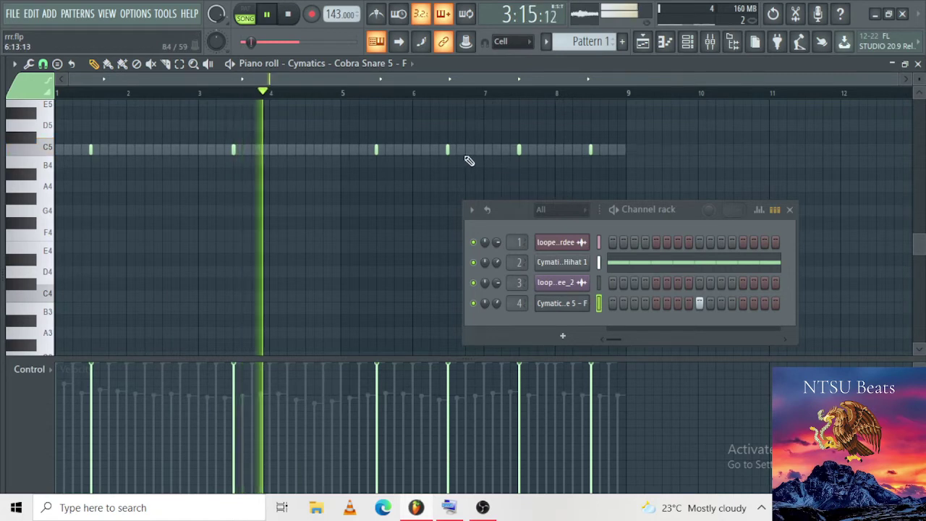
right_click(448, 150)
right_click(591, 150)
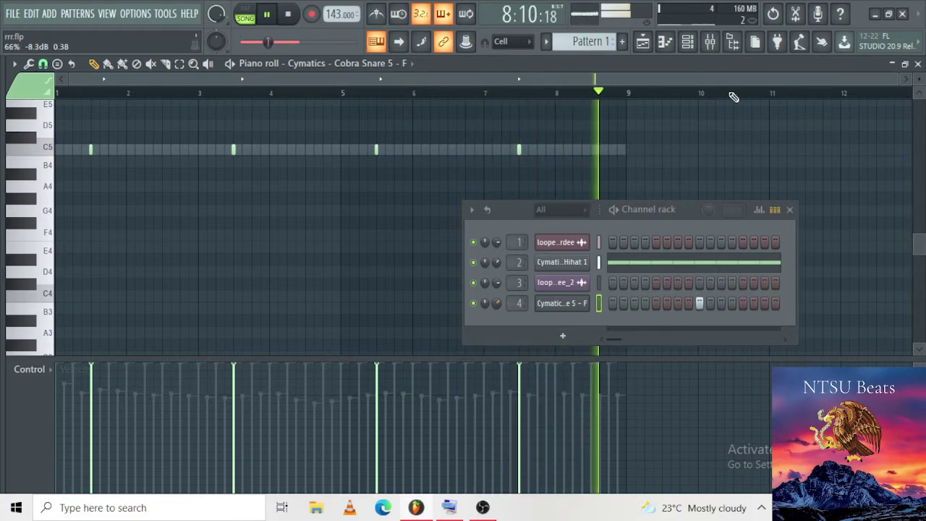
Step: Try a higher level for Cobra Snare 5 on mixer Insert 4 and collapse the Chop Snares folder in the browser
left_click(721, 47)
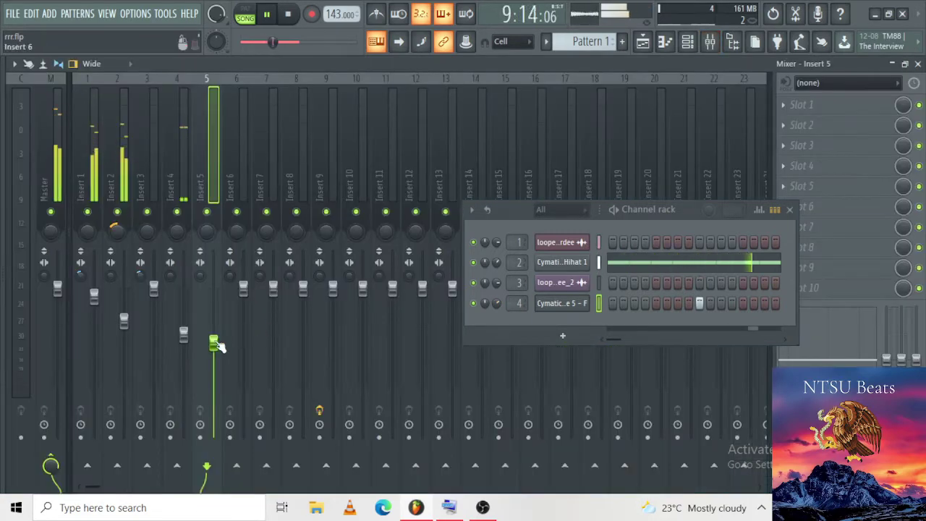
scroll(192, 341, "up", 3)
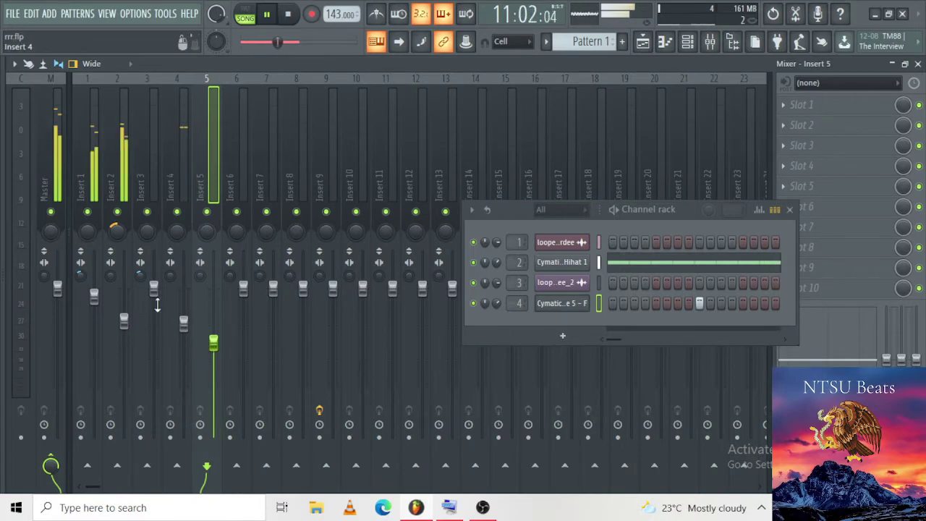
key("alt+F8")
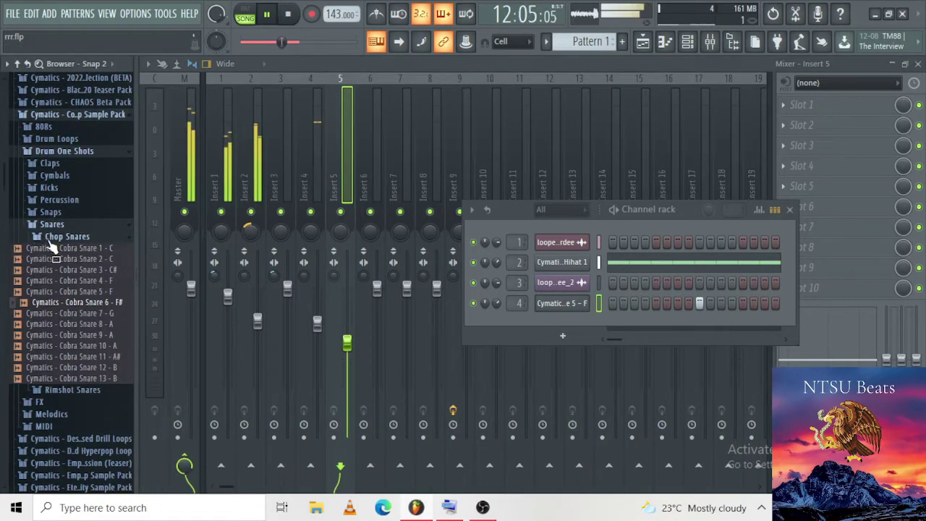
left_click(50, 241)
key("alt+F8")
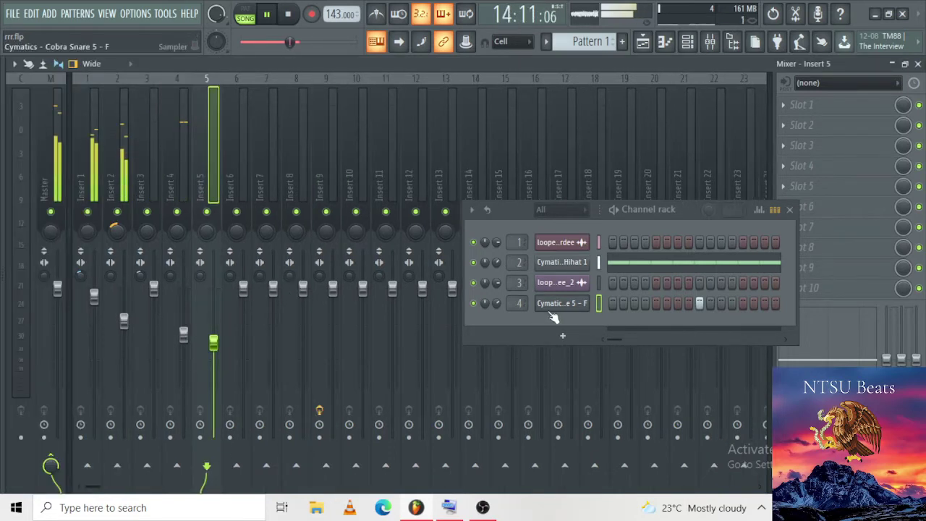
left_click(509, 303)
scroll(524, 306, "up", 1)
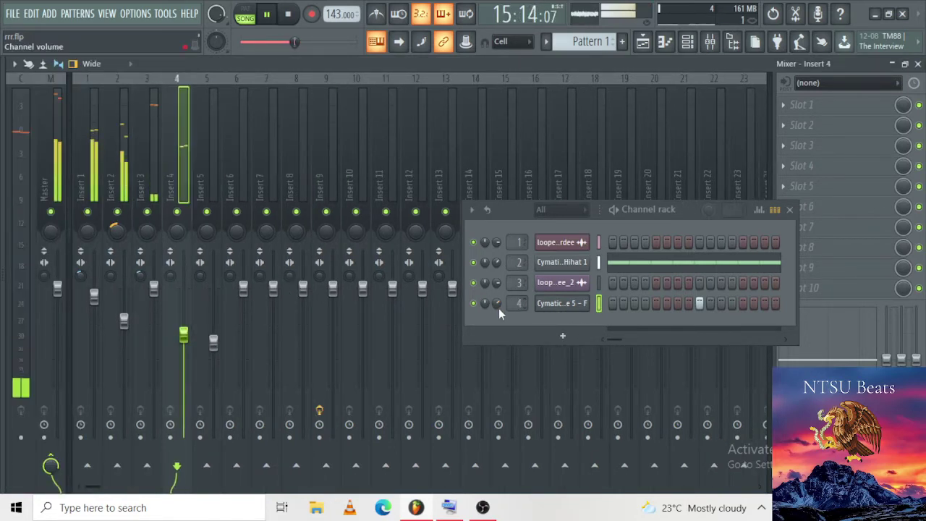
Step: Add OPEN HAT 1 from the OPEN HATS folder of goldenuzi vol 4 as a new channel
key("alt+F8")
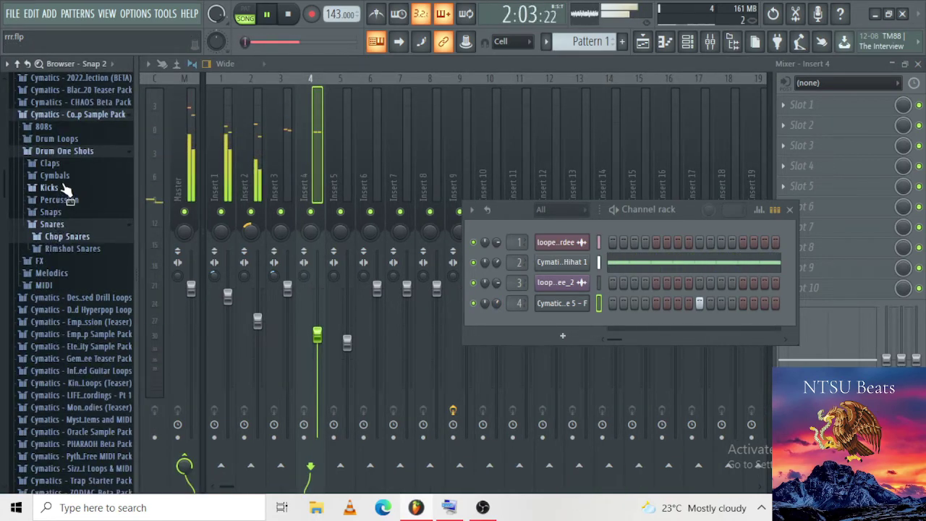
scroll(74, 313, "down", 12)
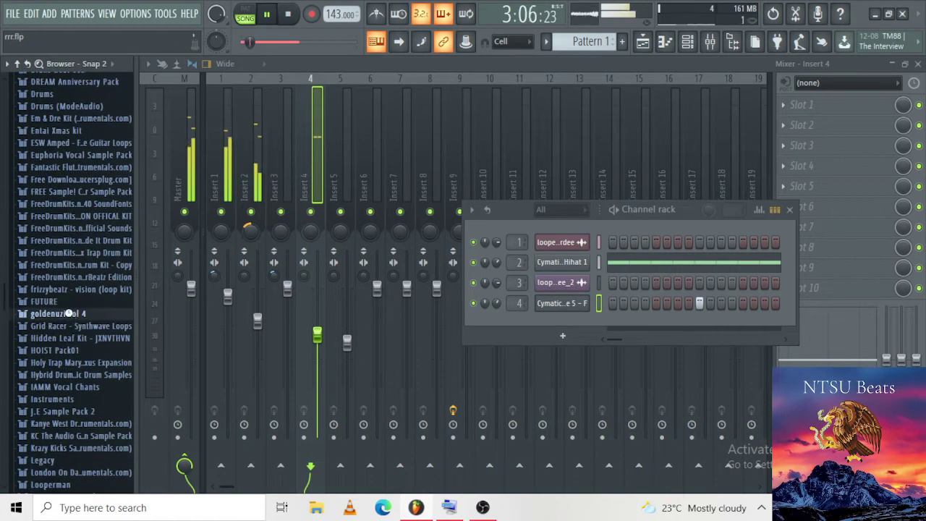
left_click(72, 316)
left_click(66, 338)
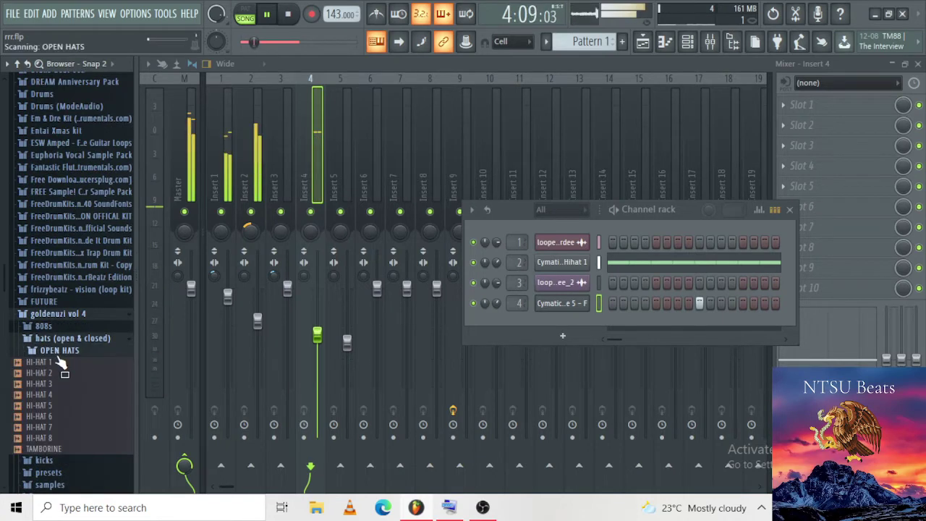
left_click(58, 351)
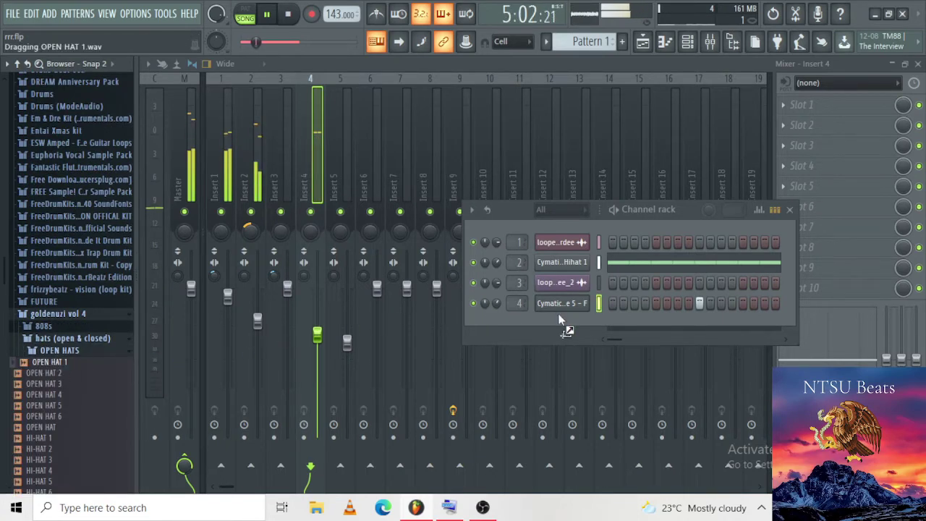
left_click_drag(558, 313, 707, 344)
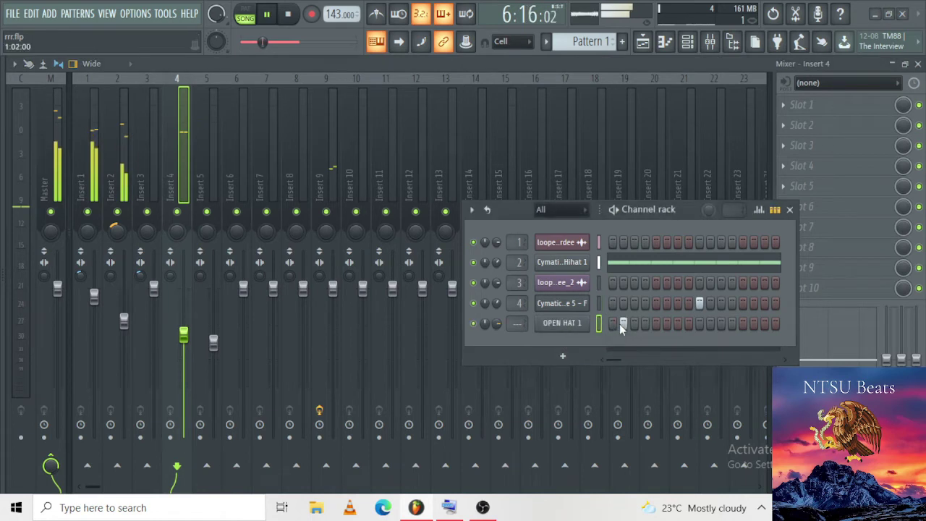
Step: Place OPEN HAT 1 on the first step only and route its channel to mixer track 5
left_click(613, 324)
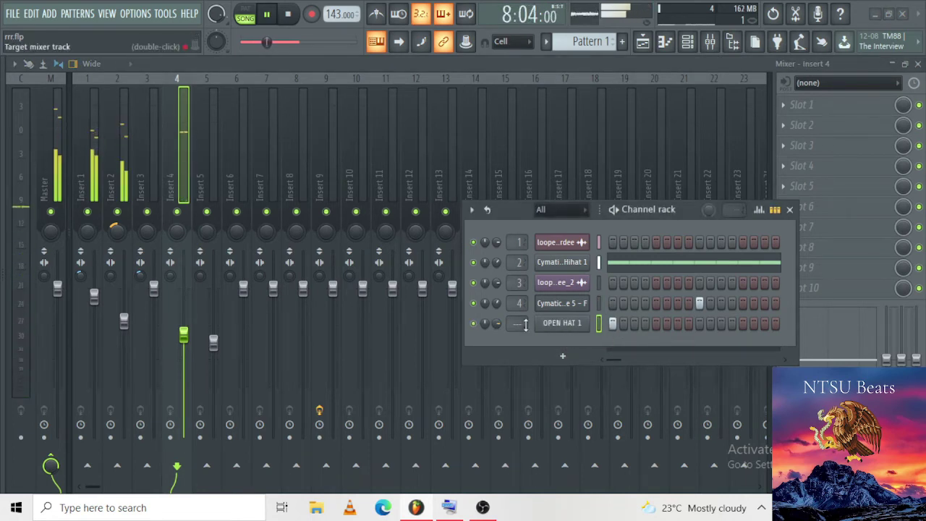
scroll(526, 325, "up", 6)
scroll(526, 325, "down", 1)
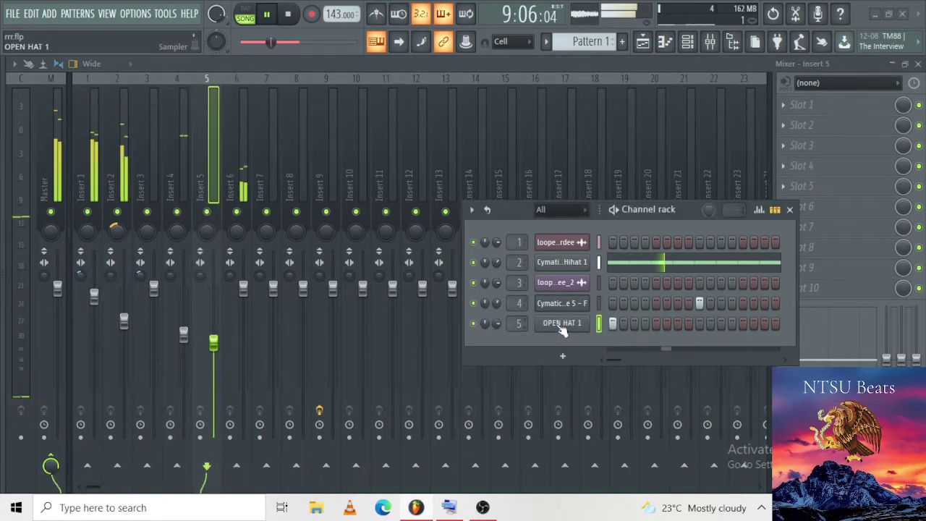
Step: Boost the OPEN HAT 1 sample in its precomputed effects and raise mixer Insert 5 to about -6.5 dB
left_click(545, 323)
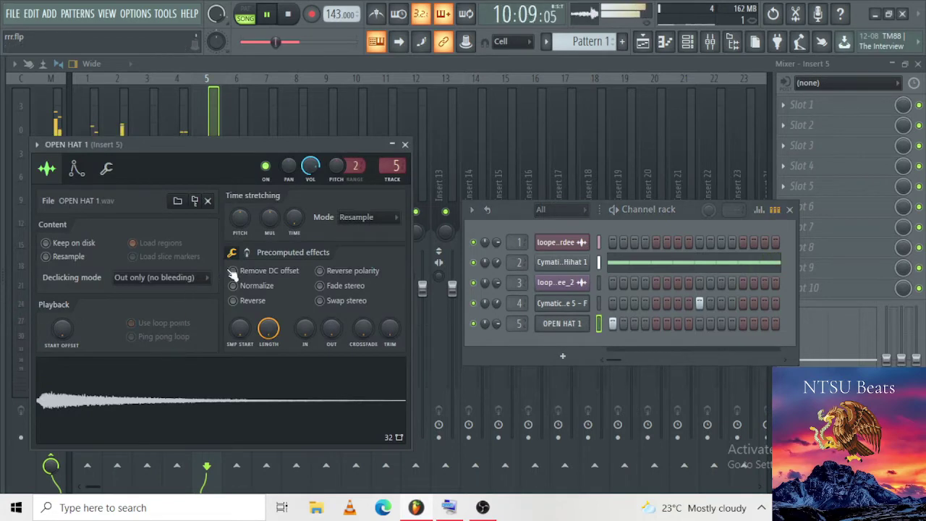
left_click(248, 254)
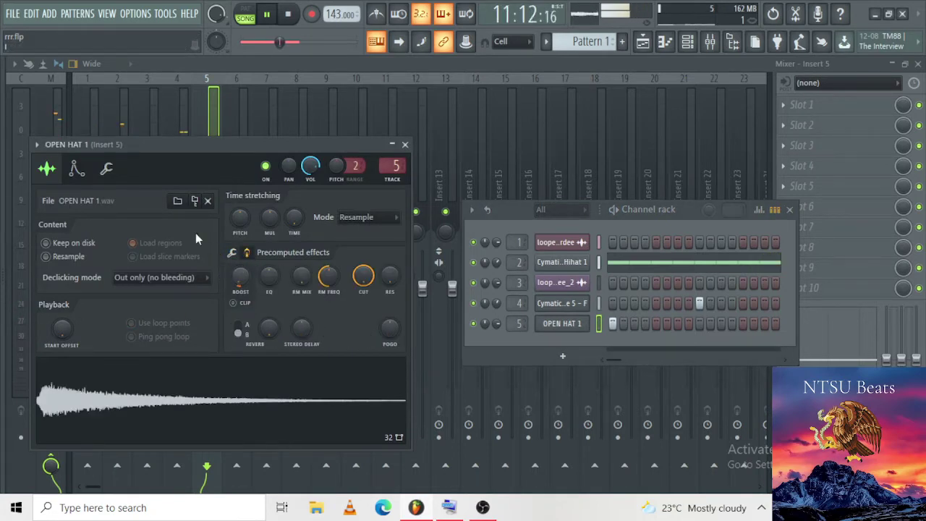
left_click(120, 182)
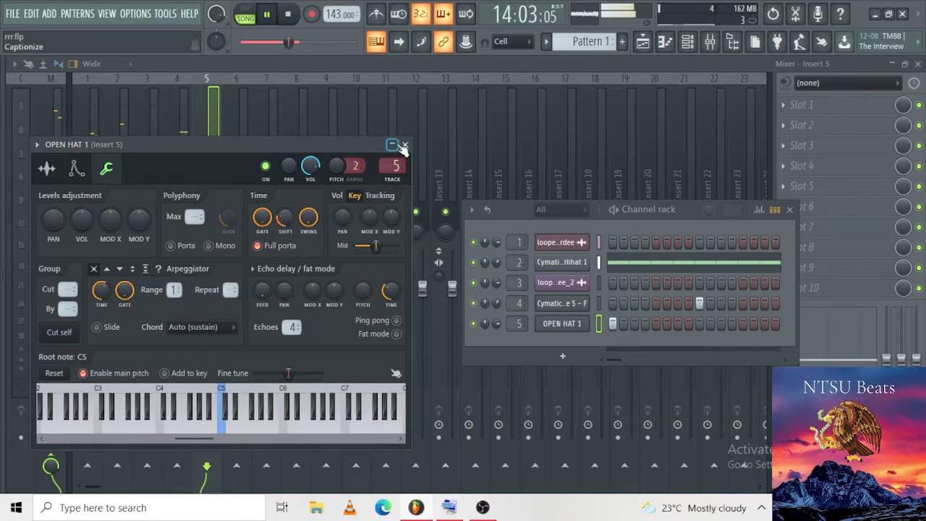
left_click(405, 146)
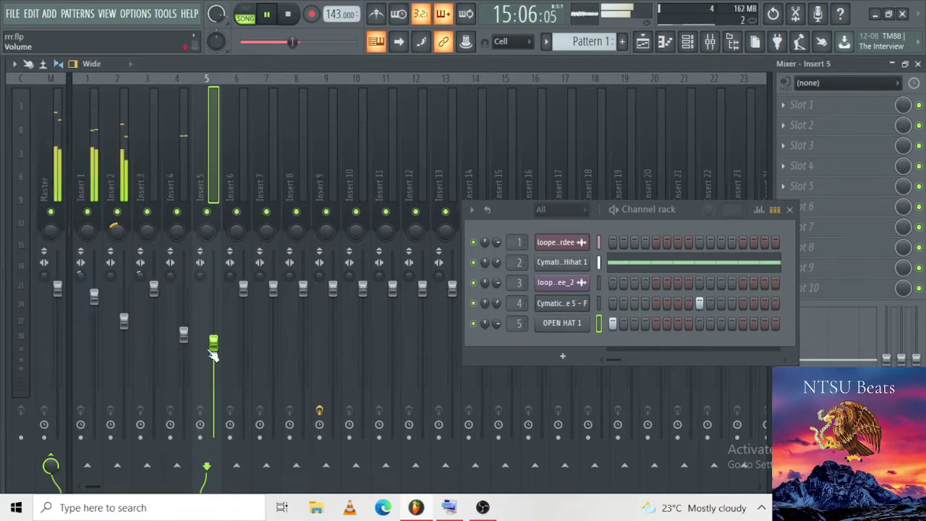
left_click_drag(207, 353, 216, 346)
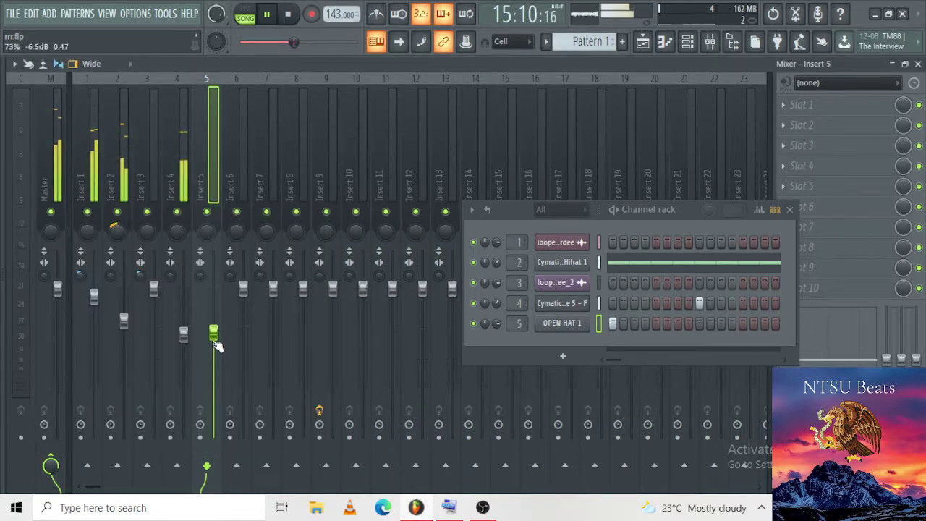
Step: Add a two-step C5 note at the start of bar 5 in the OPEN HAT 1 piano roll and raise mixer Inserts 4 and 5
right_click(587, 329)
left_click(611, 374)
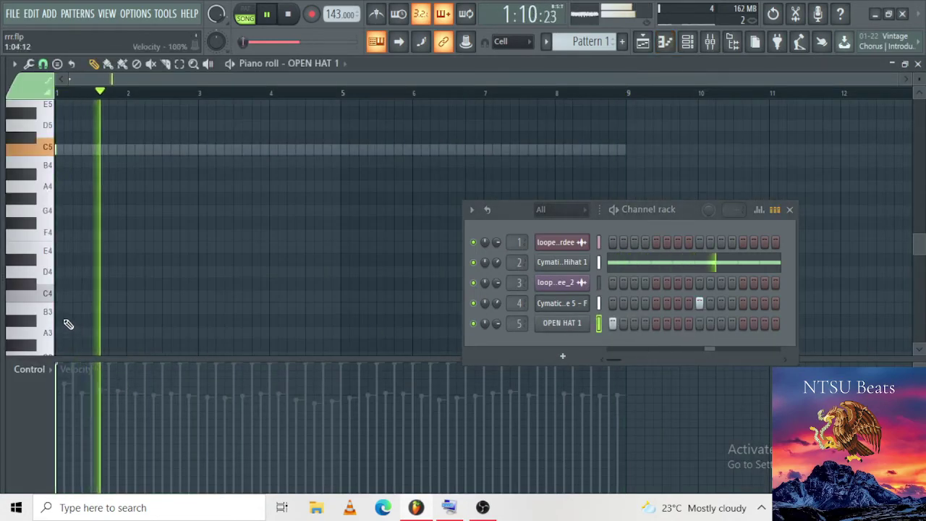
left_click(344, 151)
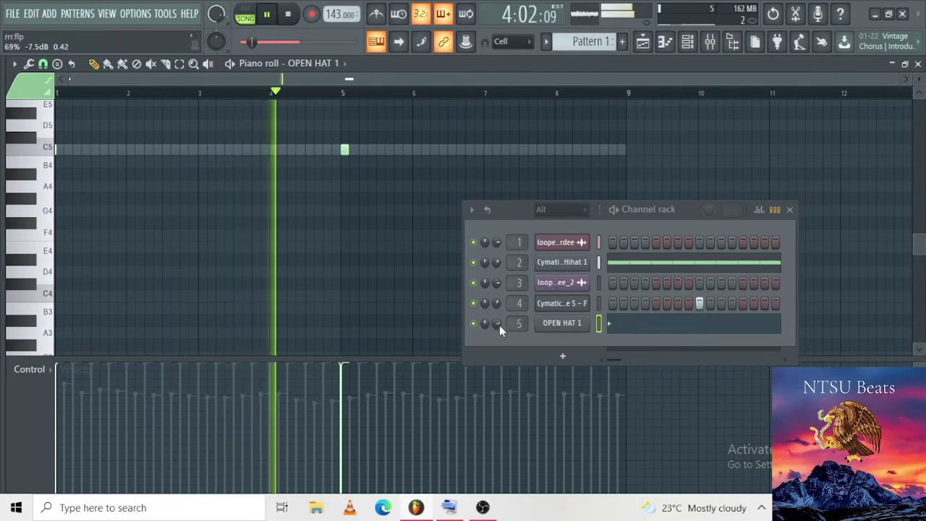
left_click(710, 41)
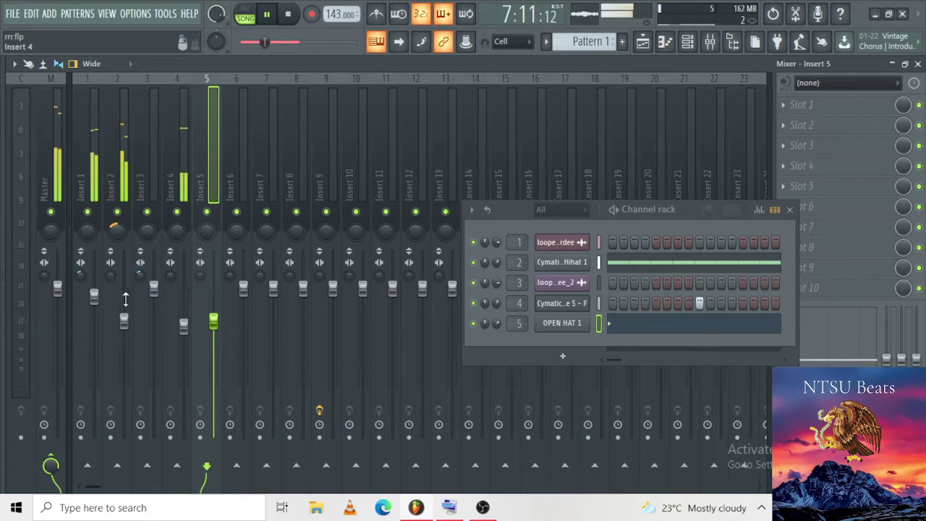
Step: Add the unnumbered OPEN HAT sample as a new channel, route it to mixer track 6 and lower Insert 6
mouse_move(2, 292)
scroll(42, 296, "down", 4)
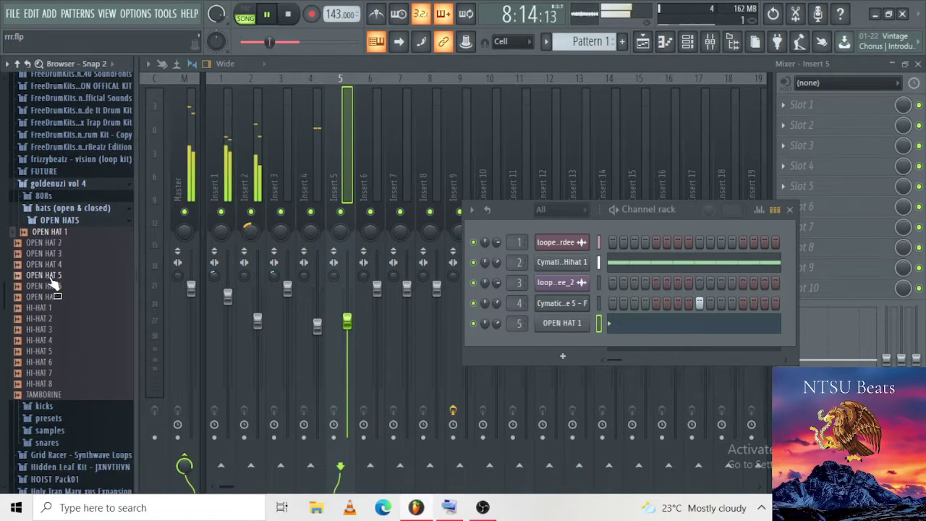
left_click_drag(45, 297, 561, 336)
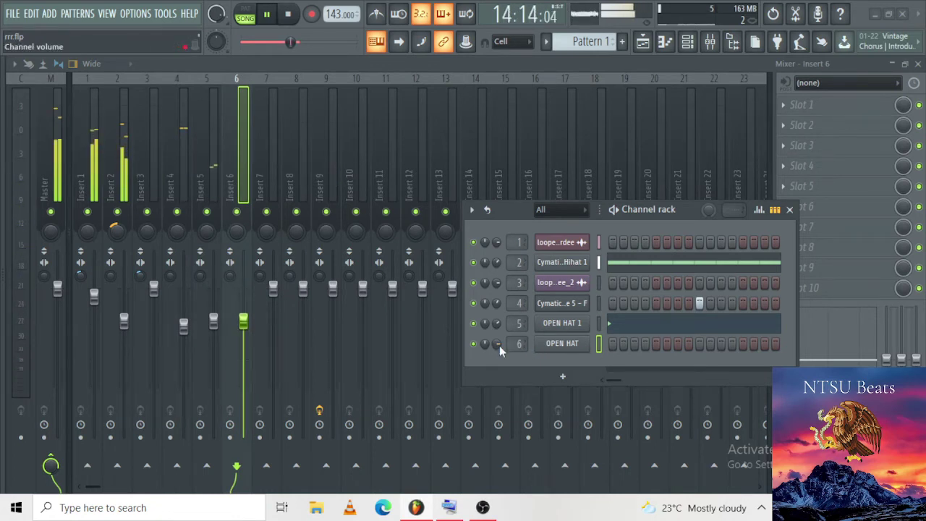
Step: Boost the OPEN HAT sample to about 6% in its precomputed effects and close the channel settings
left_click(562, 344)
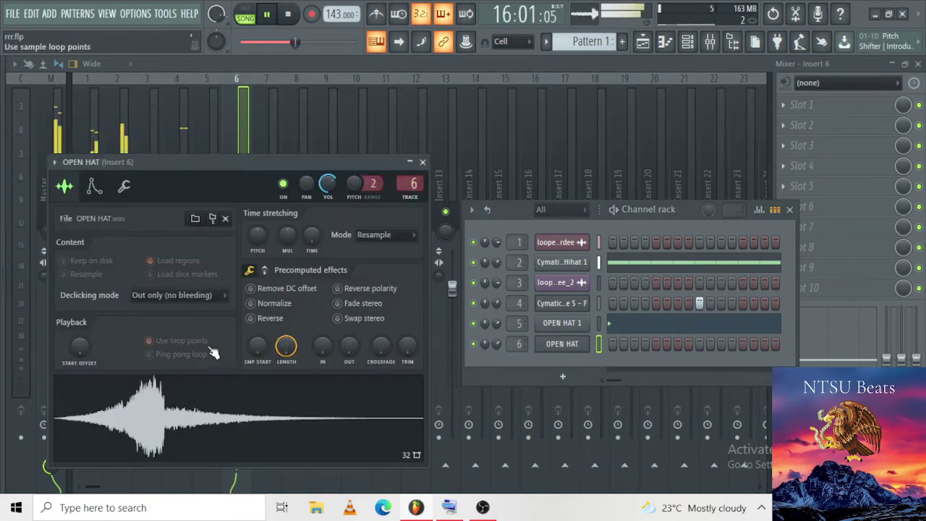
left_click(265, 271)
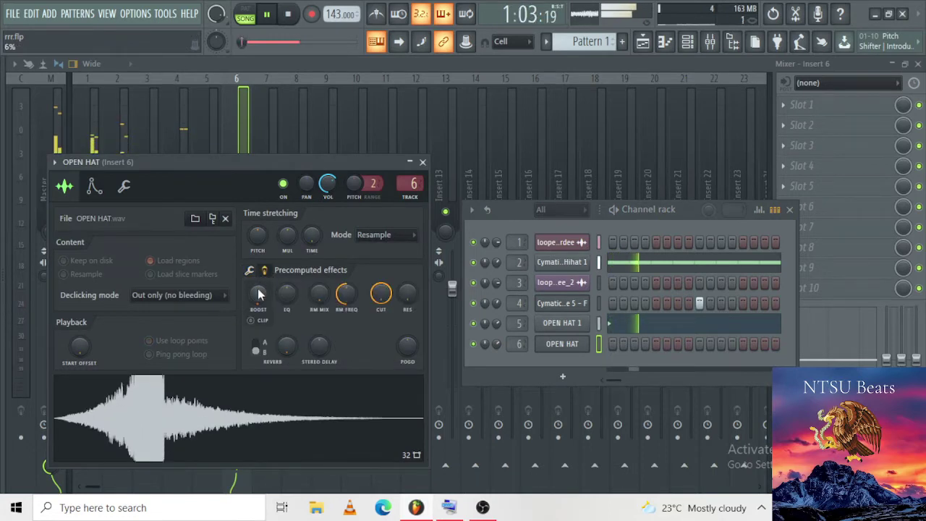
left_click(583, 343)
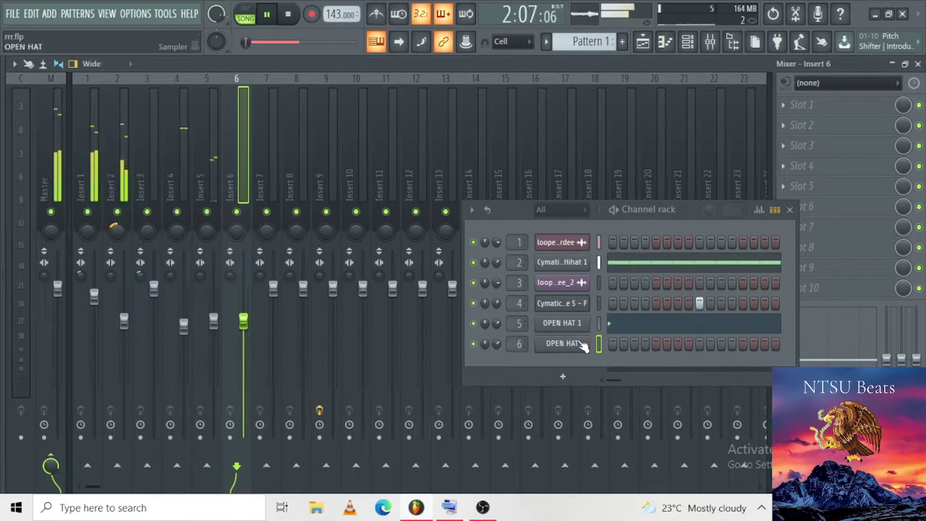
Step: Place a two-step C5 note on step 9 of bar 4 in the OPEN HAT piano roll and bring up the mixer
right_click(584, 345)
left_click(620, 317)
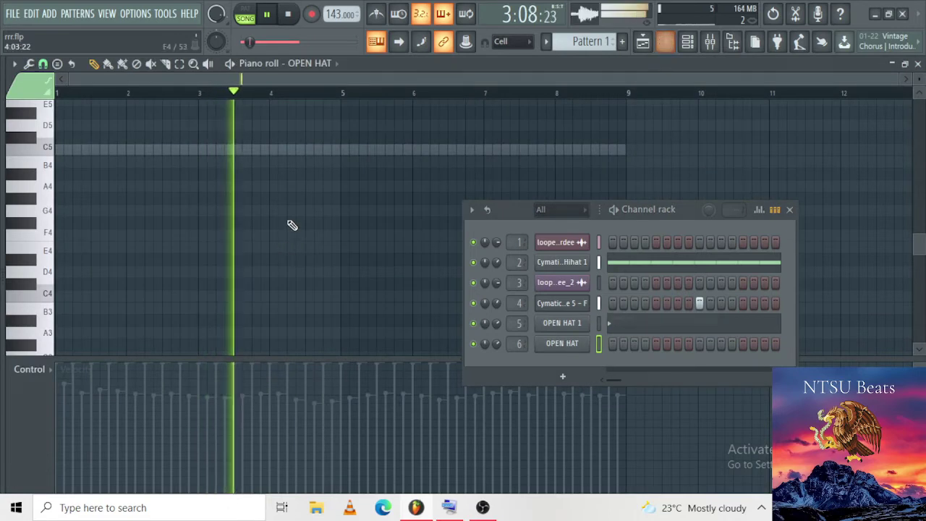
left_click(307, 151)
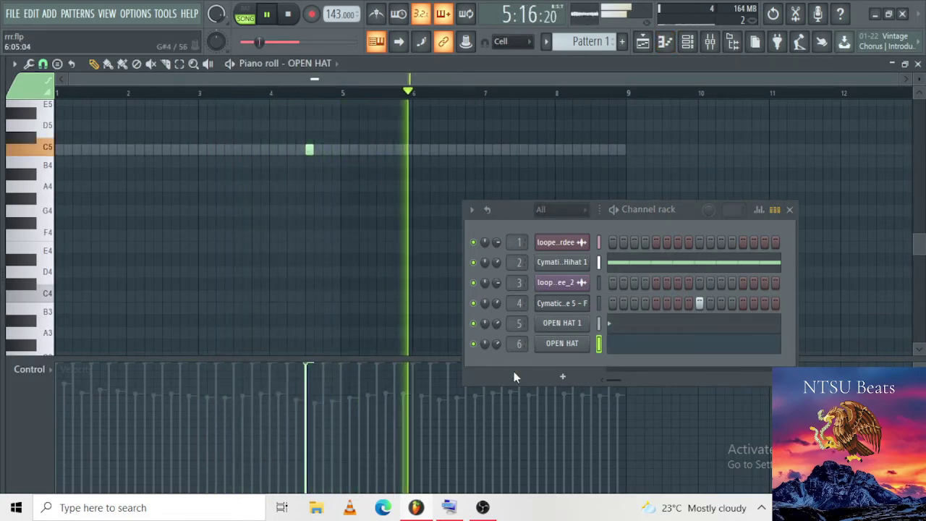
left_click(710, 42)
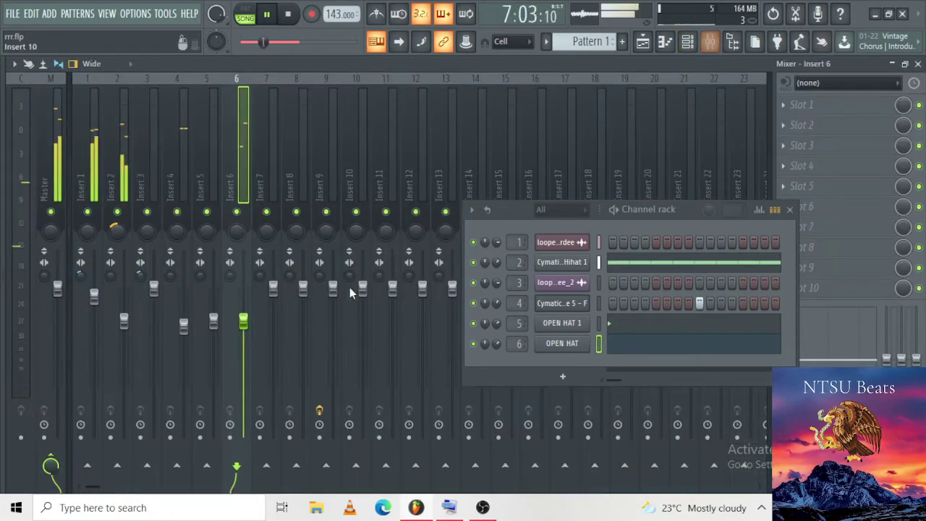
Step: Add the OPEN HAT 6 sample as a new channel, route it to mixer track 7 and lower Insert 7's volume
left_click(665, 42)
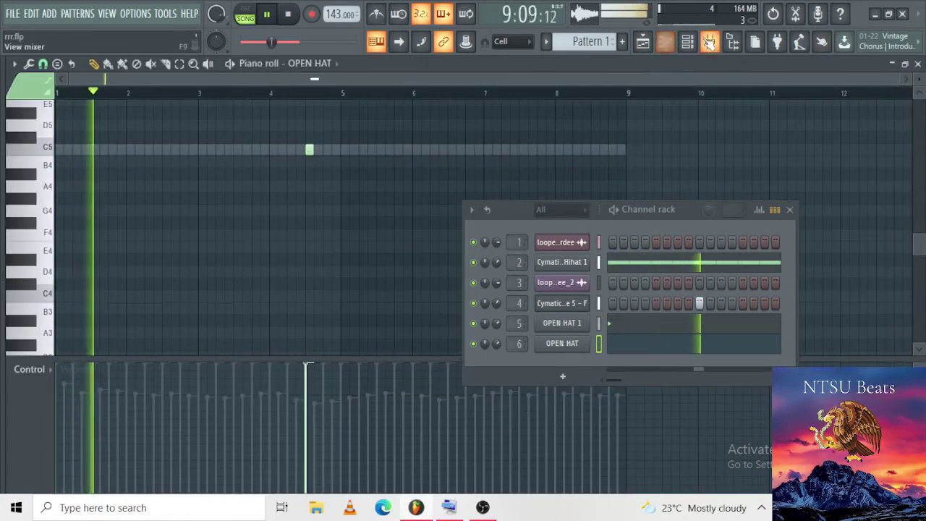
left_click(710, 41)
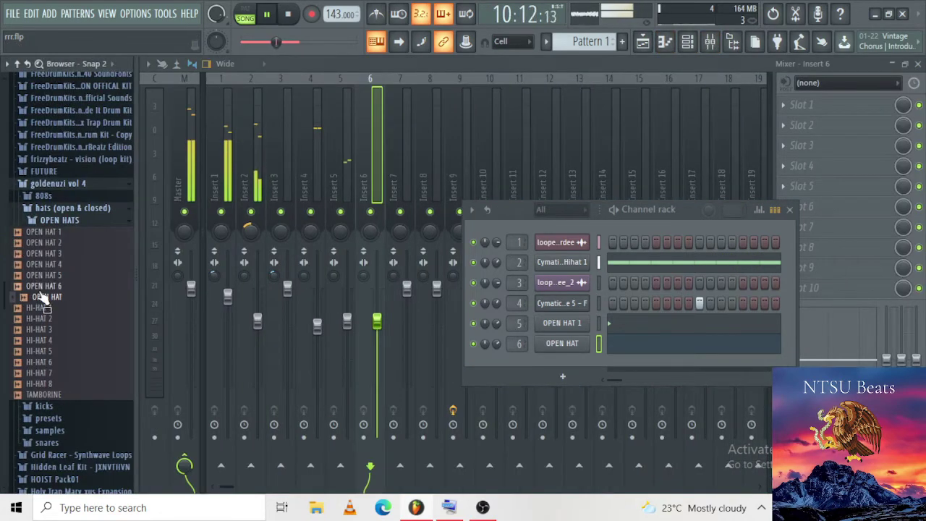
left_click_drag(49, 286, 539, 366)
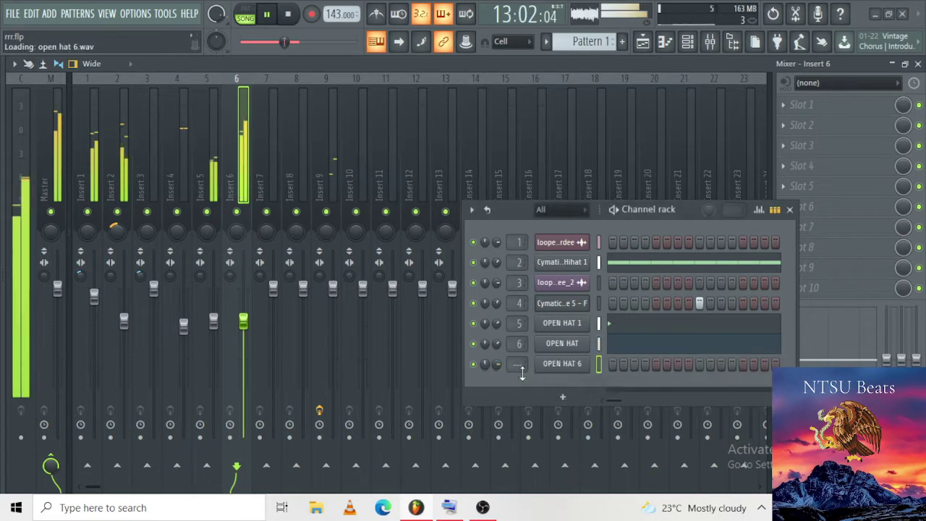
scroll(527, 366, "up", 6)
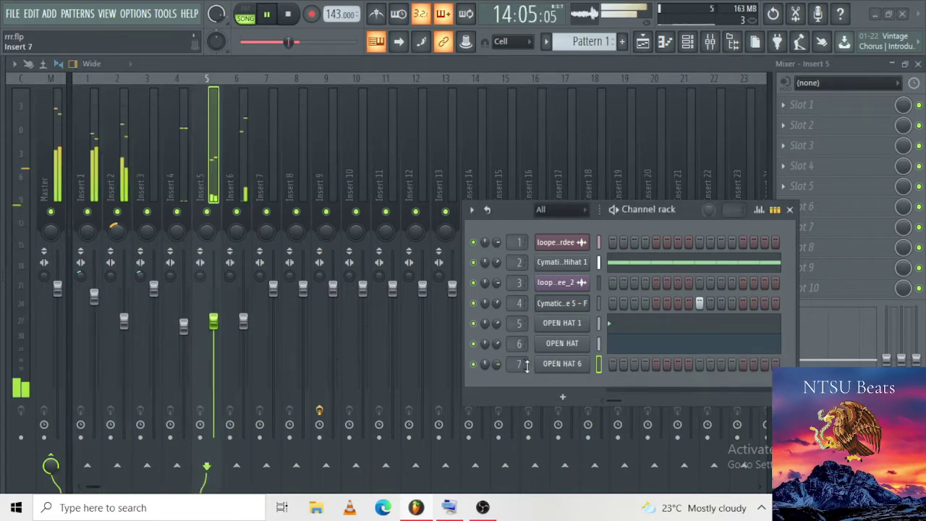
scroll(527, 367, "down", 1)
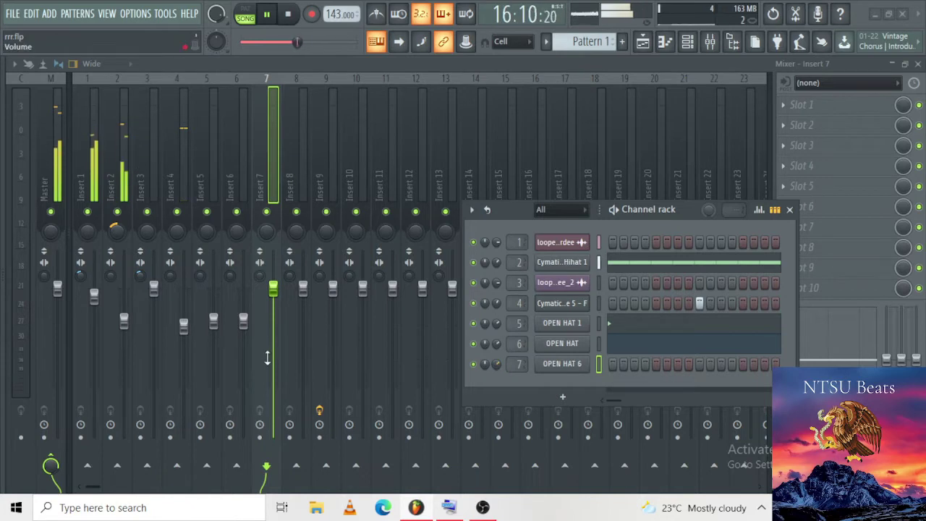
scroll(268, 359, "down", 4)
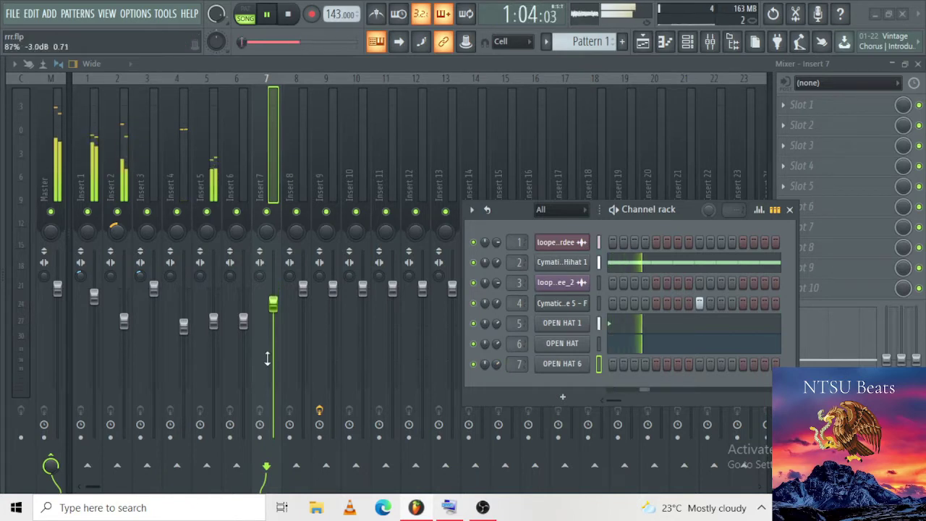
Step: Raise the Boost slightly in OPEN HAT 6's precomputed effects and close the channel settings
left_click(549, 364)
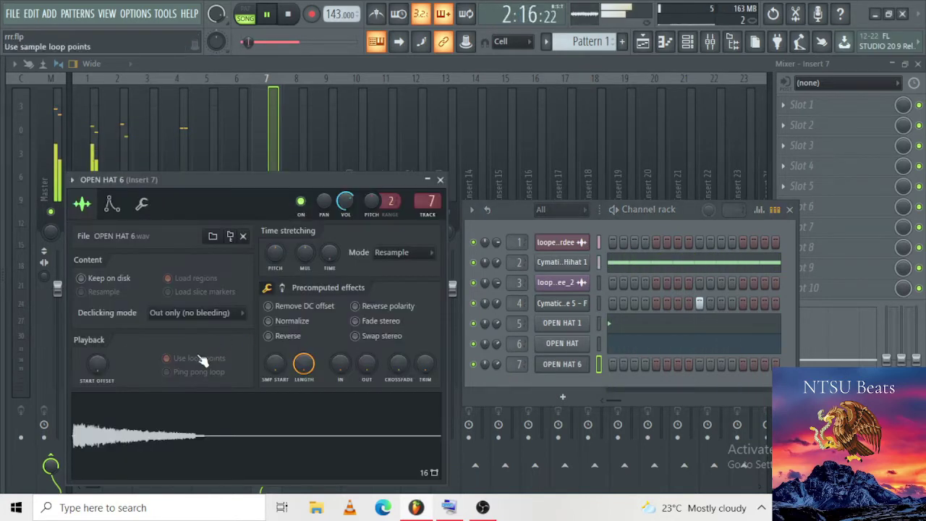
left_click(282, 289)
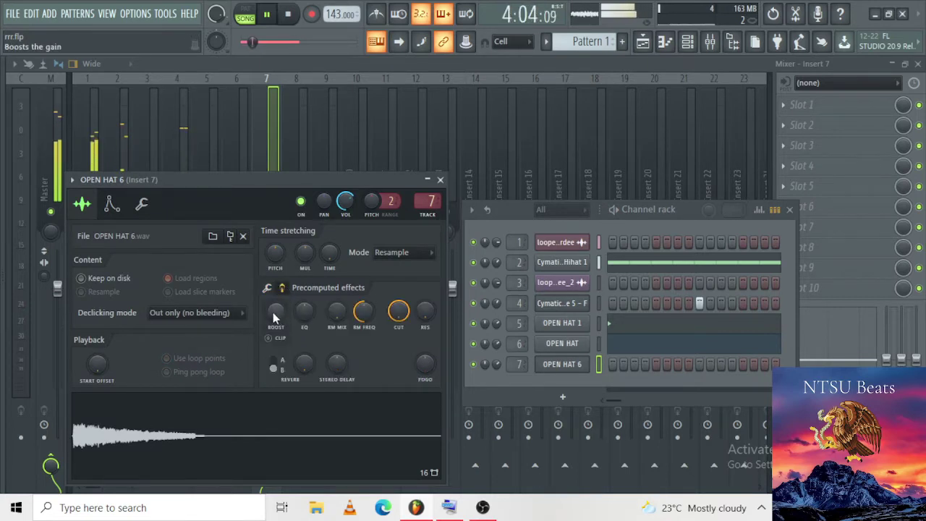
scroll(274, 318, "up", 3)
left_click(142, 207)
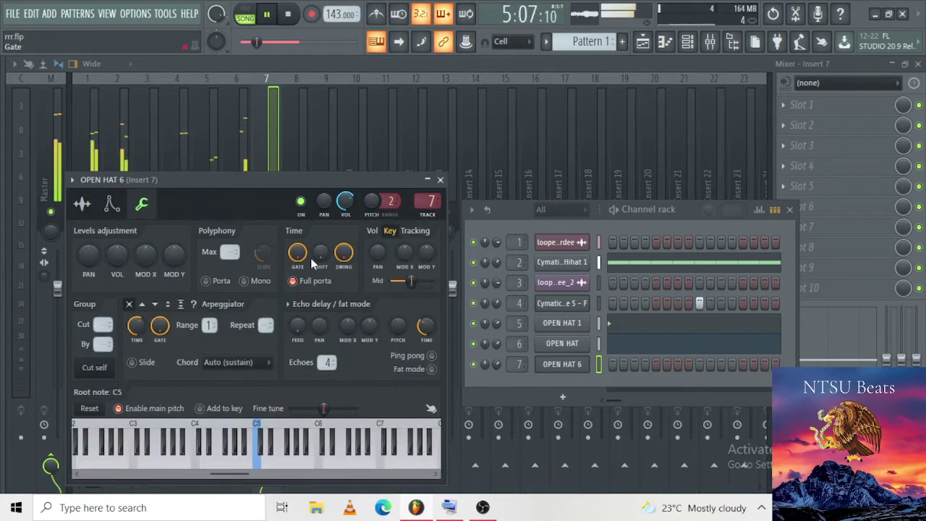
left_click(441, 180)
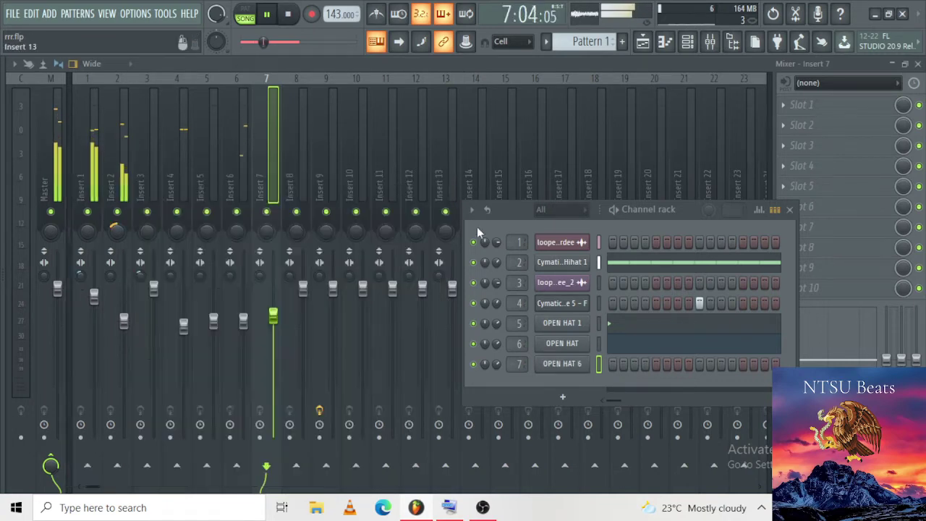
Step: In the OPEN HAT 6 piano roll, place C5 notes on step 13 of bars 1 and 3 and an A#4 note on step 9 of bar 4
right_click(567, 369)
left_click(554, 319)
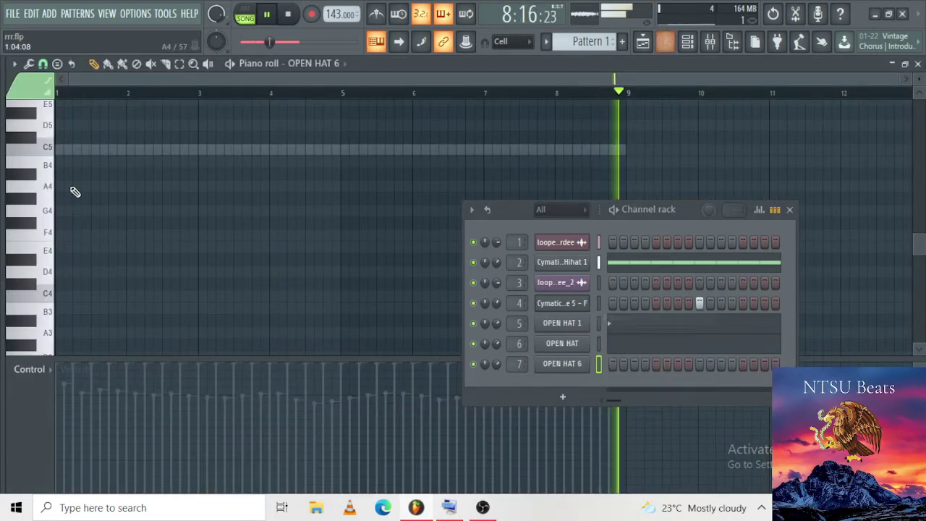
left_click(111, 150)
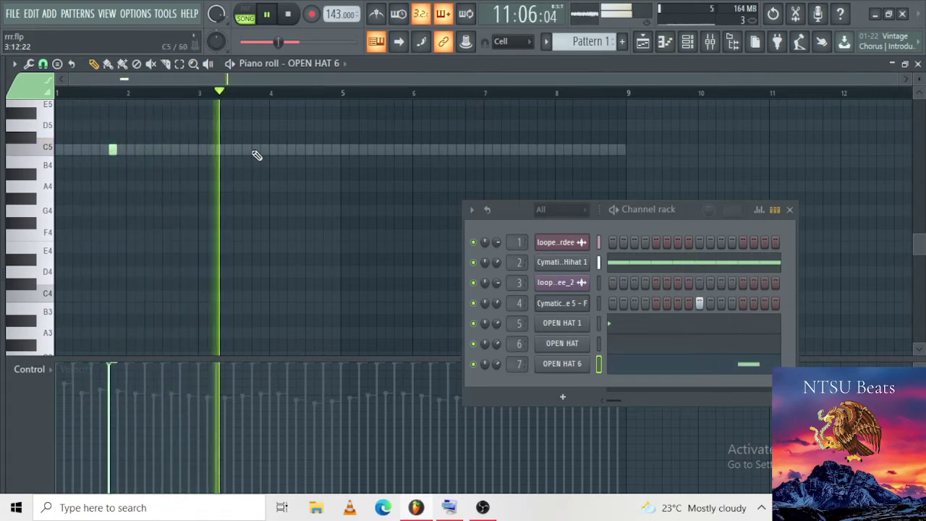
left_click(256, 150)
left_click(310, 174)
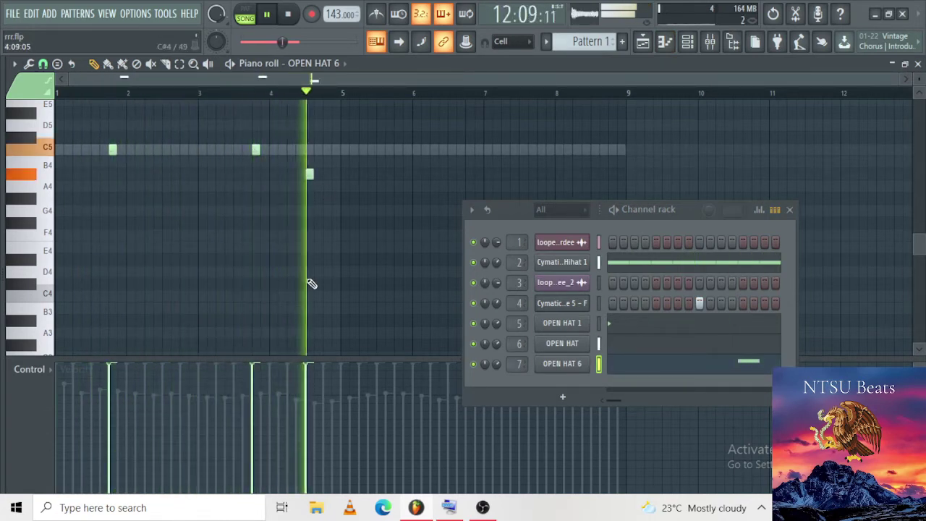
Step: Duplicate the OPEN HAT 6 notes of bars 1 to 4 into bars 5 to 8 and clear the selection
left_click_drag(342, 92, 208, 93)
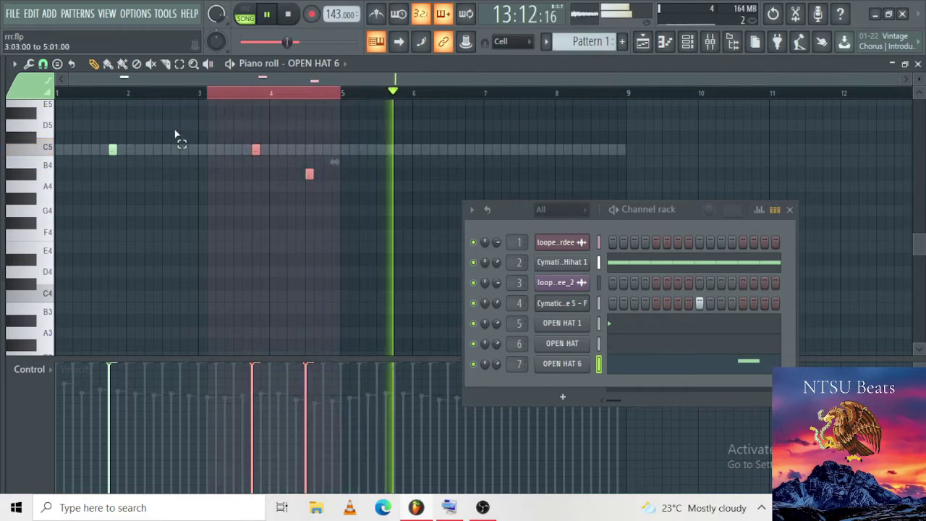
left_click_drag(175, 134, 5, 131)
key("ctrl+b")
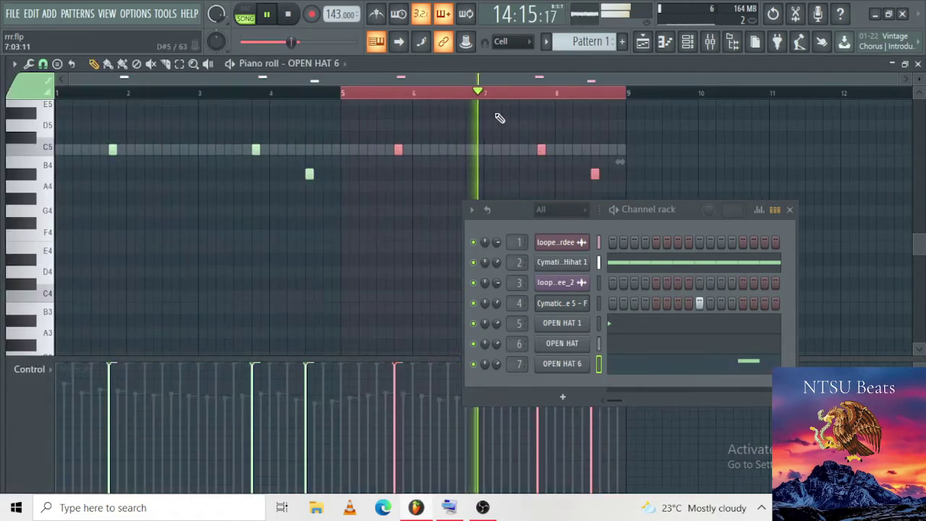
left_click(533, 109)
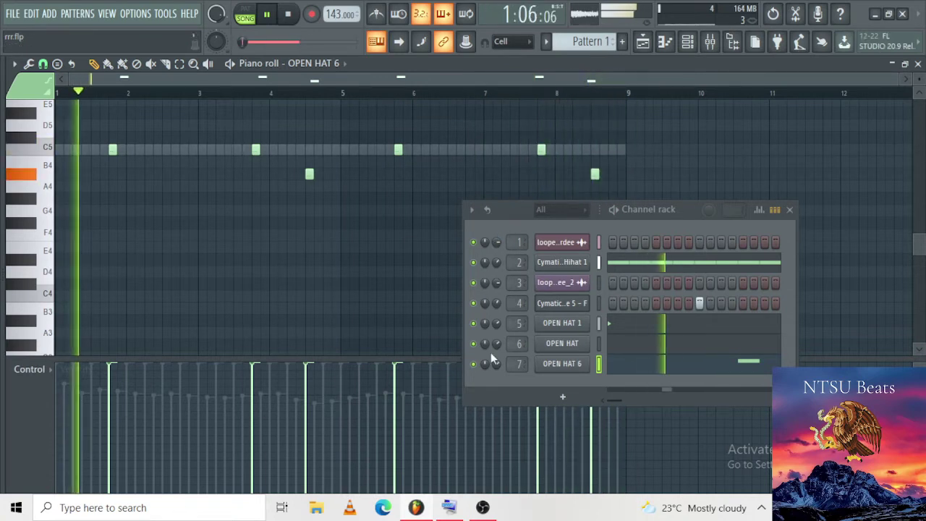
Step: In the 808 Mob Closed Hihat 1 piano roll, delete the C5 notes on step 7 of bars 1, 2 and 3
right_click(585, 255)
left_click(617, 262)
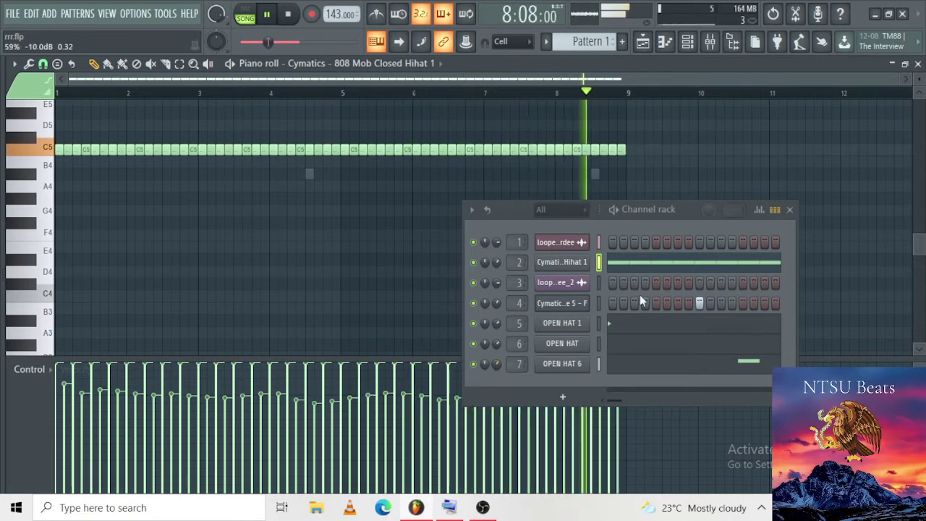
left_click(790, 209)
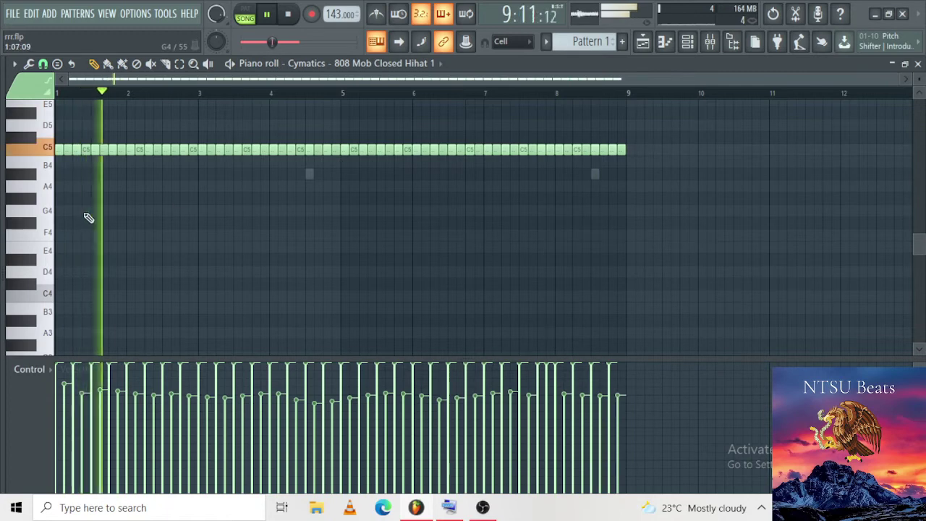
scroll(78, 219, "up", 2)
scroll(78, 218, "up", 3)
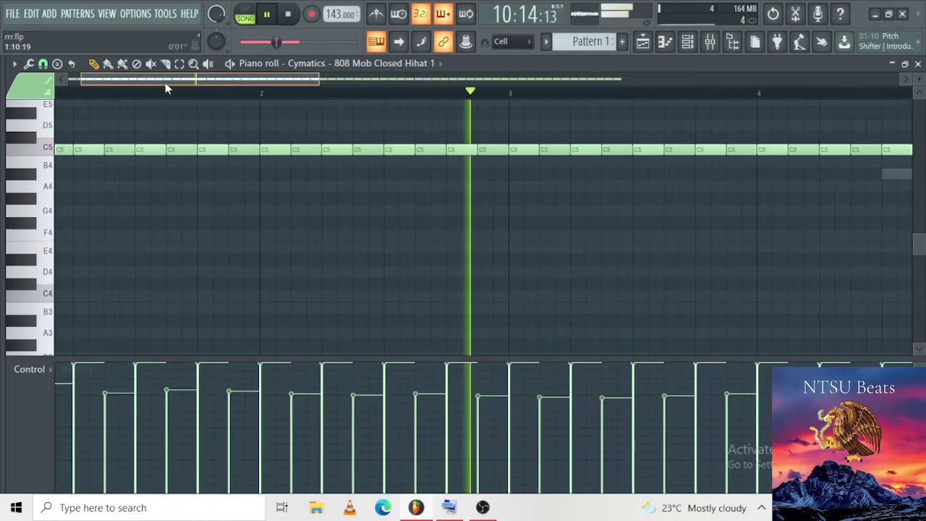
right_click(160, 154)
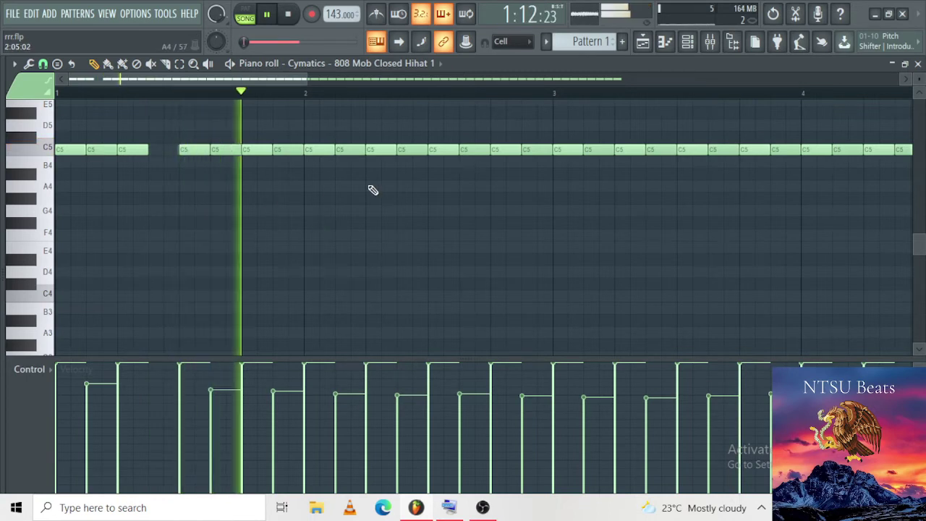
scroll(455, 201, "down", 2)
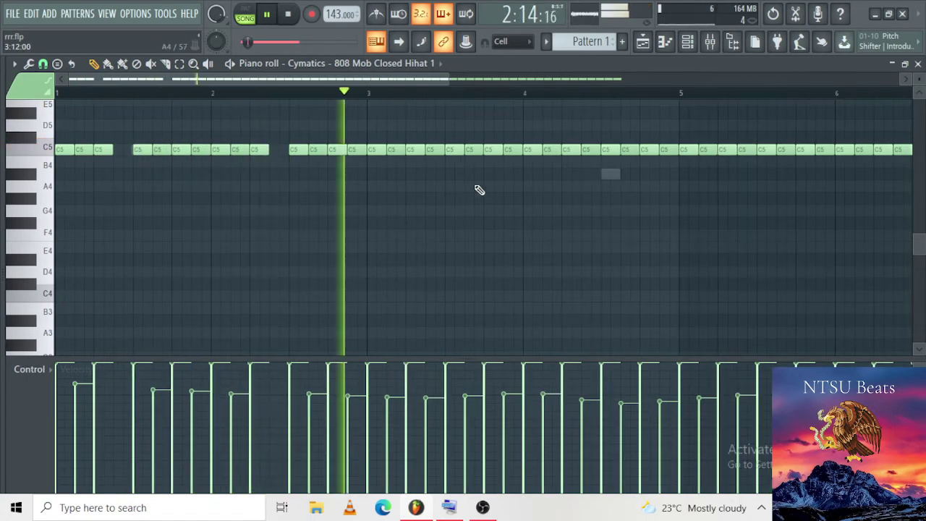
right_click(435, 150)
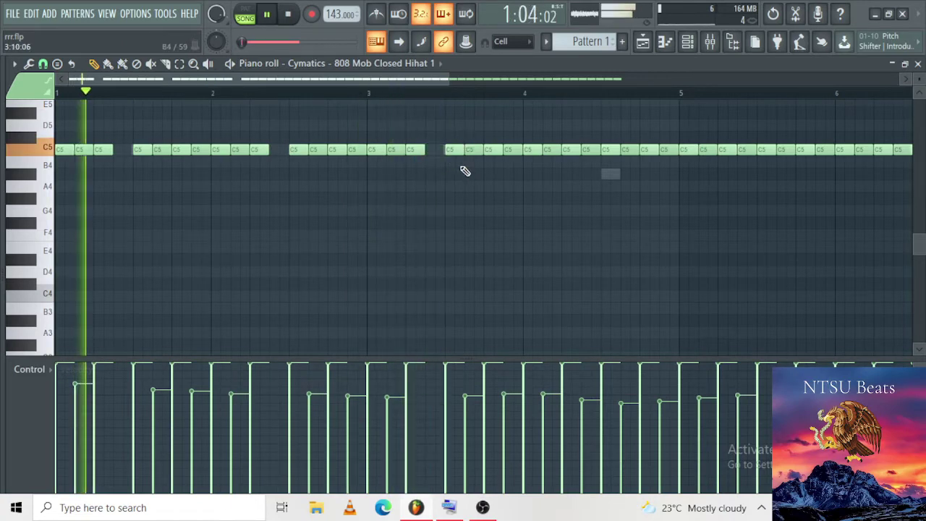
Step: Delete the closed hihat notes on steps 7 and 15 of bar 4 and clear all of its notes in bars 5 to 8
scroll(465, 180, "down", 4)
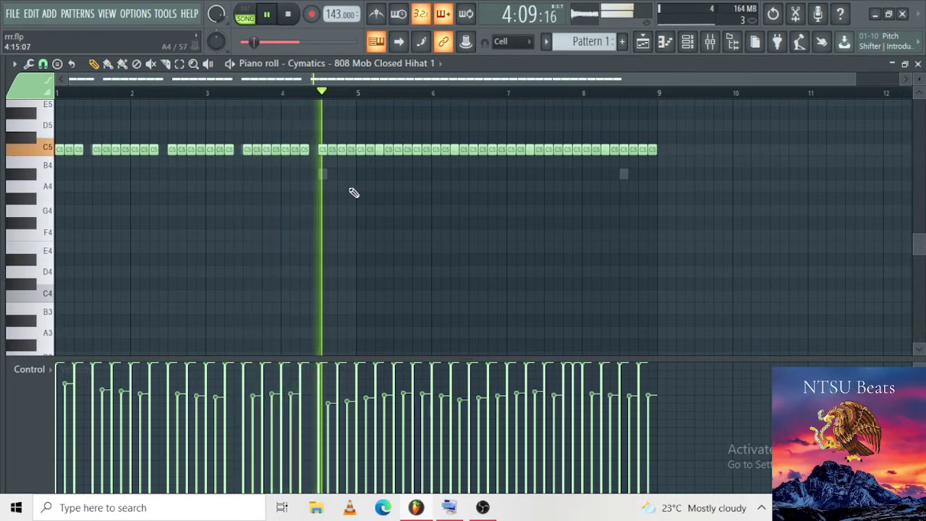
right_click(352, 153)
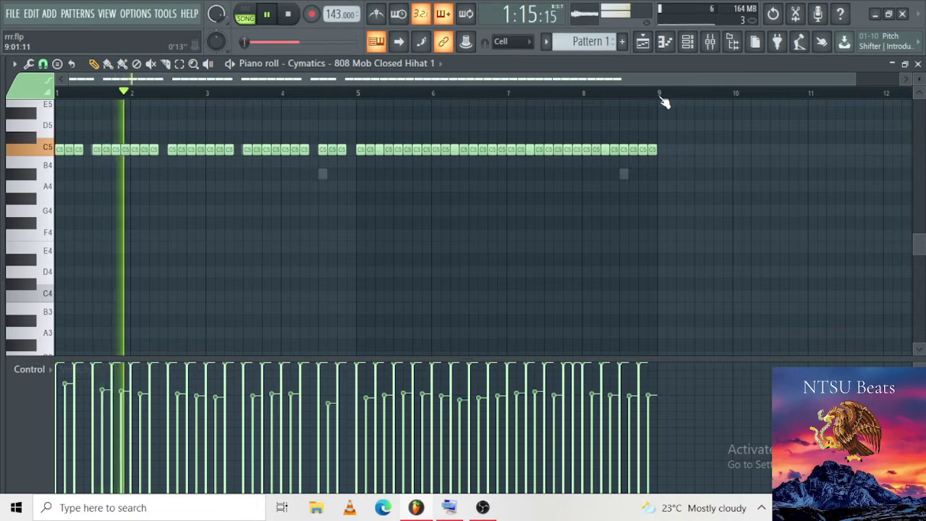
left_click_drag(664, 96, 358, 137)
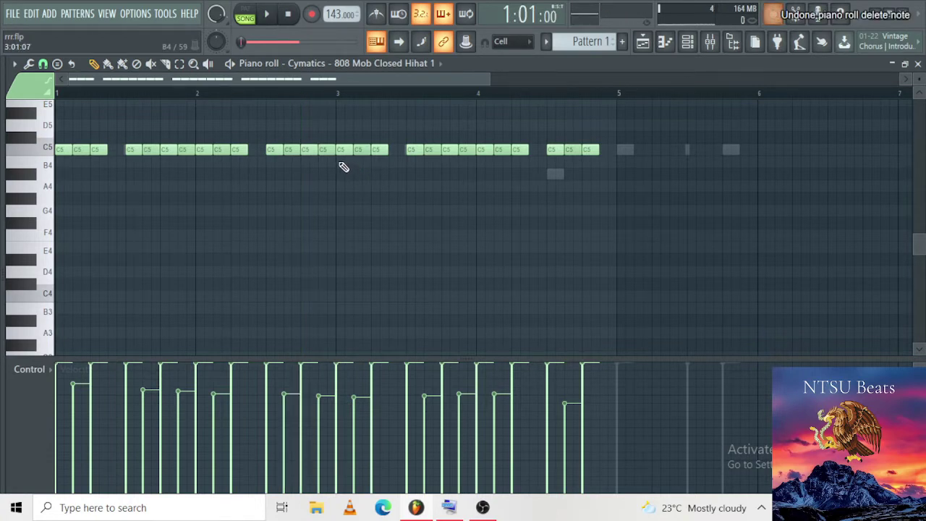
Step: Delete the closed hihat notes on step 11 of bars 1, 2 and 3, and add a C5 note on step 15 of bar 4
key("space")
right_click(290, 150)
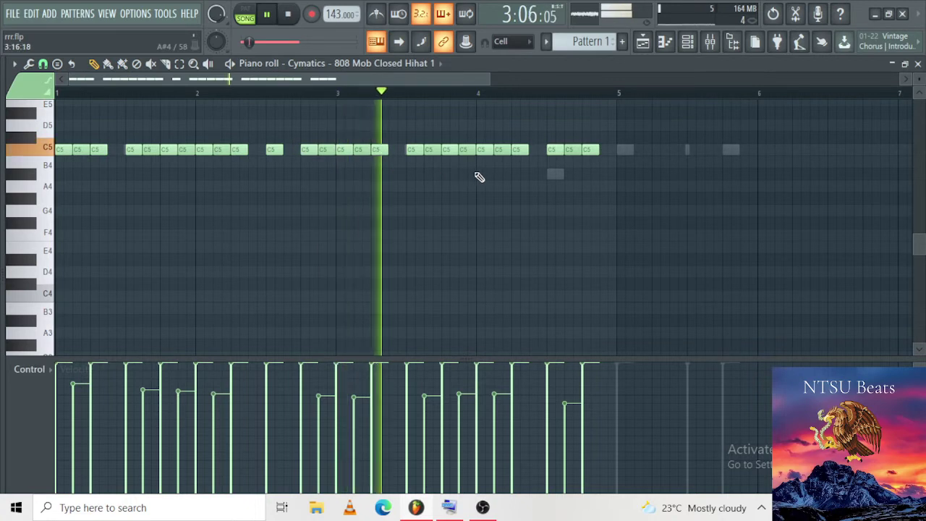
key("space")
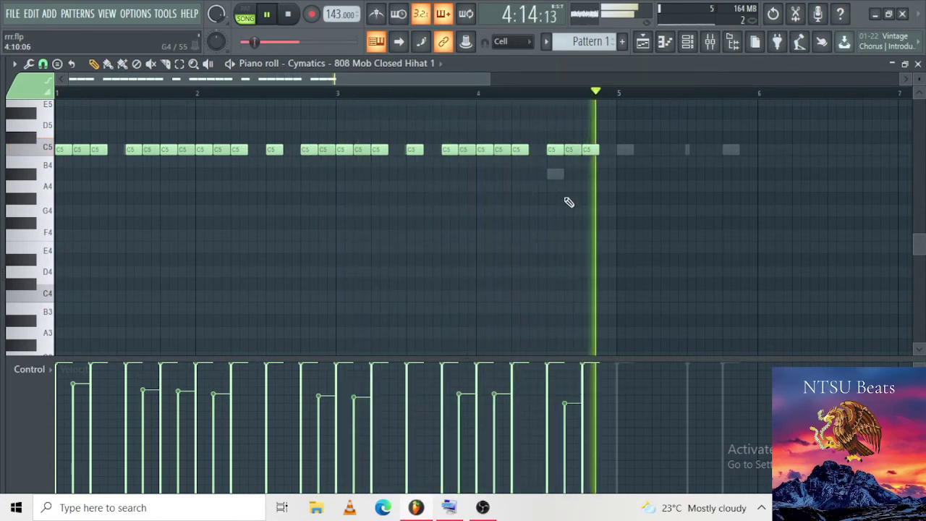
key("space")
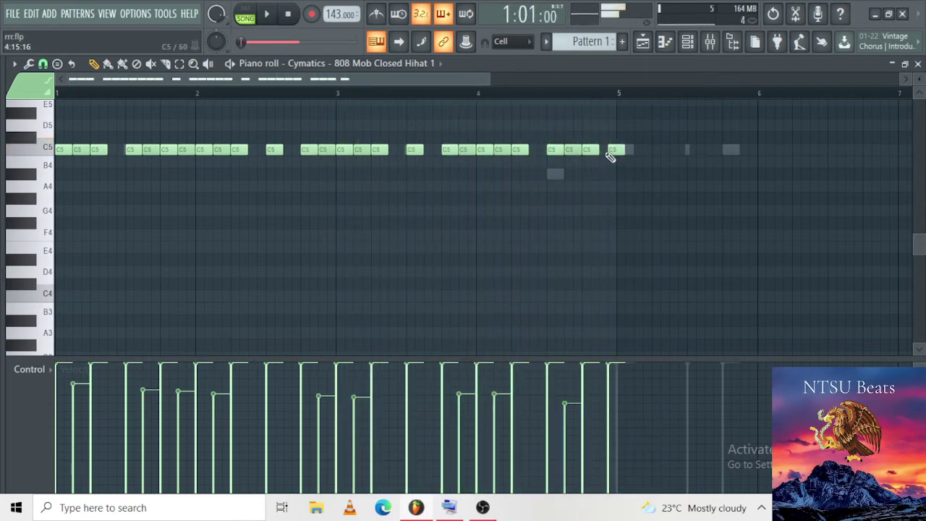
key("space")
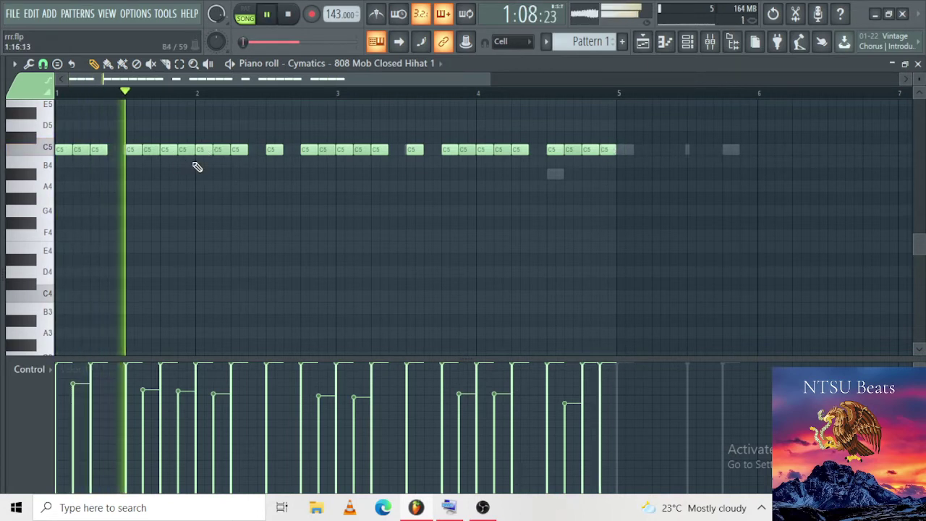
right_click(148, 150)
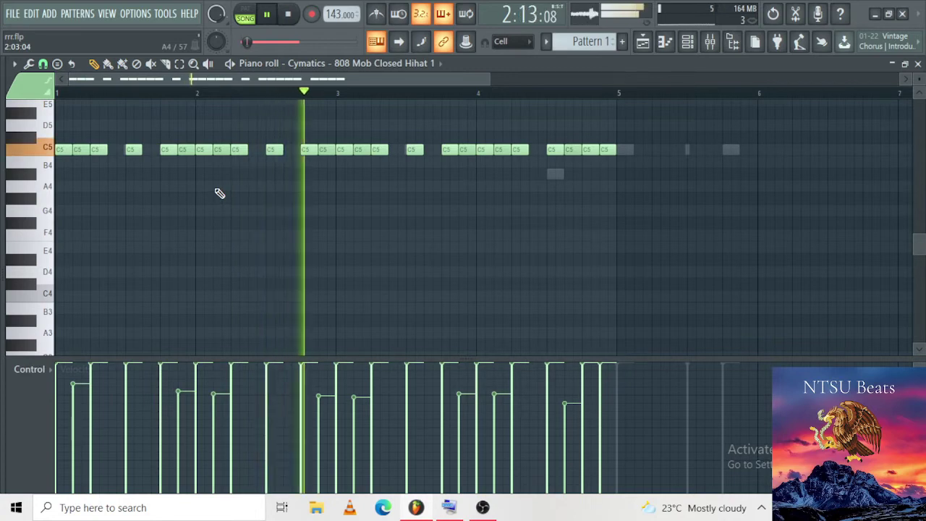
key("space")
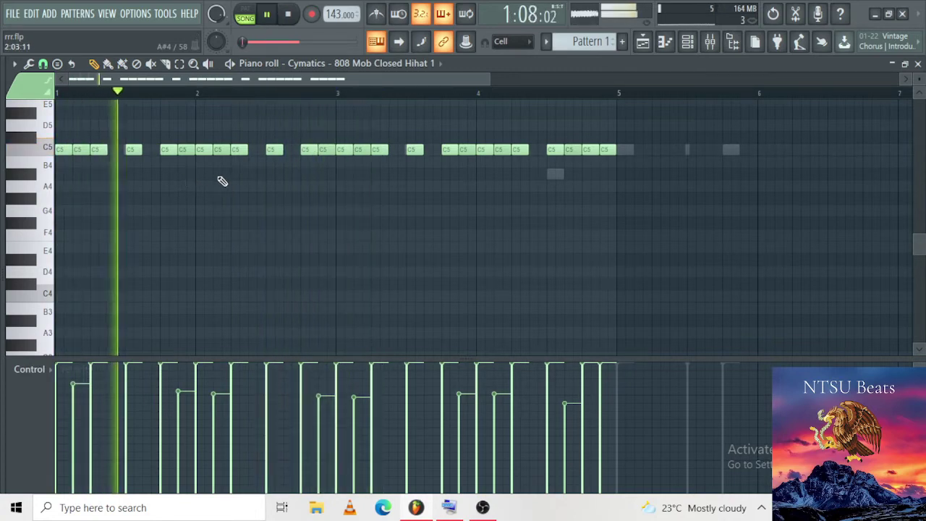
Step: Move the last two closed hihat notes of bar 4 down to G#4 and clear the selection
scroll(223, 178, "up", 2)
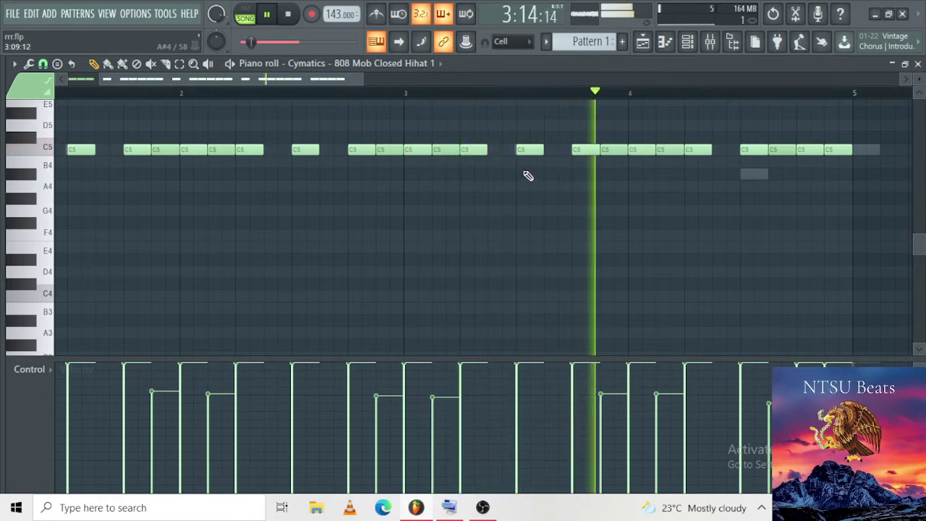
scroll(529, 177, "down", 2)
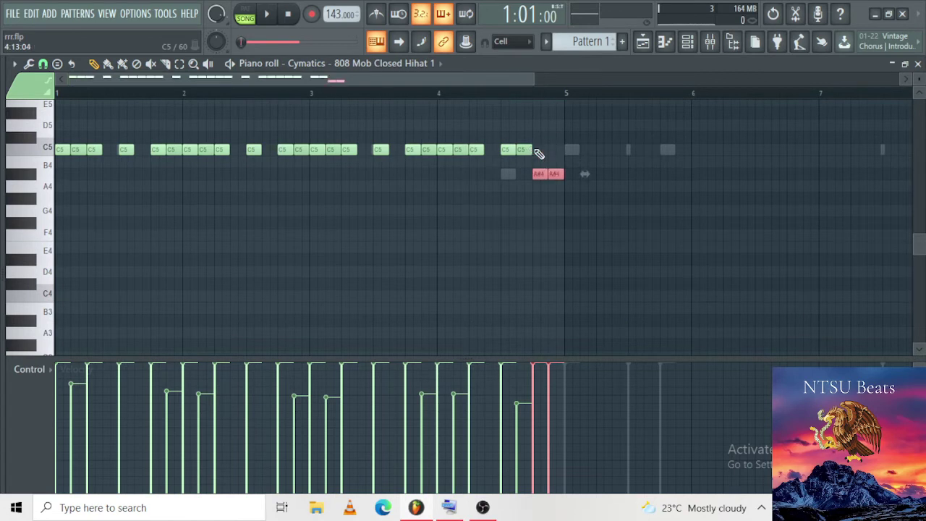
key("space")
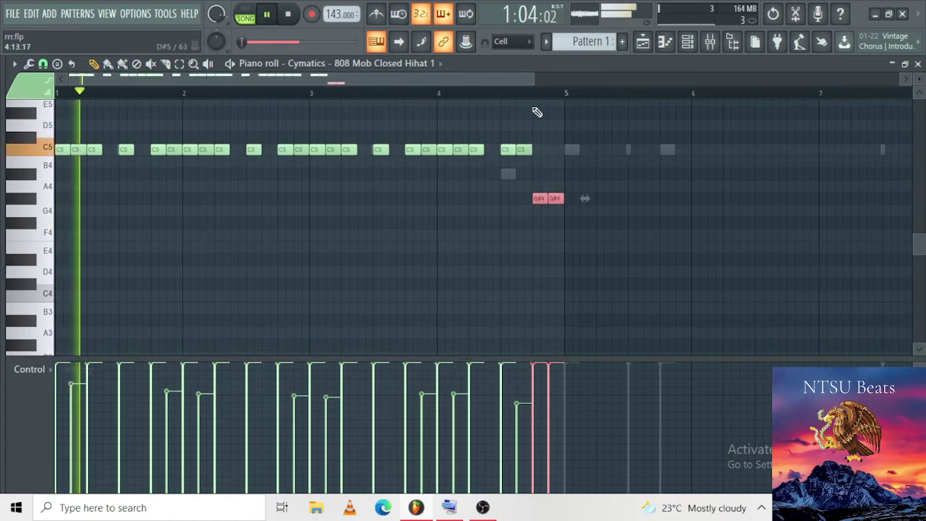
left_click(491, 92)
left_click(596, 202)
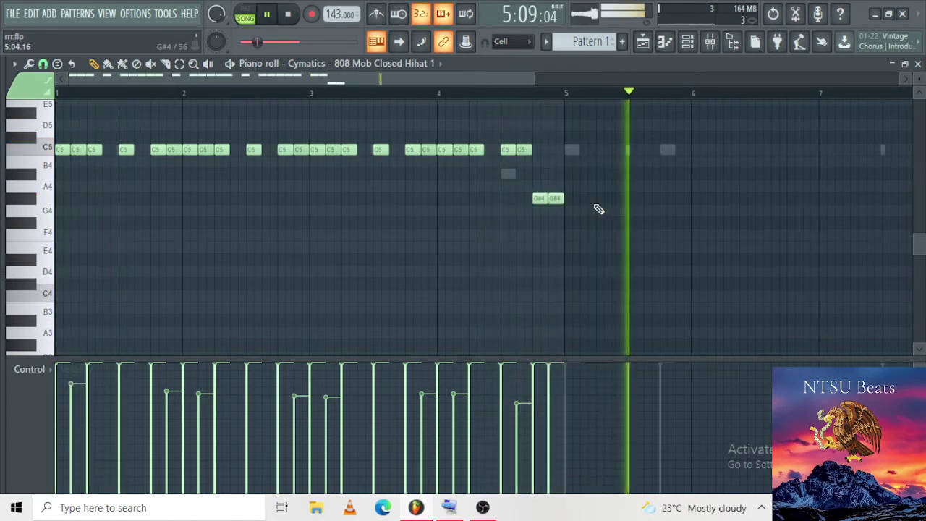
Step: Move the last two closed hihat notes of bar 4 down to F#4 and clear the selection
left_click_drag(558, 213, 546, 198)
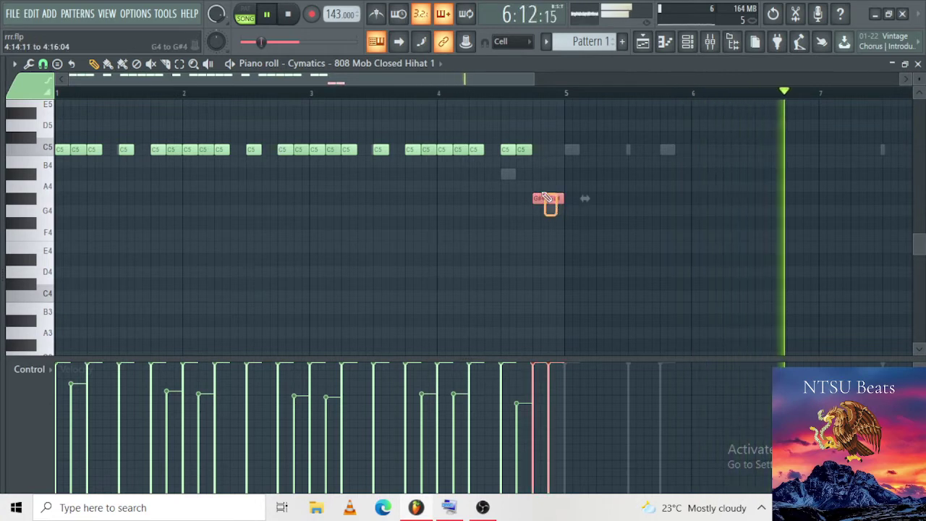
key("shift+Down")
key("shift+Down")
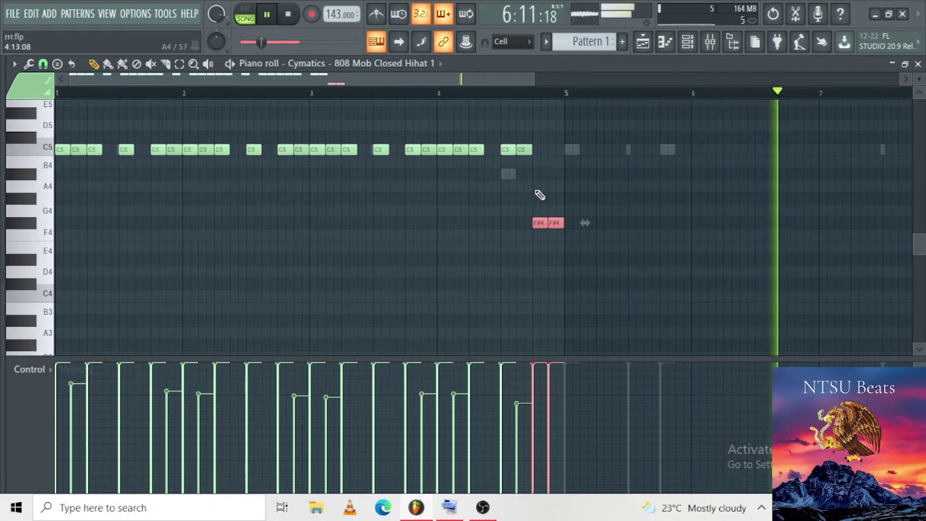
left_click(542, 183)
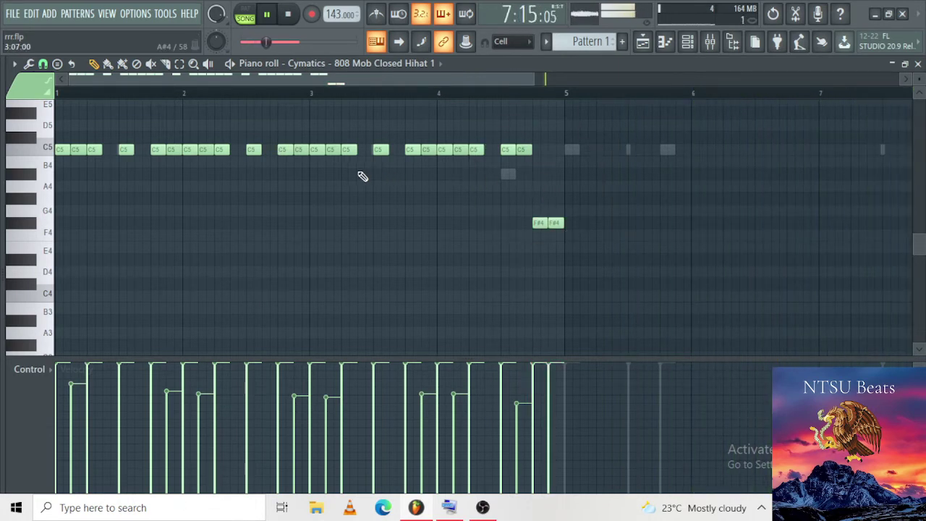
Step: Add an A4 closed hihat note at the start of bar 2 and, with 1/3 step snapping, chop it into a roll with rising velocities
key("space")
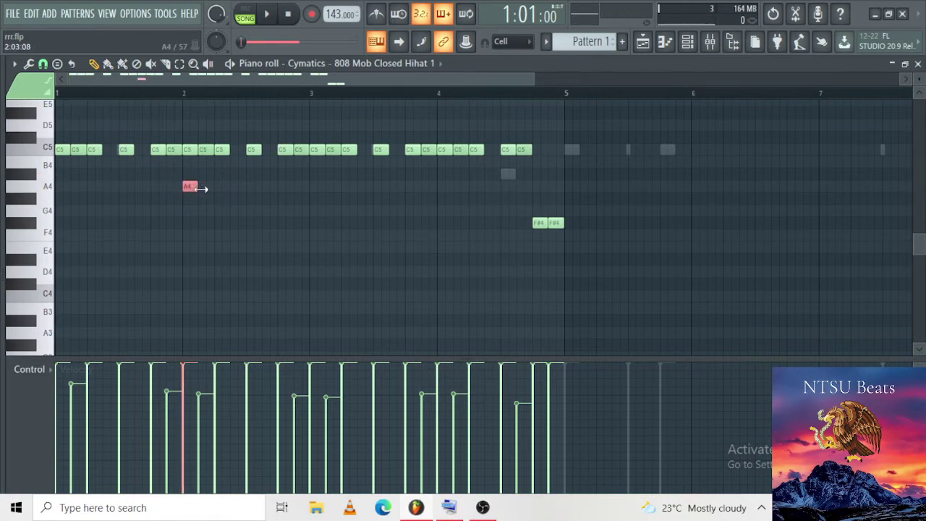
left_click(42, 64)
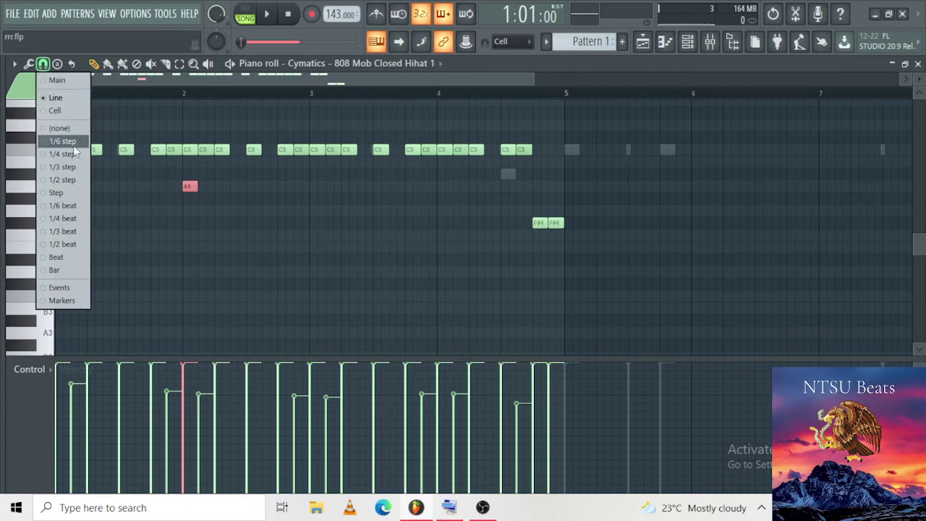
left_click(73, 166)
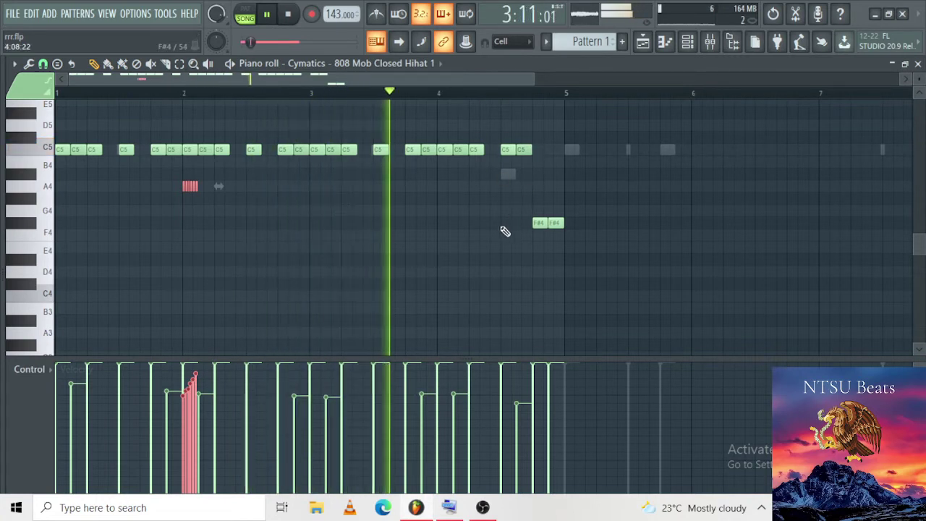
Step: Copy the hihat roll to F#4 on step 13 of bar 3 and clear the selection
key("space")
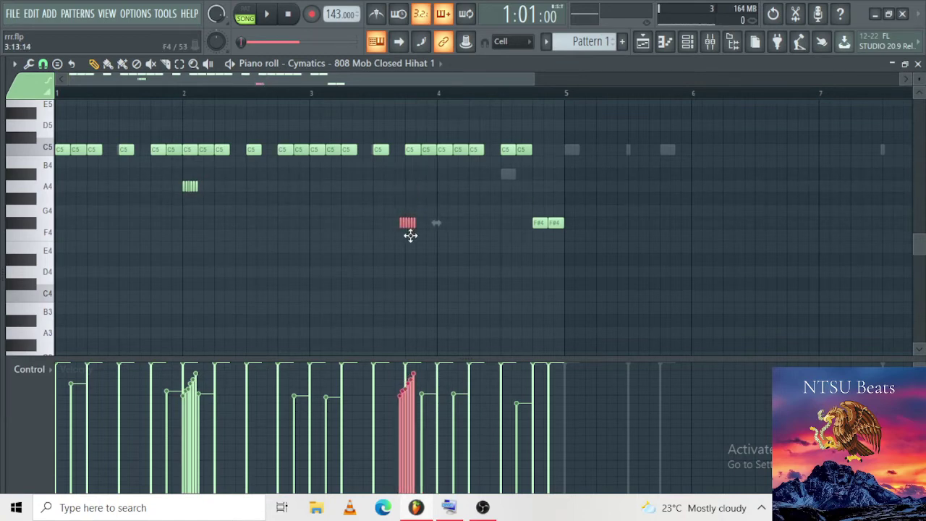
key("space")
scroll(416, 243, "up", 5)
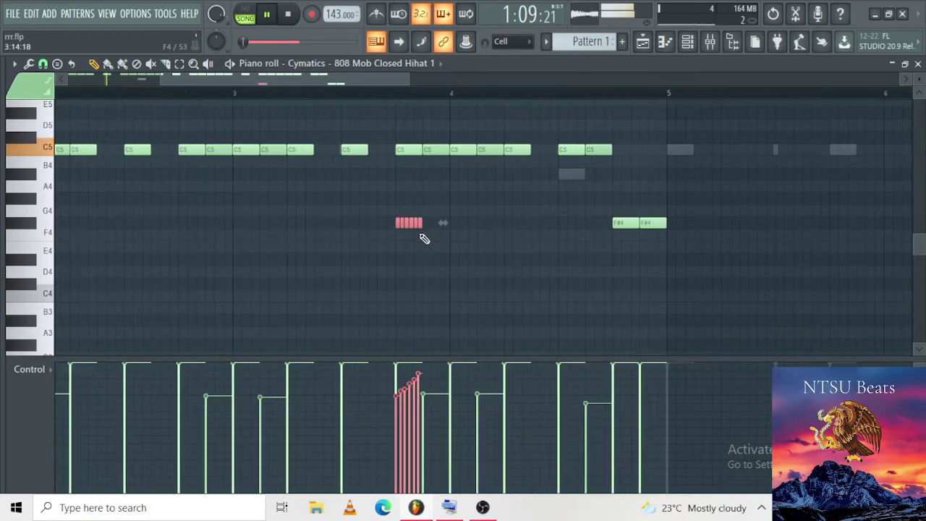
scroll(411, 243, "down", 5)
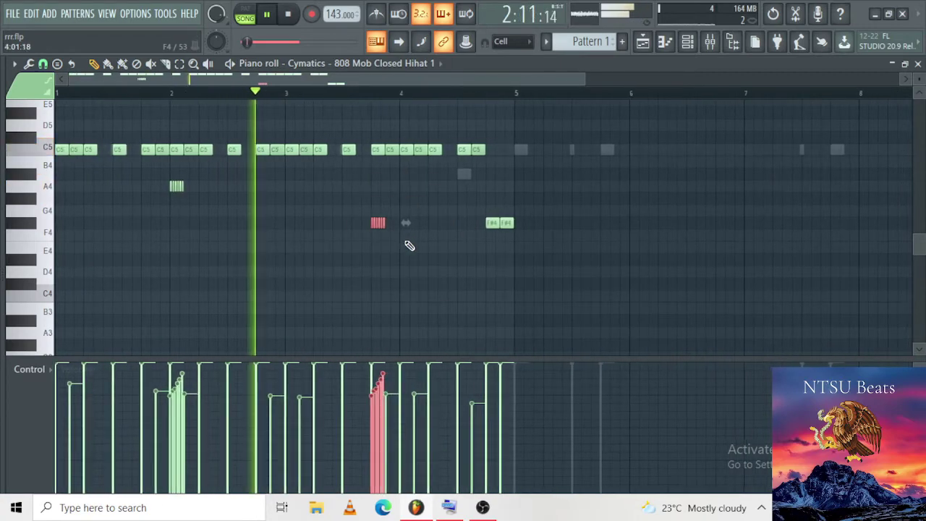
left_click(402, 258, "ctrl")
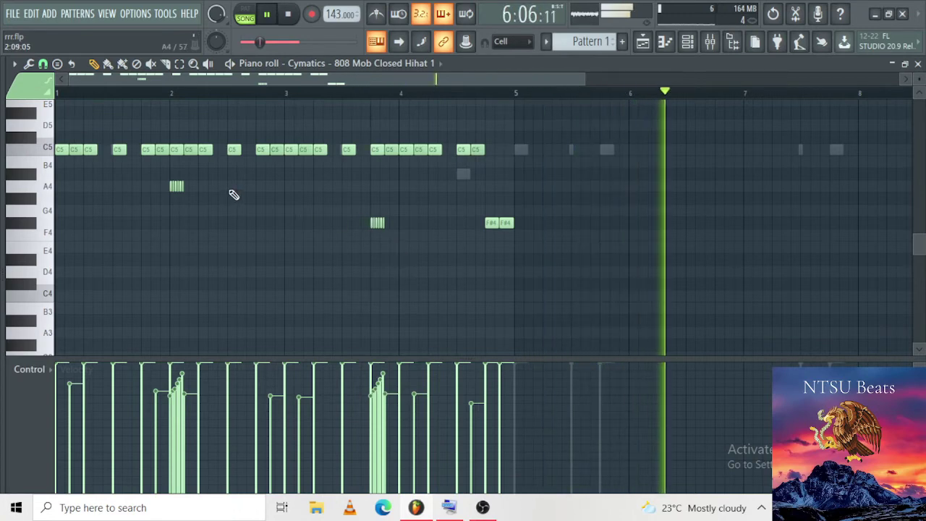
Step: Set snapping back to Line, duplicate all closed hihat notes of bars 1 to 4 into bars 5 to 8, and save the project
scroll(244, 214, "down", 2)
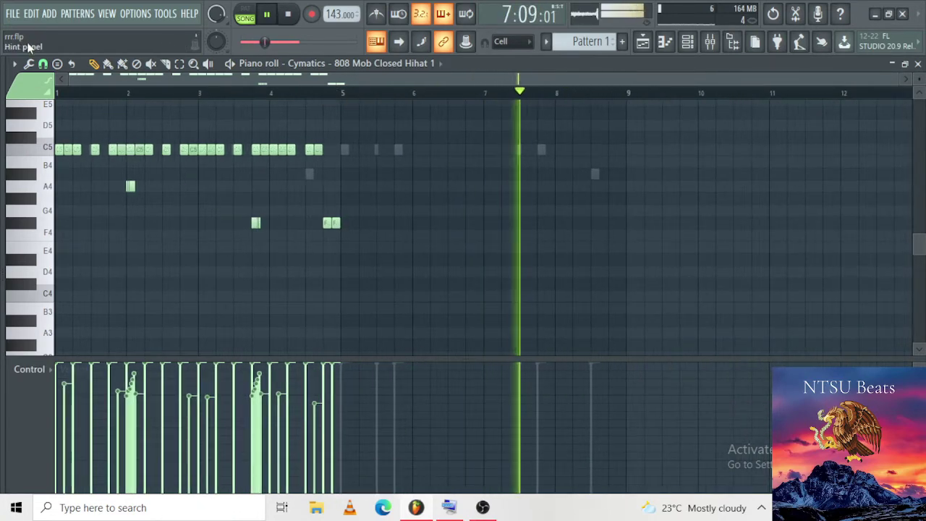
left_click(43, 64)
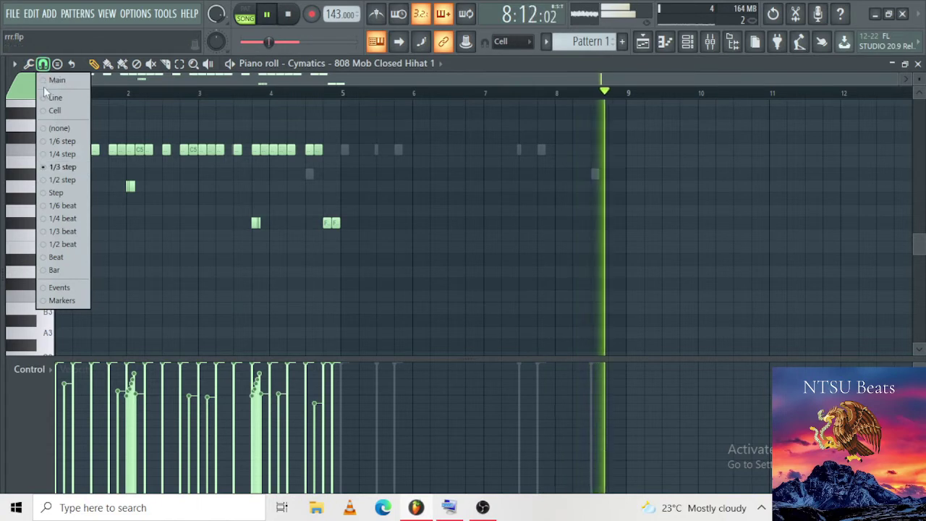
left_click(48, 97)
left_click_drag(342, 97, 58, 126)
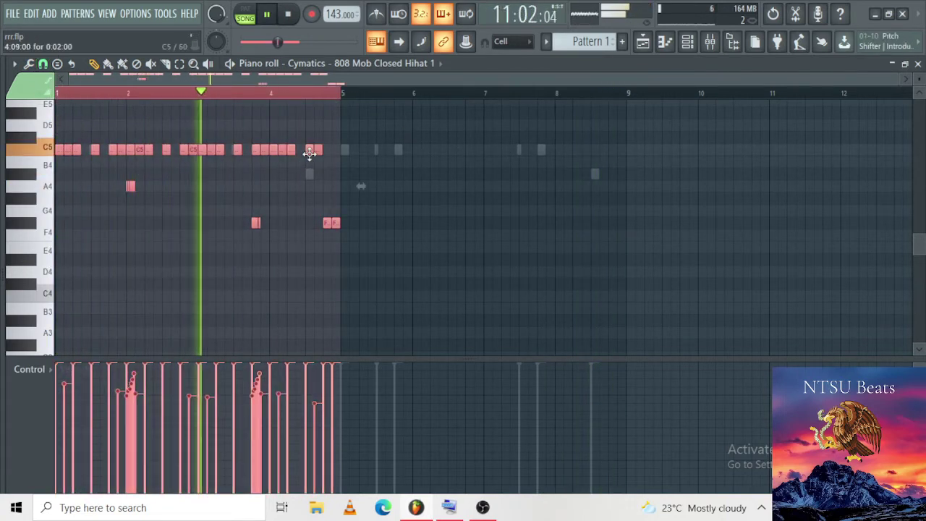
key("ctrl+b")
key("ctrl+d")
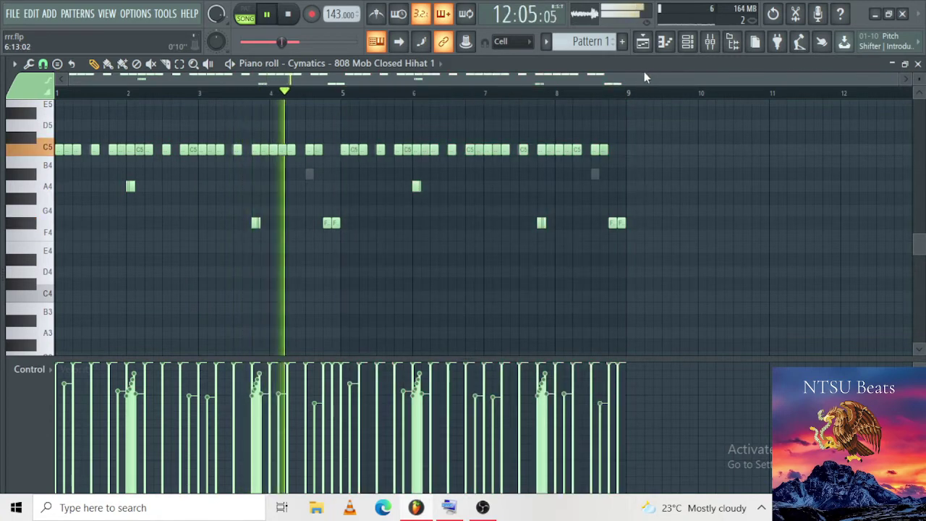
key("ctrl+s")
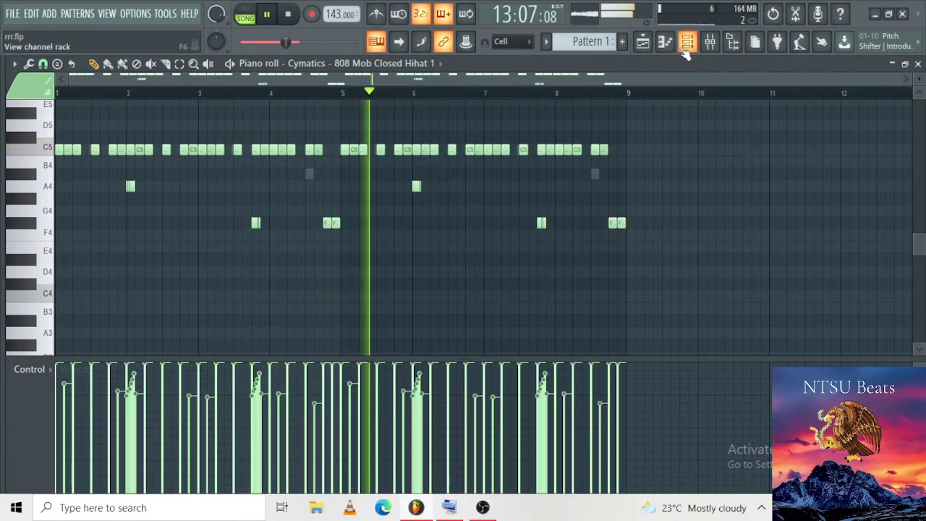
Step: Show the channel rack below the notes and delete the duplicated hihat rolls at bars 6 and 7
left_click(688, 41)
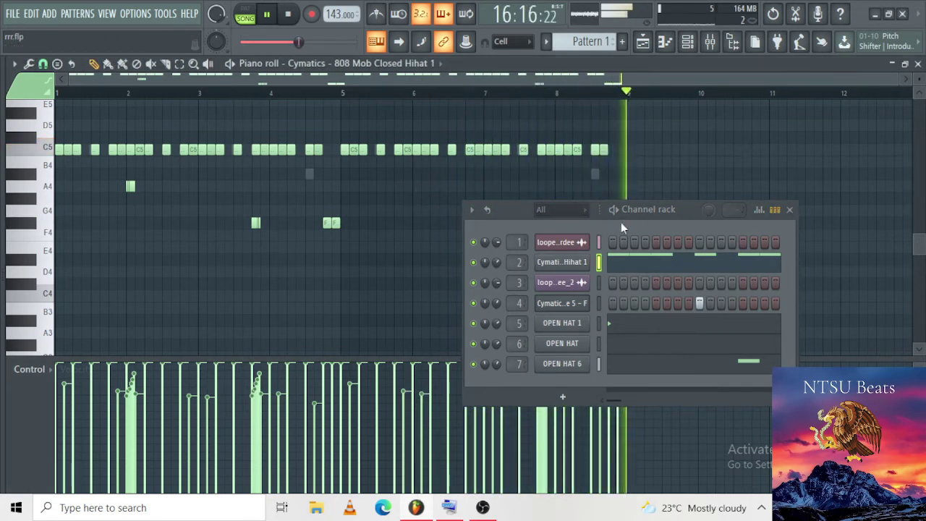
left_click_drag(673, 205, 635, 259)
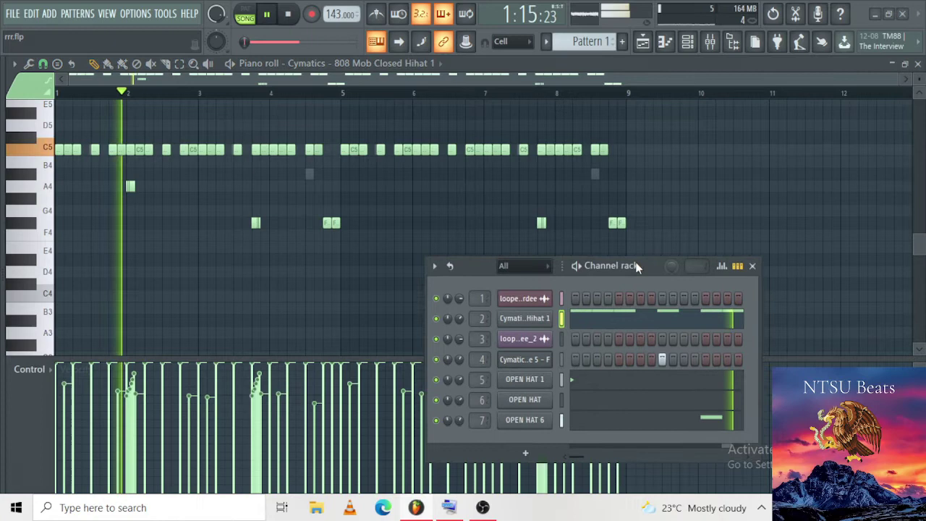
right_click(543, 225)
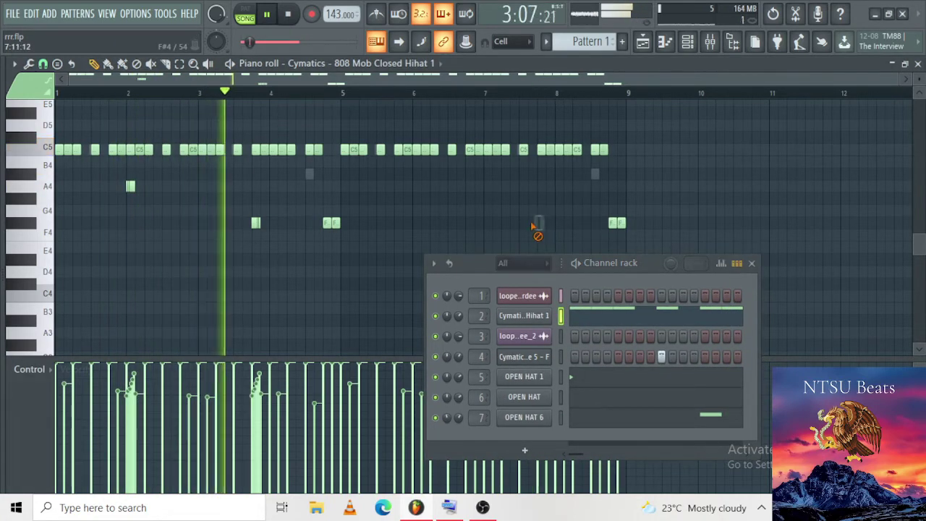
Step: Try transposing the closed hihat note on step 9 of bar 1 down to F4, and undo the transposition back to C5
scroll(87, 186, "up", 1)
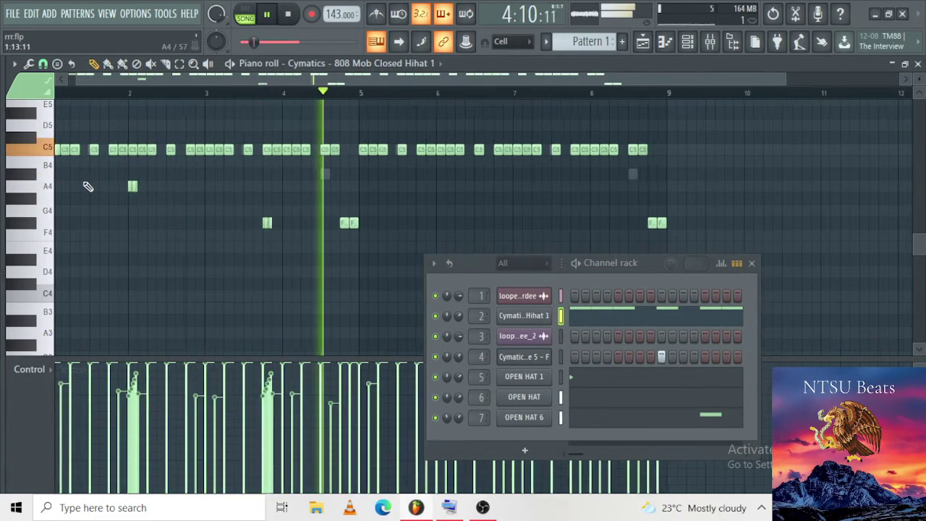
scroll(87, 187, "up", 2)
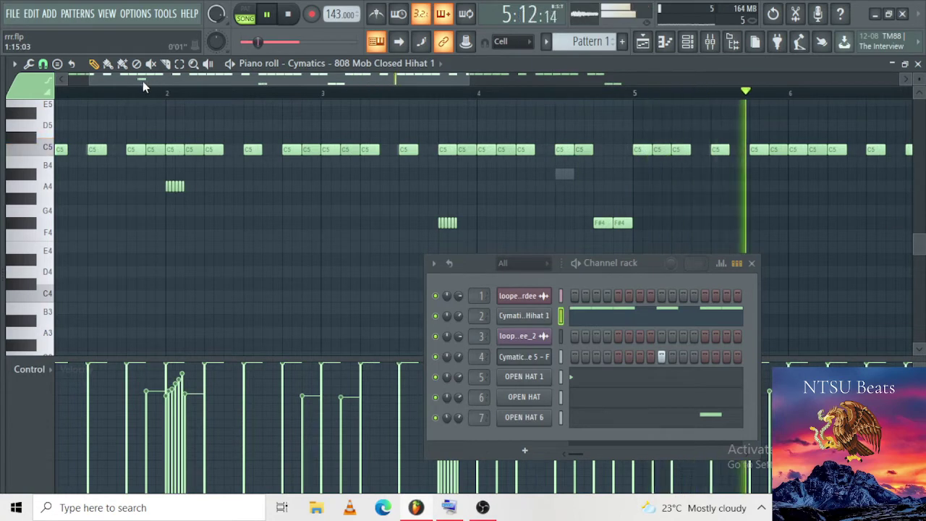
left_click_drag(142, 81, 122, 82)
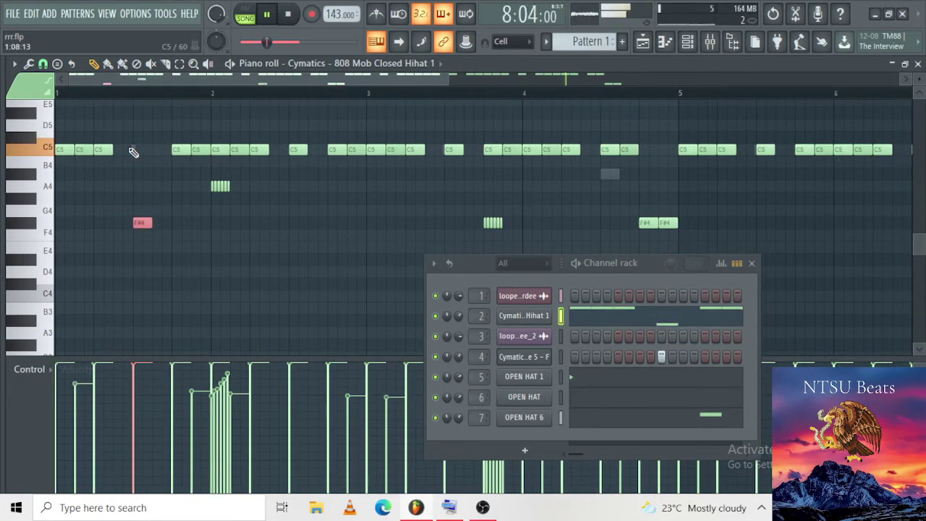
scroll(369, 218, "down", 2)
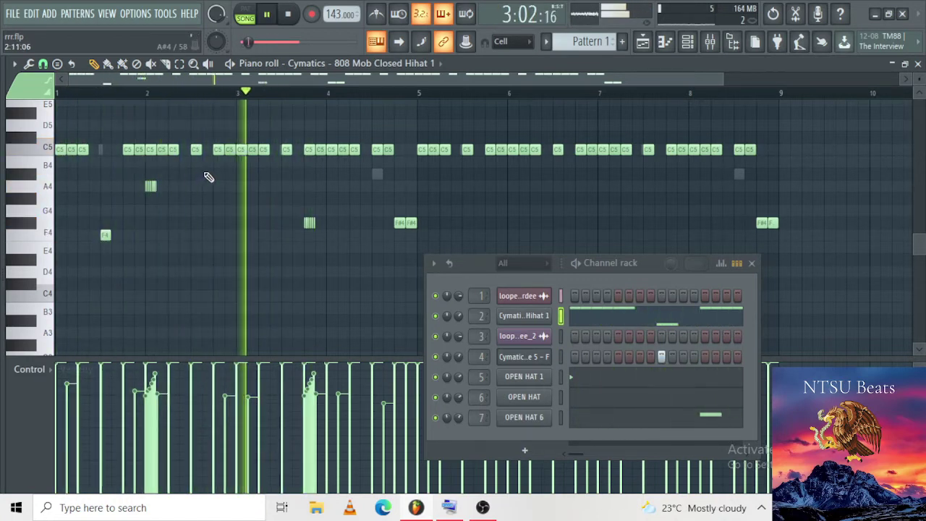
key("ctrl+z")
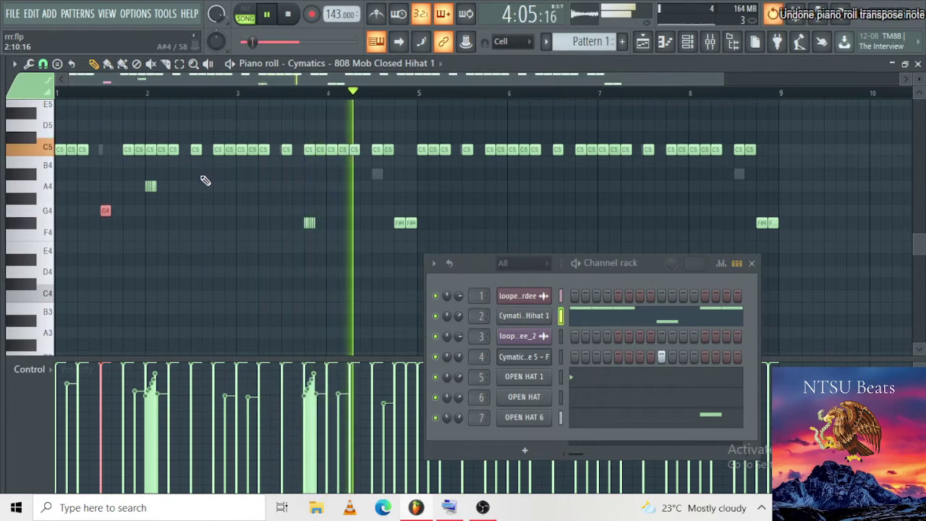
key("ctrl+z")
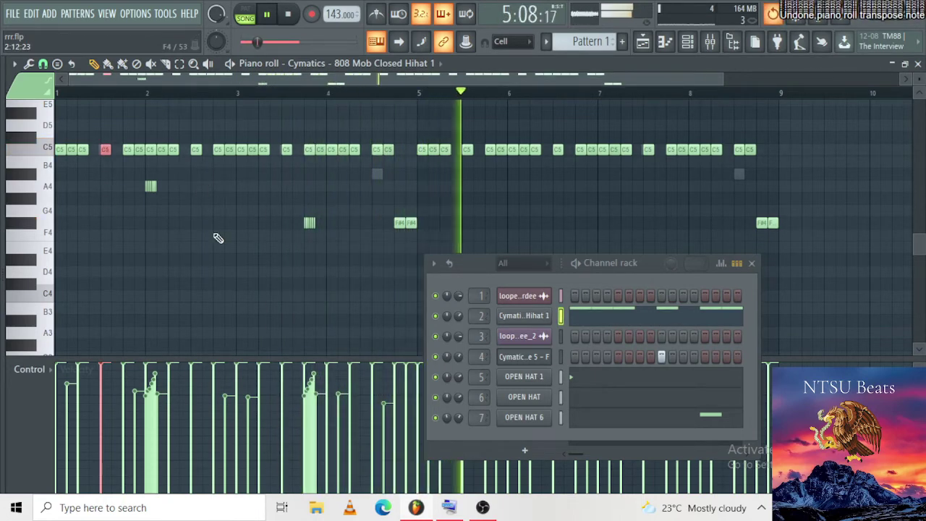
key("ctrl+z")
Step: Preview Cymatics - Cobra Clap 3 from the Drum One Shots claps, add it as a channel below the snare, and open its settings
mouse_move(1, 241)
scroll(1, 238, "down", 8)
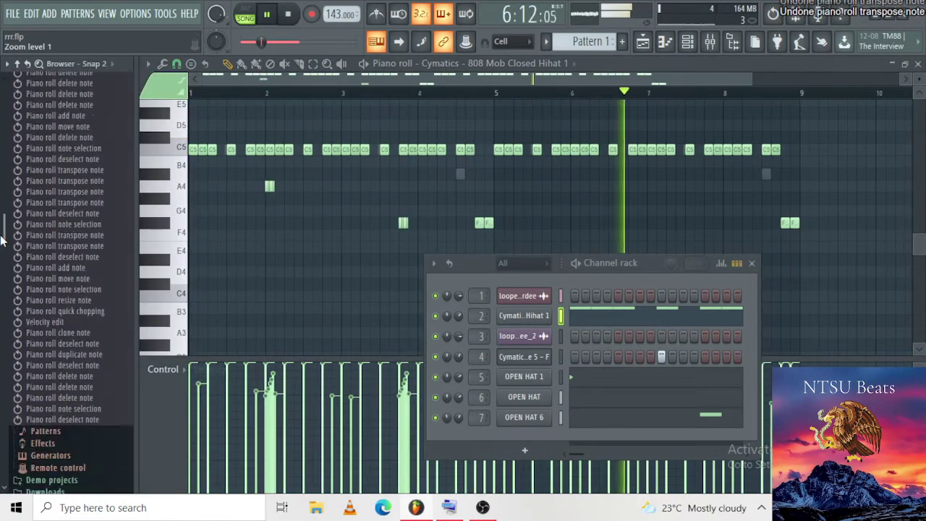
scroll(3, 240, "down", 20)
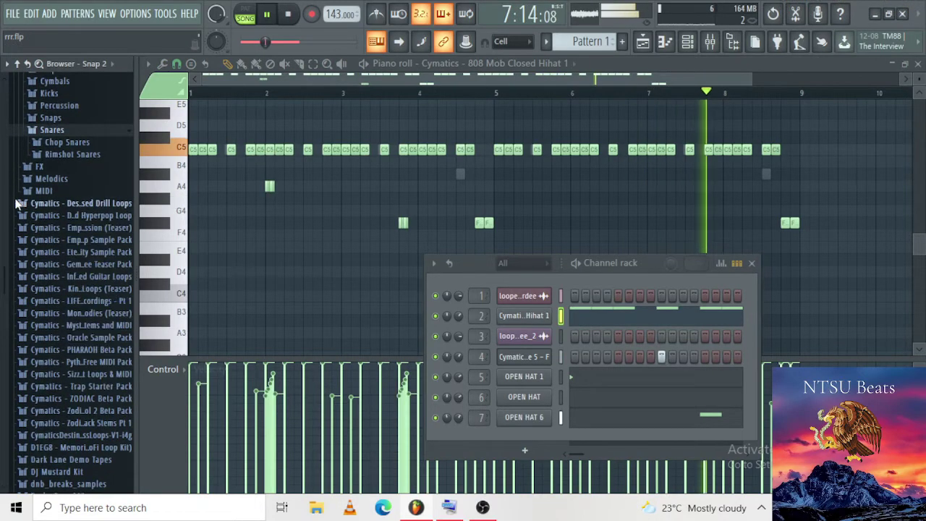
scroll(22, 194, "up", 3)
left_click(52, 121)
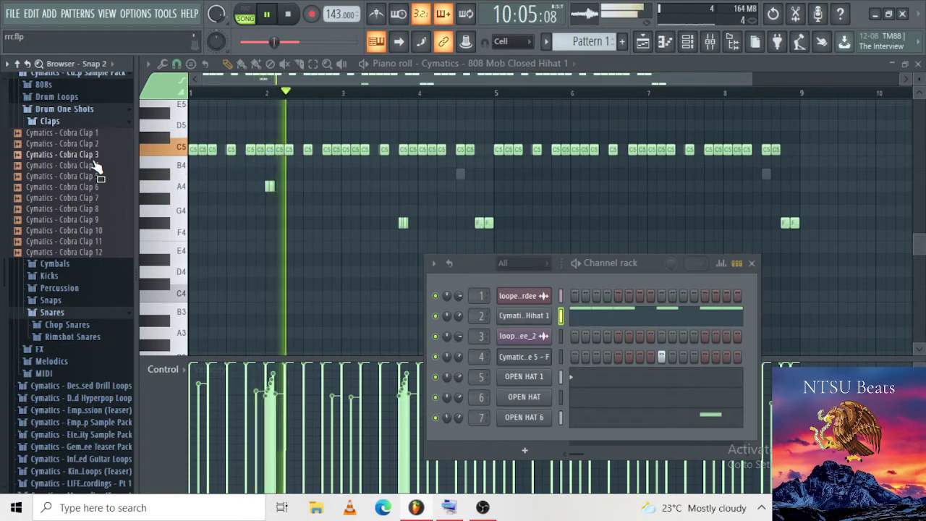
left_click(93, 156)
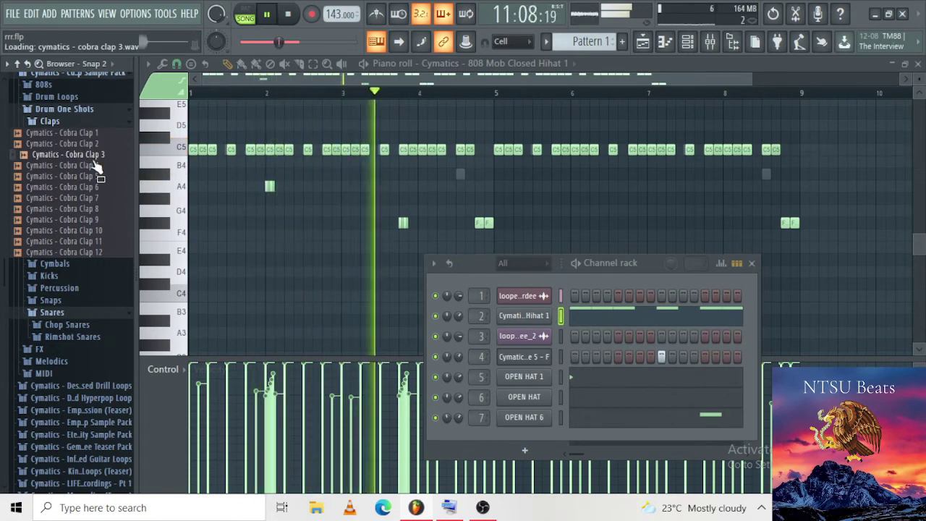
left_click_drag(94, 159, 524, 370)
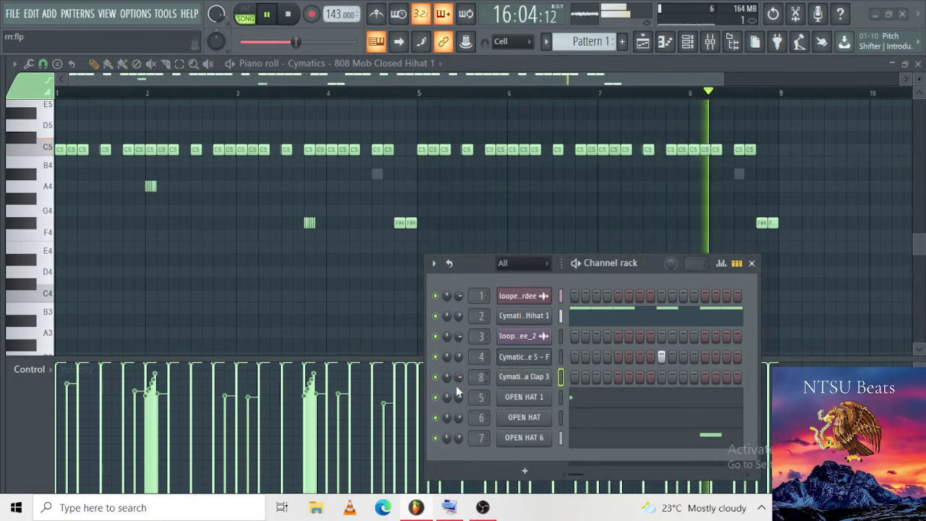
left_click(505, 380)
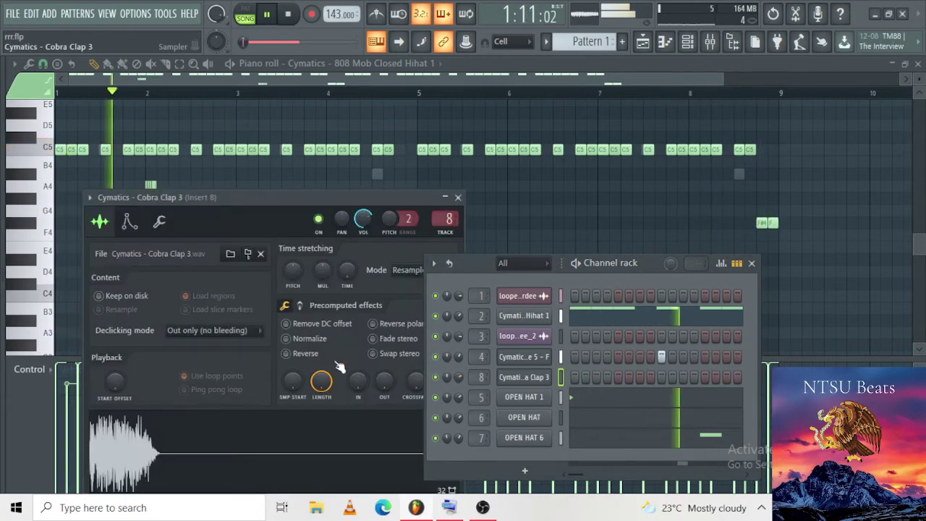
Step: In the Cobra Clap 3 piano roll, place short C5 clap notes at 2:09 and 4:09, checking their timing against playback
left_click(458, 198)
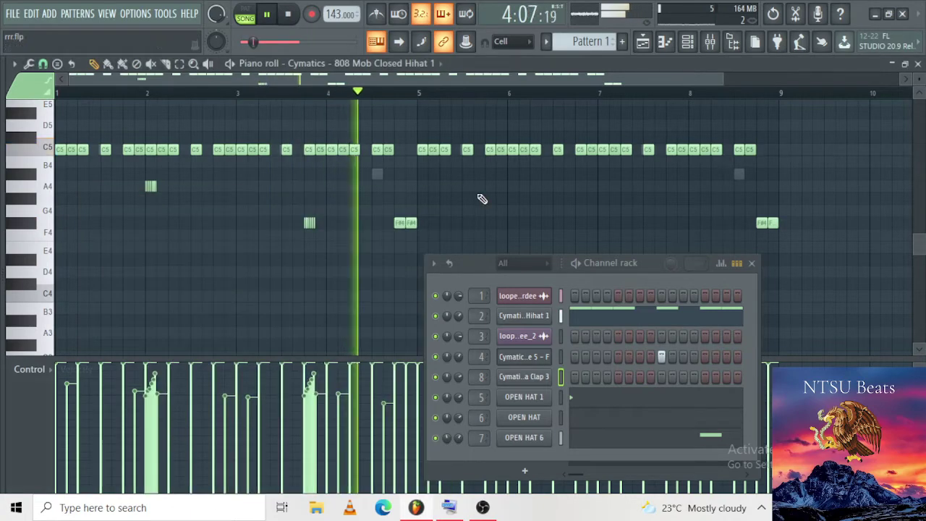
left_click(710, 41)
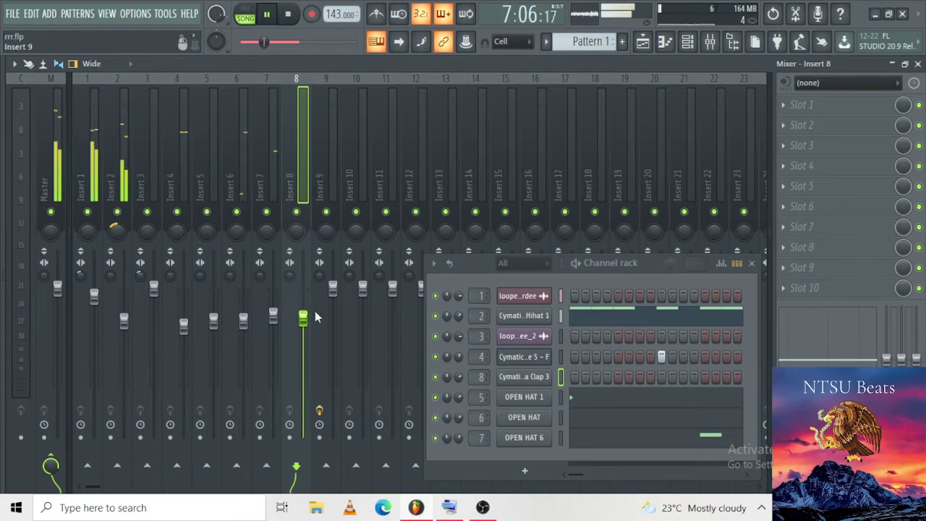
right_click(533, 378)
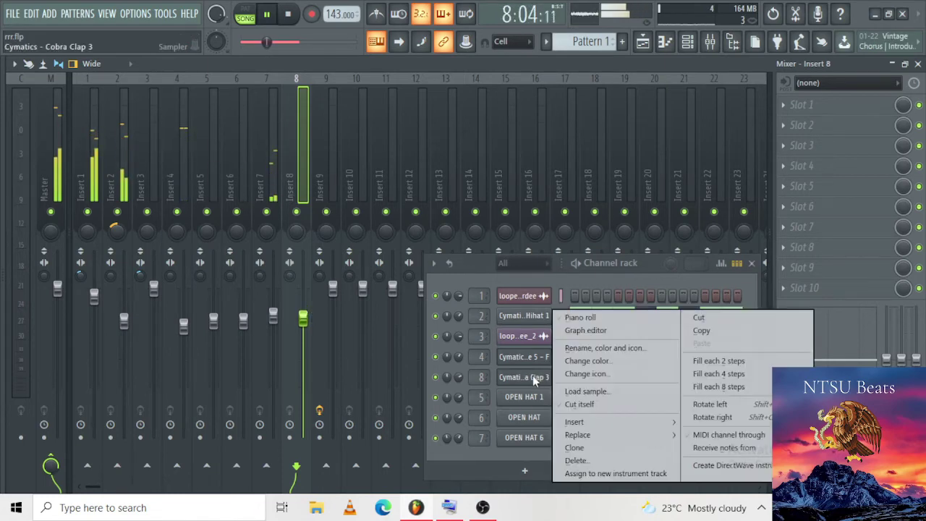
left_click(580, 319)
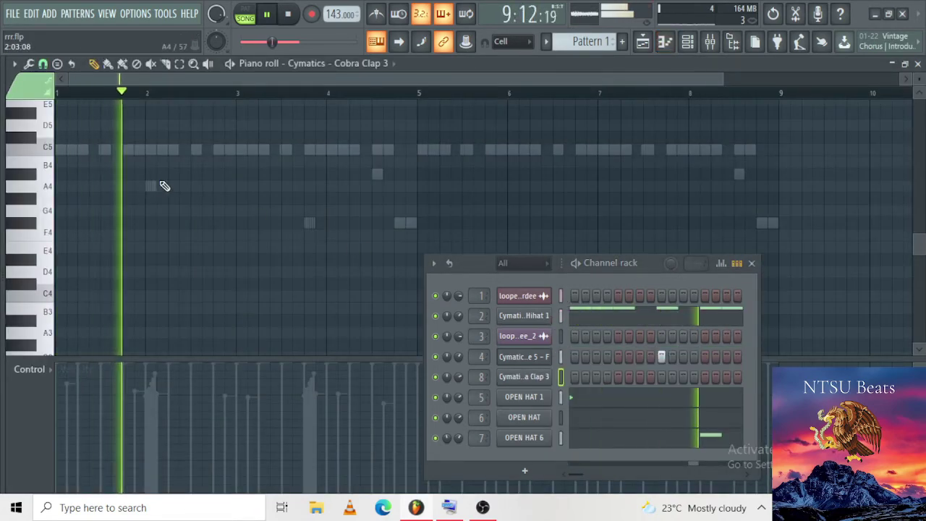
left_click(170, 149)
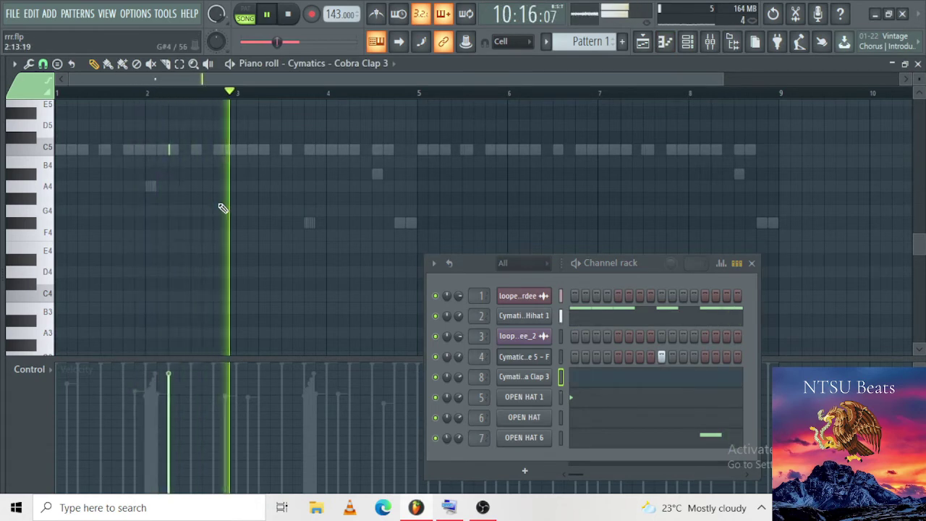
key("space")
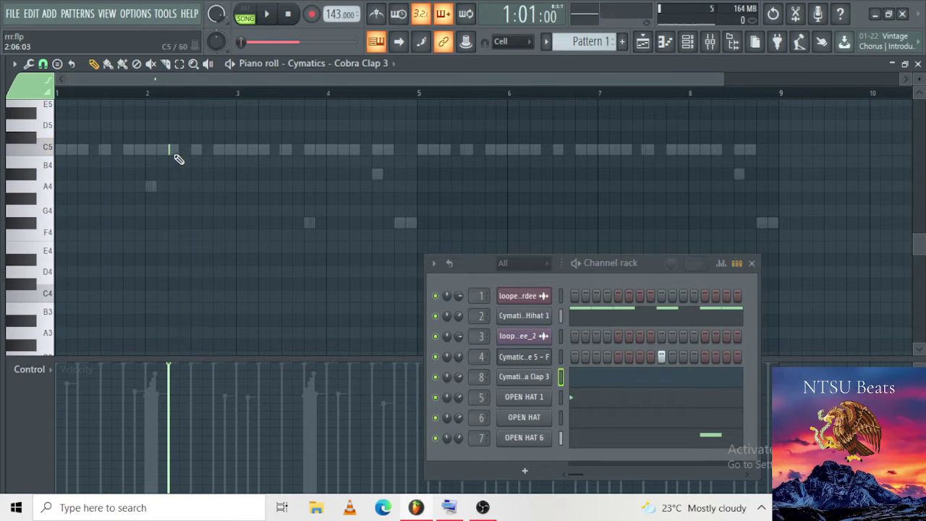
key("space")
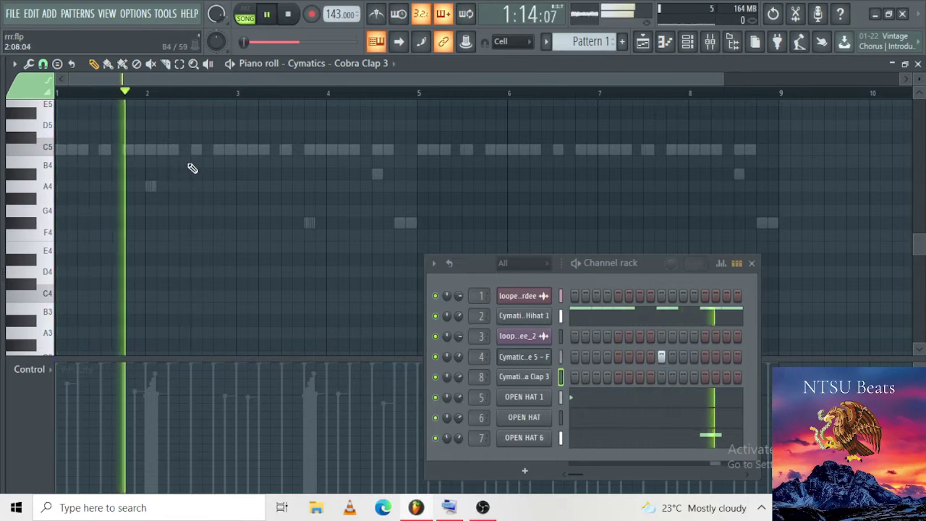
key("space")
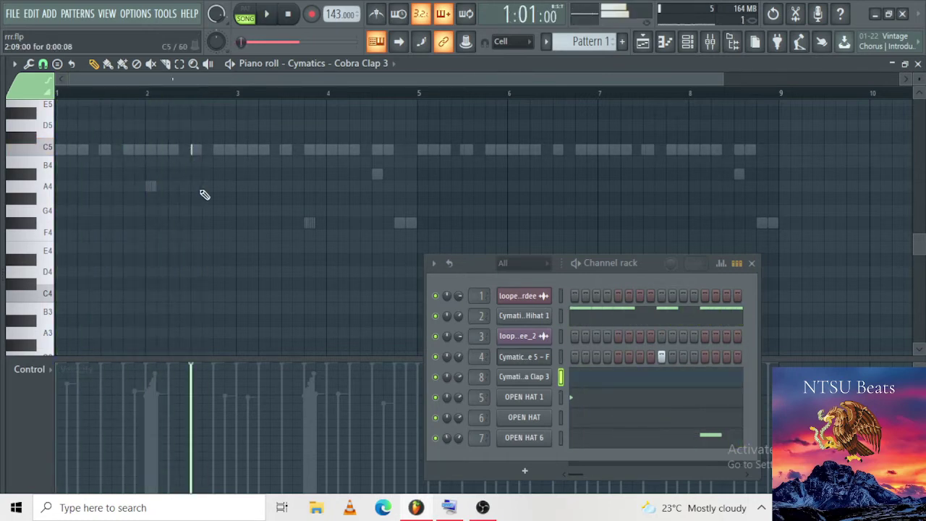
key("space")
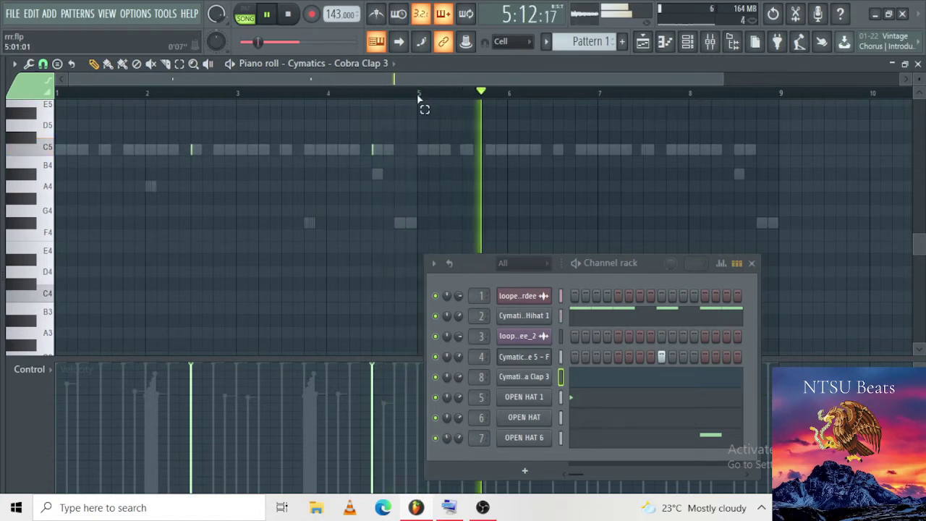
Step: Duplicate the clap notes of bars 1–4 into bars 5–8, and clear the selection
left_click_drag(424, 102, 59, 137)
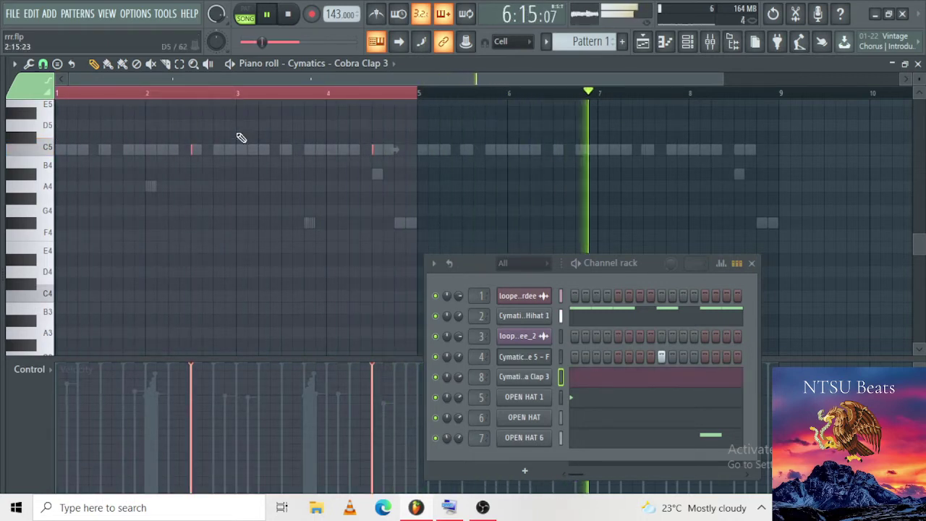
key("ctrl+b")
scroll(559, 177, "down", 2)
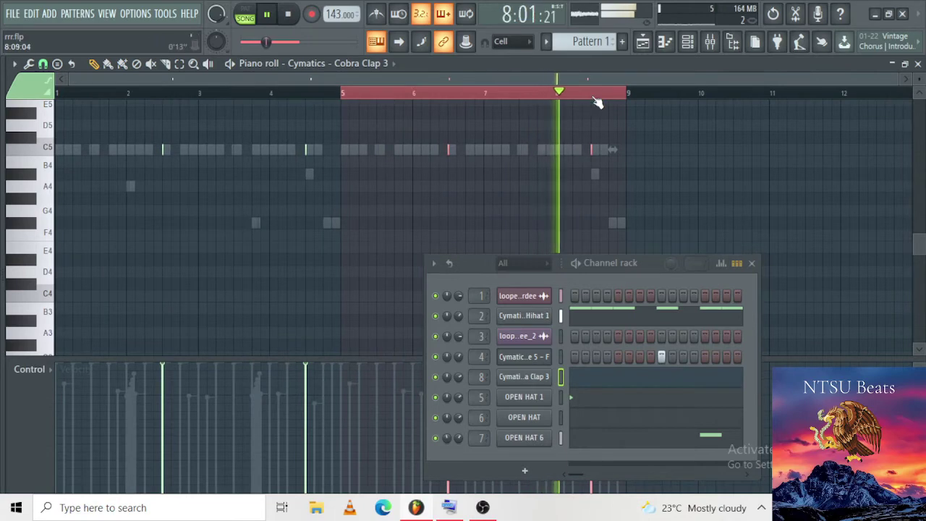
left_click(594, 123, "ctrl")
Step: Fine-tune the clap's Insert 8 volume to about 80% and check the boost and reverb effects of the Cobra Clap 3 sample
left_click(711, 43)
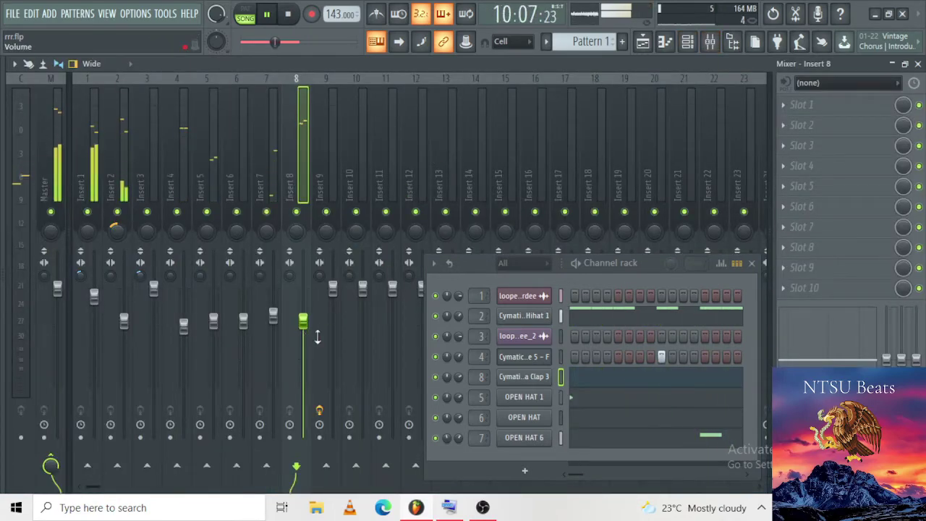
scroll(457, 377, "down", 5)
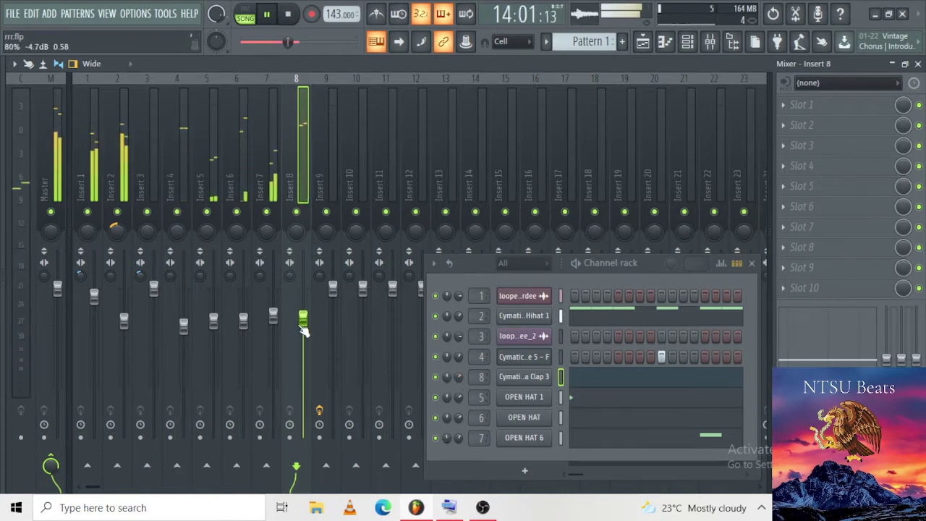
left_click(510, 384)
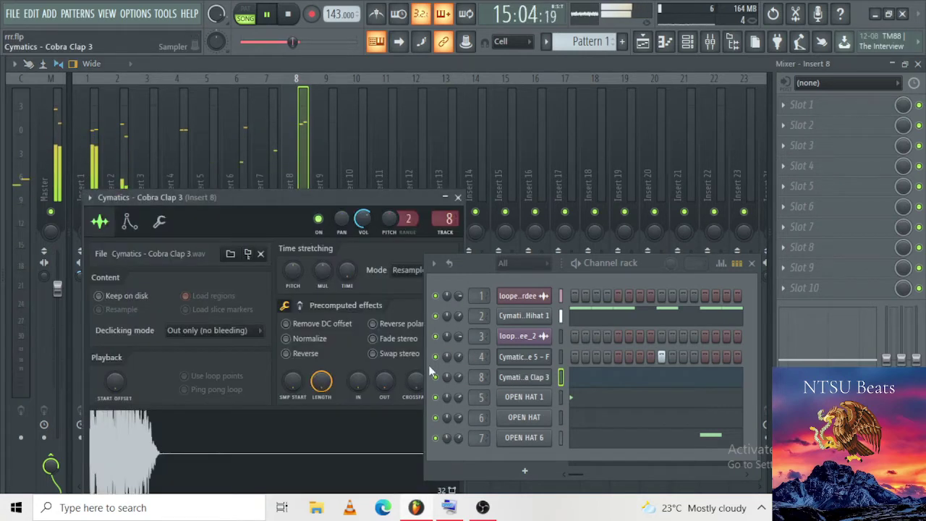
left_click(301, 306)
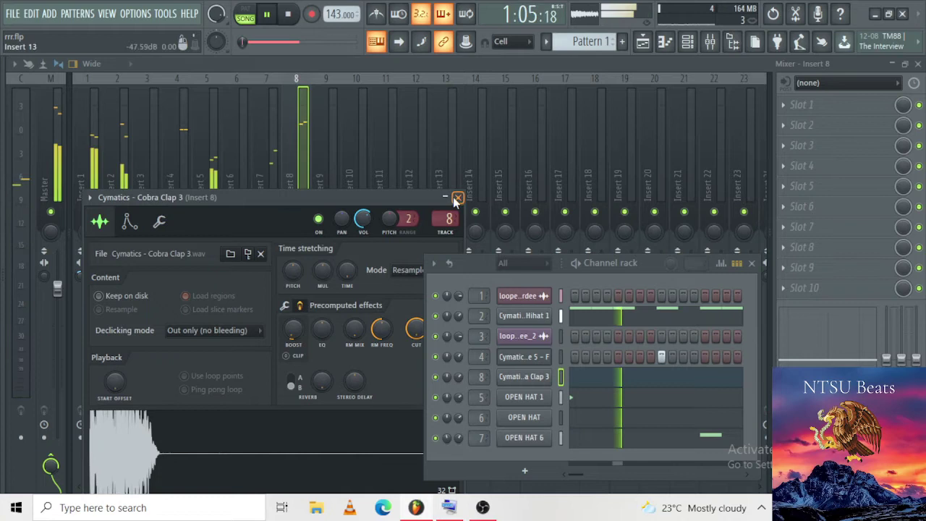
left_click(457, 197)
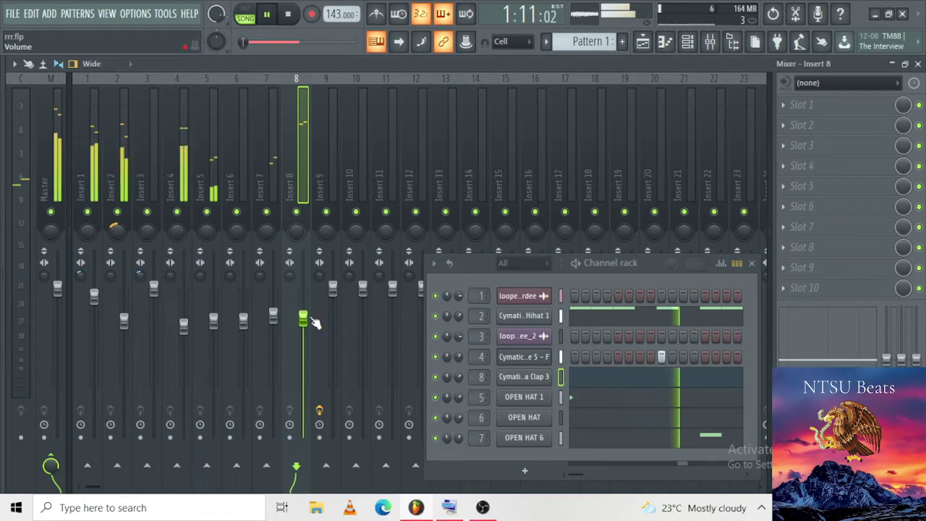
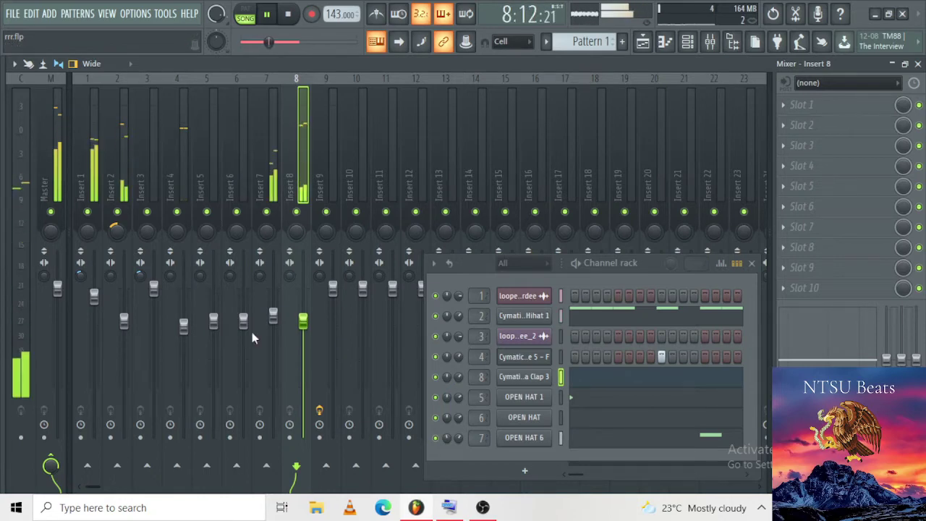
Step: Find Cobra Snare 2 - C in the Cymatics pack's Chop Snares folder and add it as a new channel below Cobra Clap 3
mouse_move(2, 308)
scroll(2, 309, "up", 15)
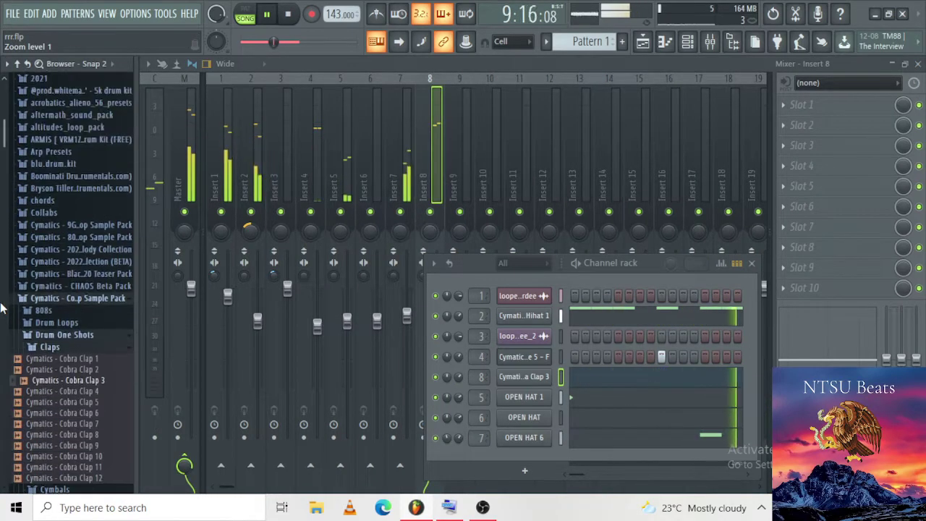
scroll(72, 289, "down", 3)
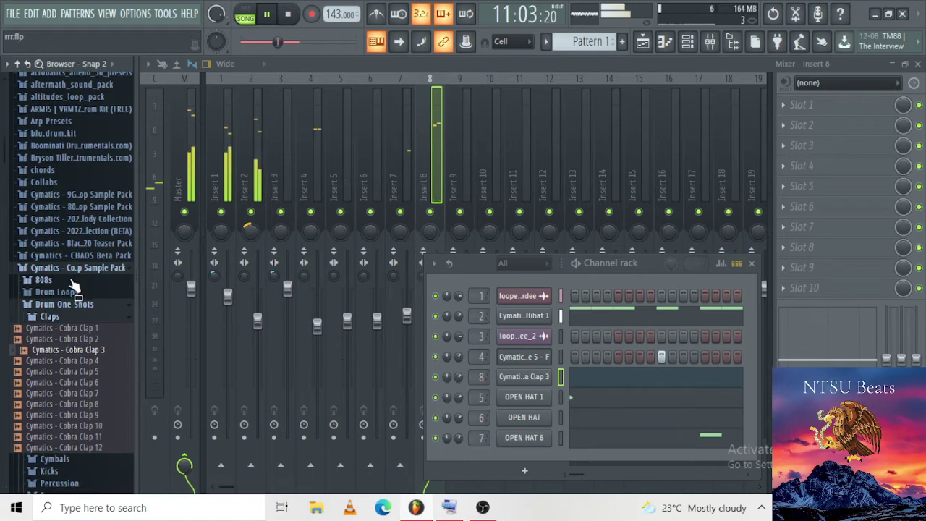
left_click(58, 318)
scroll(58, 322, "down", 2)
left_click(59, 325)
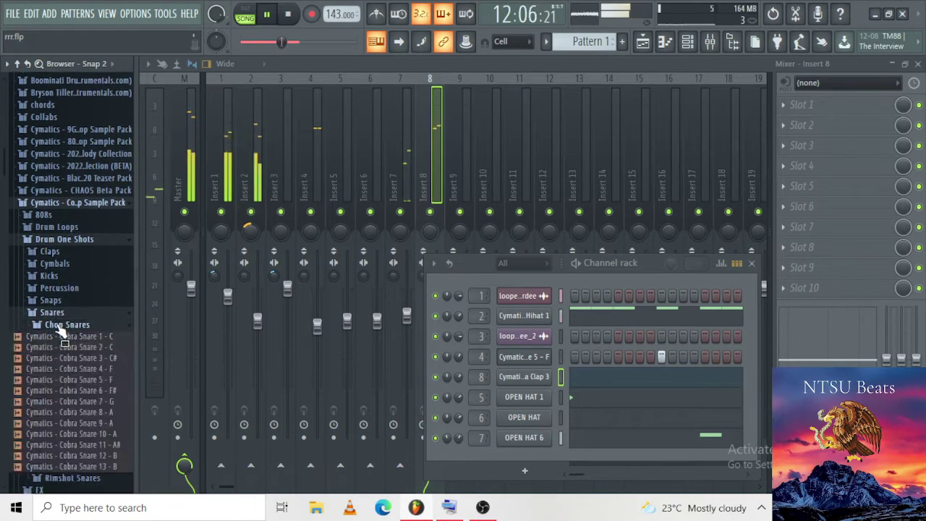
scroll(59, 333, "down", 2)
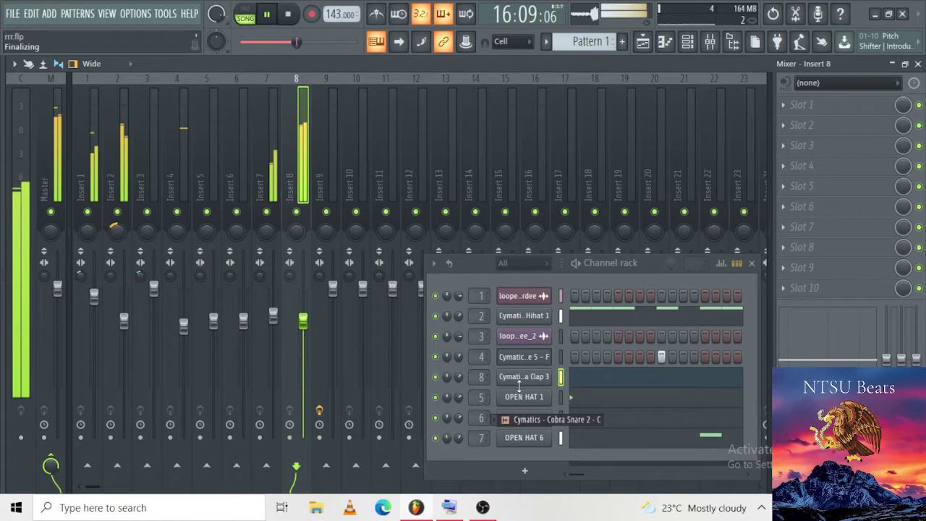
left_click_drag(519, 386, 519, 387)
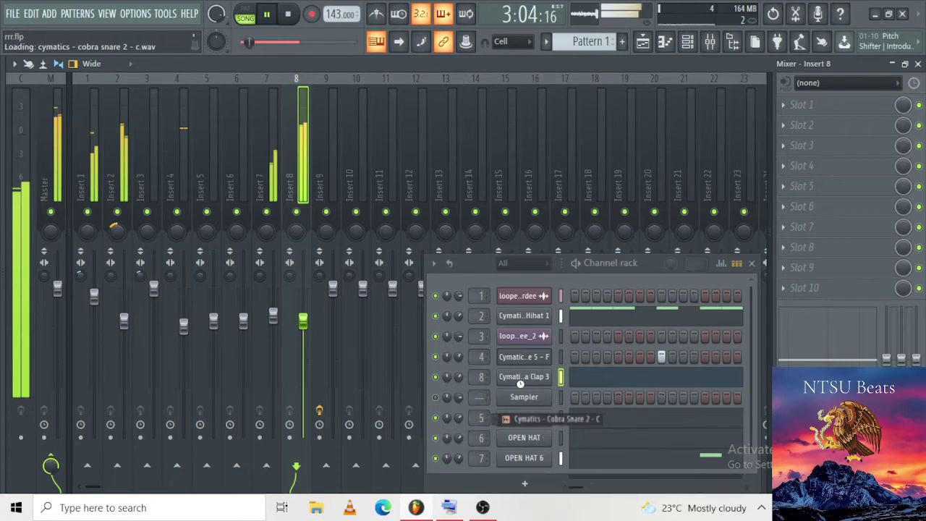
Step: Route the Cobra Snare 2 - C channel to mixer Insert 10 and check the sample's precomputed effects
left_click_drag(520, 385, 482, 391)
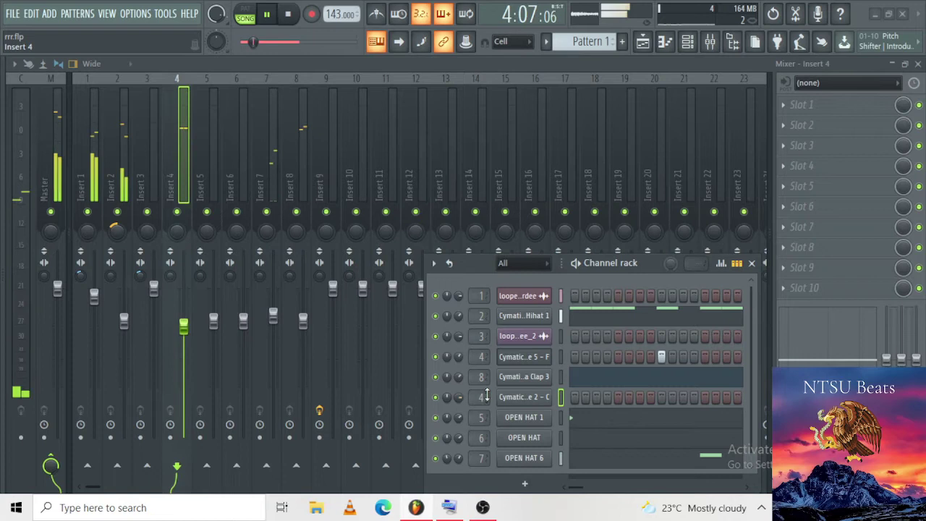
left_click_drag(482, 397, 487, 395)
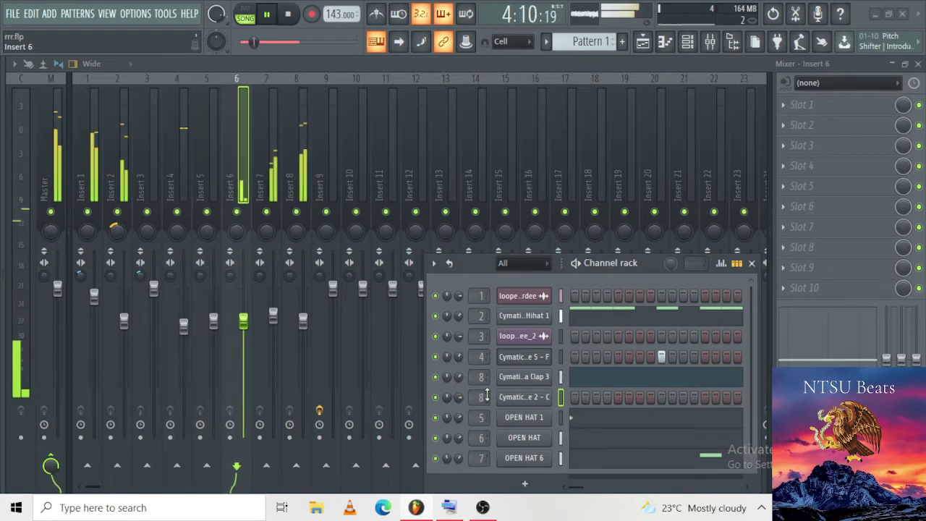
scroll(487, 396, "up", 2)
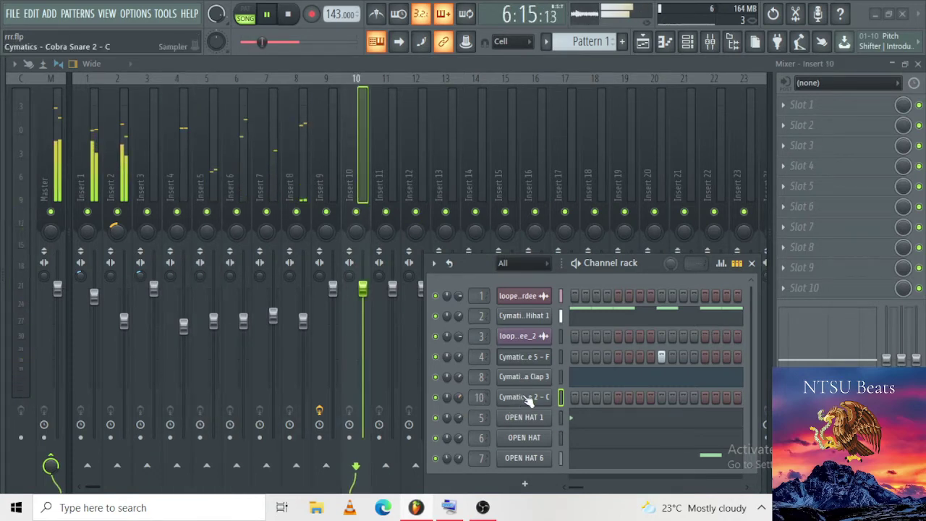
left_click(526, 398)
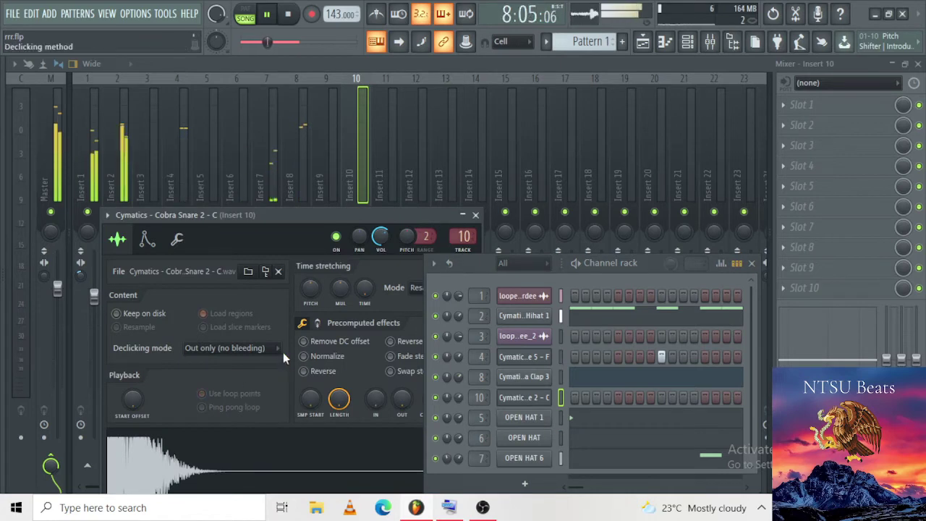
left_click(318, 324)
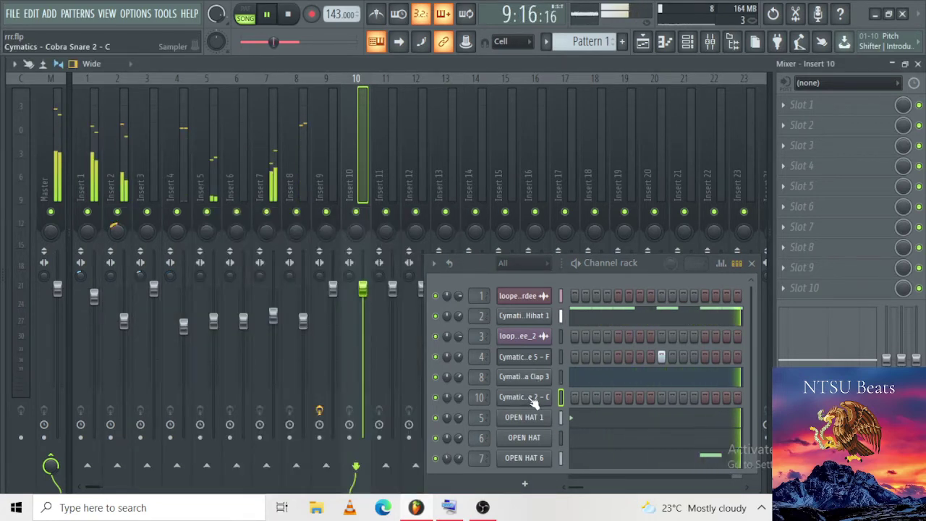
Step: Place Cobra Snare 2 notes C5, B4, C5, B4 across the second half of bar 4, and lower both B4 velocities to about 79%
right_click(547, 397)
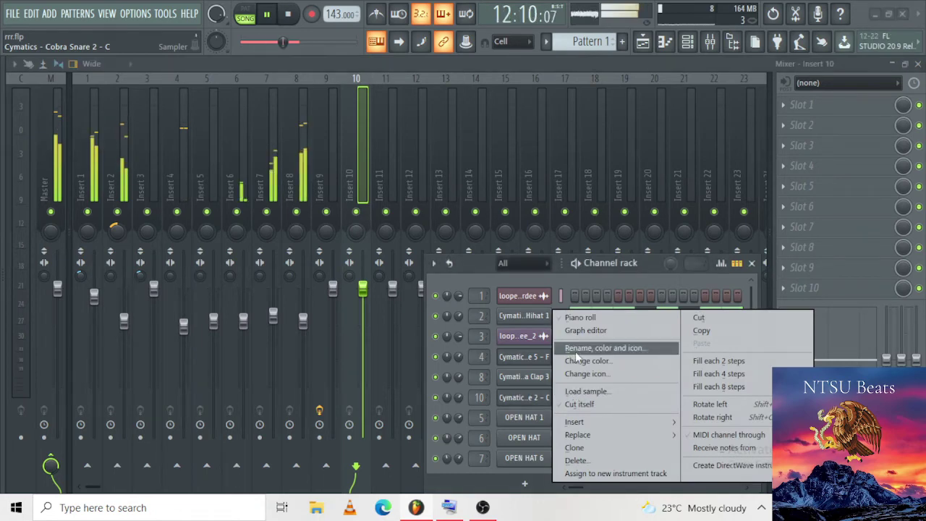
left_click(580, 317)
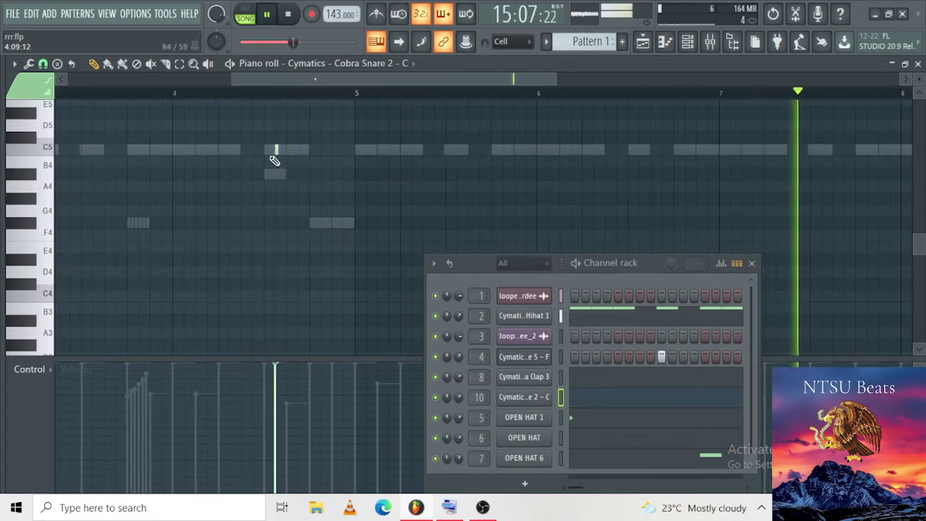
scroll(278, 152, "up", 1)
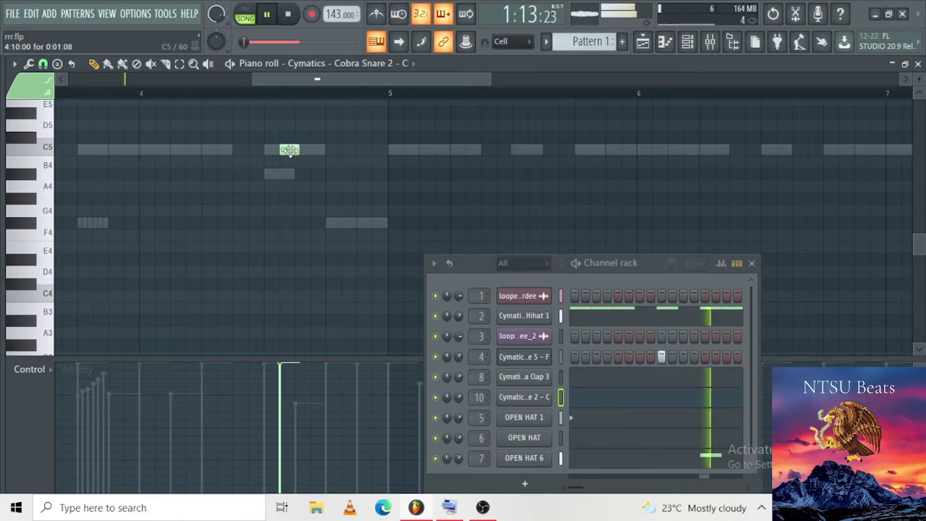
left_click_drag(288, 151, 274, 153)
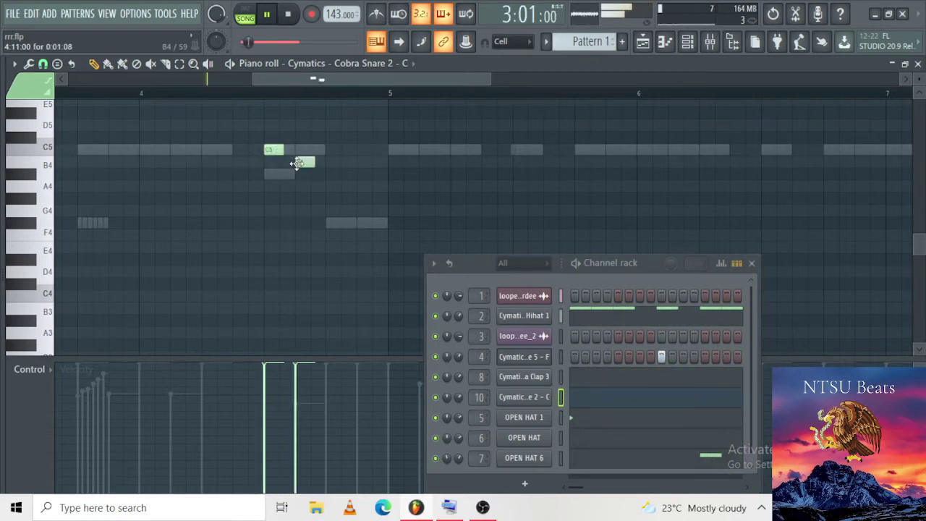
left_click(331, 150)
left_click(362, 163)
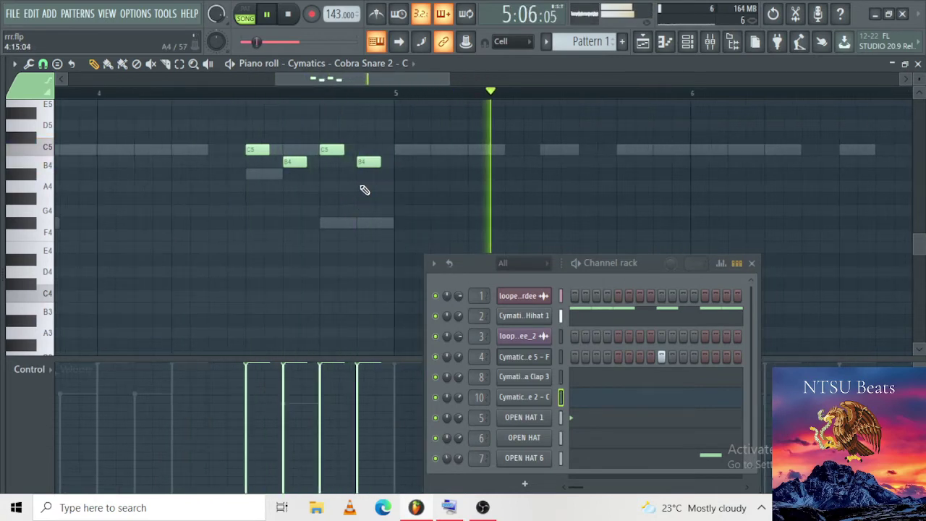
scroll(356, 341, "down", 2)
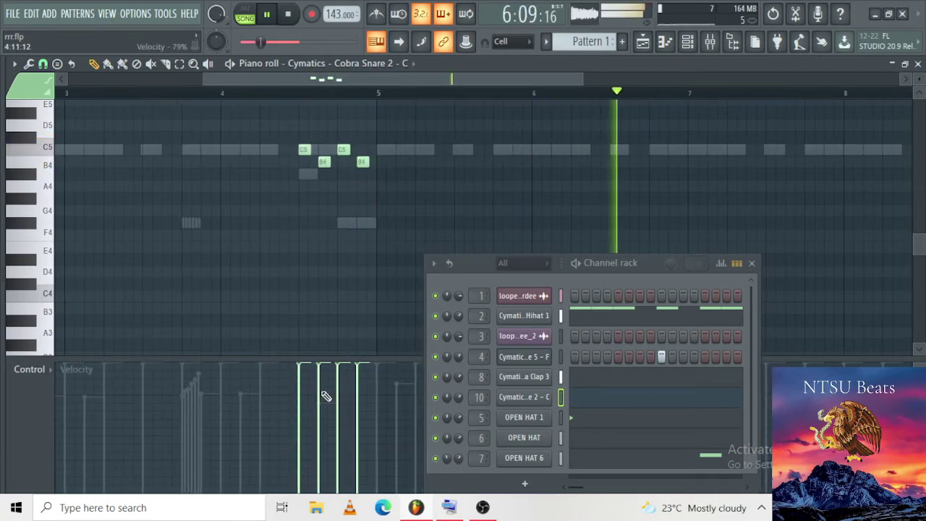
left_click_drag(325, 397, 321, 401)
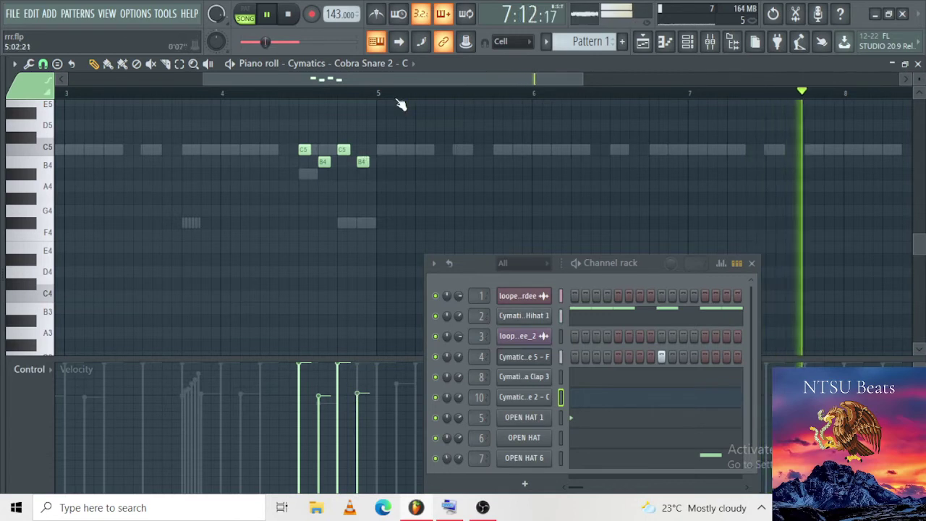
left_click_drag(384, 145, 305, 178)
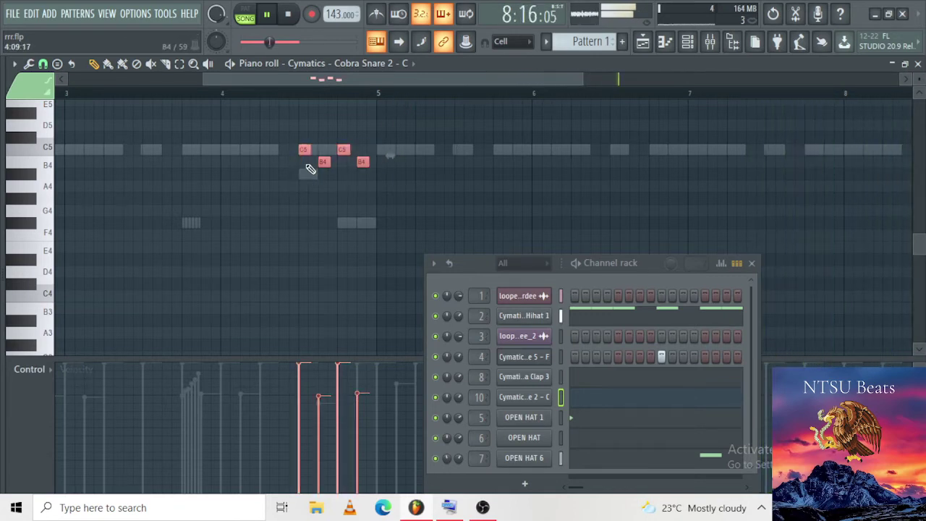
left_click(339, 177, "ctrl")
scroll(338, 178, "down", 4)
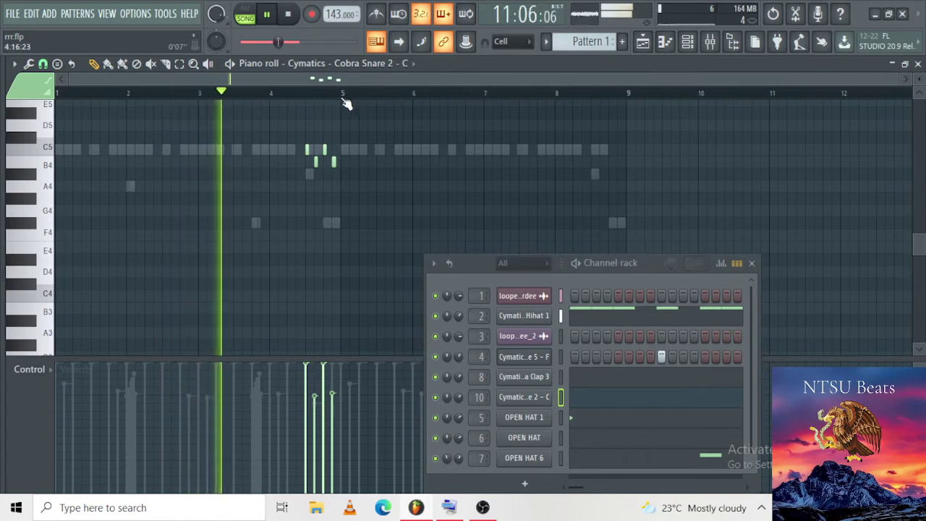
left_click_drag(344, 97, 57, 164)
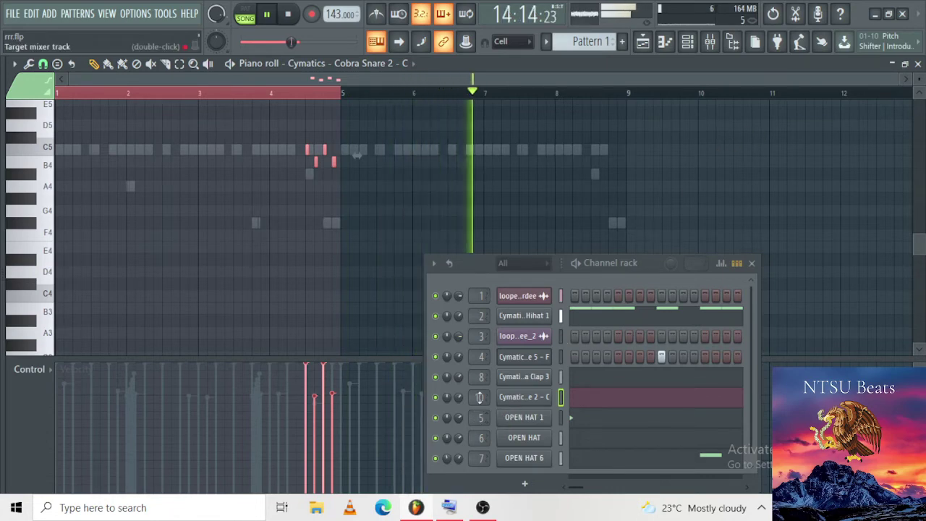
Step: Turn down the Cobra Snare 2 mixer level on Insert 10 and return to the sample's piano roll
left_click(710, 41)
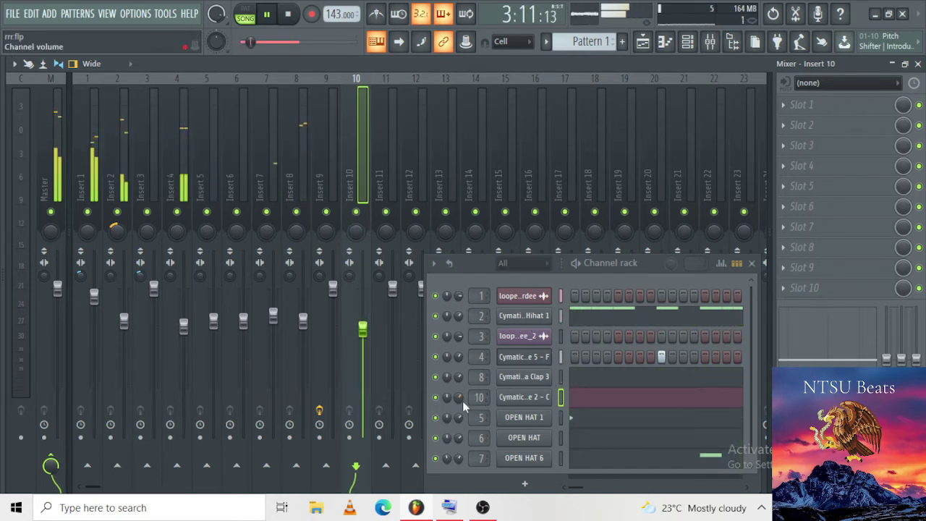
right_click(526, 399)
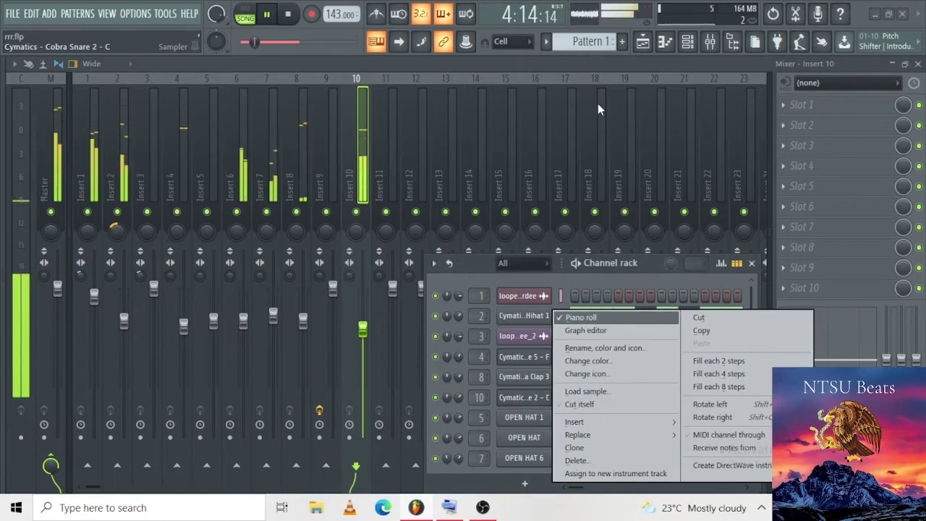
left_click(678, 45)
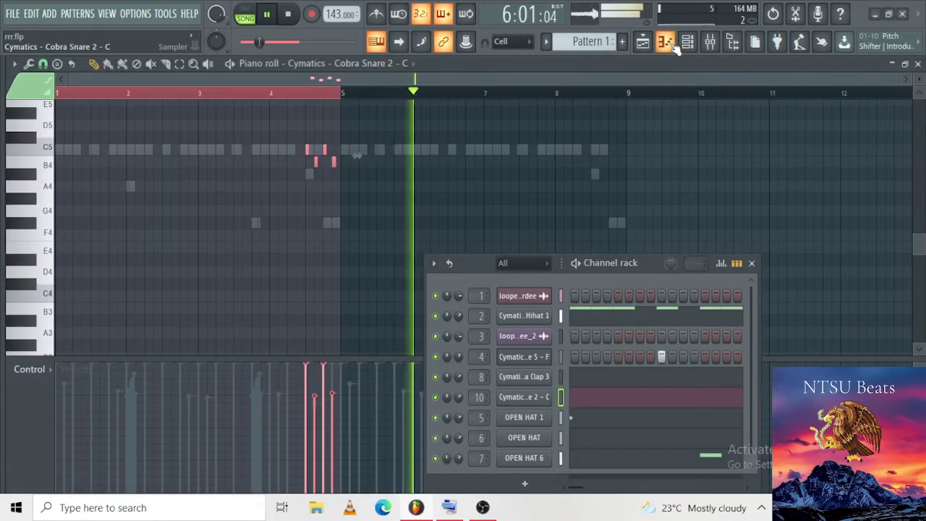
Step: Place Cobra Snare 2 notes C5, C5, A4 across the second half of bar 8, with both C5 velocities raised to about 100%
left_click(752, 263)
scroll(694, 89, "up", 5)
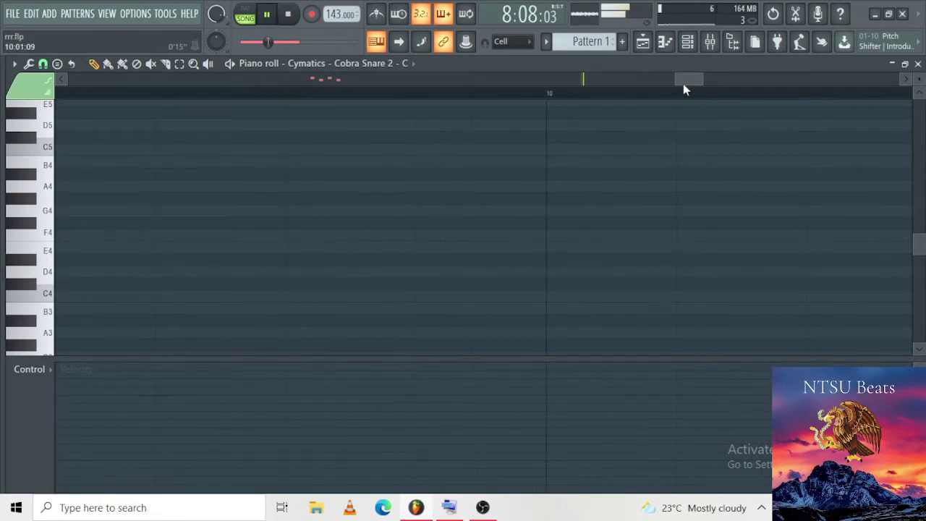
left_click_drag(677, 80, 171, 145)
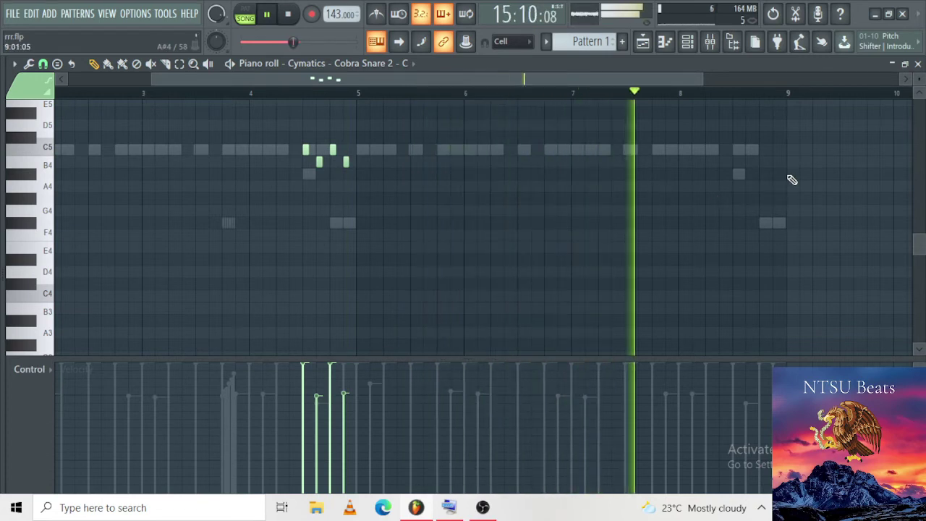
key("space")
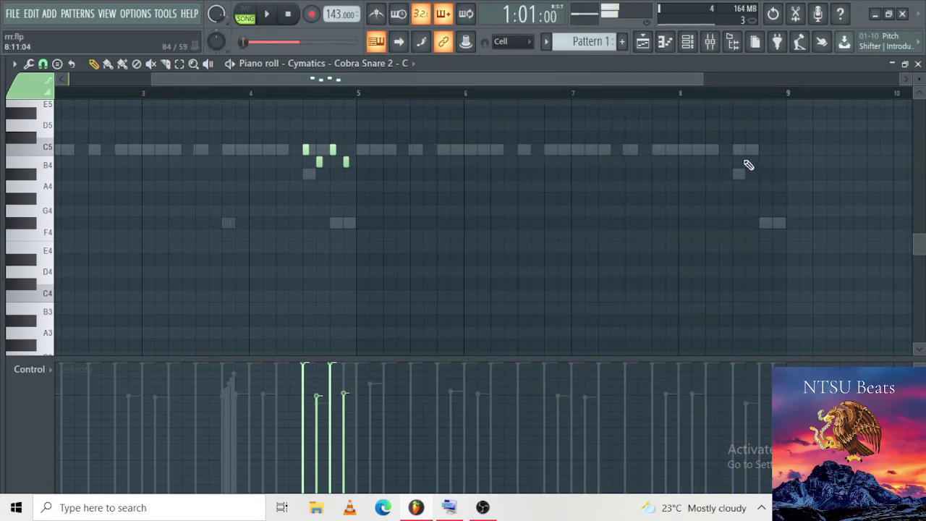
key("space")
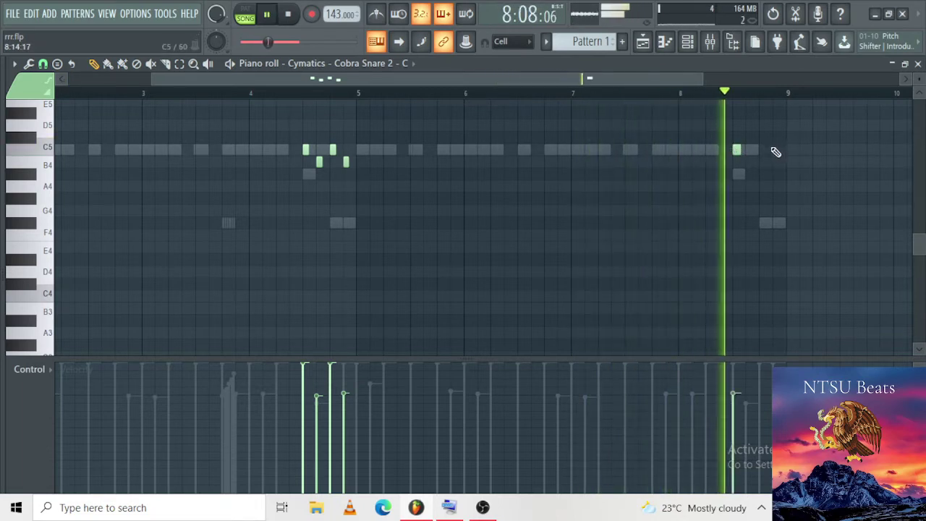
key("space")
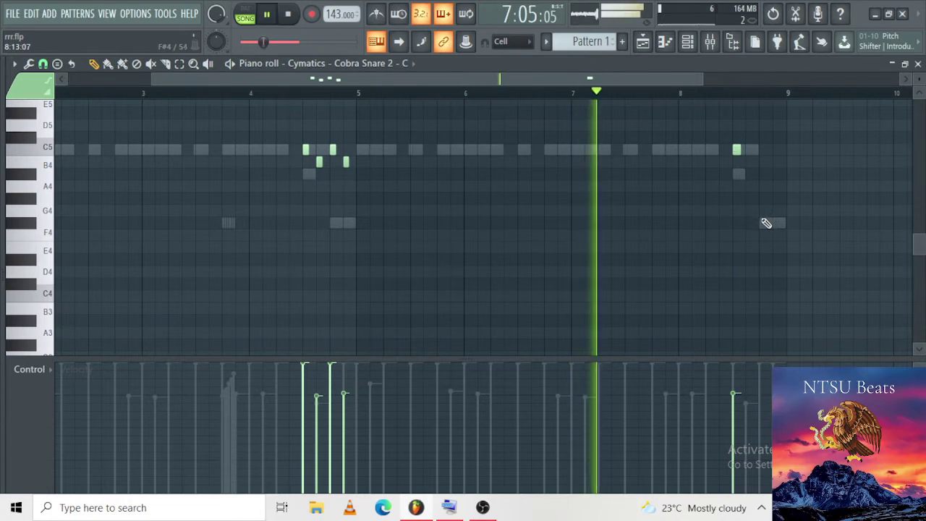
left_click(763, 222)
left_click(776, 161)
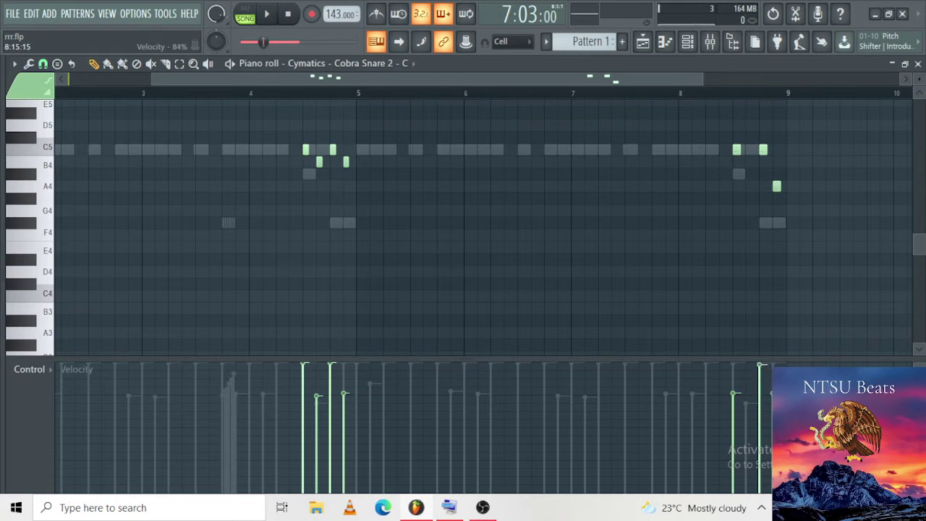
key("space")
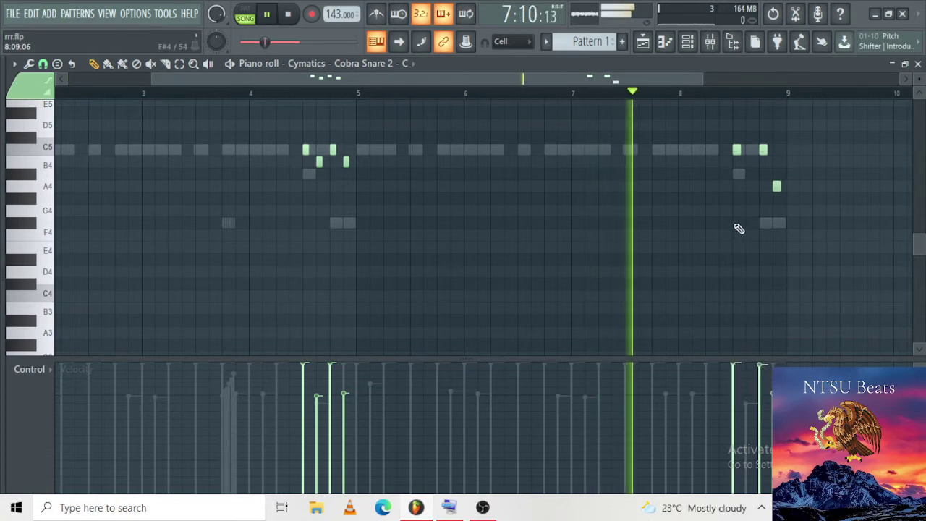
scroll(738, 228, "down", 2)
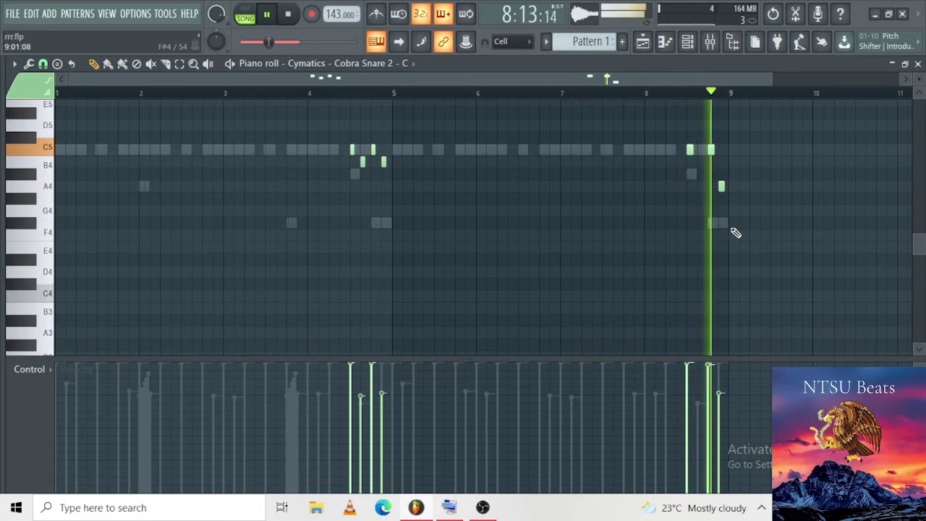
Step: Check the Cobra Clap 3 notes in the piano roll and lower the mixer volume of Insert 10 slightly
left_click(689, 42)
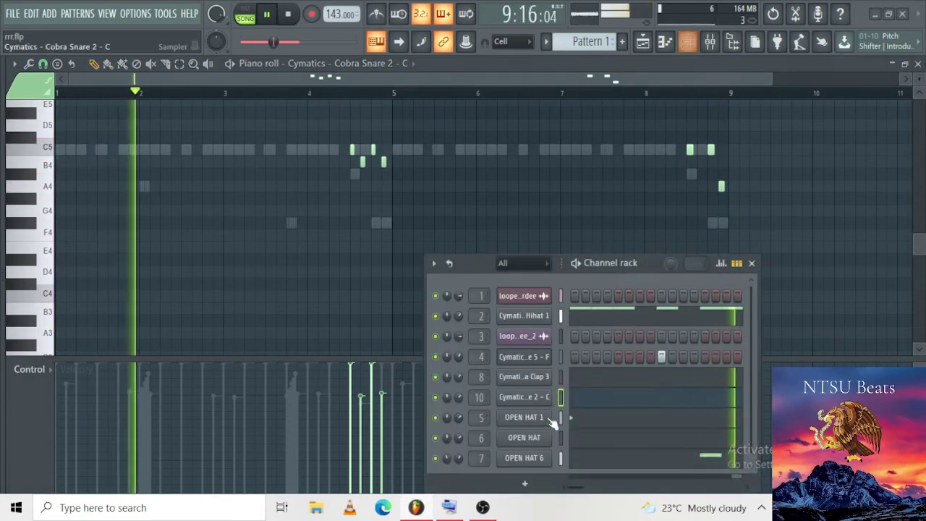
right_click(541, 384)
left_click(580, 317)
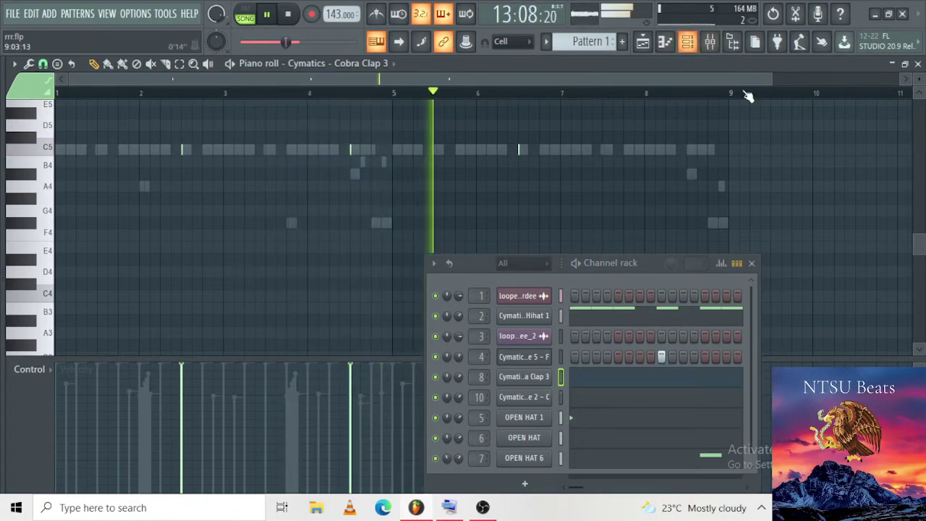
left_click(710, 41)
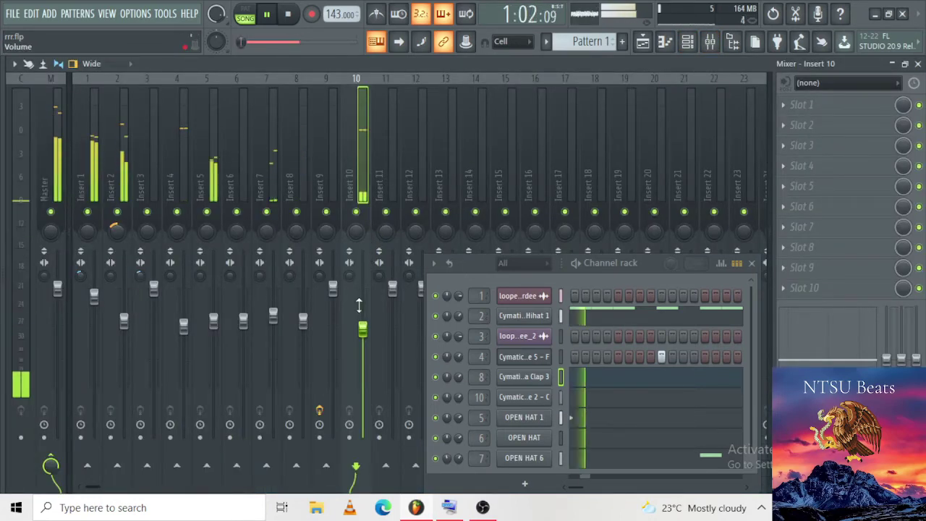
scroll(358, 306, "down", 2)
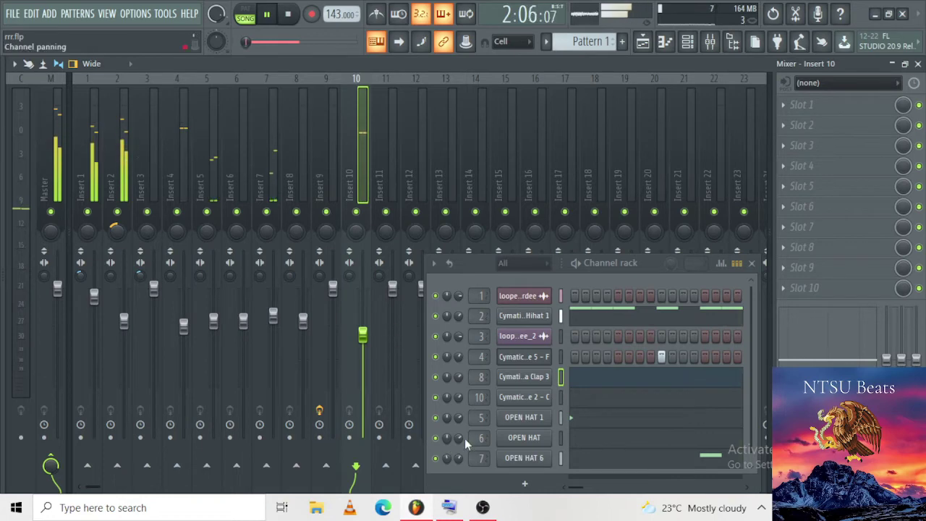
Step: Add a C5 Cobra Snare 2 note near the end of bar 5 and shift it to step 15
right_click(507, 403)
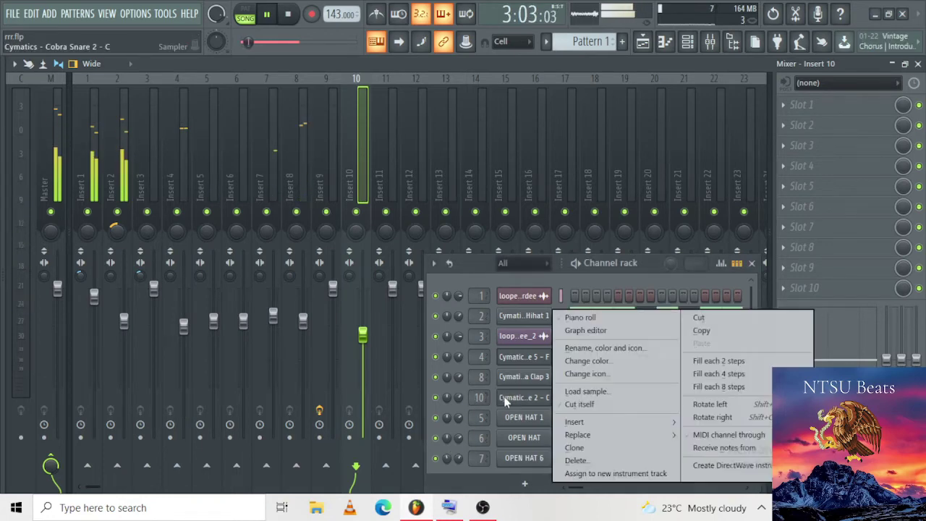
left_click(570, 319)
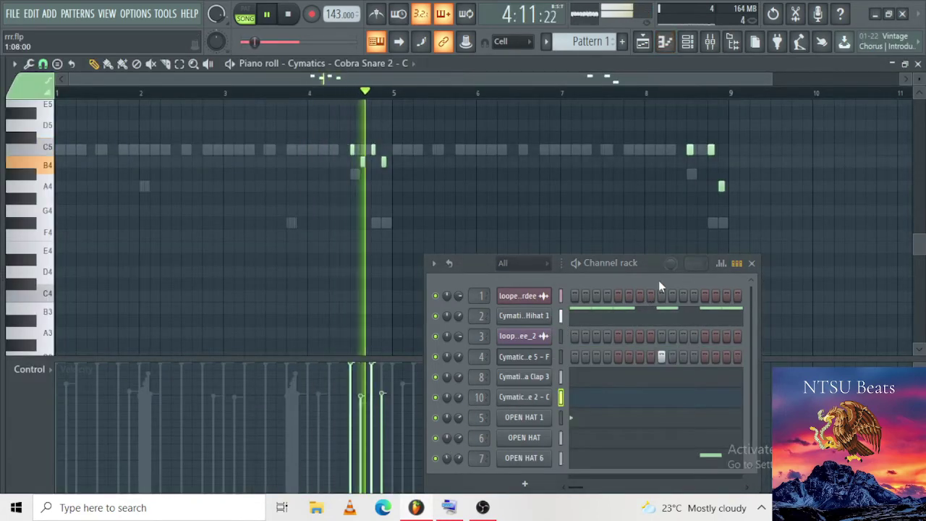
left_click(752, 262)
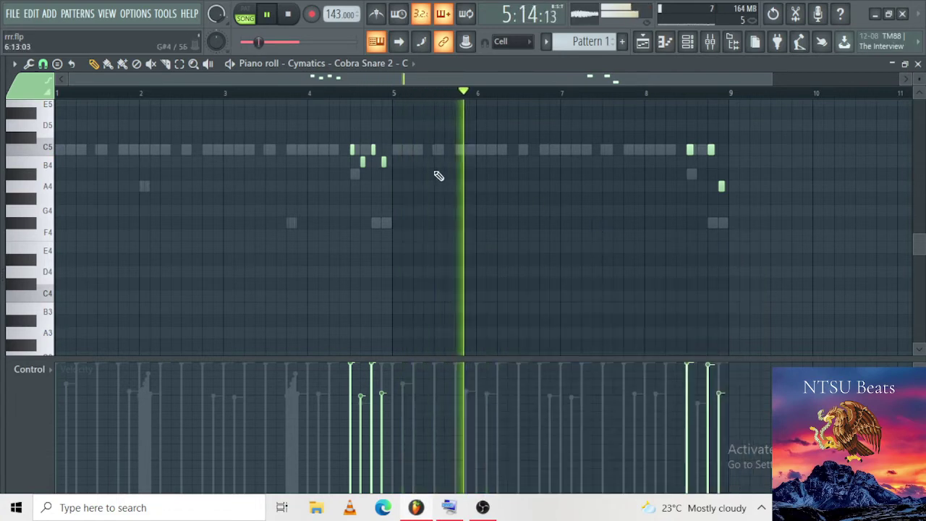
left_click(456, 150)
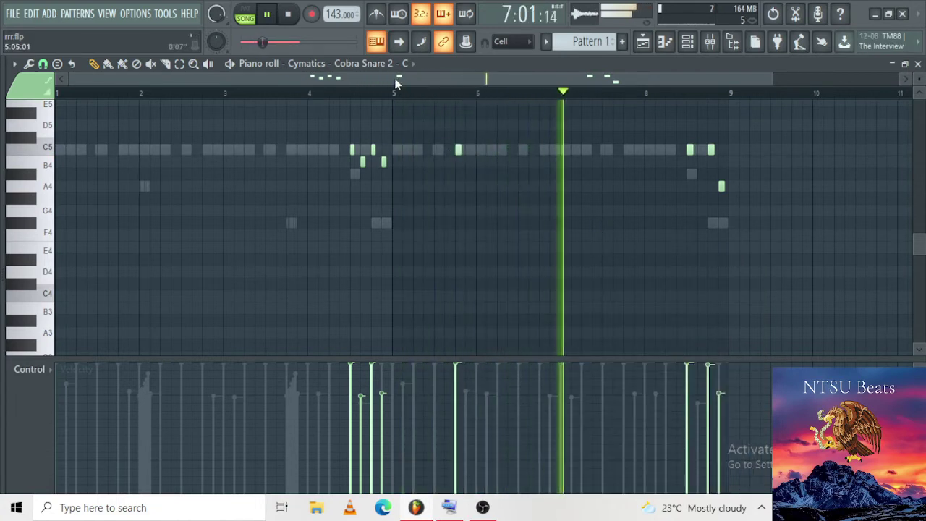
left_click(398, 92)
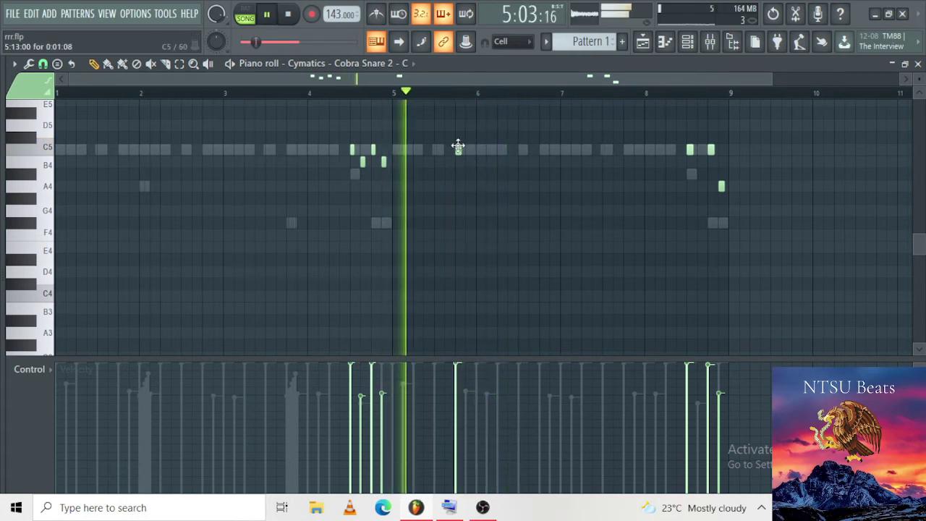
left_click_drag(458, 147, 468, 148)
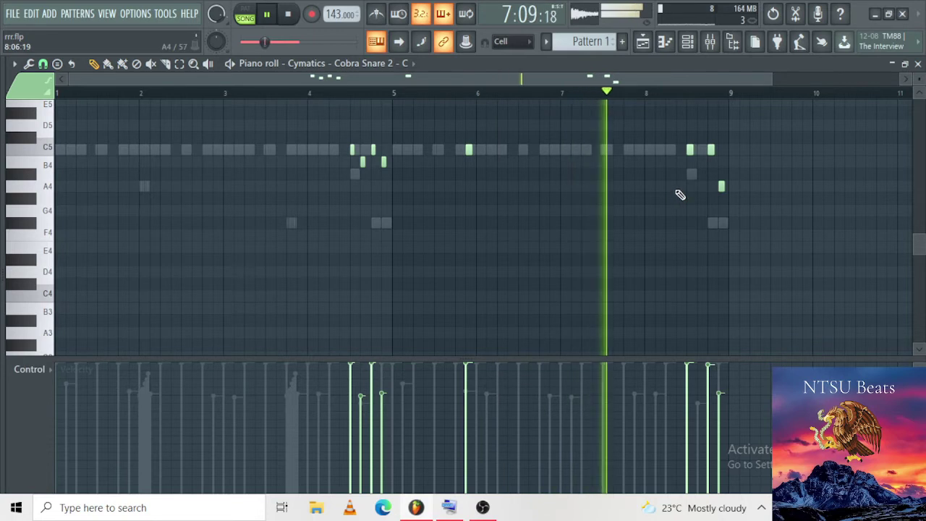
Step: Add a C5 Cobra Snare 2 note at the start of bar 8 and shift it back to step 15 of bar 7
key("space")
key("space")
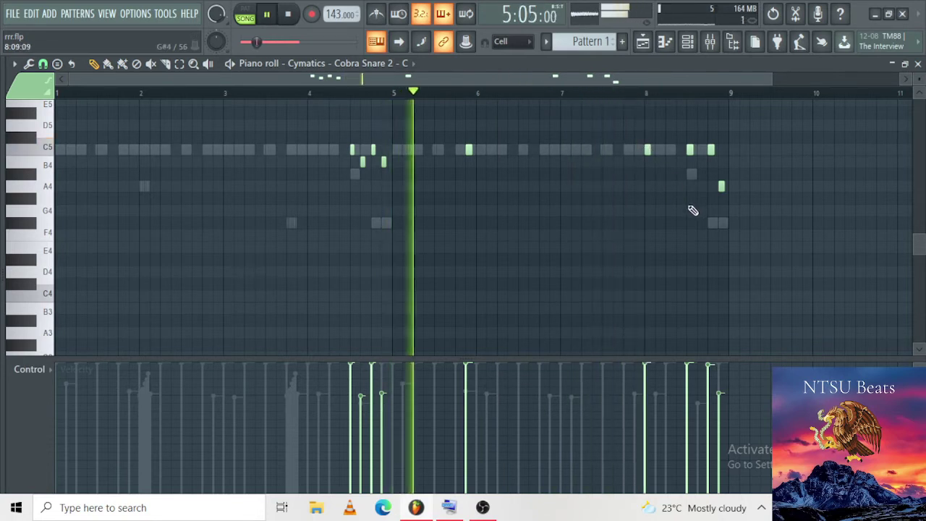
left_click(687, 42)
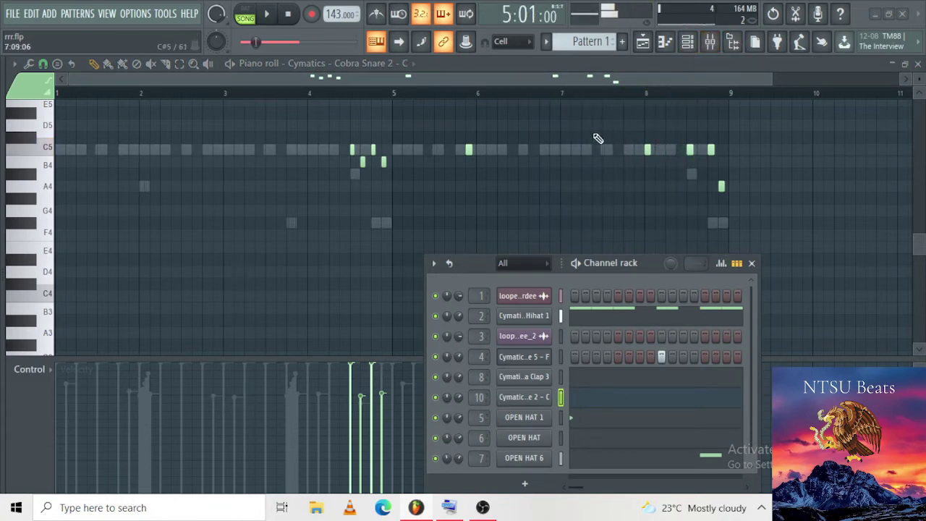
key("space")
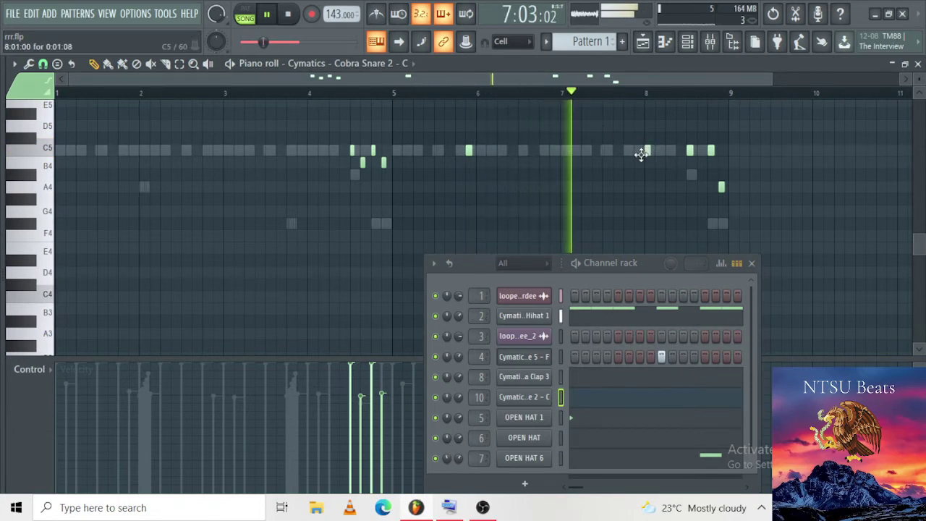
left_click_drag(641, 155, 637, 155)
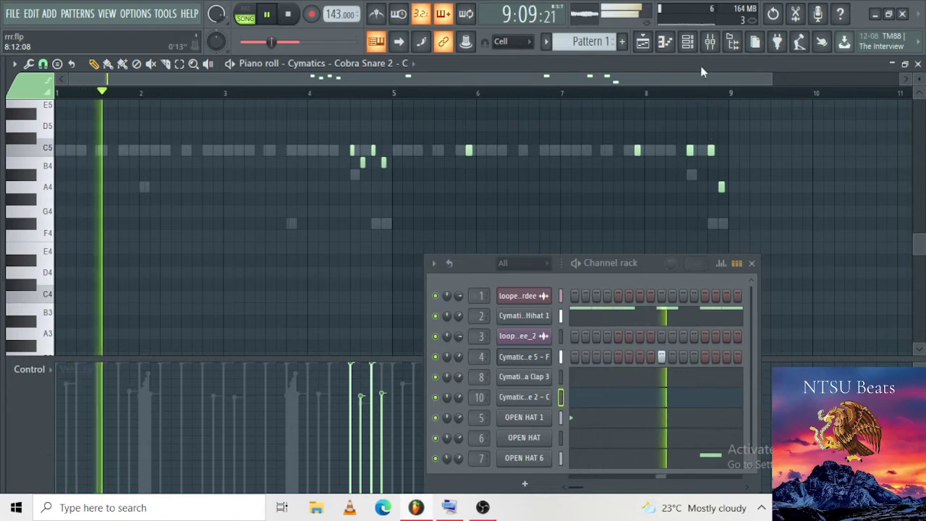
Step: Layer Cobra Snare 5 - F notes C5, C5, A4 in the second half of bar 8, matching the Cobra Snare 2 hits
right_click(549, 356)
left_click(584, 320)
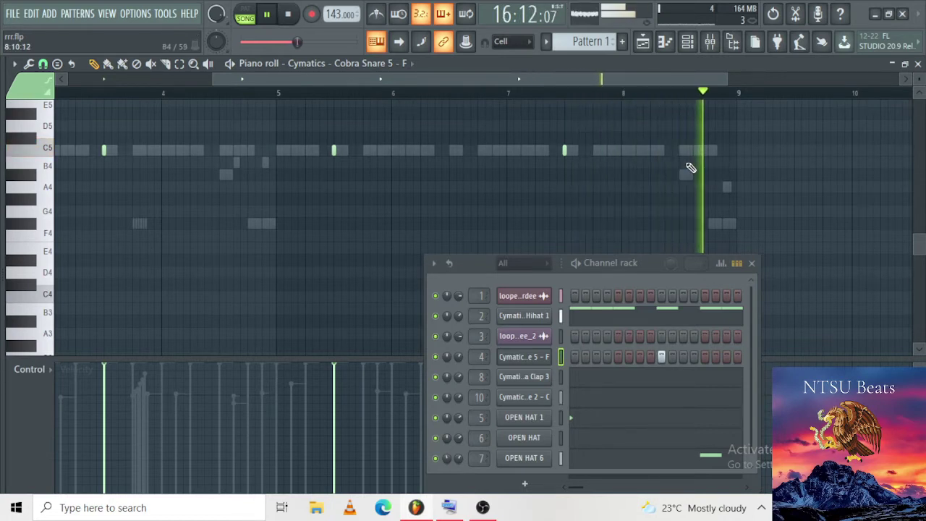
left_click(681, 150)
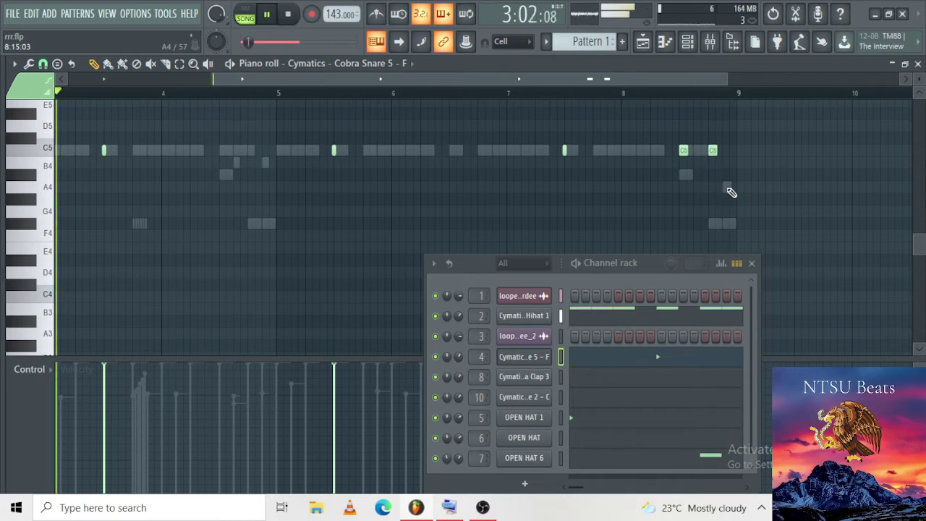
left_click(728, 189)
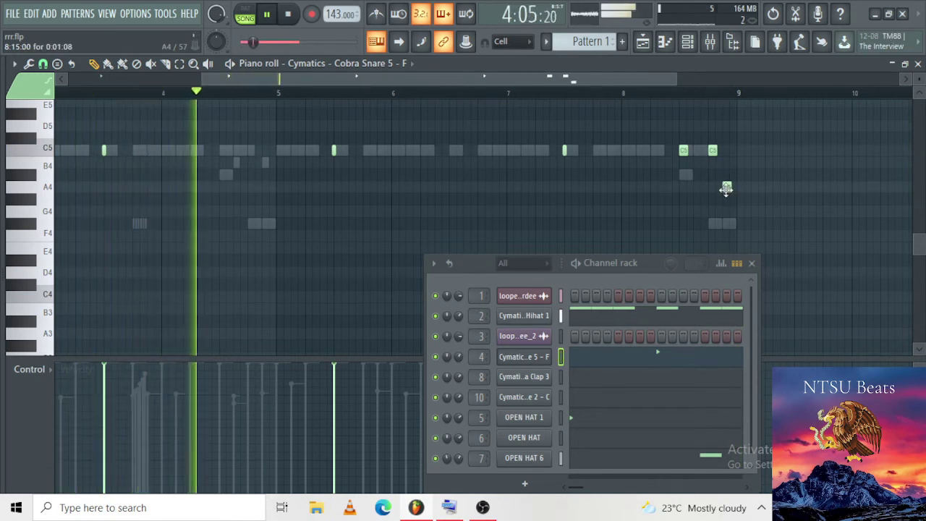
left_click(752, 263)
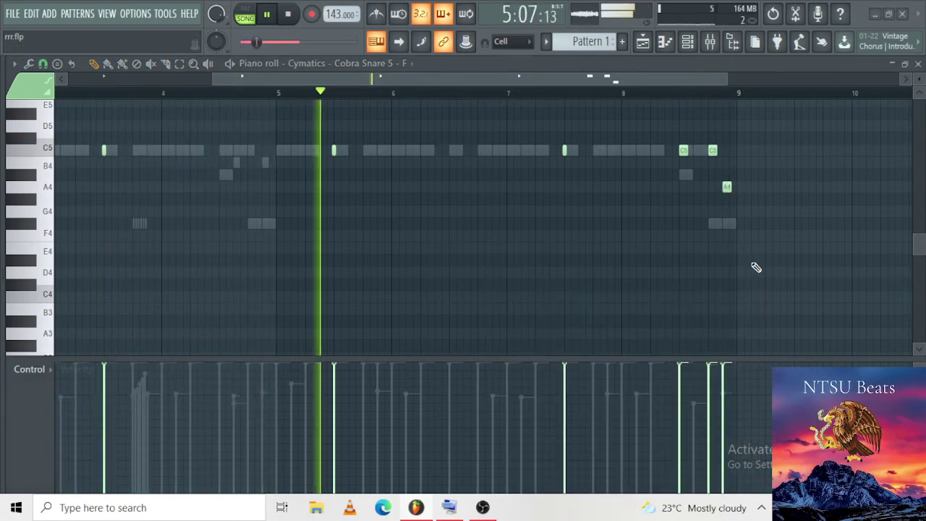
Step: Lower the bar 8 Cobra Snare 5 velocities in descending order, with the second C5 at about 79% and the A4 at about 66%
left_click(724, 395)
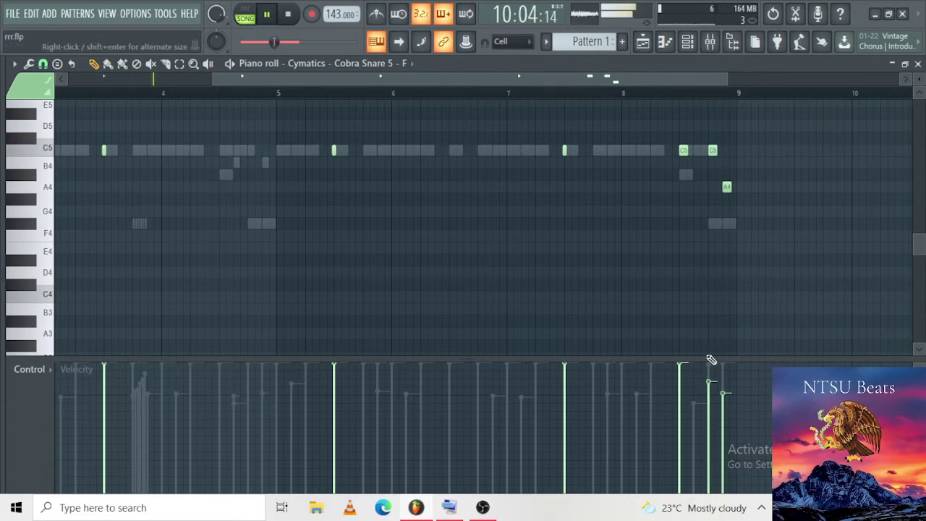
left_click(680, 378)
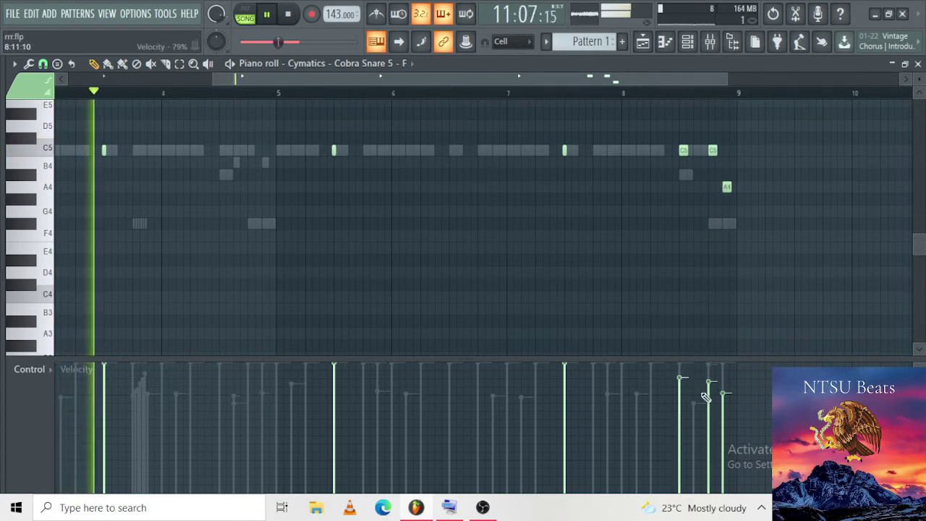
left_click(709, 395)
left_click(722, 409)
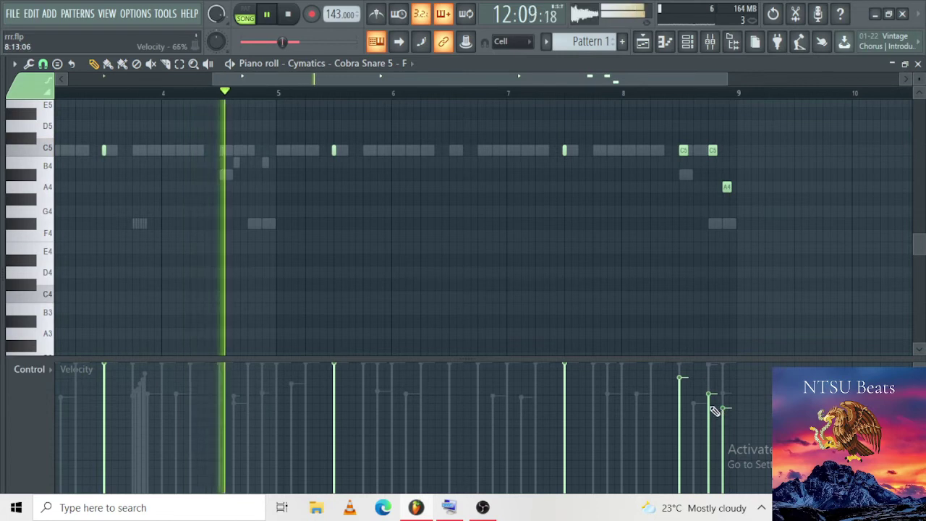
Step: Lower the second bar 8 Cobra Snare 5 note from C5 to B4, delete its A4 note, and replay the ending
scroll(723, 210, "down", 2)
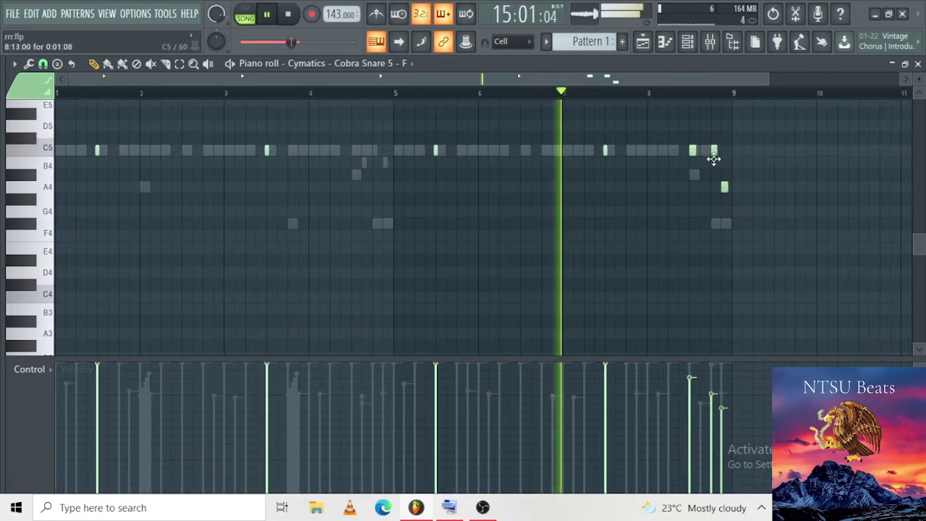
left_click_drag(715, 153, 715, 164)
left_click(695, 45)
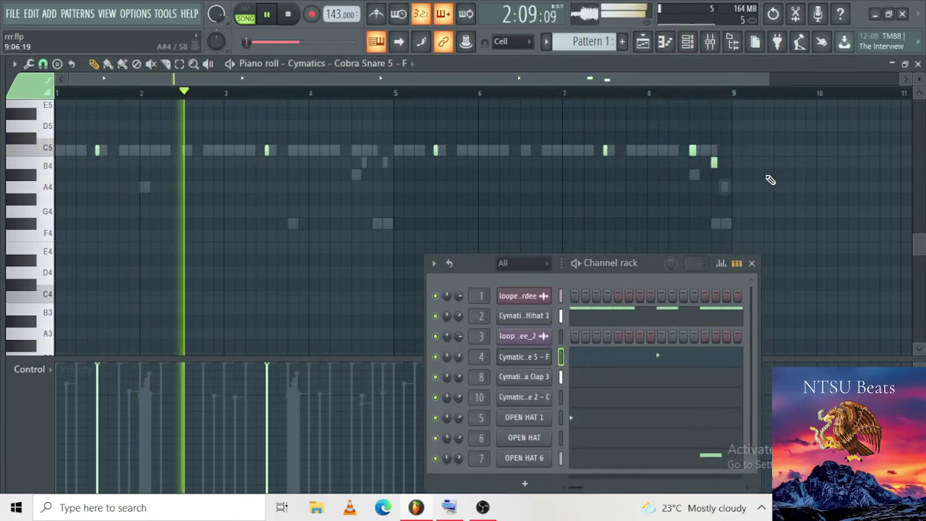
left_click(652, 93)
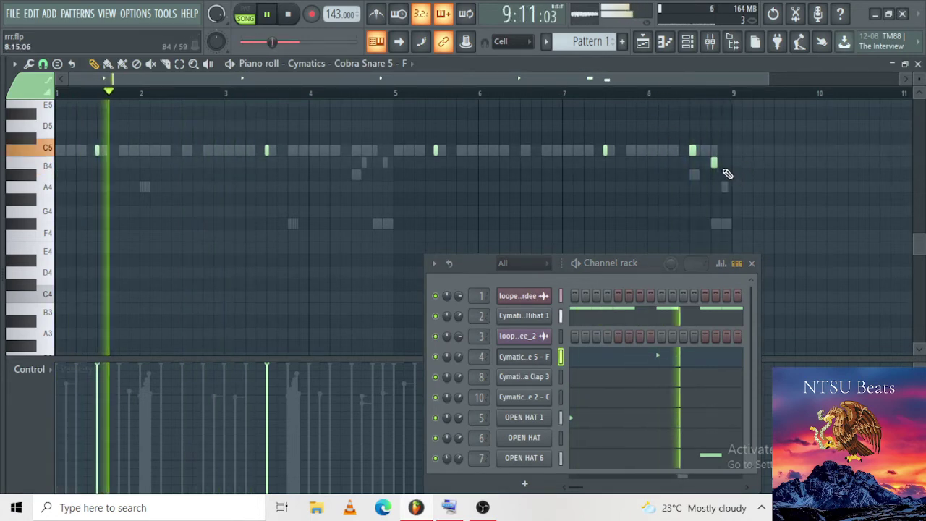
left_click(752, 263)
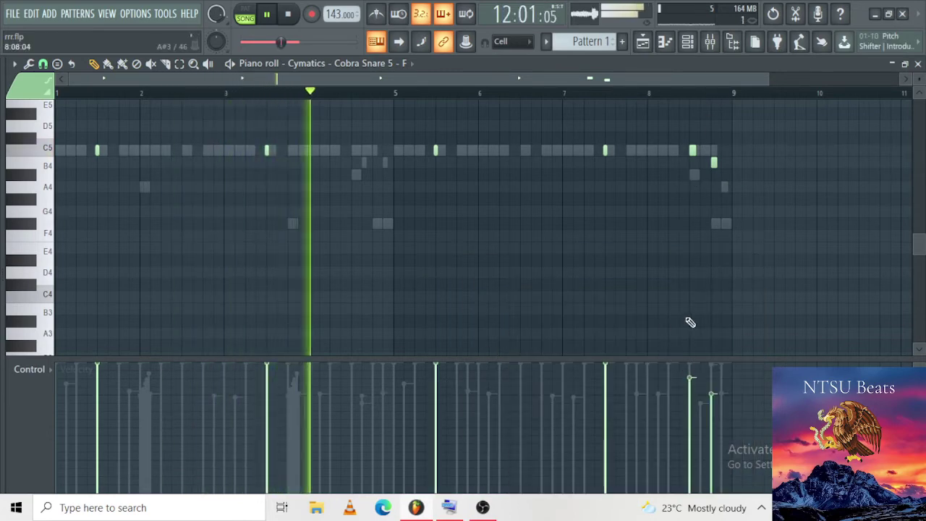
Step: Lower the volume fader of mixer Insert 10 slightly to soften Cobra Snare 2
left_click(690, 45)
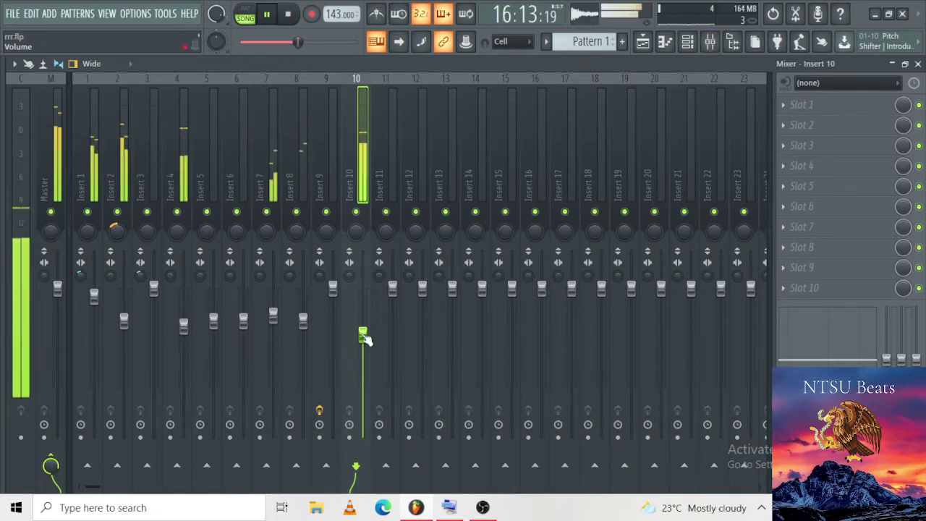
left_click_drag(366, 335, 367, 339)
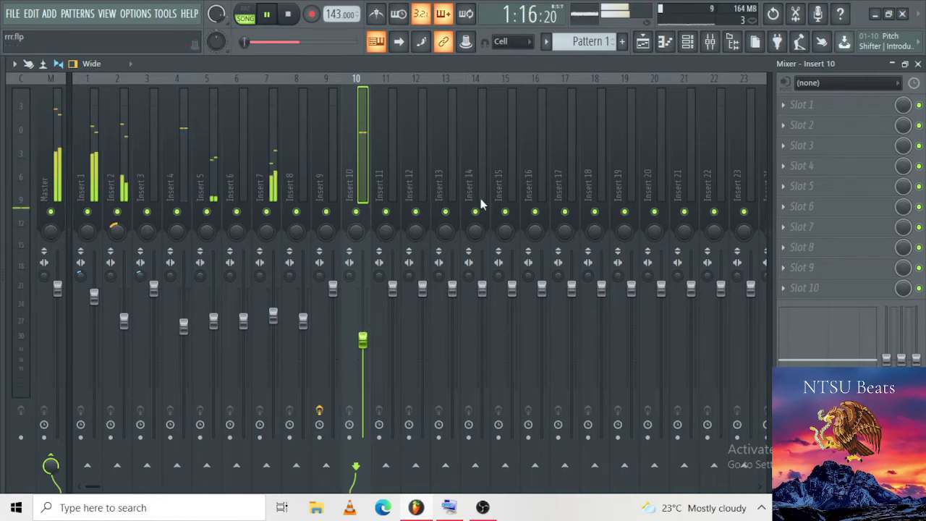
Step: Audition the Cymatics kick samples and load Cymatics - Cobra Kick 7 - F# as a new channel below OPEN HAT 6
left_click(689, 43)
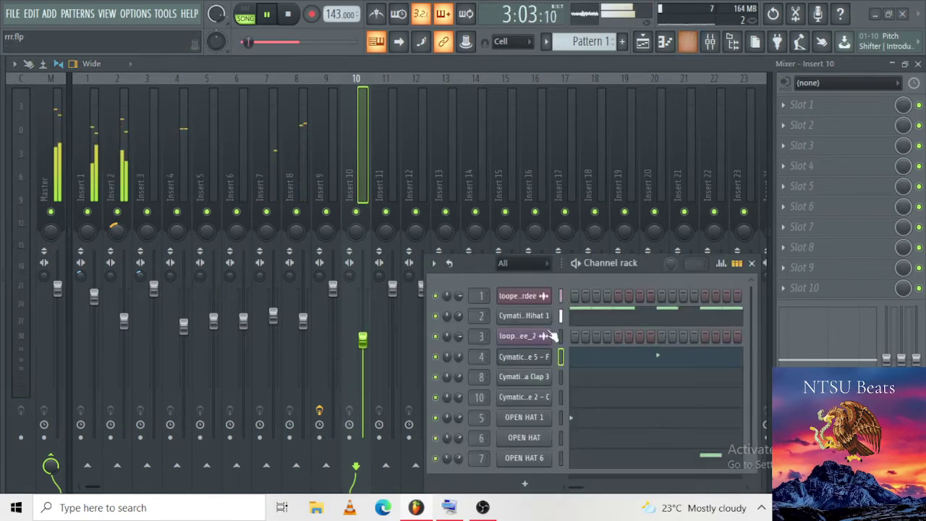
scroll(518, 417, "down", 1)
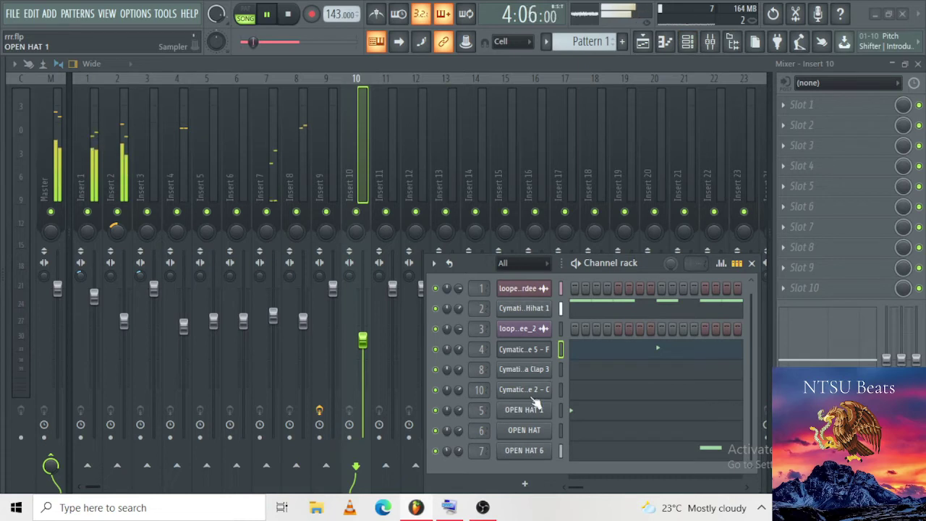
right_click(539, 391)
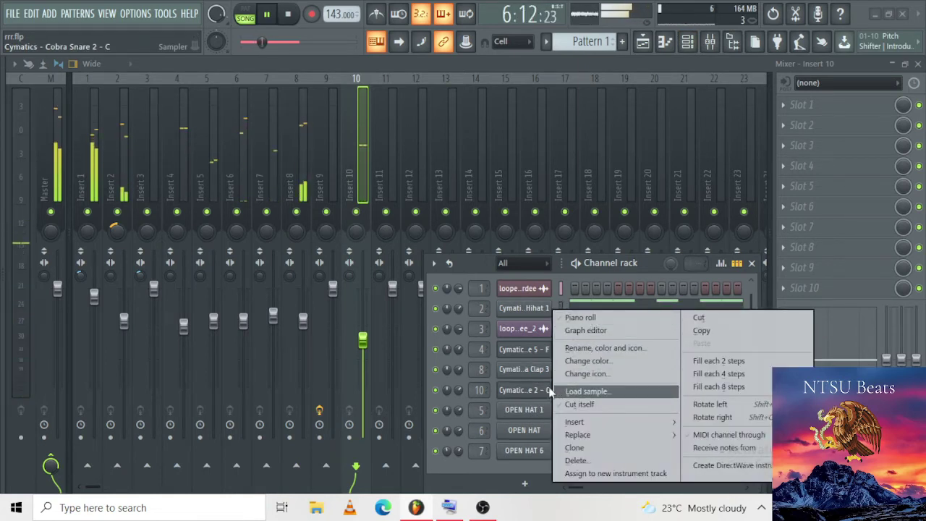
left_click(554, 391)
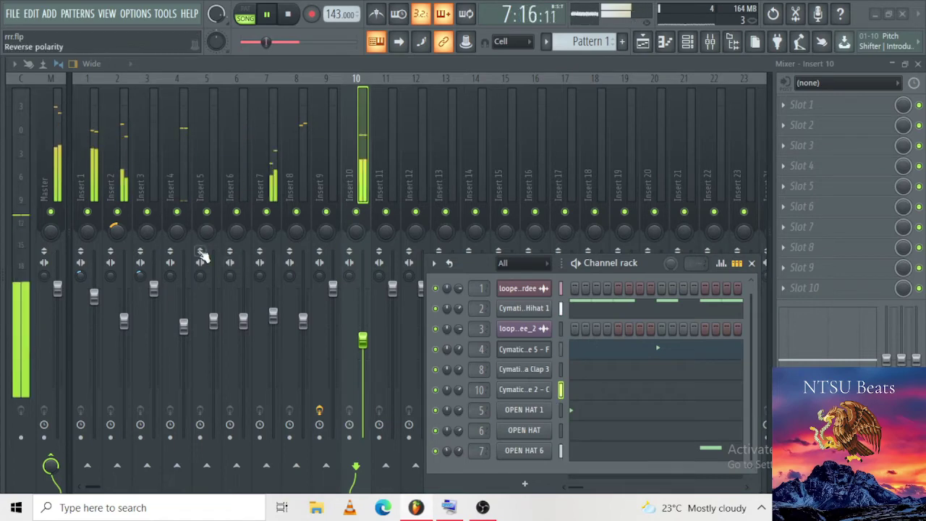
left_click(3, 160)
scroll(3, 162, "down", 5)
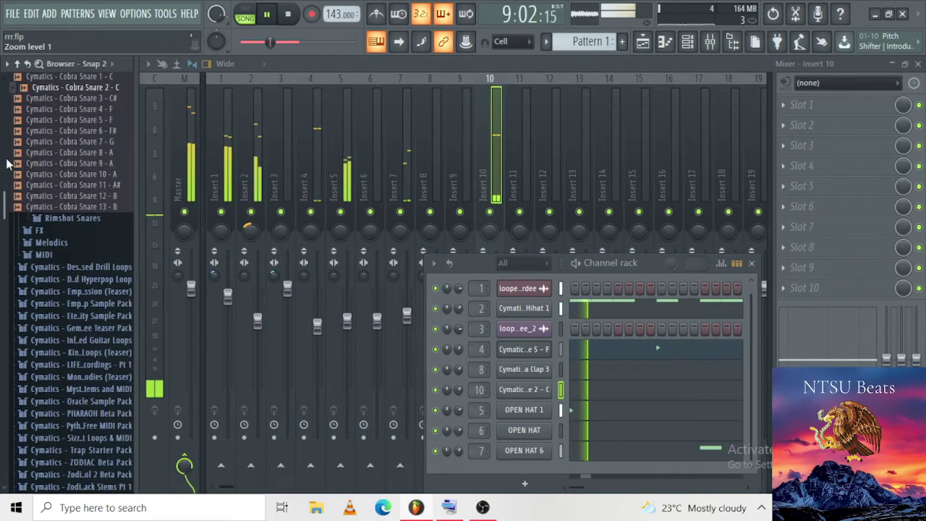
scroll(7, 163, "up", 5)
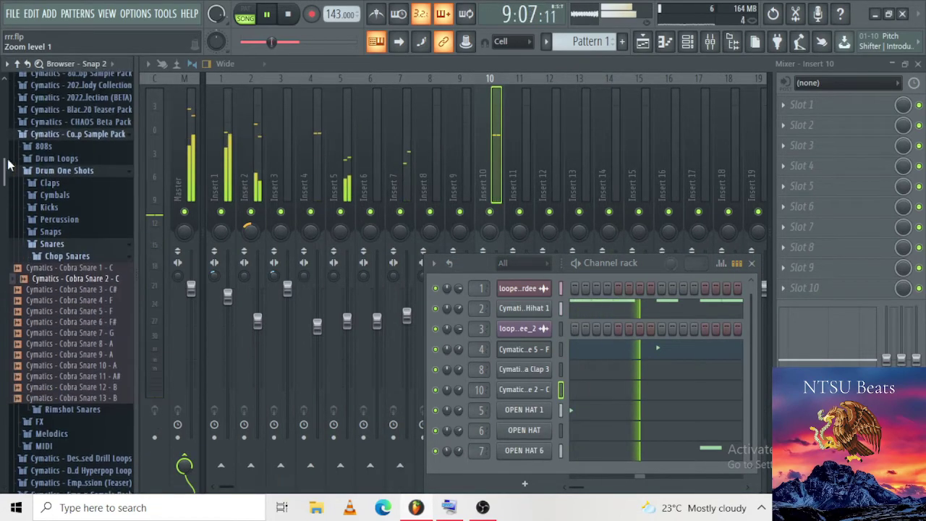
left_click(52, 212)
scroll(65, 224, "down", 3)
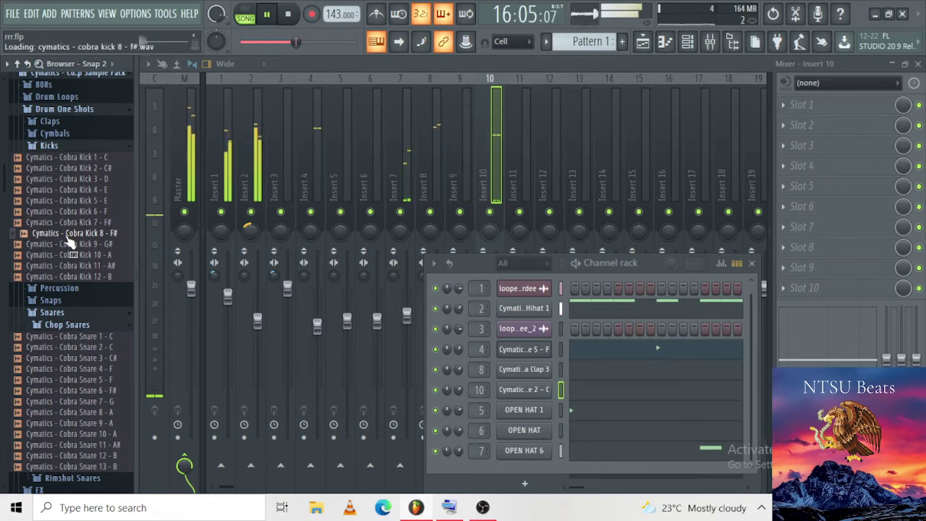
mouse_move(70, 228)
left_mouse_down()
mouse_move(496, 389)
mouse_move(512, 463)
left_mouse_up()
Step: Route Cobra Kick 7 to mixer Insert 11 with a first-step hit, and lower its channel volume to about 66% and its insert fader
scroll(481, 457, "up", 9)
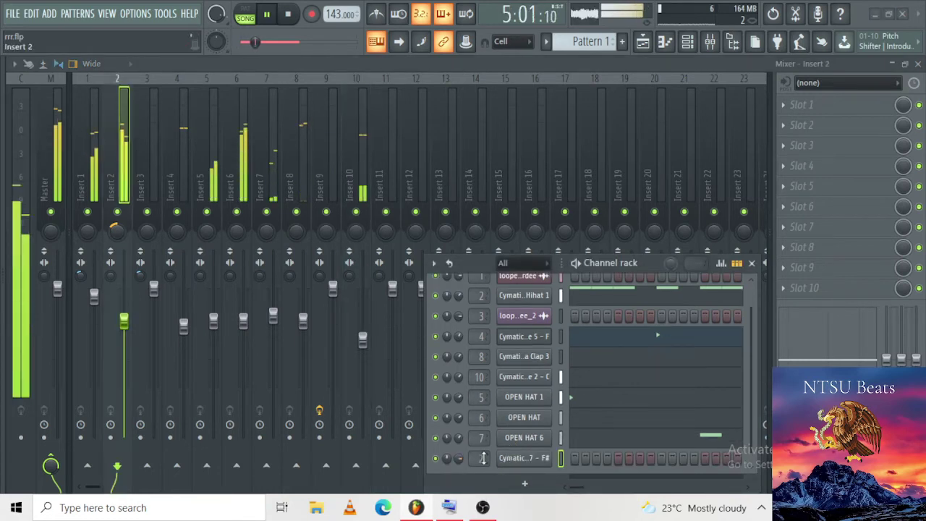
scroll(482, 458, "up", 2)
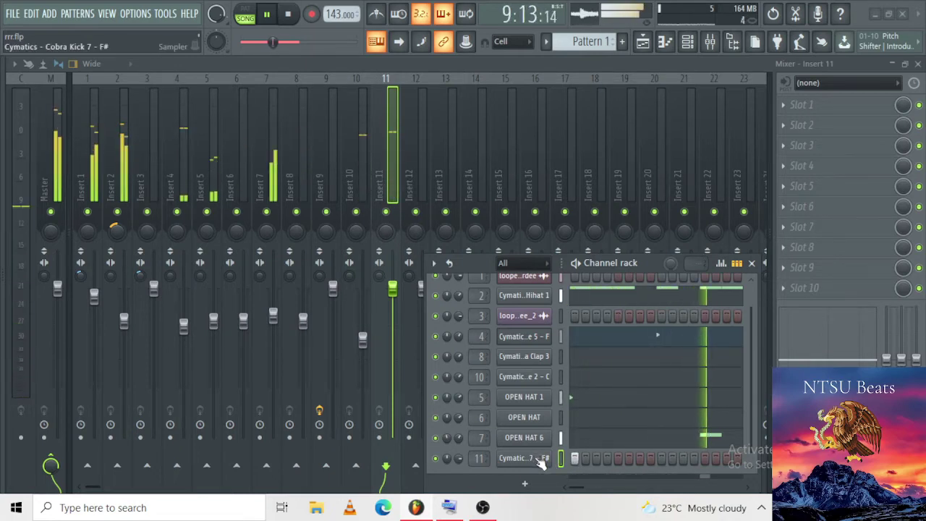
scroll(462, 459, "down", 3)
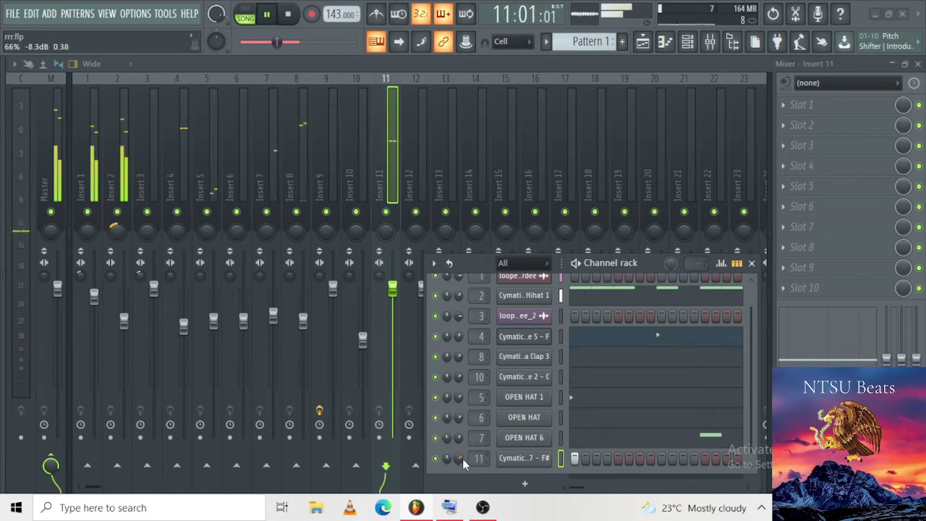
scroll(396, 403, "down", 3)
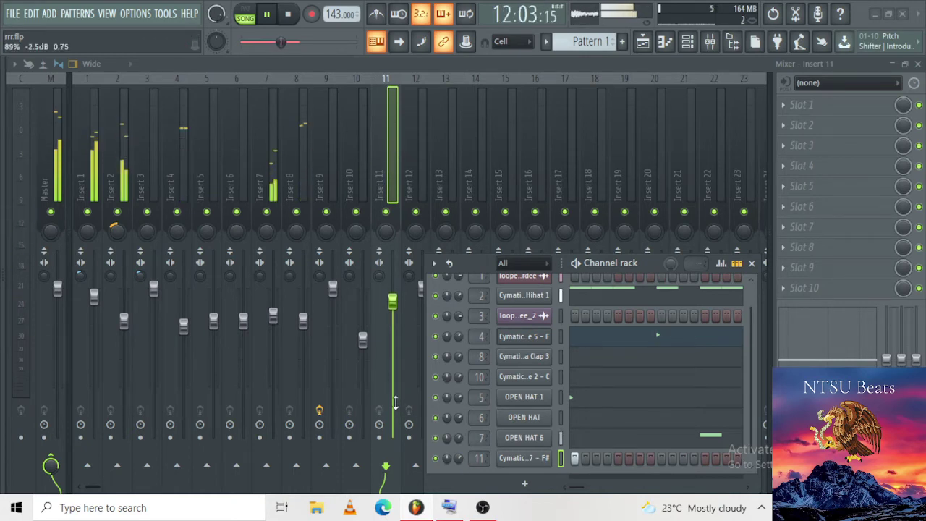
Step: Slightly raise the Boost in the precomputed effects of Cobra Kick 7
left_click(536, 456)
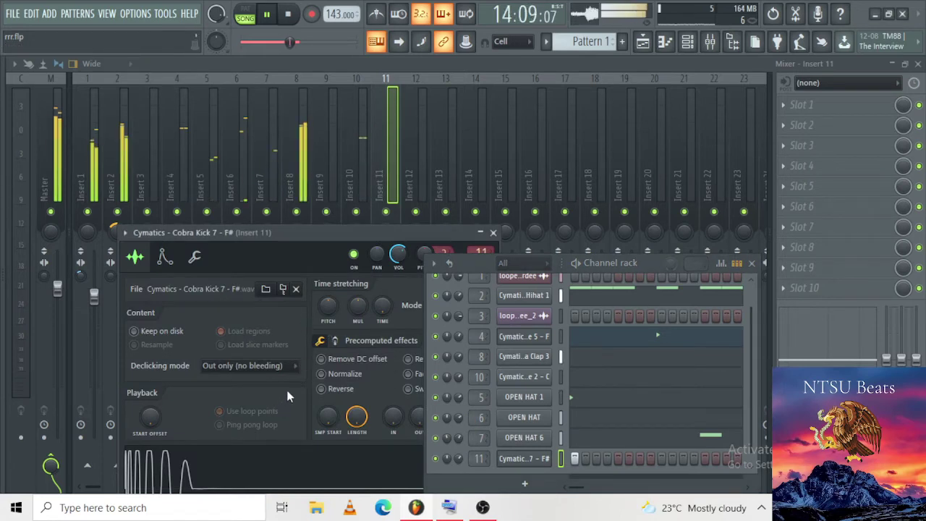
left_click(335, 343)
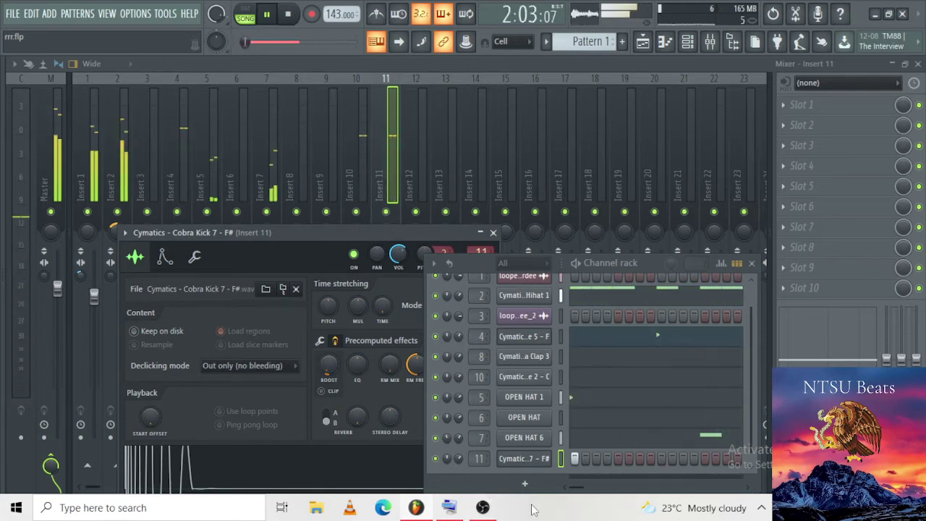
Step: Raise the first Cobra Kick 7 note's velocity to maximum in its piano roll and audition it from the start
right_click(547, 462)
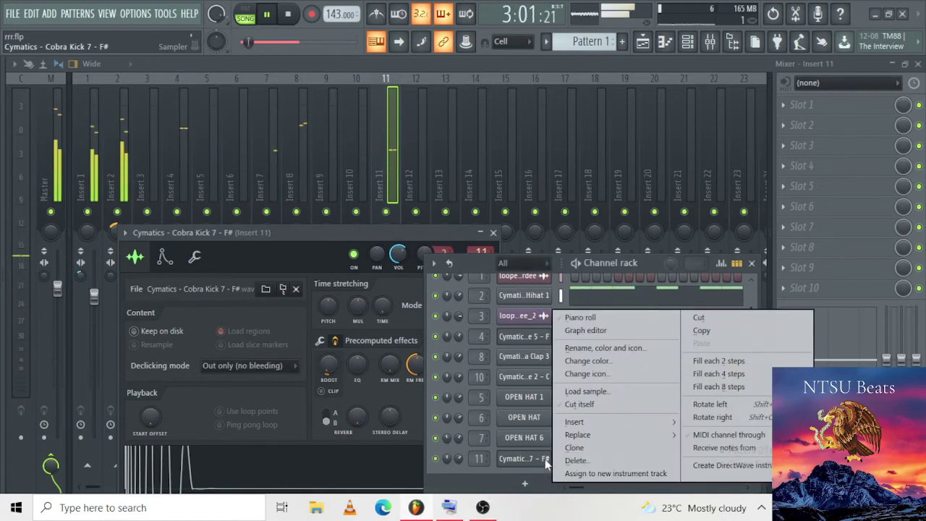
left_click(585, 319)
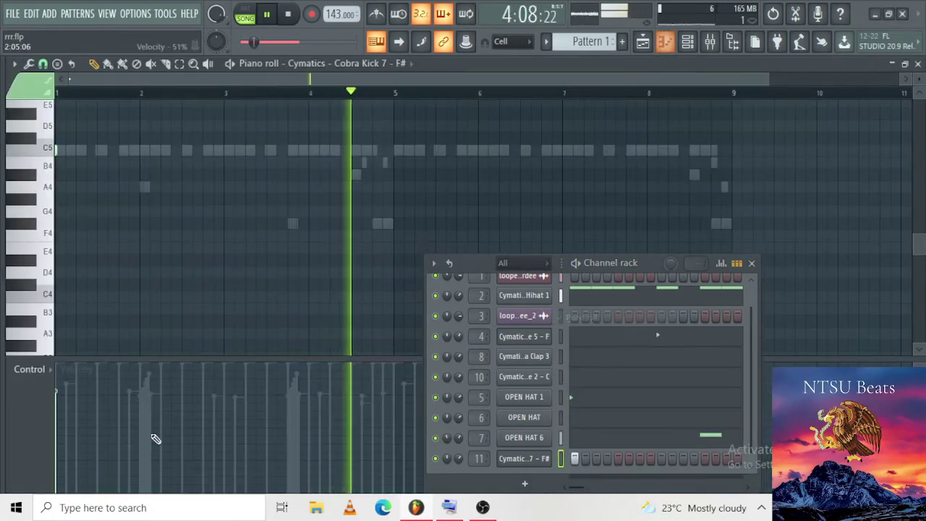
key("space")
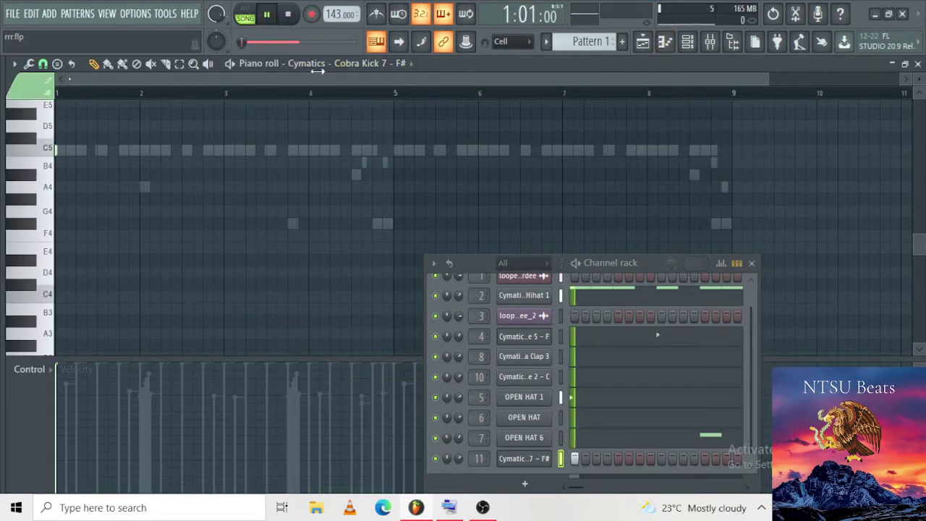
key("space")
Step: Lower the Insert 11 fader to about 82% (-4.3 dB) while playing the kick
left_click(711, 43)
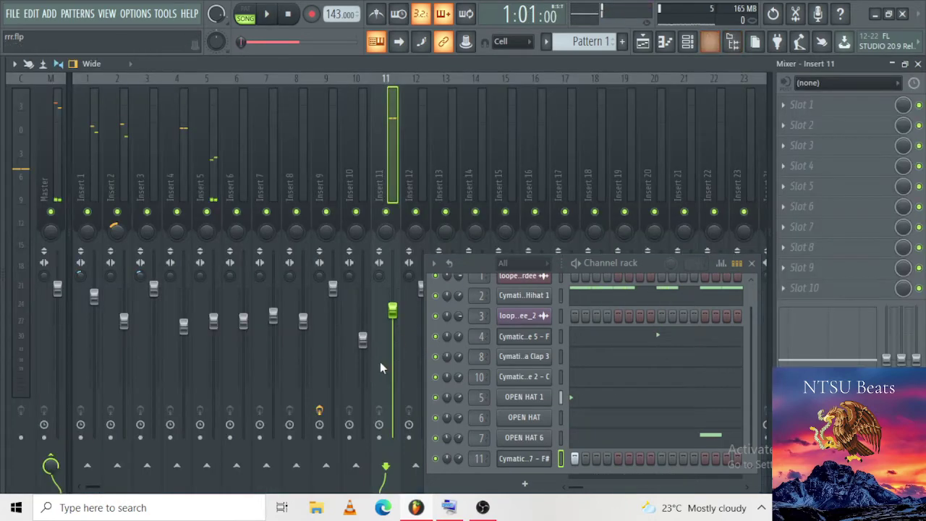
key("space")
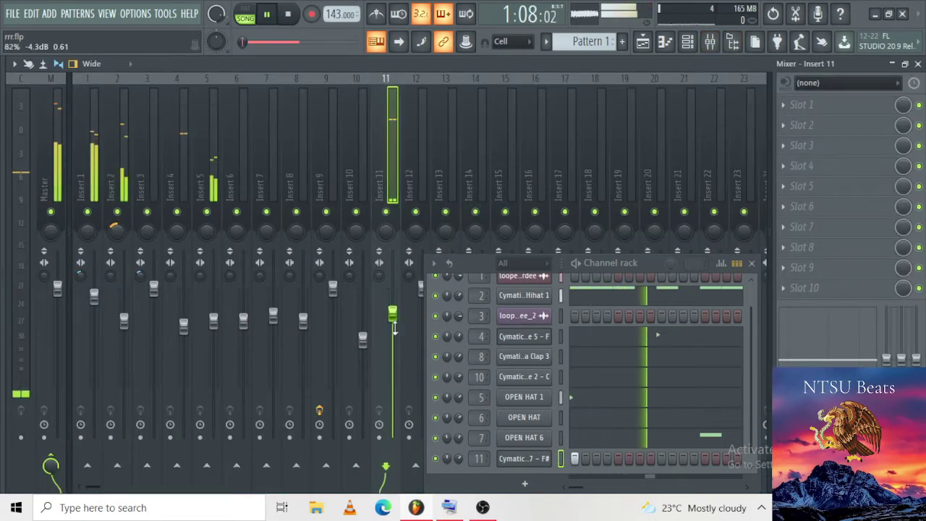
key("space")
Step: Add C5 Cobra Kick 7 notes at step 5 of bar 2, step 1 of bar 3, and steps 5 and 11 of bar 4
left_click(679, 45)
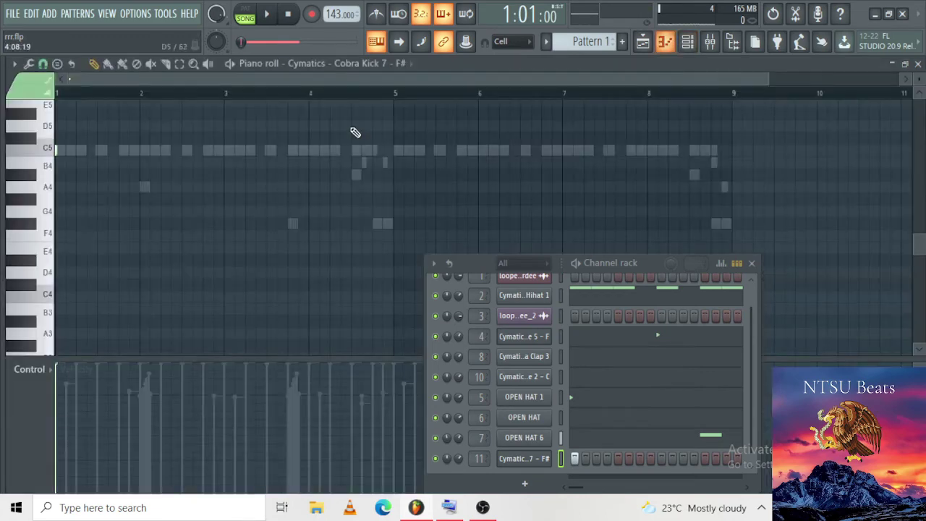
key("space")
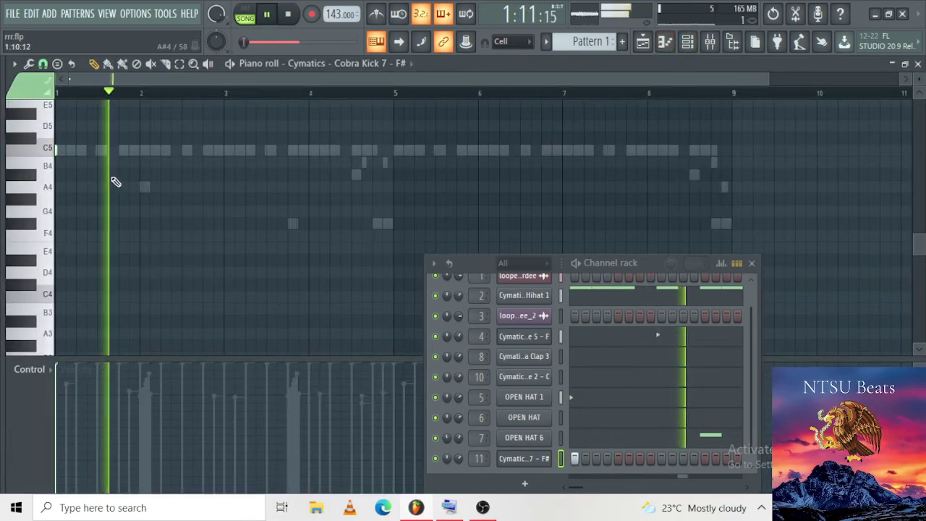
left_click(165, 150)
left_click(224, 150)
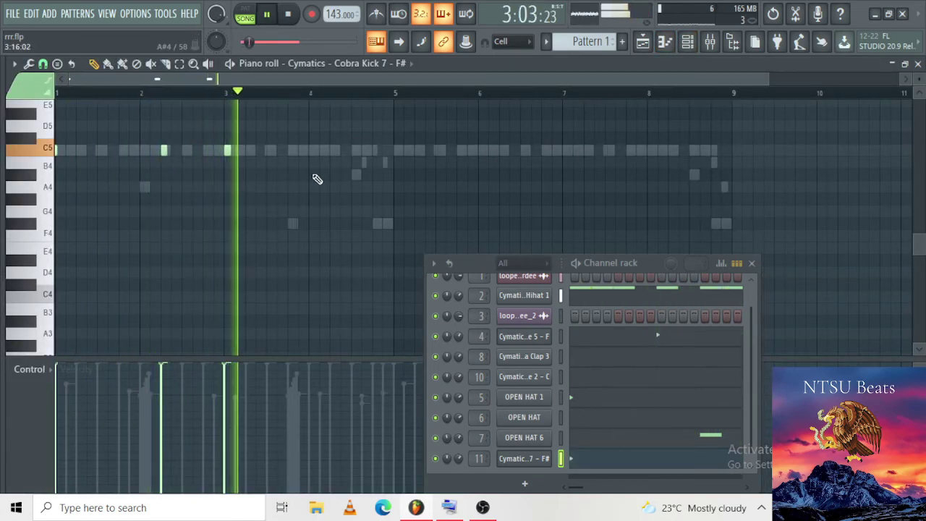
left_click(333, 150)
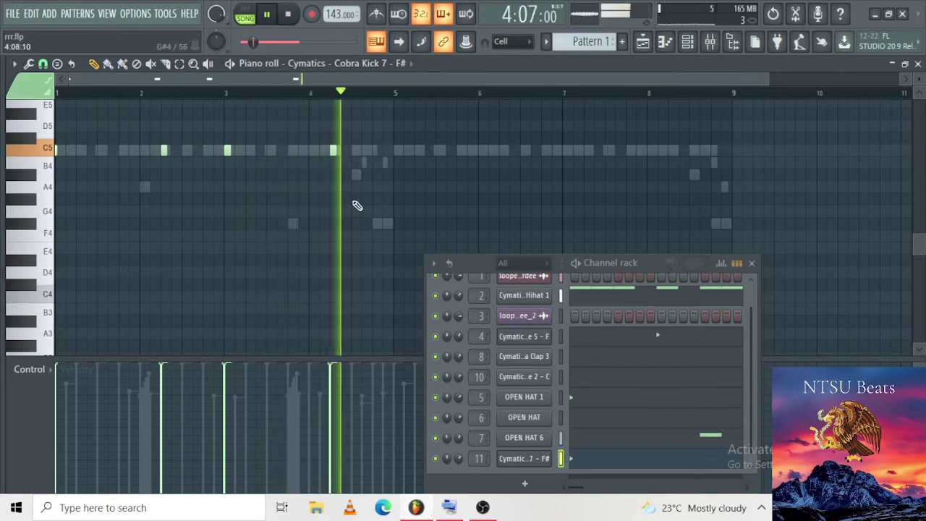
left_click(365, 150)
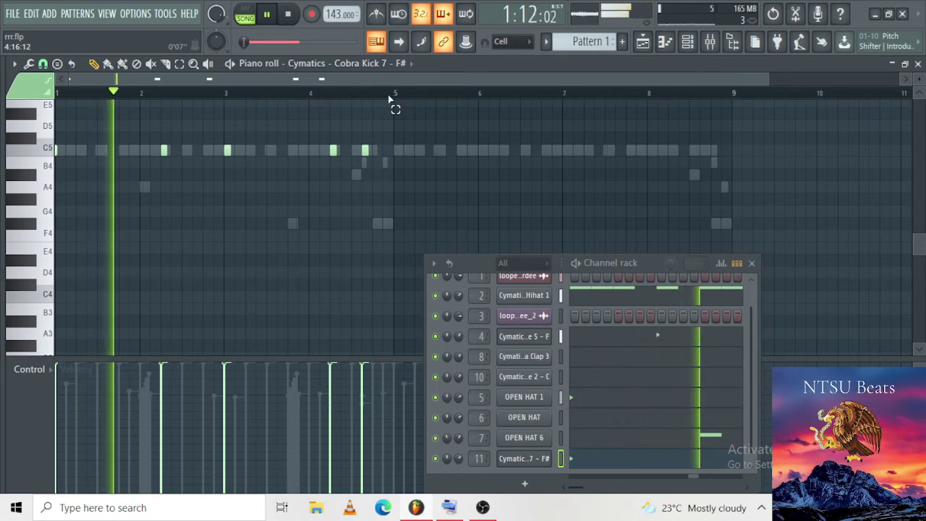
Step: Duplicate the bars 1–4 Cobra Kick 7 notes into bars 5–8 and play the last bars
left_click_drag(395, 96, 55, 129)
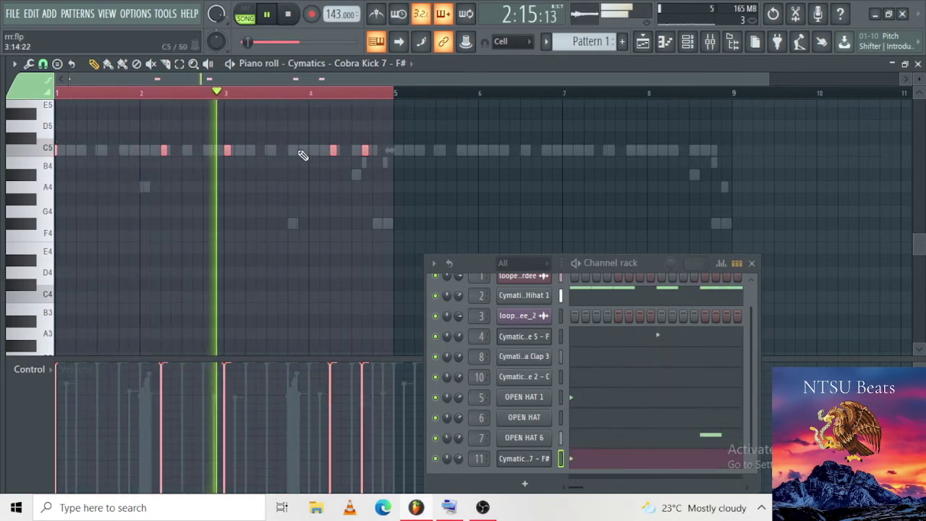
key("ctrl+b")
left_click(576, 101)
Step: Add an extra C5 Cobra Kick 7 note at step 9 of bar 8 and play back the second half
scroll(621, 155, "down", 2)
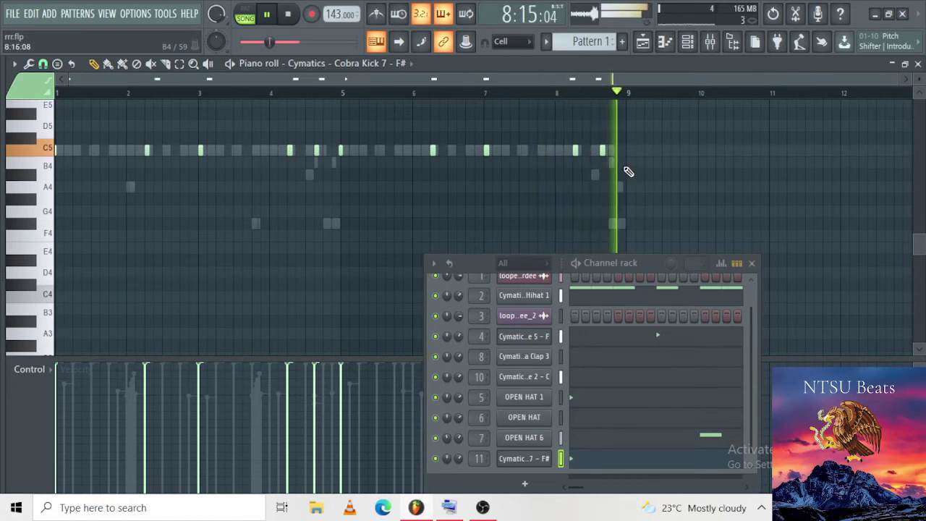
scroll(628, 171, "up", 2)
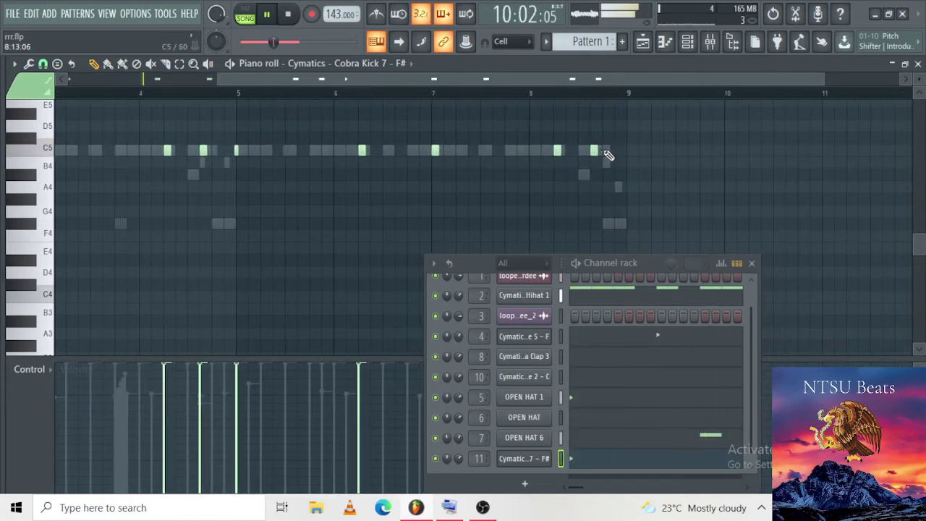
scroll(592, 155, "down", 2)
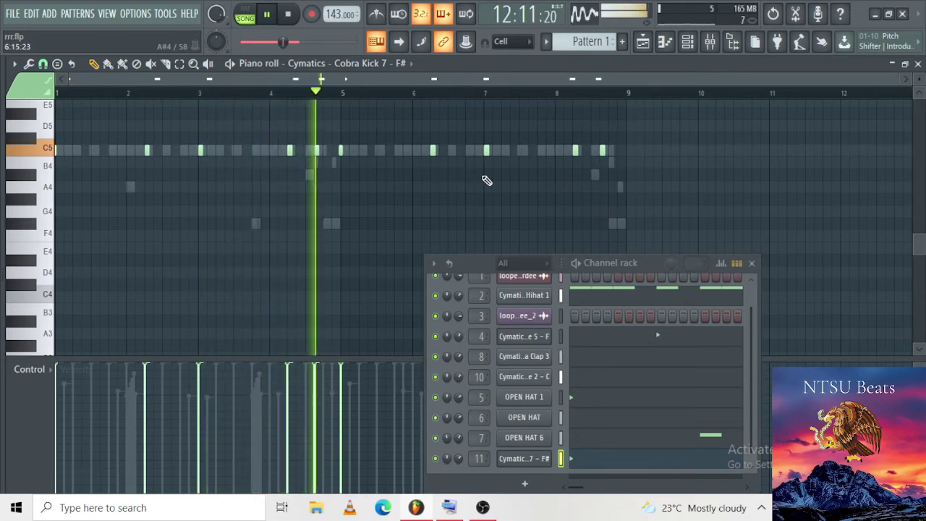
scroll(694, 172, "up", 2)
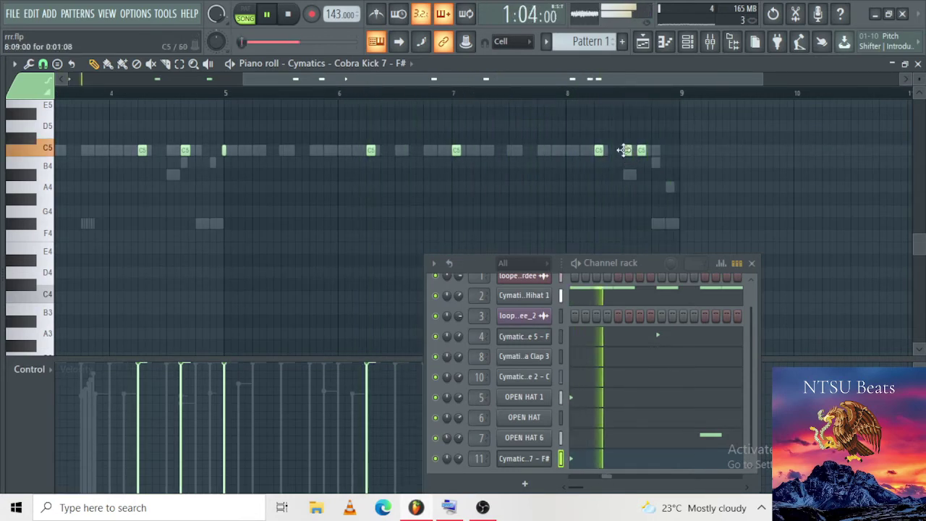
left_click(322, 98)
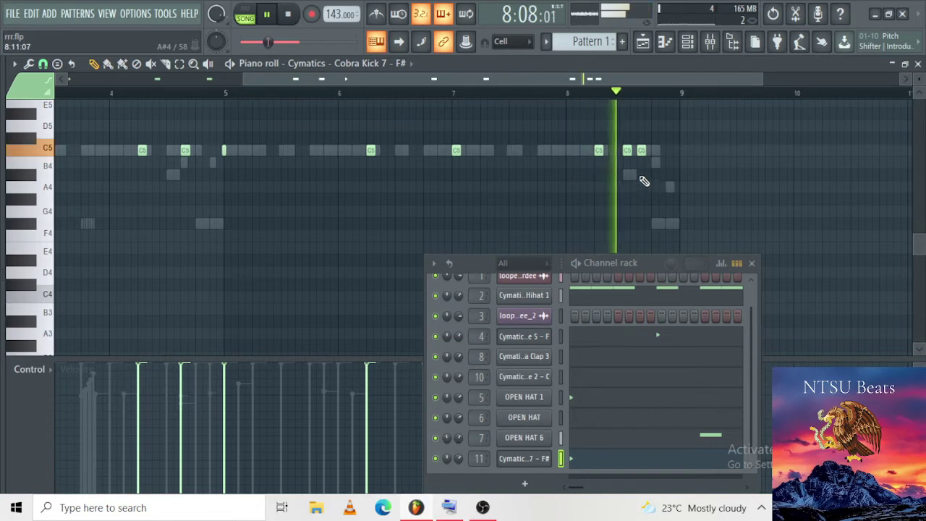
Step: Try an extra C5 Cobra Kick 7 note at step 13 of bar 8 and undo the latest note additions
left_click(656, 151)
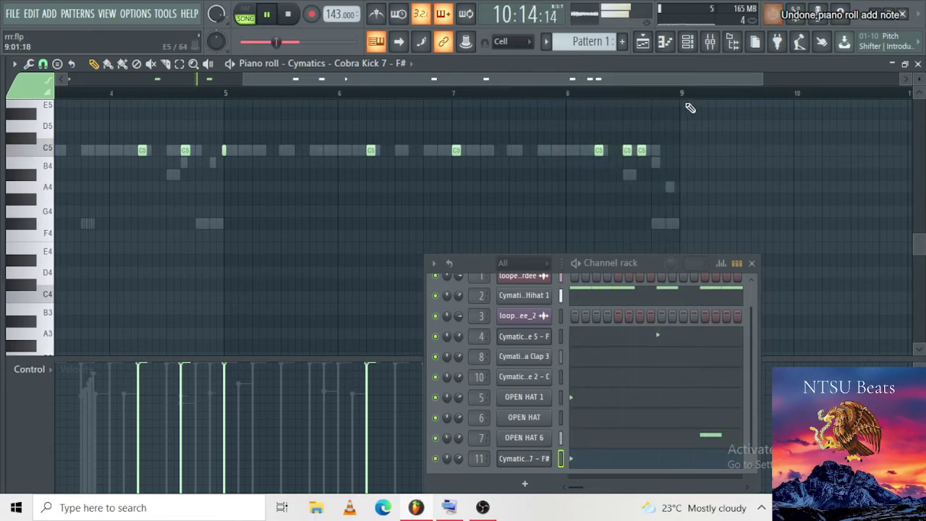
scroll(423, 189, "down", 3)
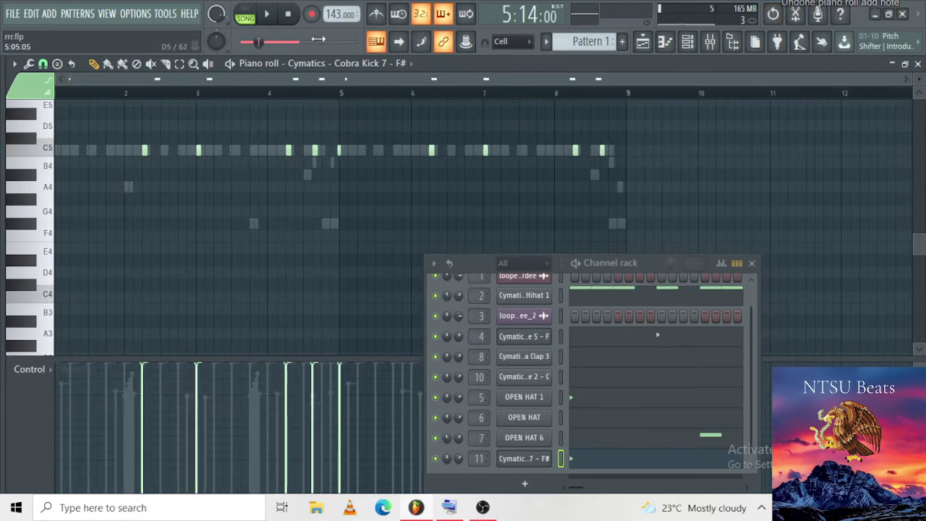
left_click(290, 15)
key("space")
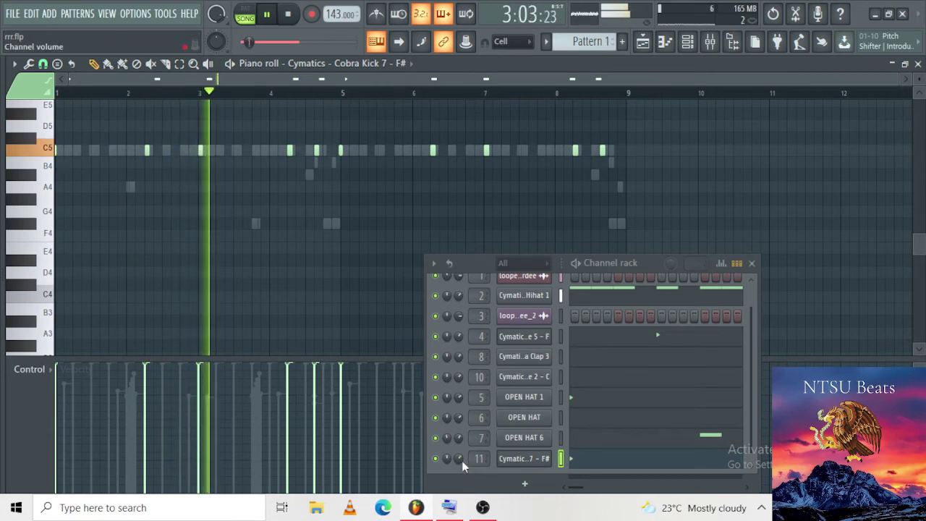
Step: Check the kick's level in the mixer during playback and return to the Cobra Kick 7 piano roll
key("F9")
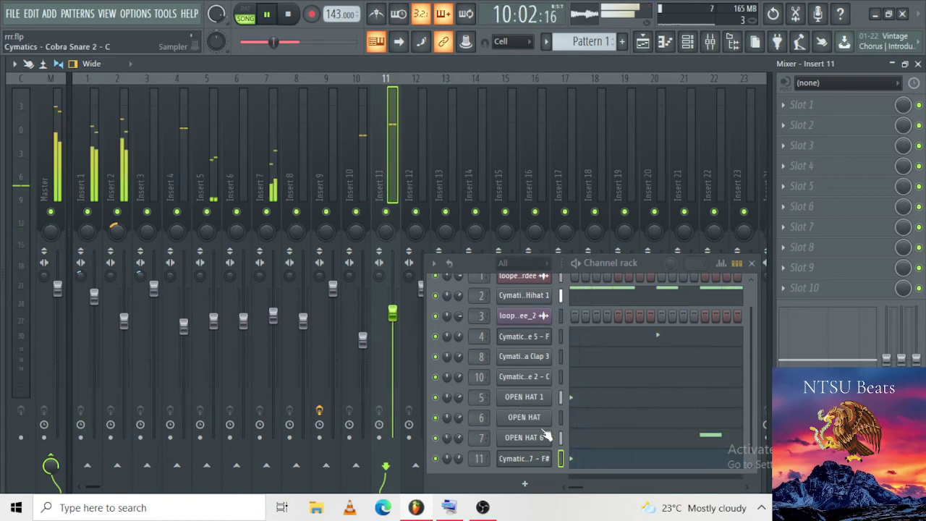
right_click(538, 461)
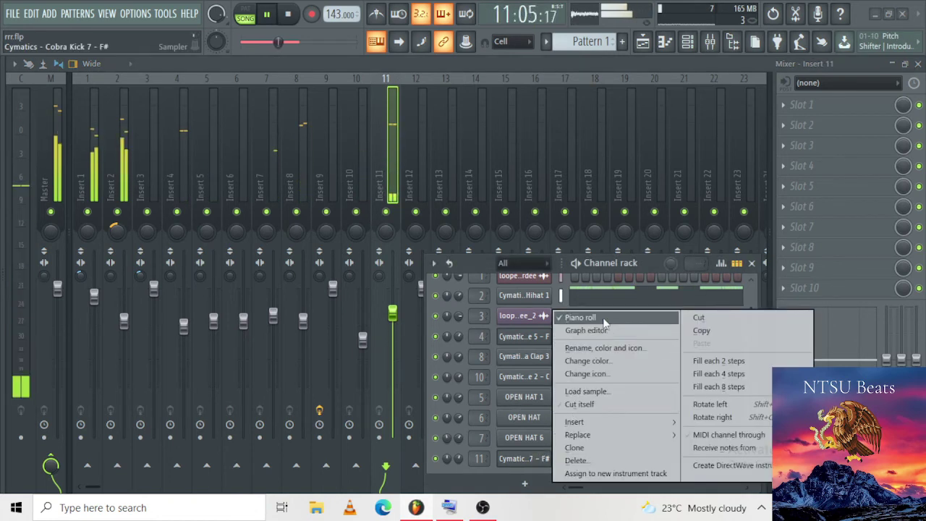
left_click(604, 320)
right_click(542, 460)
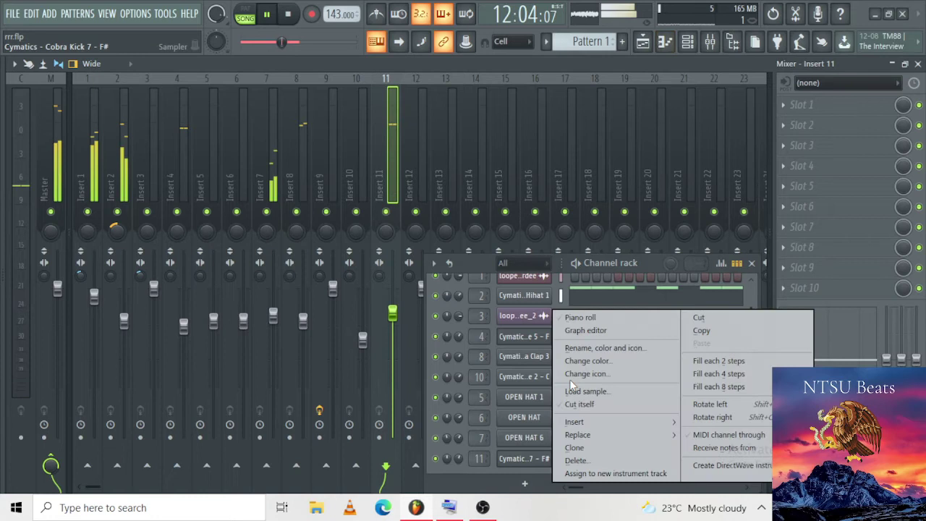
left_click(572, 318)
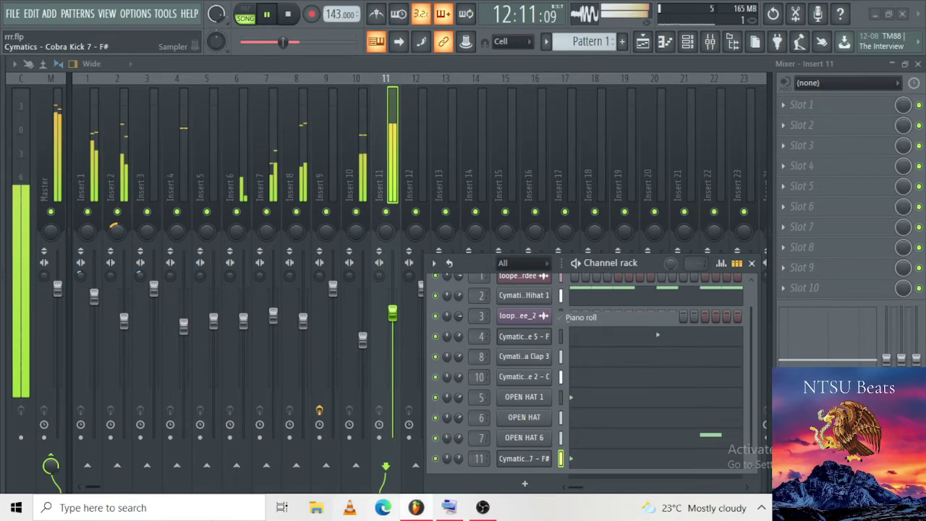
key("F7")
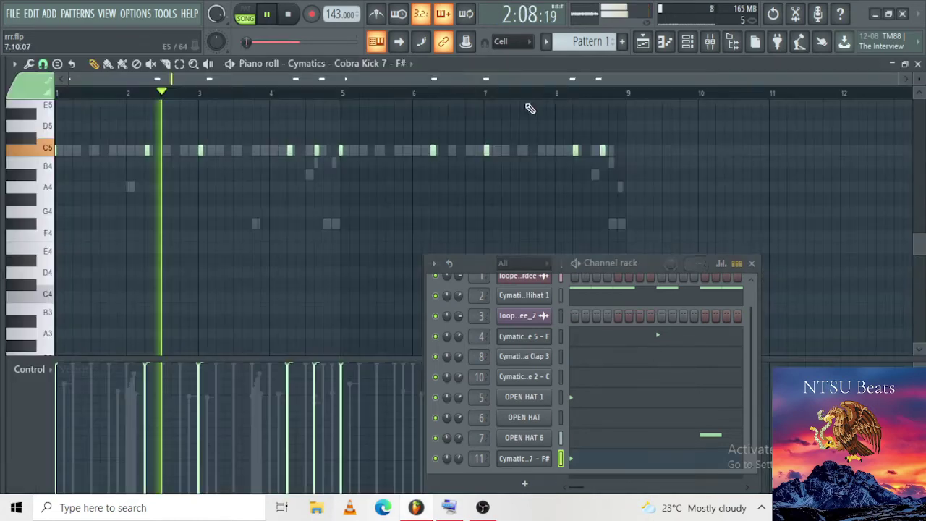
Step: Add C5 Cobra Kick 7 notes at steps 9, 13 and 15 of bar 8 and play the ending
left_click(548, 93)
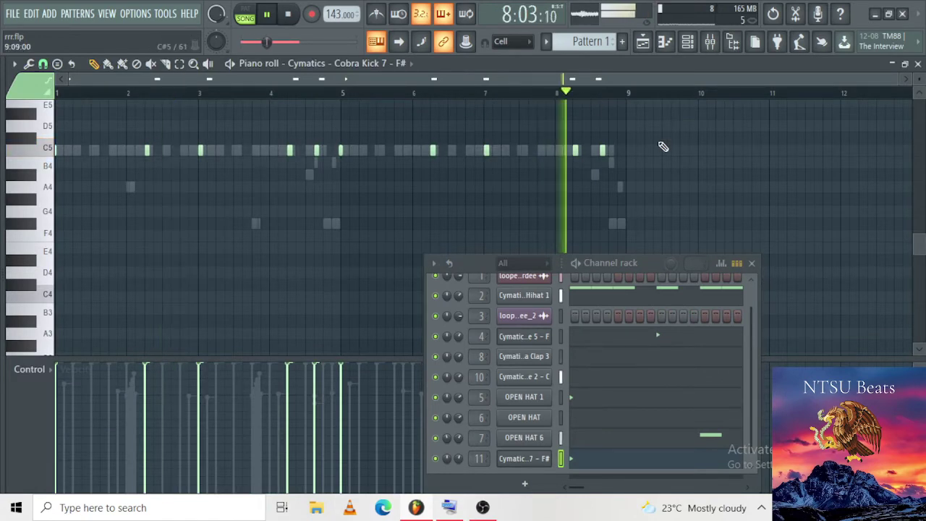
scroll(641, 173, "up", 3)
key("space")
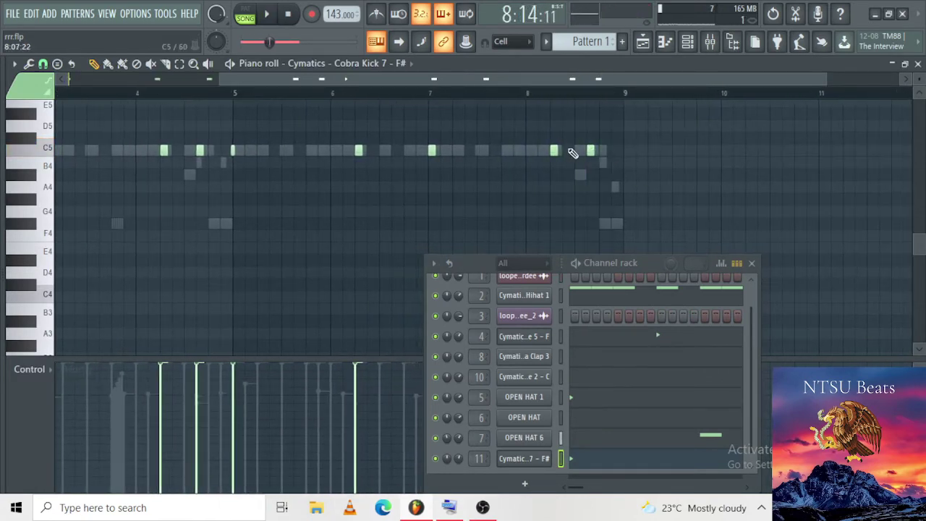
left_click(465, 92)
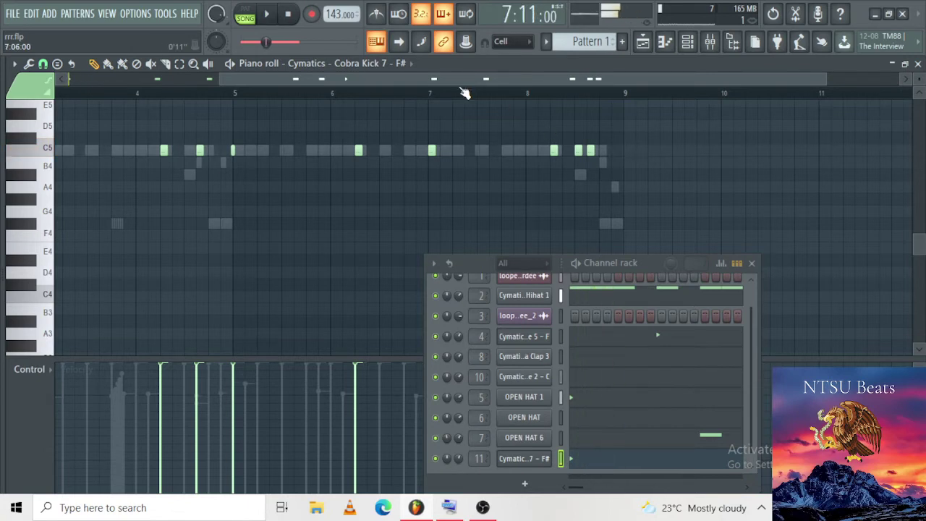
key("space")
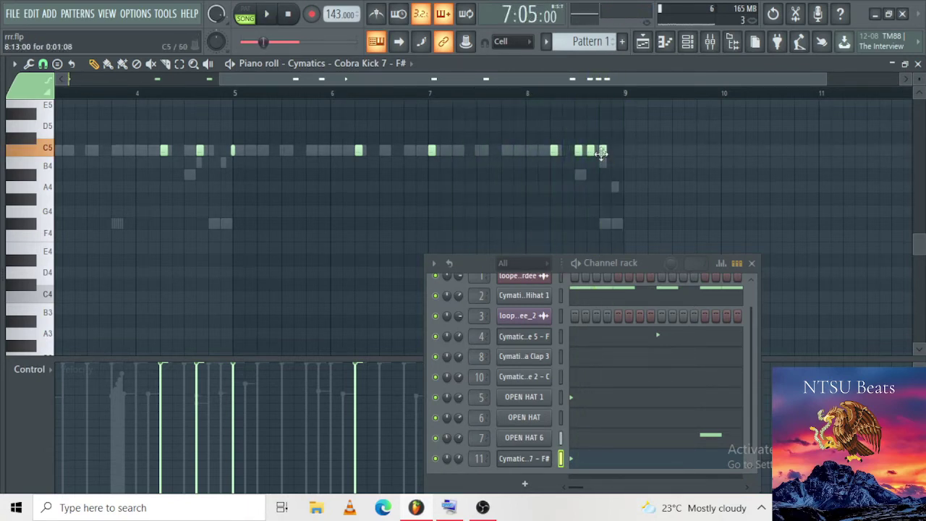
scroll(629, 172, "up", 3)
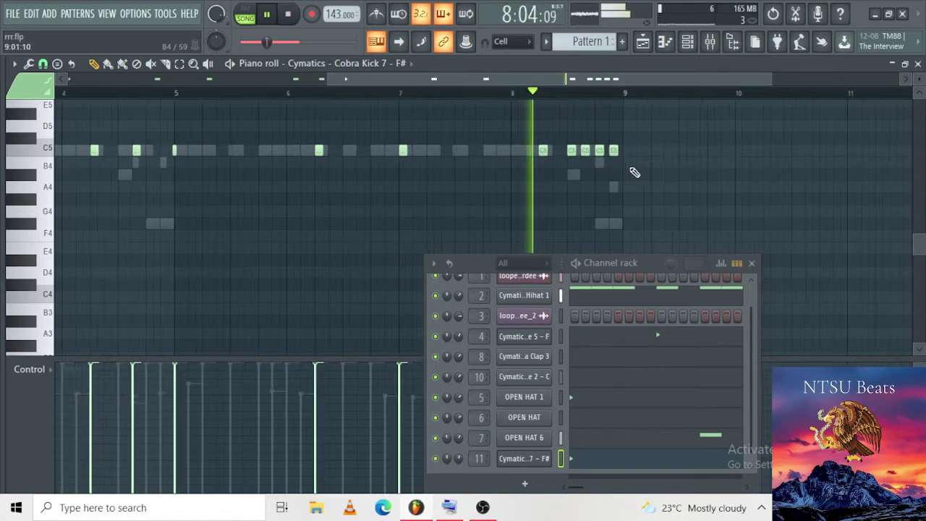
scroll(637, 172, "down", 4)
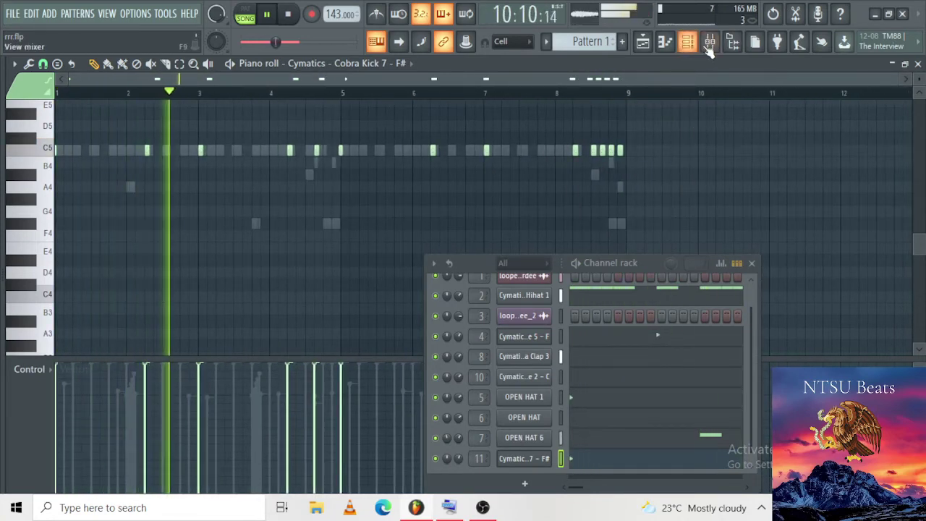
Step: In the browser, collapse the Kicks folder of the Cymatics Cobra sample pack and expand its 808s folder
mouse_move(2, 190)
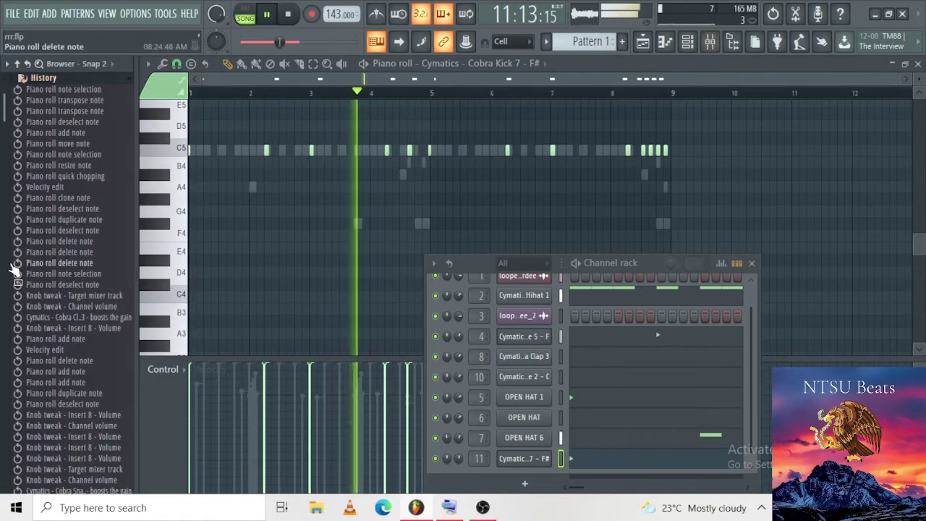
scroll(16, 272, "down", 5)
scroll(15, 273, "down", 15)
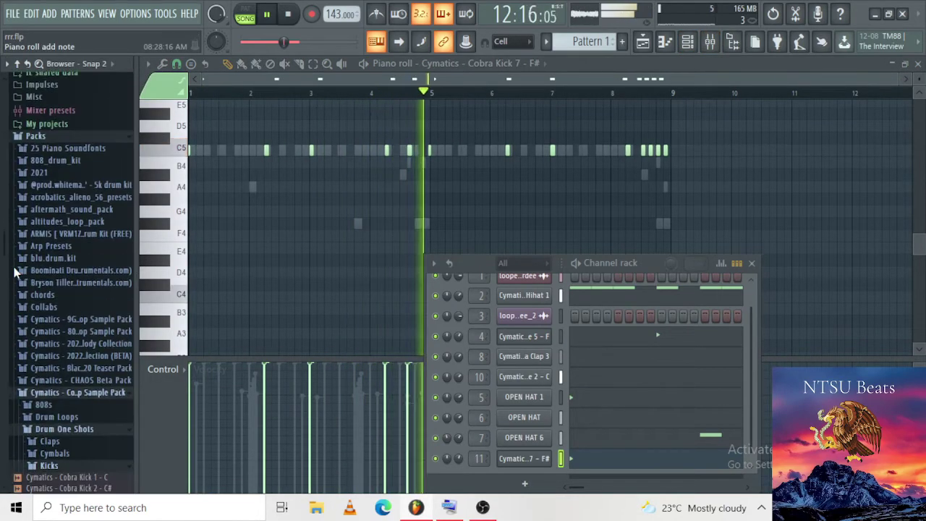
scroll(16, 272, "down", 4)
left_click(61, 159)
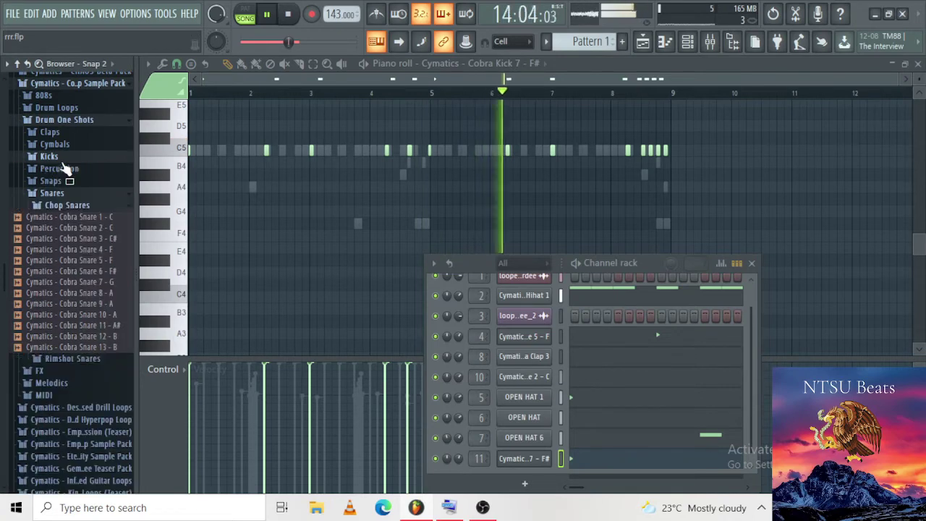
left_click(67, 96)
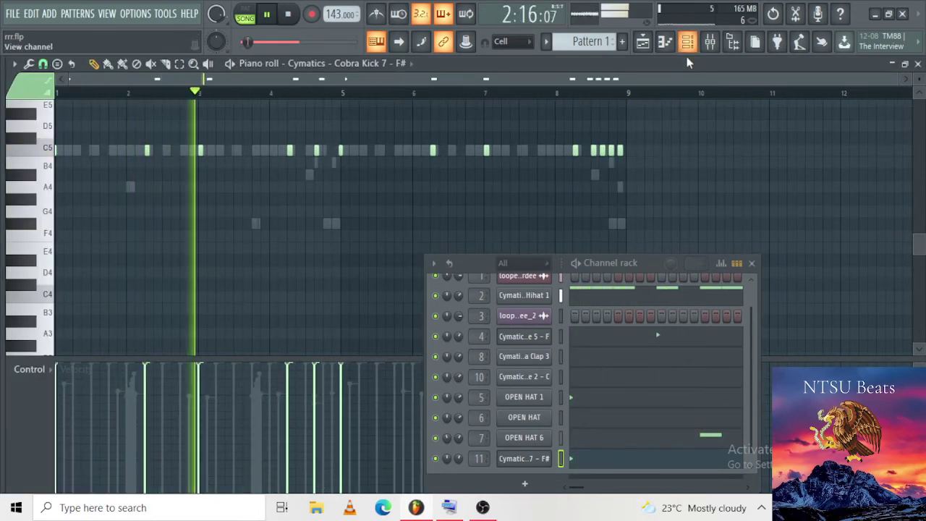
Step: Transpose the bar 8 kick notes at steps 11, 13 and 15 down to B4, A#4 and A4 respectively
scroll(661, 182, "up", 5, "ctrl")
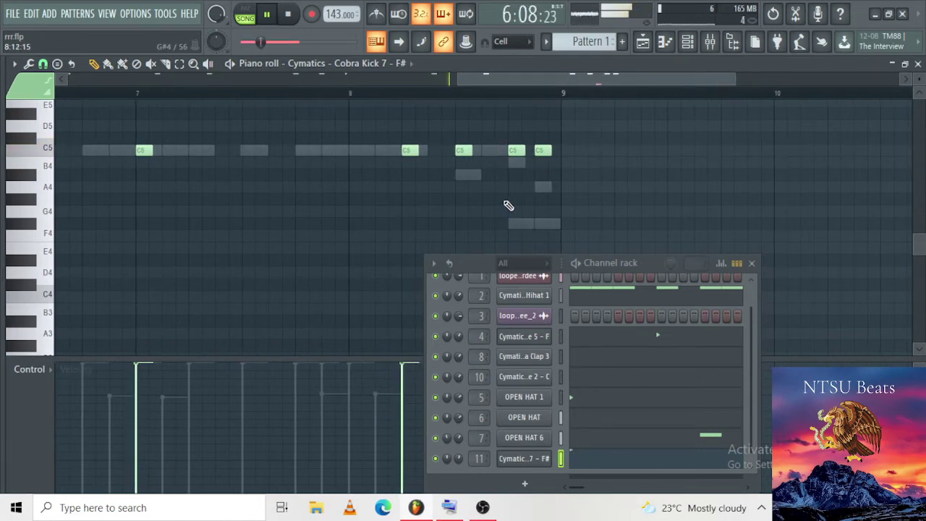
key("ctrl+z")
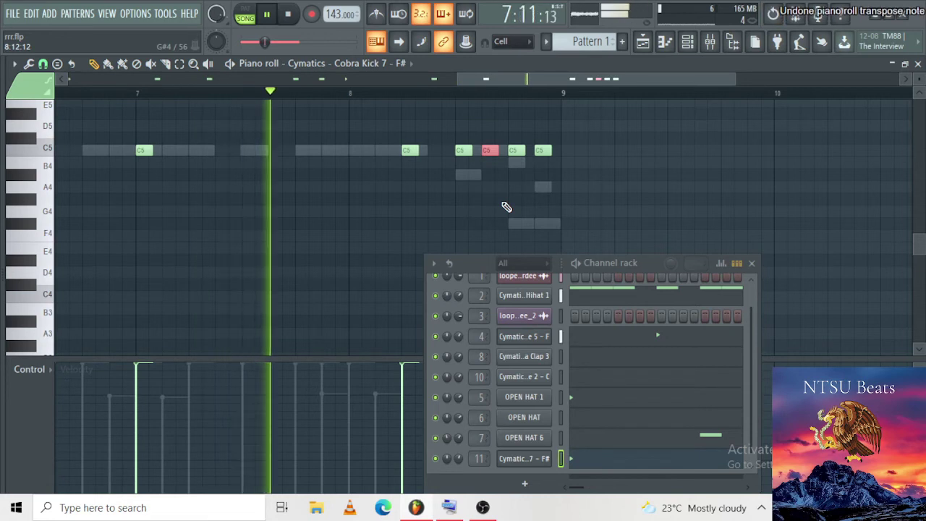
key("Down")
key("ctrl+d")
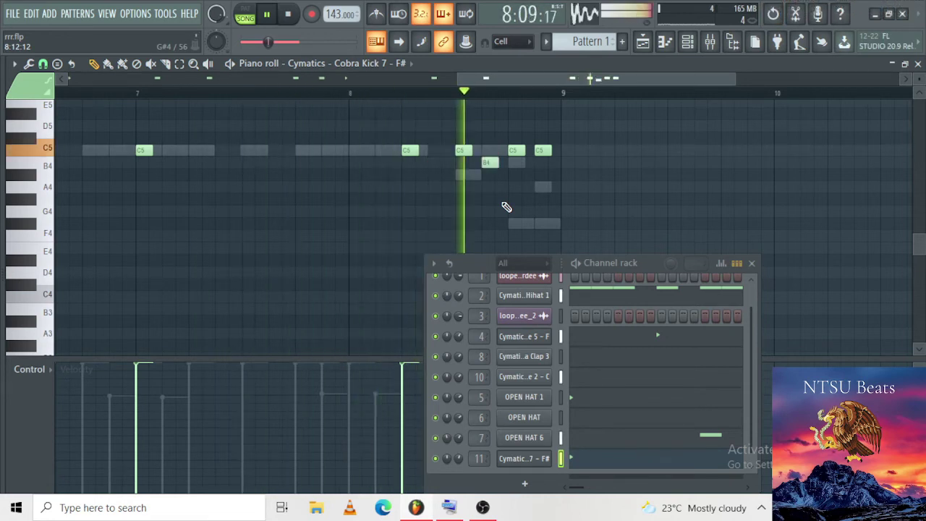
left_click(517, 150)
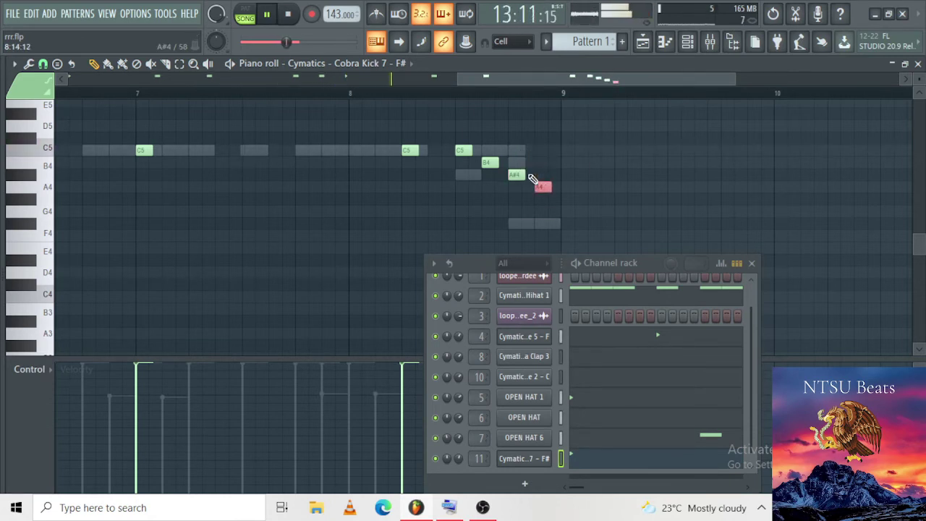
Step: Close the channel rack and lower the velocities of the last three kick notes in a descending ramp
left_click(754, 263)
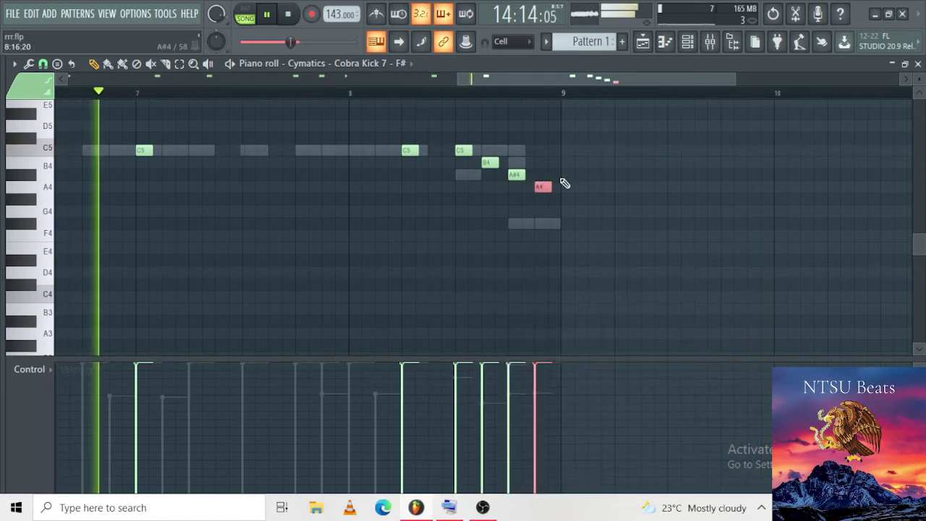
left_click_drag(563, 191, 457, 161)
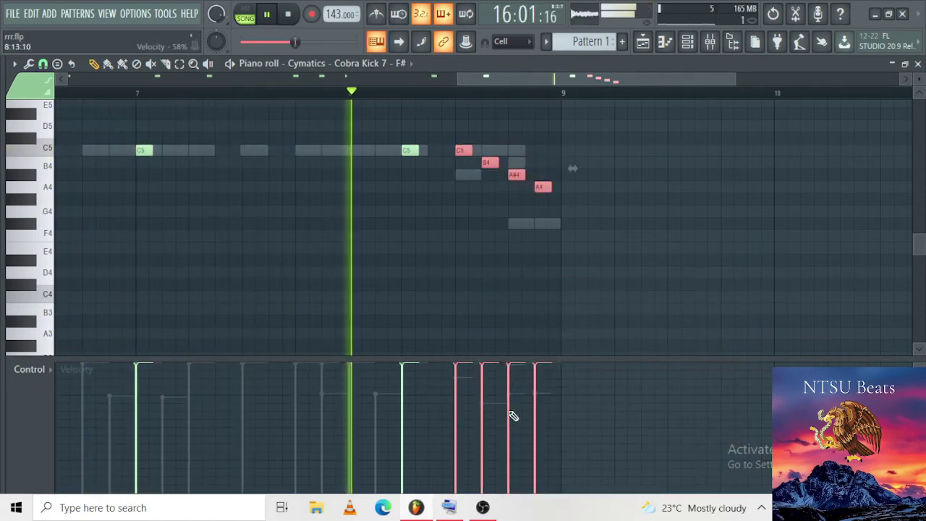
left_click(509, 294)
left_click(351, 78)
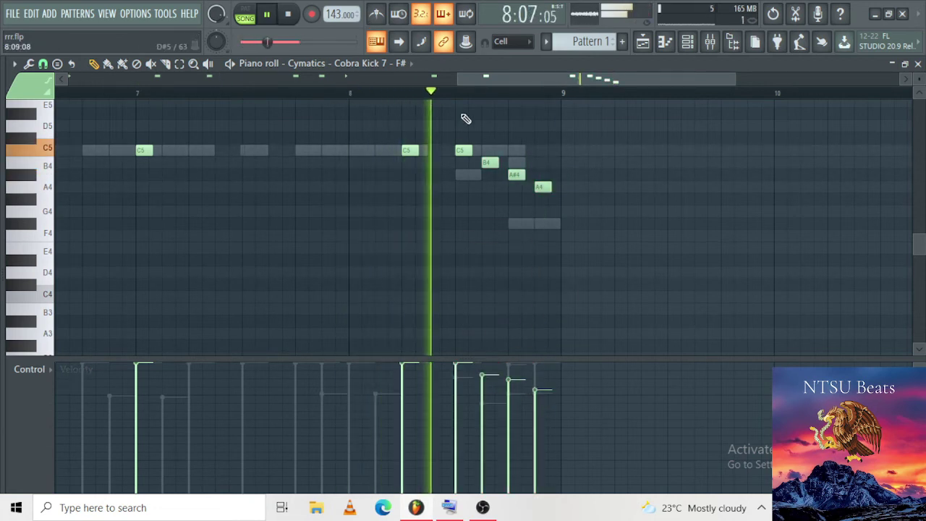
Step: Lower the Insert 11 fader slightly in the mixer and cut its low EQ band at 90 Hz to -3.7 dB
scroll(507, 146, "down", 6)
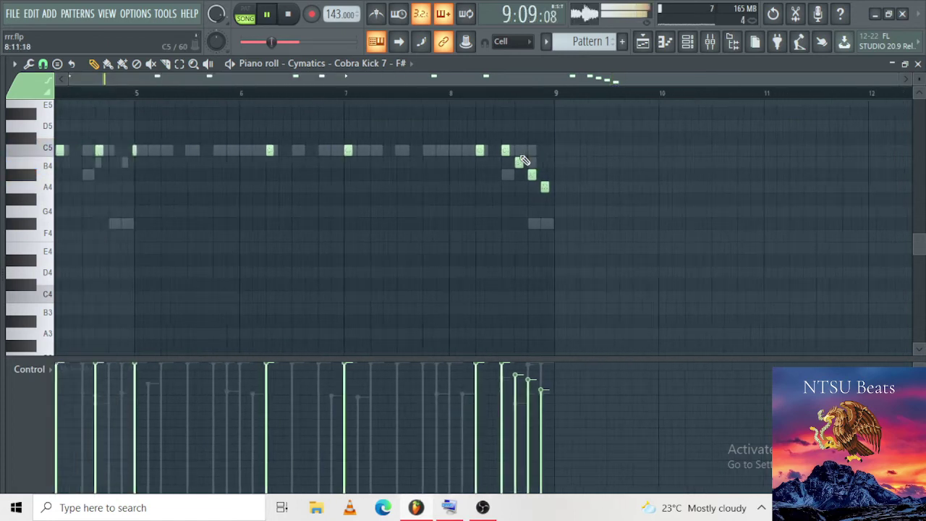
left_click(710, 42)
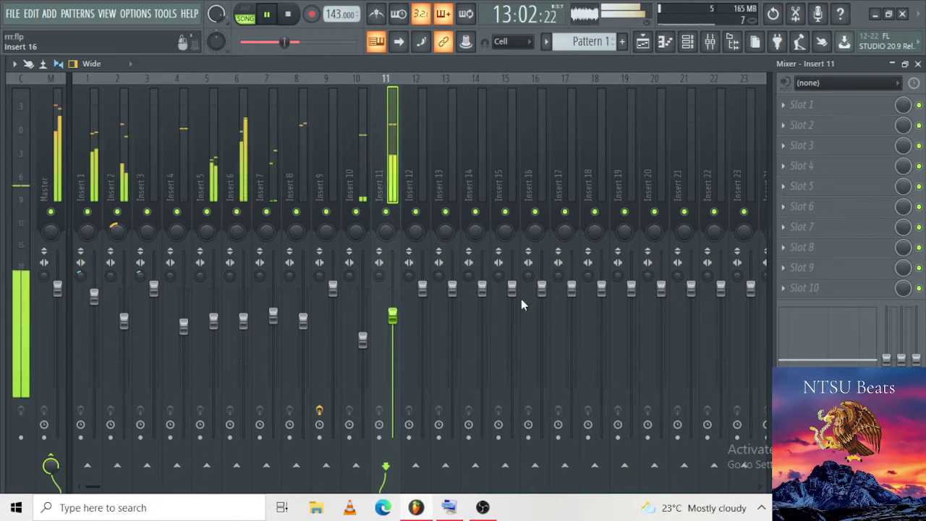
scroll(890, 360, "down", 4)
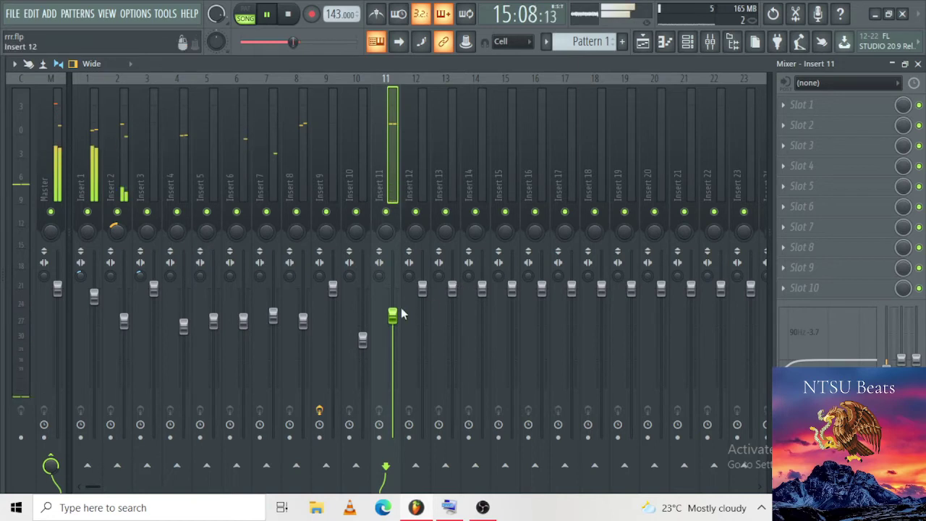
Step: Preview the Cobra 808 14 - F sample from the Cymatics Cobra pack's 808s folder
left_click(3, 295)
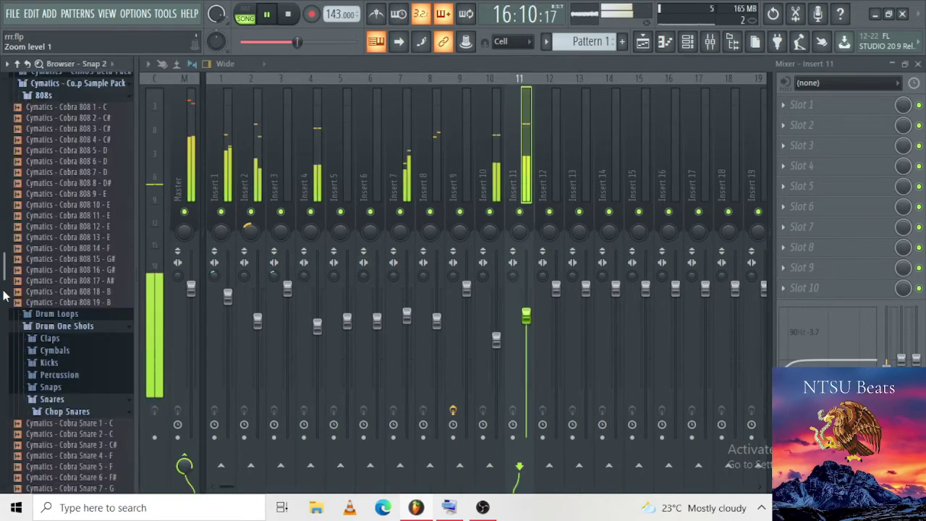
scroll(4, 295, "up", 3)
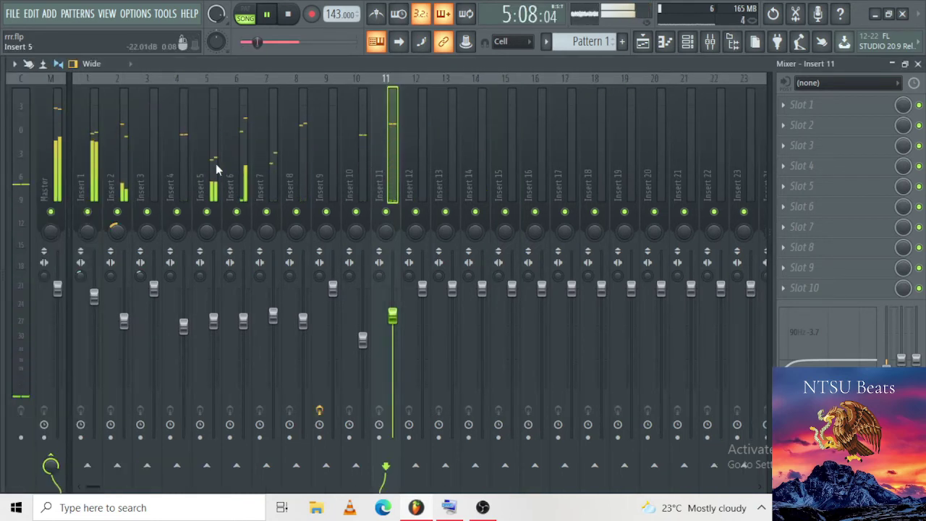
mouse_move(1, 221)
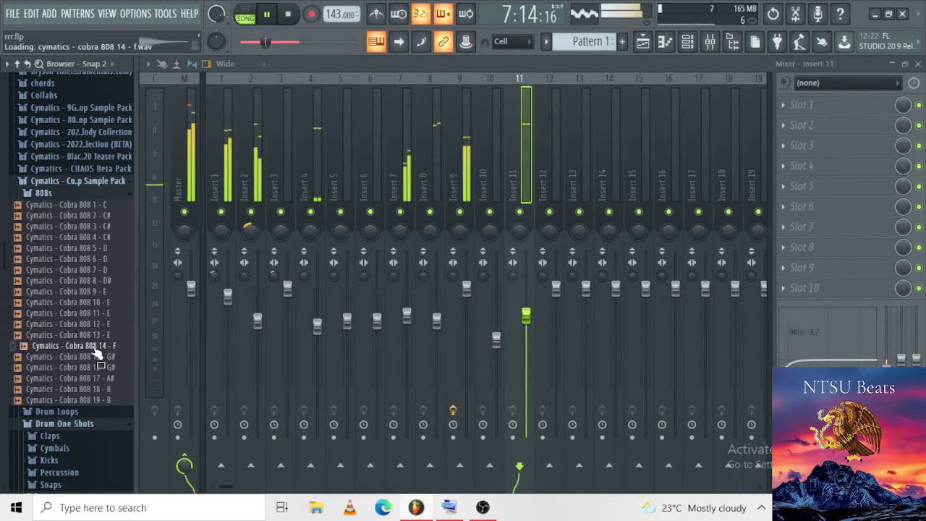
Step: Find the goldenuzi vol 4 pack in the browser and collapse its OPEN HATS folder
scroll(99, 347, "down", 15)
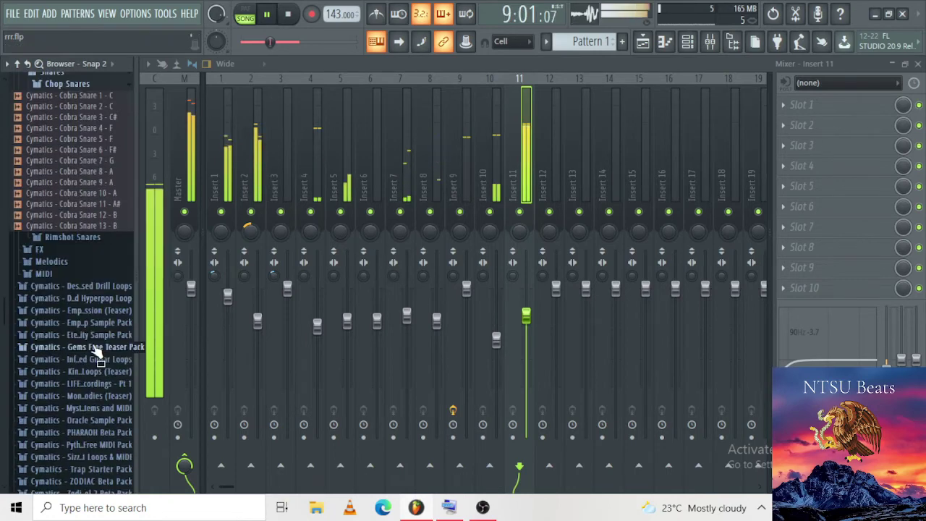
scroll(99, 333, "down", 15)
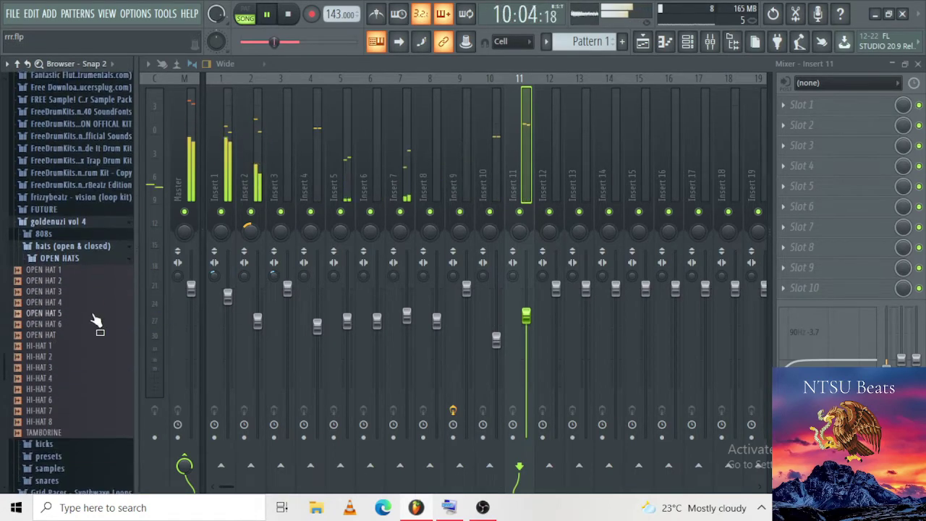
scroll(86, 315, "down", 3)
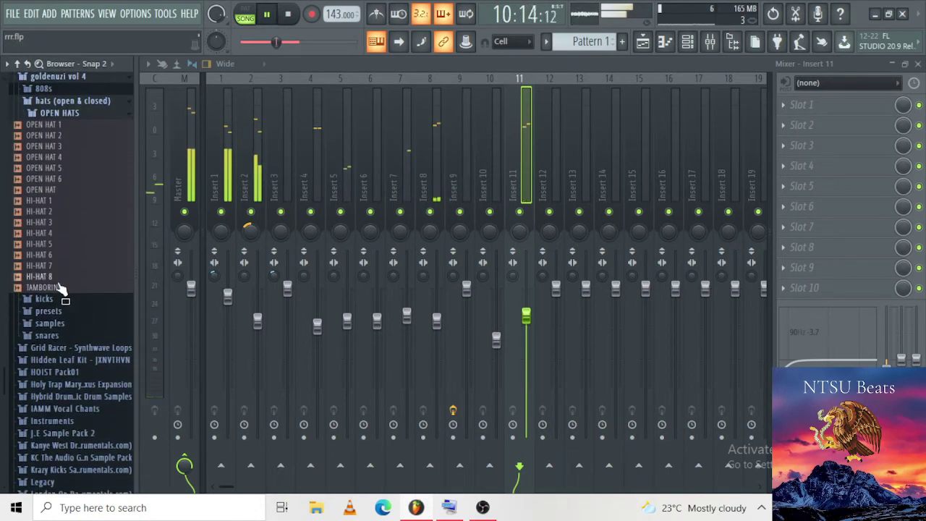
left_click(57, 114)
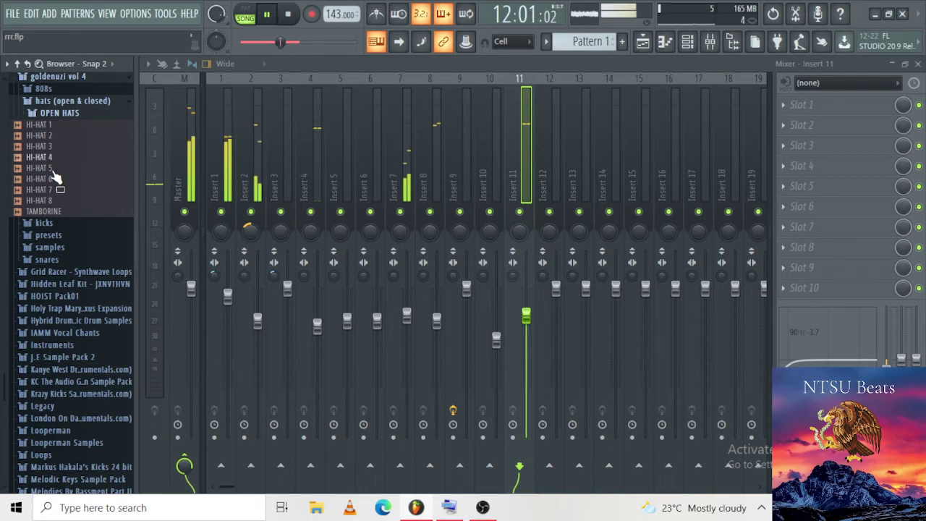
Step: Expand the 808s folder of the goldenuzi vol 4 pack and preview the goldenuzi sub sample
left_click(75, 116)
scroll(78, 121, "down", 5)
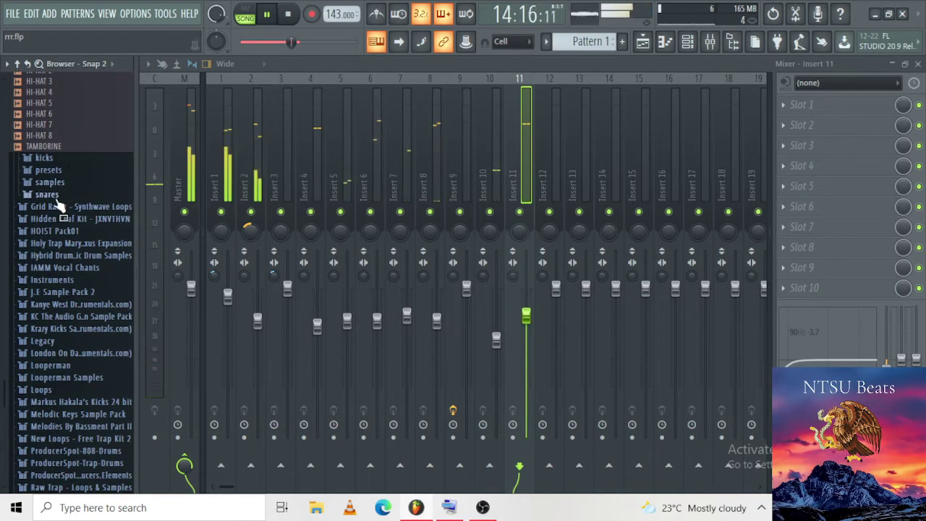
scroll(60, 199, "up", 4)
left_click(64, 155)
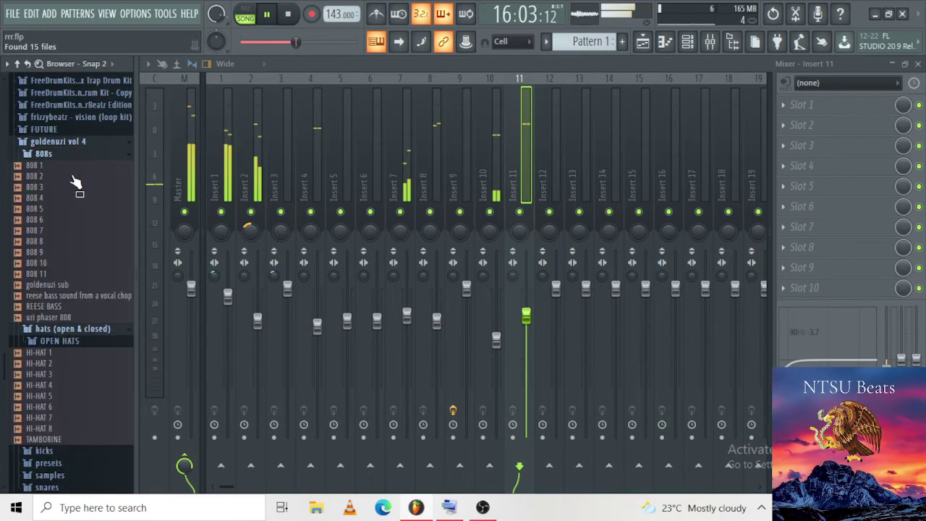
left_click_drag(51, 284, 525, 137)
Step: Add the goldenuzi sub sample as a new channel below the Cobra kick in the channel rack, moving the rack clear first
left_click_drag(622, 70, 526, 479)
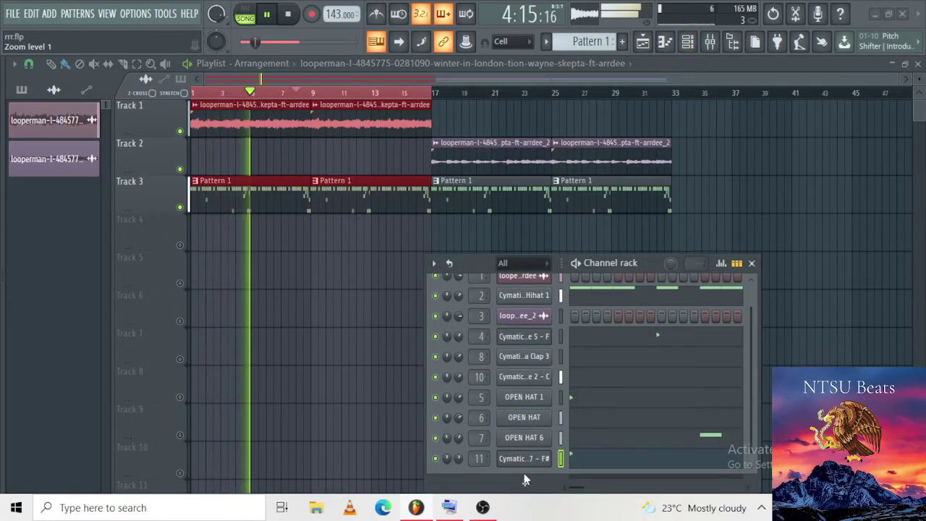
scroll(534, 430, "down", 1)
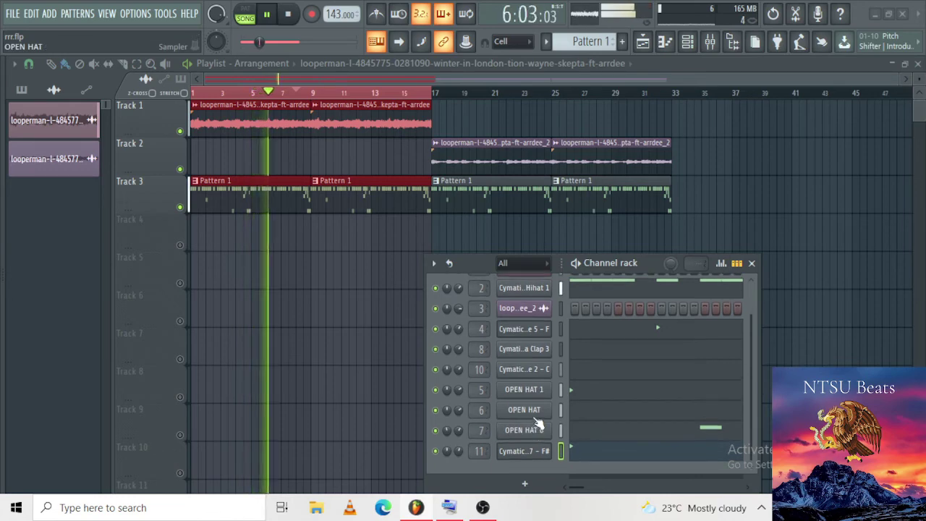
scroll(537, 423, "up", 1)
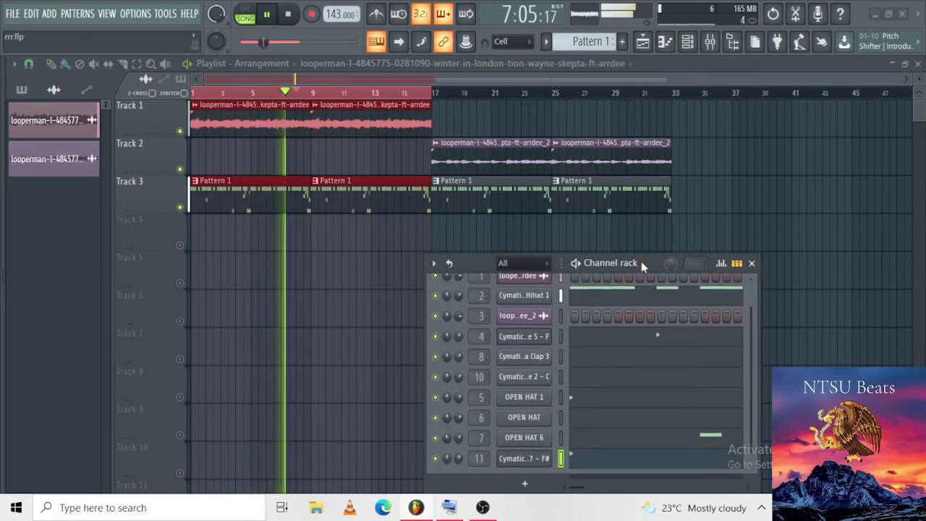
left_click_drag(642, 262, 646, 129)
mouse_move(3, 188)
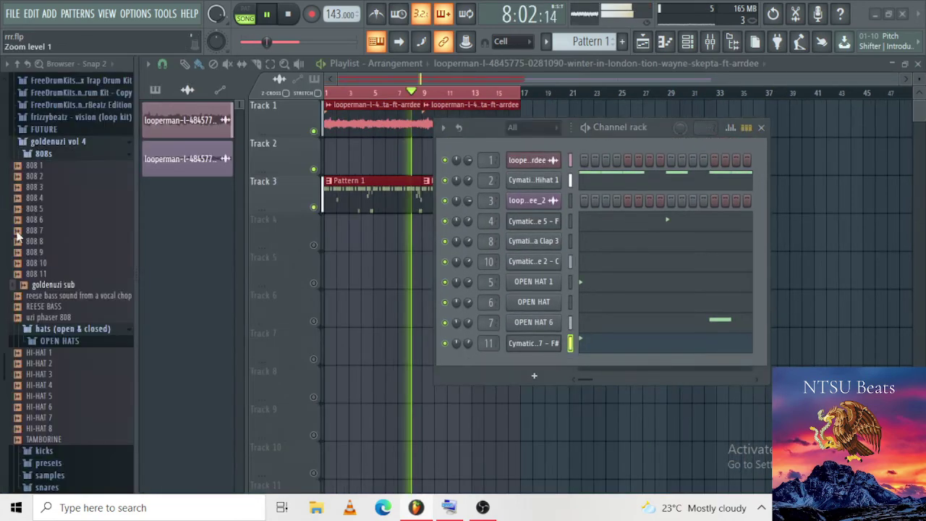
left_click_drag(45, 288, 532, 354)
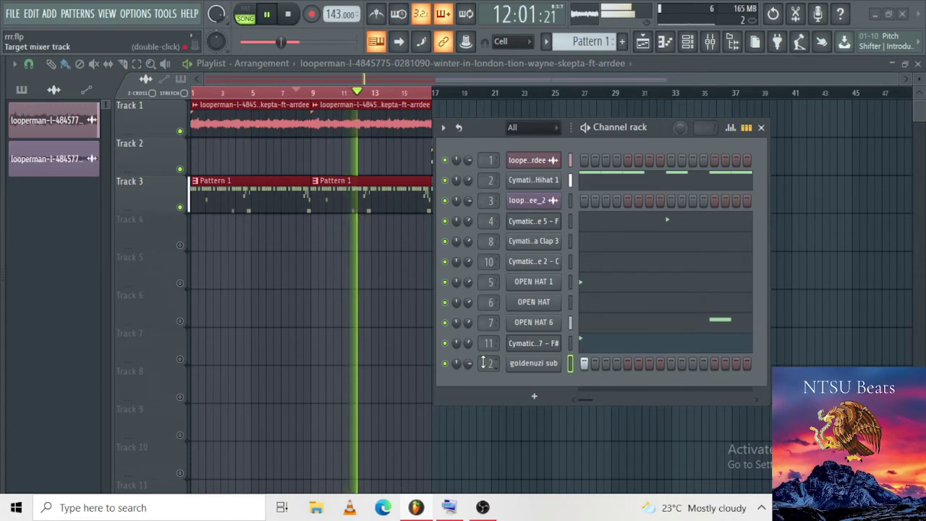
Step: Route the goldenuzi sub channel to mixer track 12 and lower its channel volume
scroll(490, 363, "up", 8)
scroll(483, 363, "up", 4)
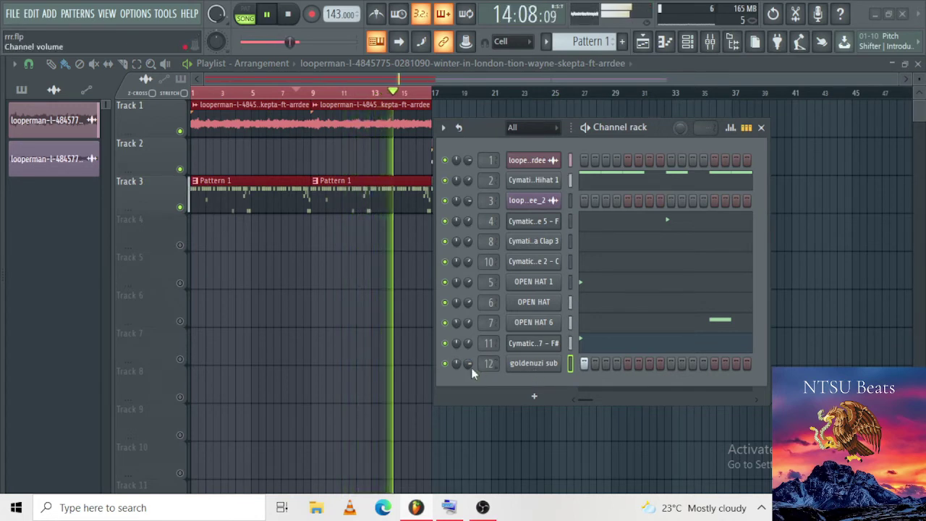
scroll(470, 367, "down", 3)
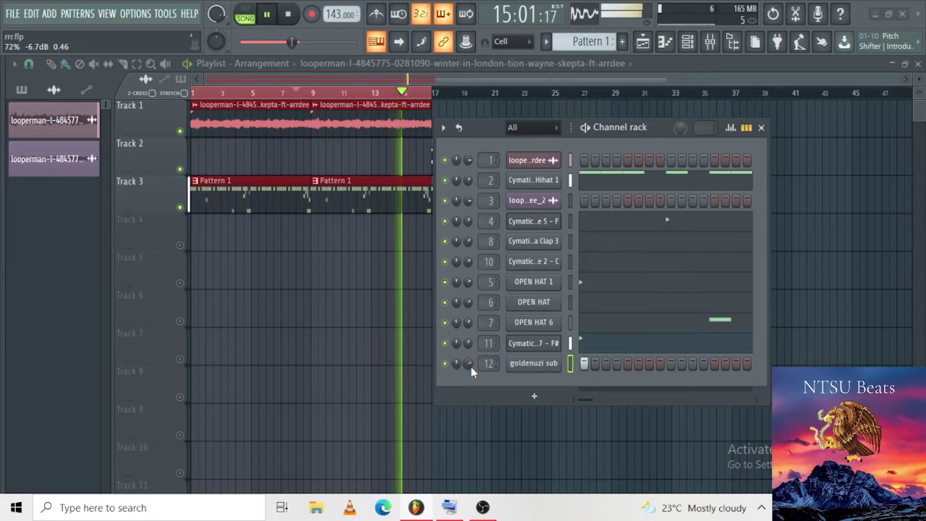
Step: Make the goldenuzi sub channel cut itself and reduce its volume envelope's release time to the minimum
right_click(532, 364)
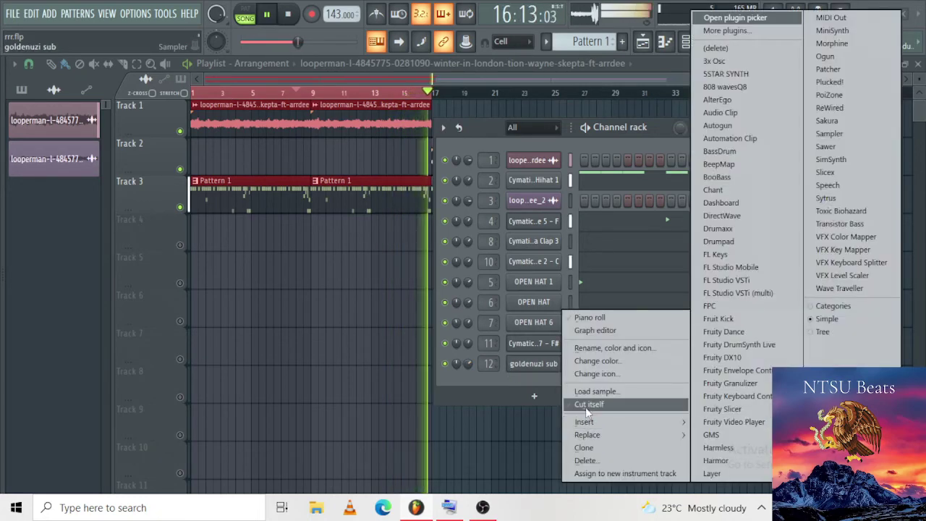
left_click(589, 404)
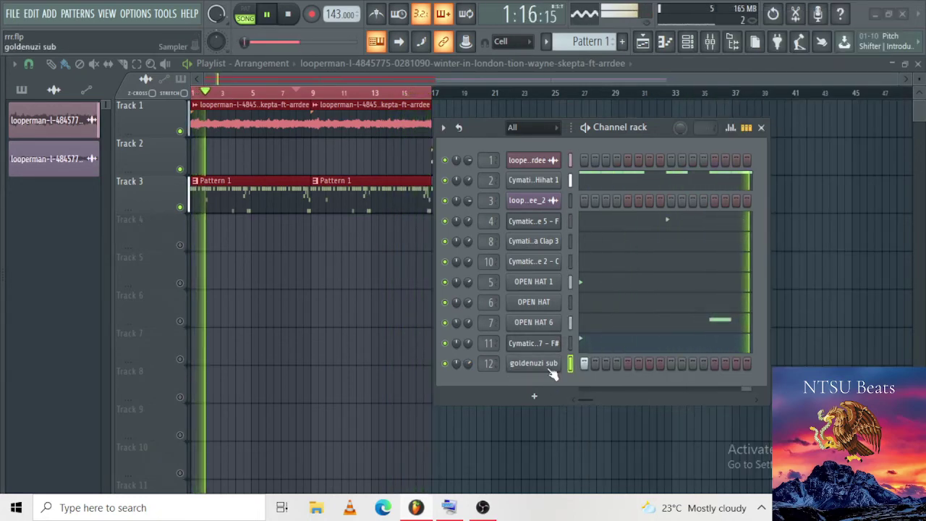
left_click(550, 370)
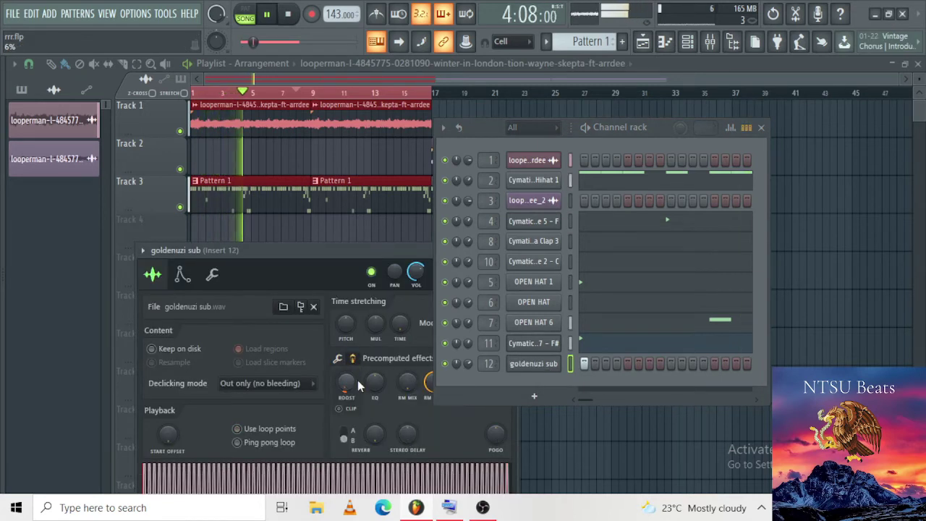
left_click(183, 277)
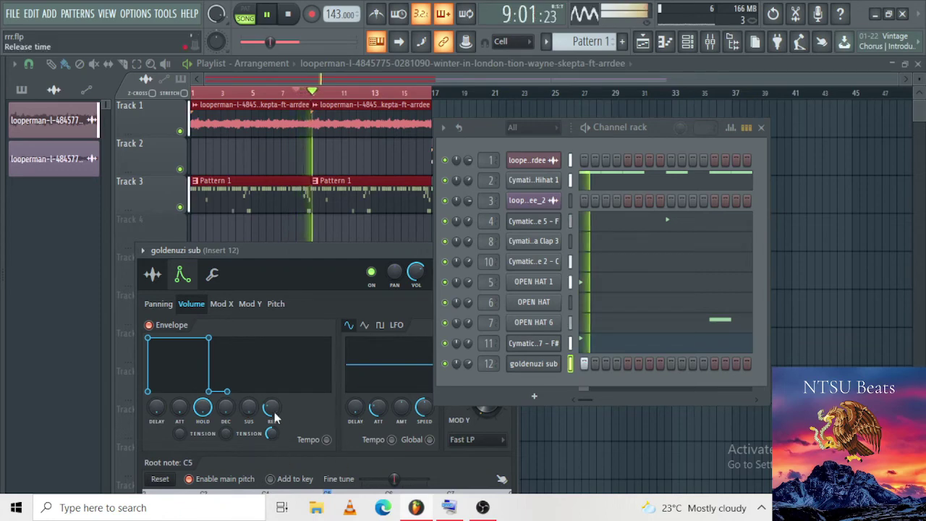
left_click_drag(273, 409, 273, 447)
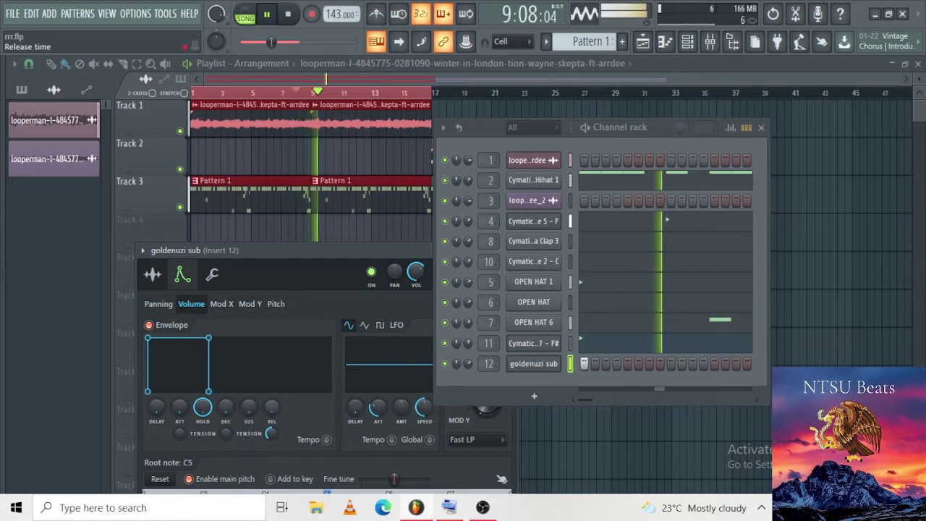
Step: Lower the goldenuzi sub channel's volume to about 59% (-10.0 dB) while it plays, and open its piano roll
left_click(721, 40)
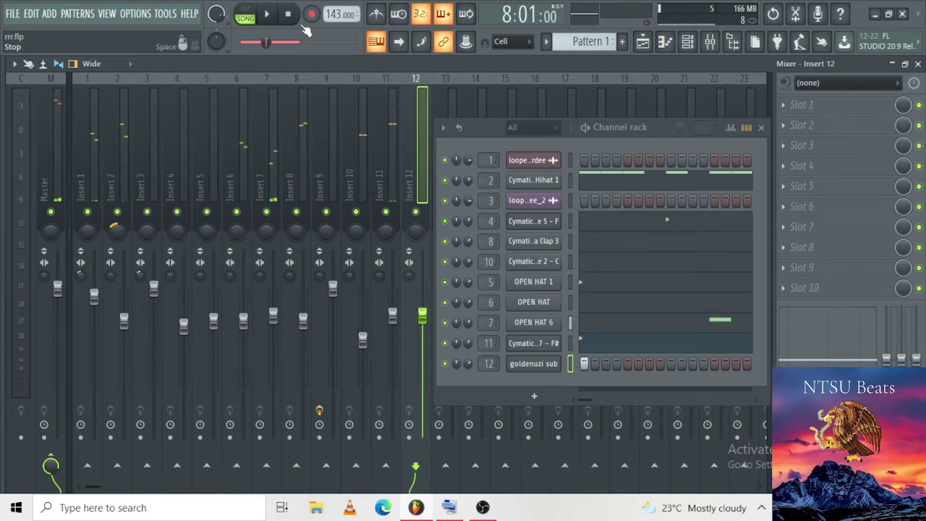
key("space")
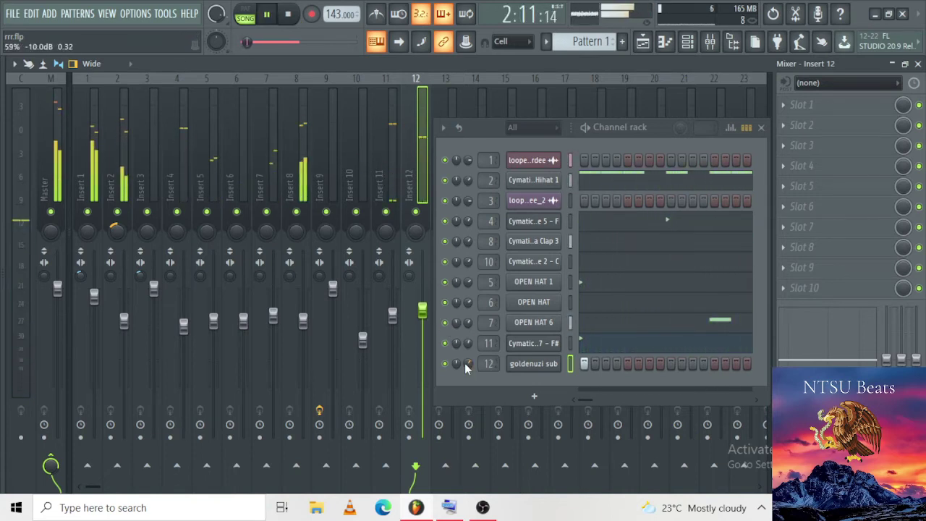
right_click(562, 370)
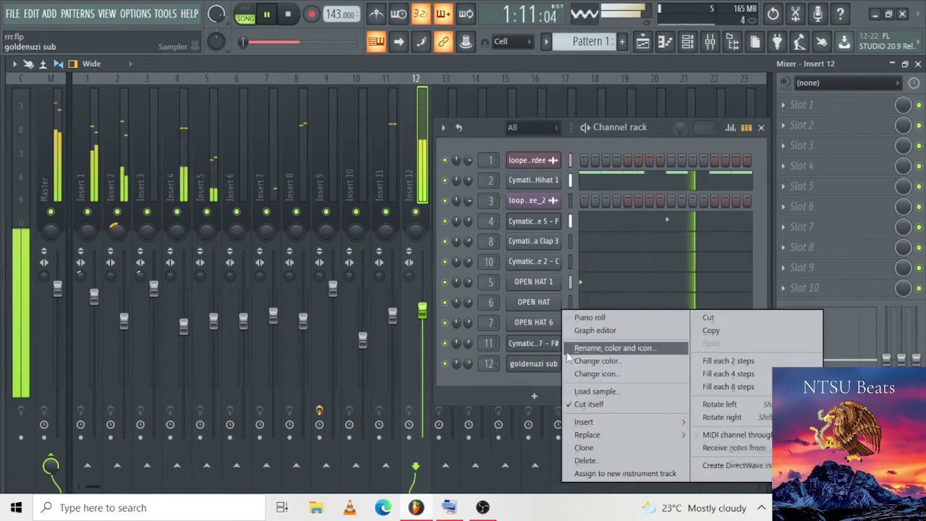
left_click(577, 317)
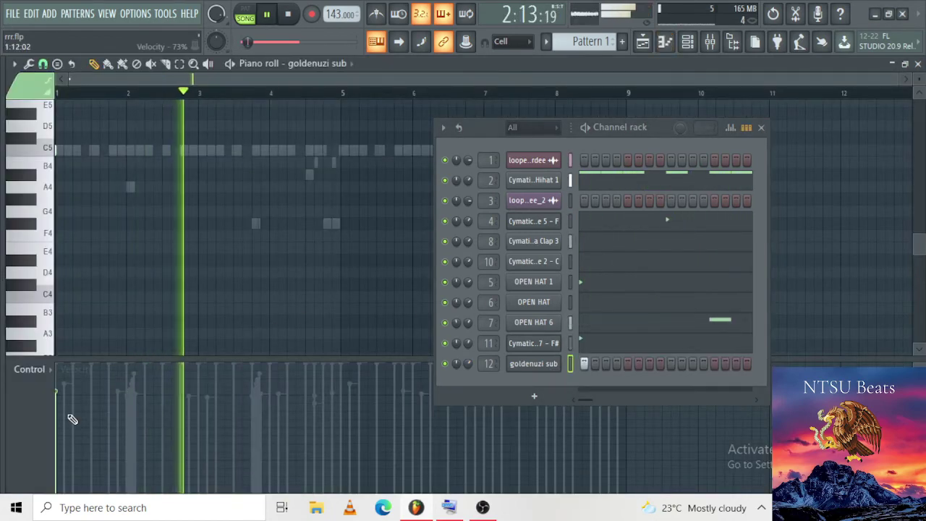
key("space")
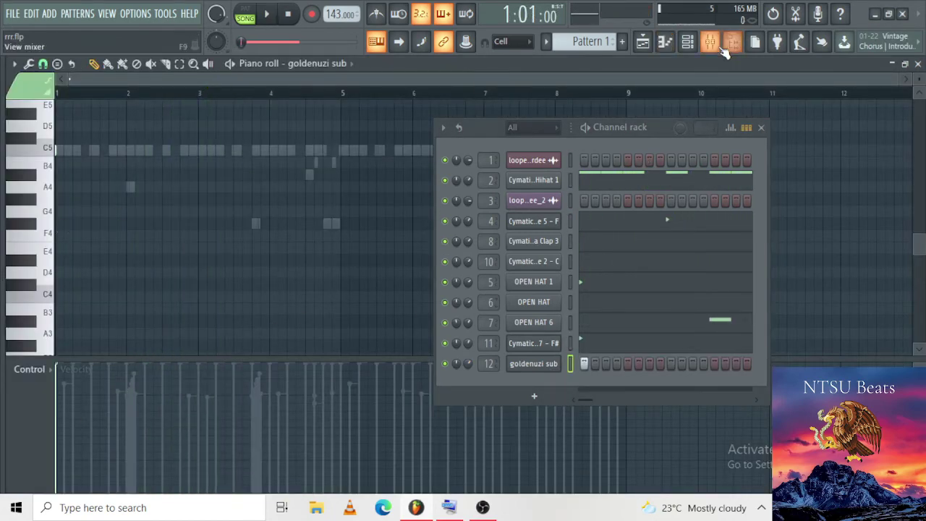
Step: Lower the Insert 12 fader in the mixer to 75% (-6.1 dB) while listening to the sub
left_click(726, 47)
key("space")
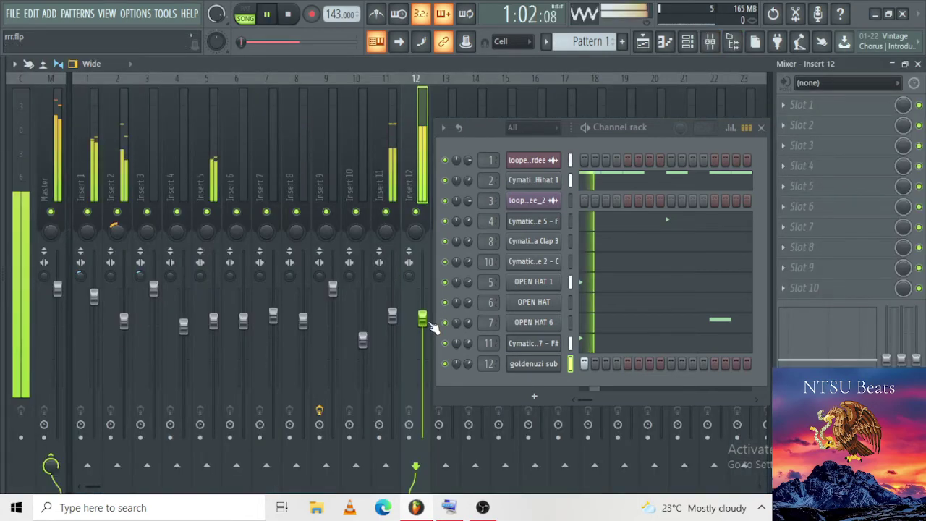
scroll(432, 327, "down", 4)
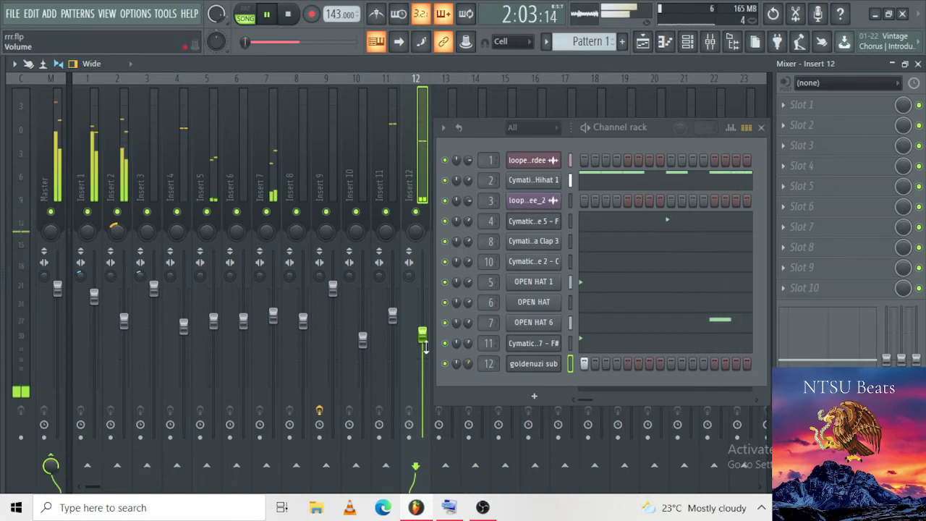
key("space")
scroll(426, 348, "up", 1)
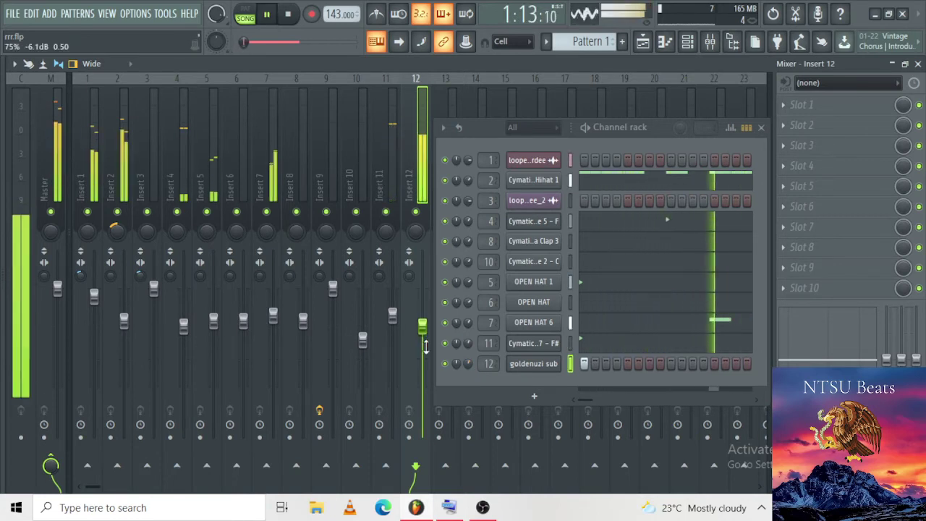
Step: Draw a C5 note from bar 1 to step 5 of bar 2 and a C#5 note from there to bar 3 for goldenuzi sub
right_click(518, 366)
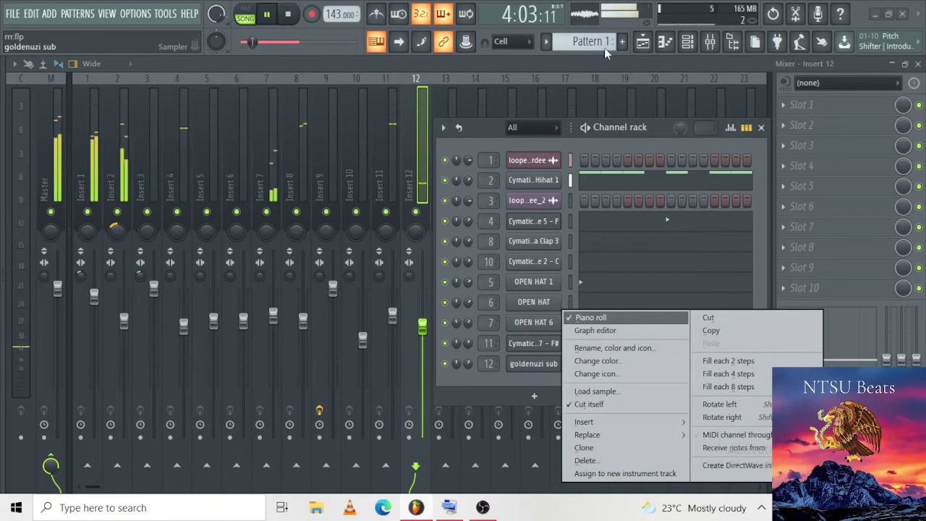
left_click(665, 43)
key("space")
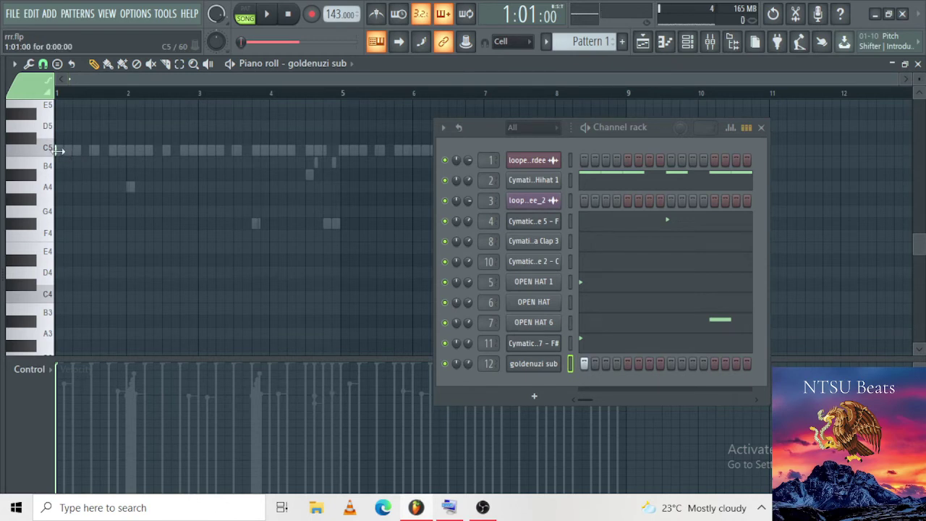
key("space")
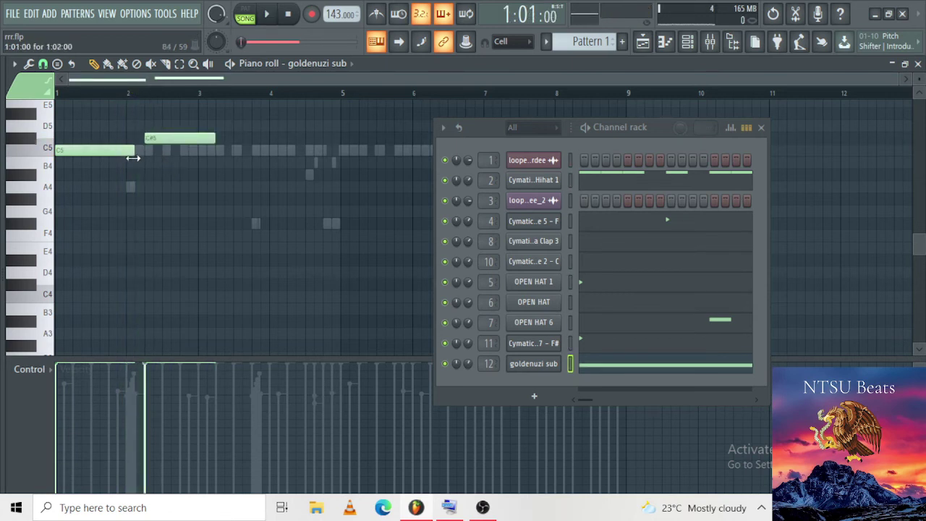
key("space")
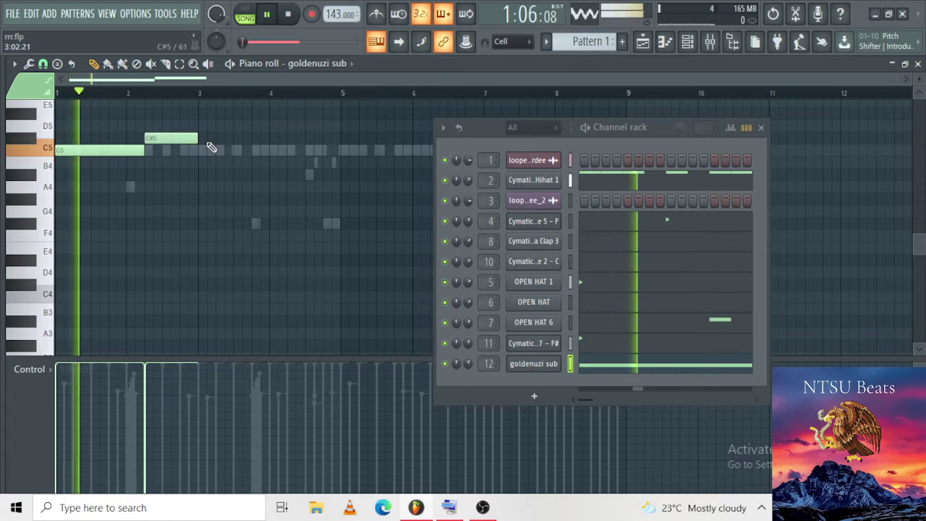
Step: Draw a D#5 note filling bar 3 and a D5 note covering the second half of bar 4, checking them against the playback
scroll(240, 162, "up", 3)
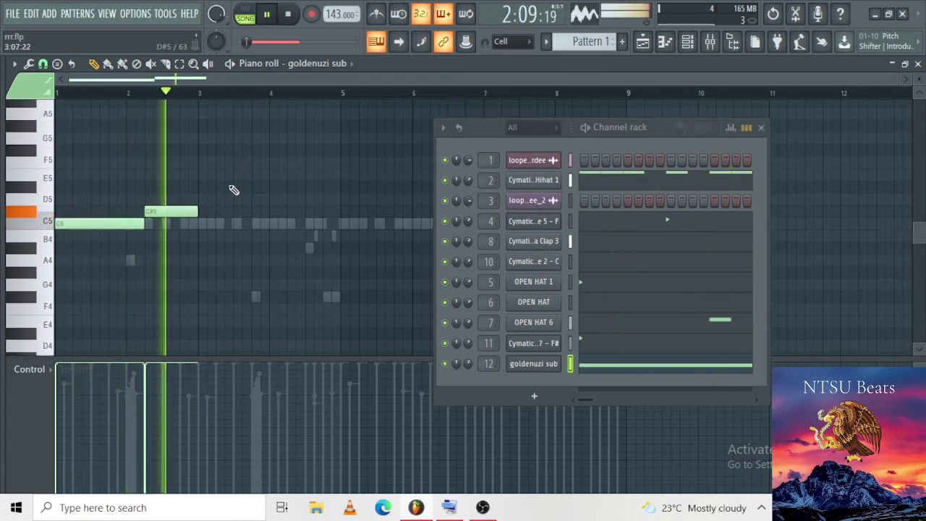
key("space")
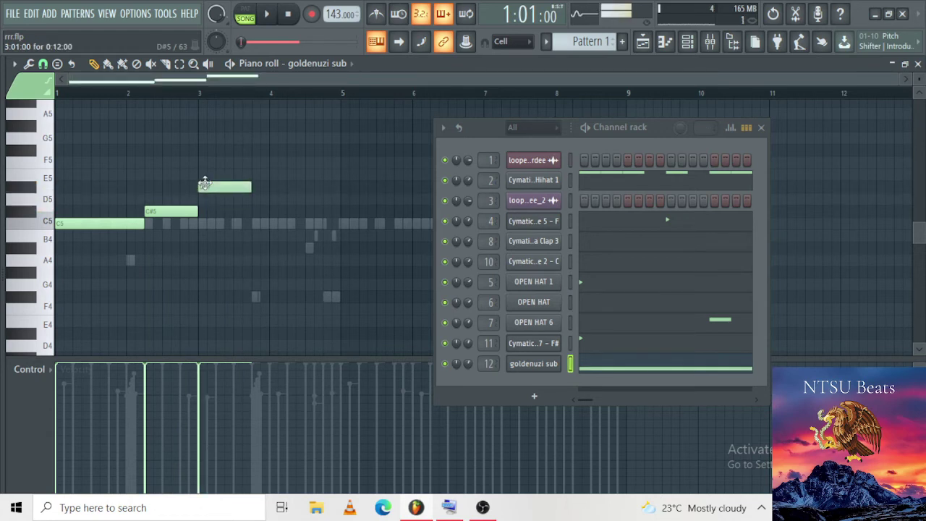
key("space")
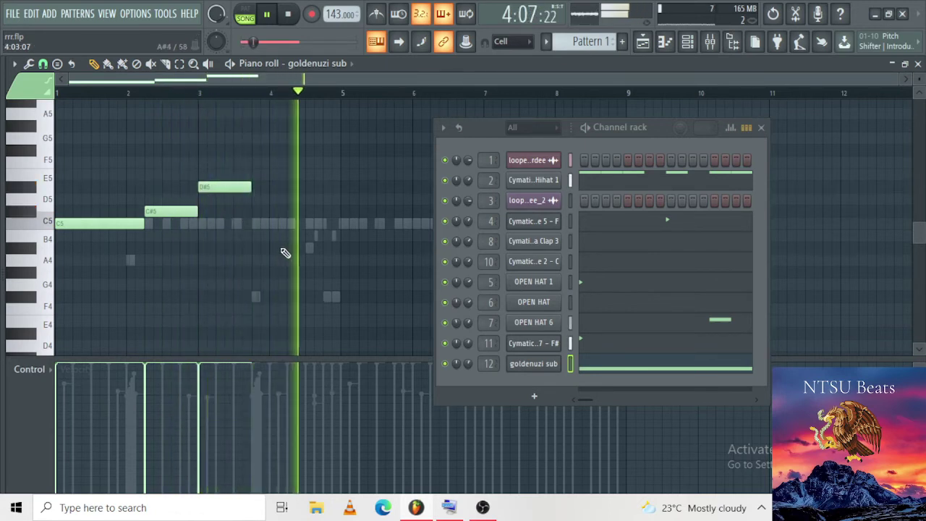
key("space")
key("space")
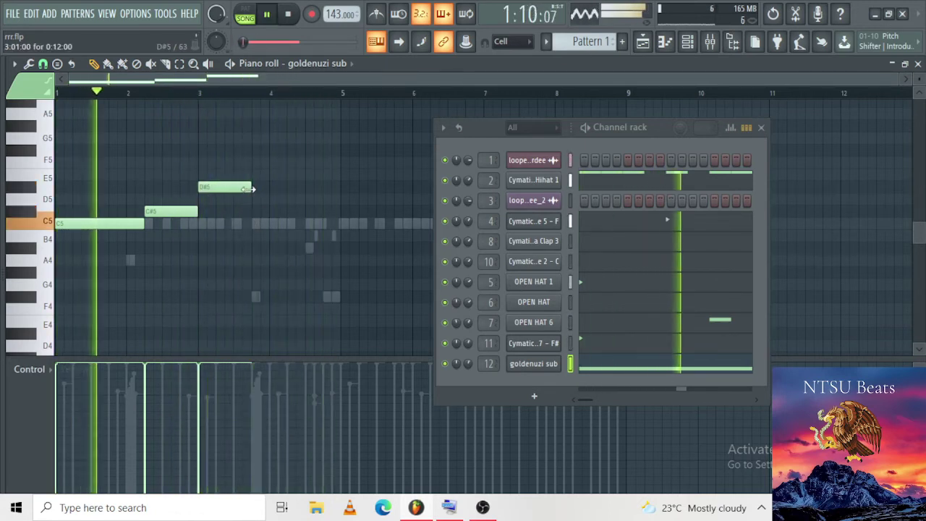
left_click_drag(252, 188, 268, 187)
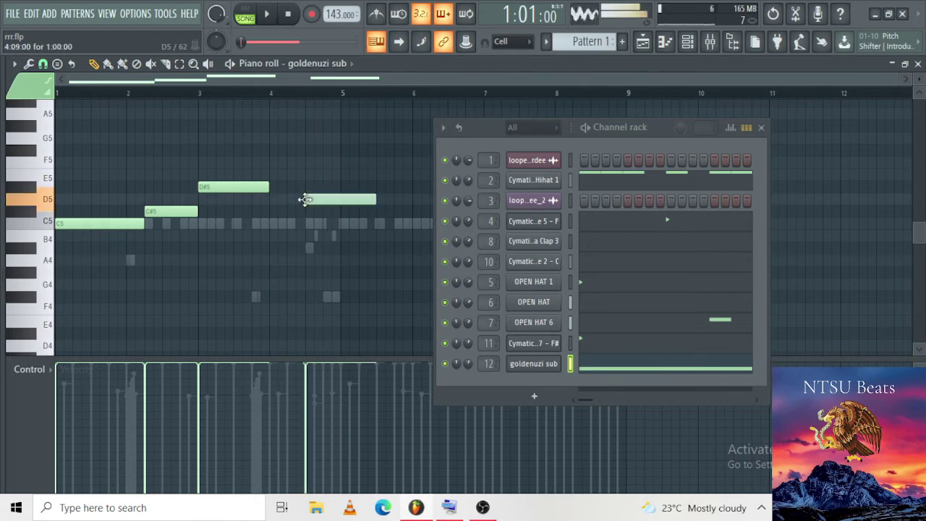
key("space")
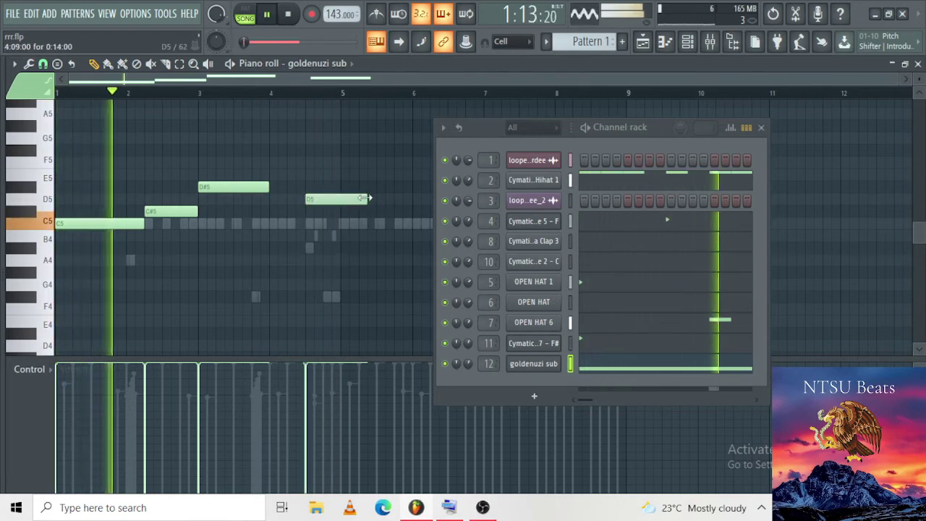
left_click_drag(375, 199, 351, 199)
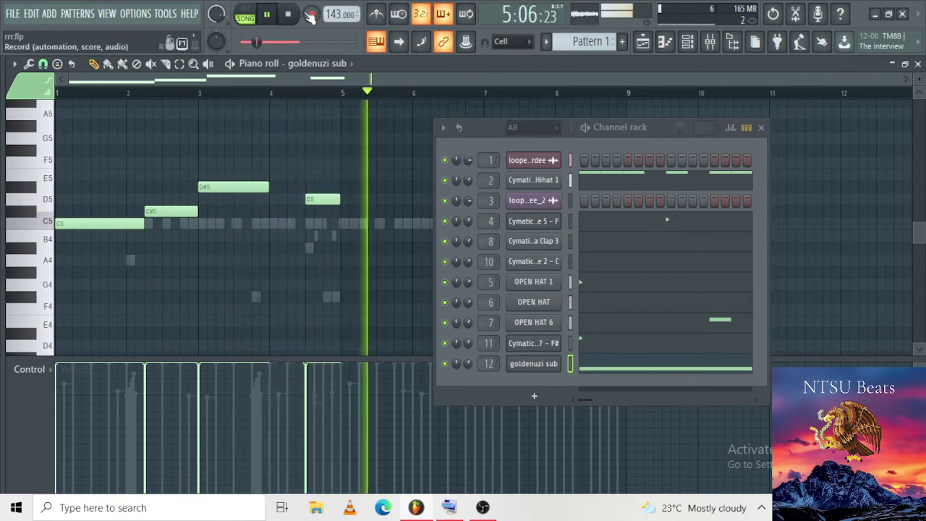
Step: Duplicate the goldenuzi sub notes of bars 1 to 4 into bars 5 to 8
left_click_drag(343, 94, 36, 116)
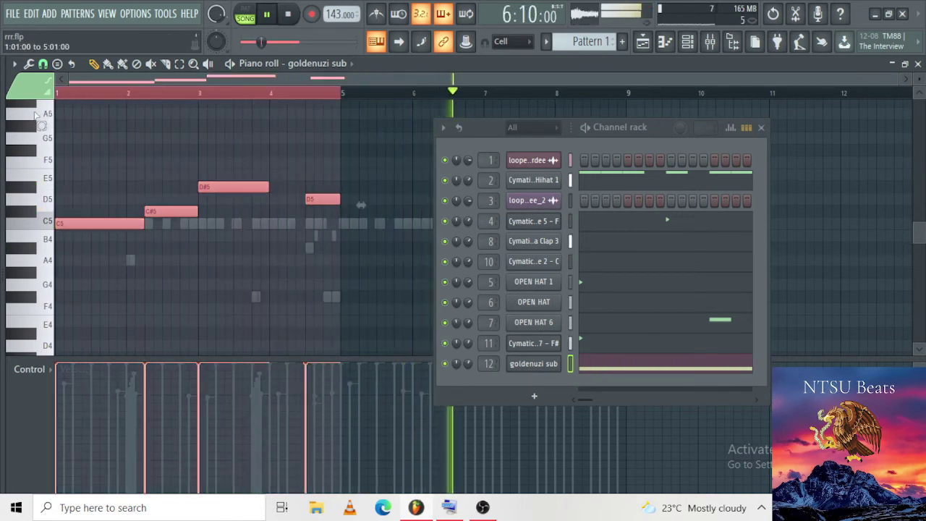
key("ctrl+b")
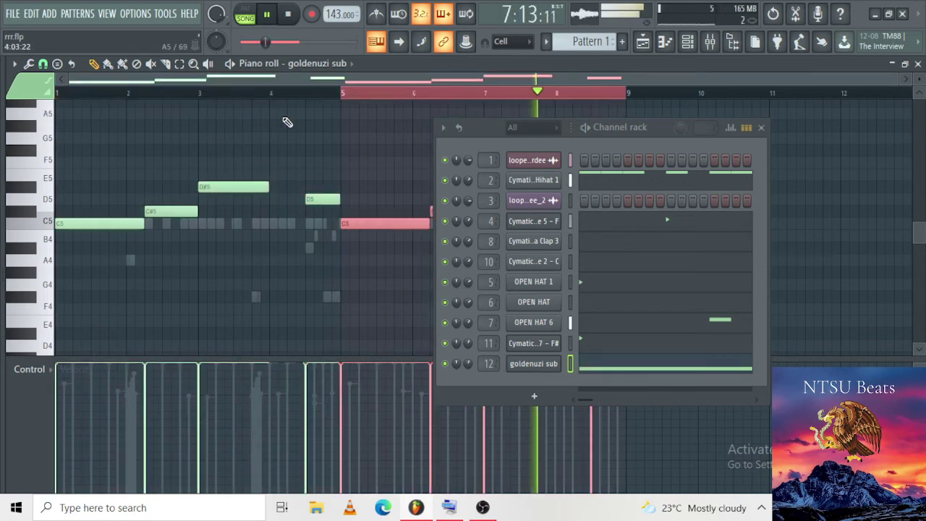
Step: Try a lower ending for the copied phrase, moving its C#5, D#5 and D5 notes in bars 6 to 8 to A#4, G4 and A#4
left_click(375, 94, "ctrl")
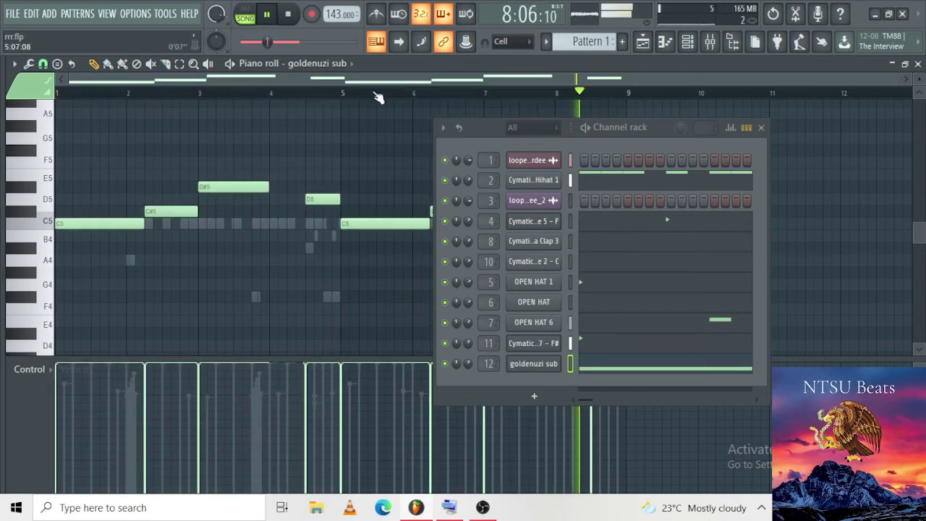
left_click(762, 130)
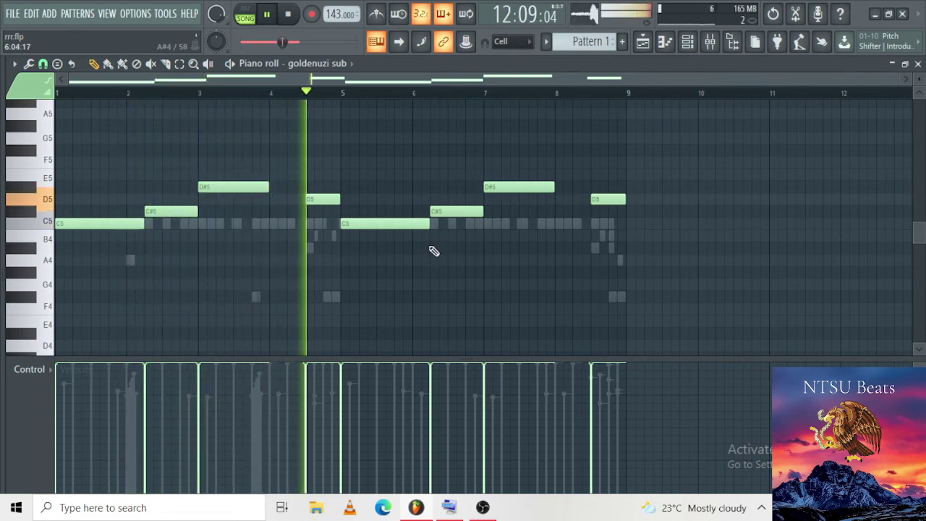
left_click(451, 249)
left_click_drag(453, 256, 461, 255)
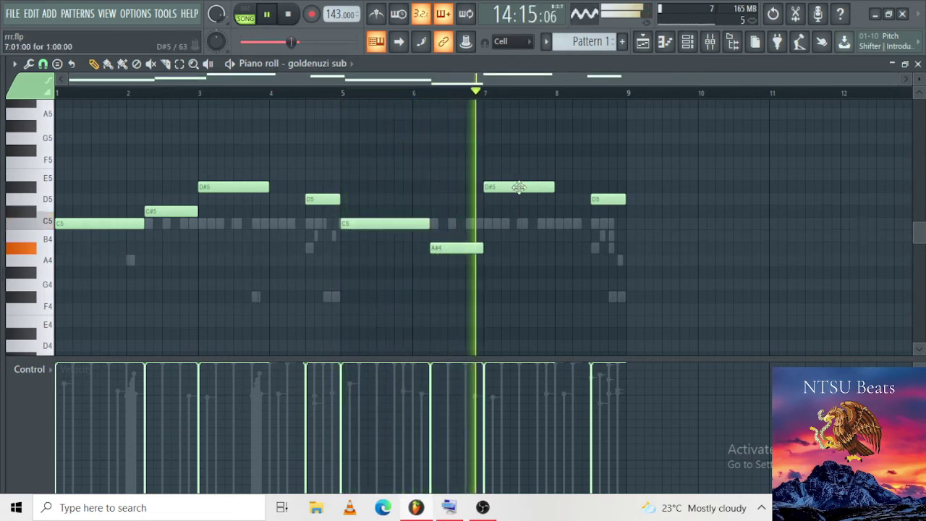
left_click_drag(516, 199, 521, 285)
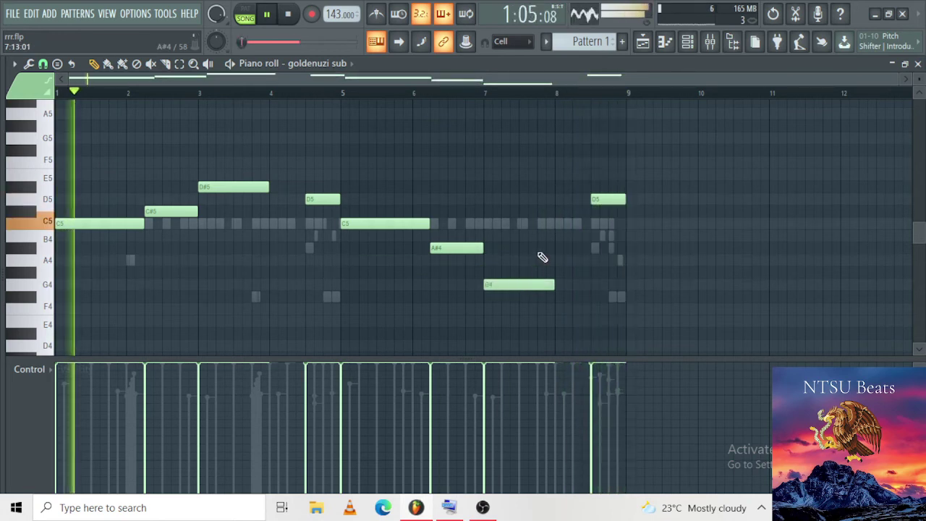
left_click_drag(607, 201, 608, 237)
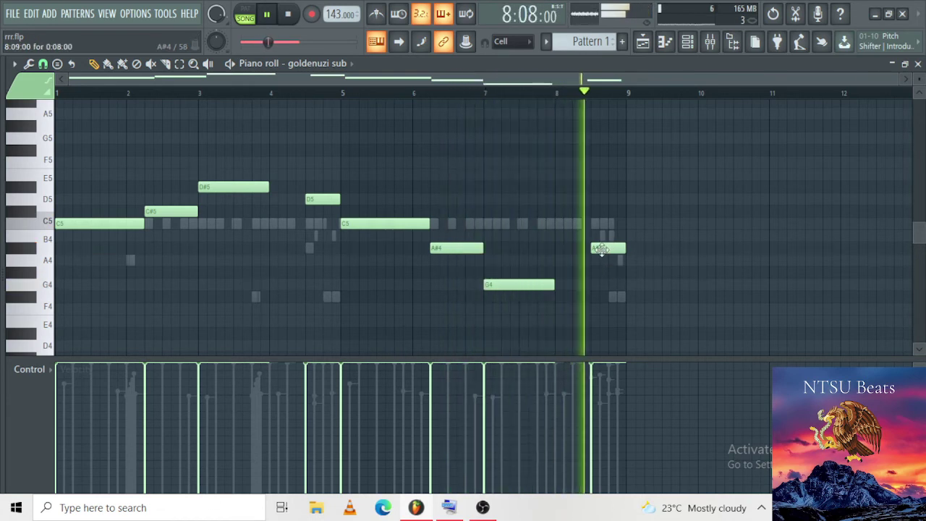
Step: Delete all goldenuzi sub notes in bars 5 to 8
right_click(601, 249)
right_click(489, 285)
right_click(440, 248)
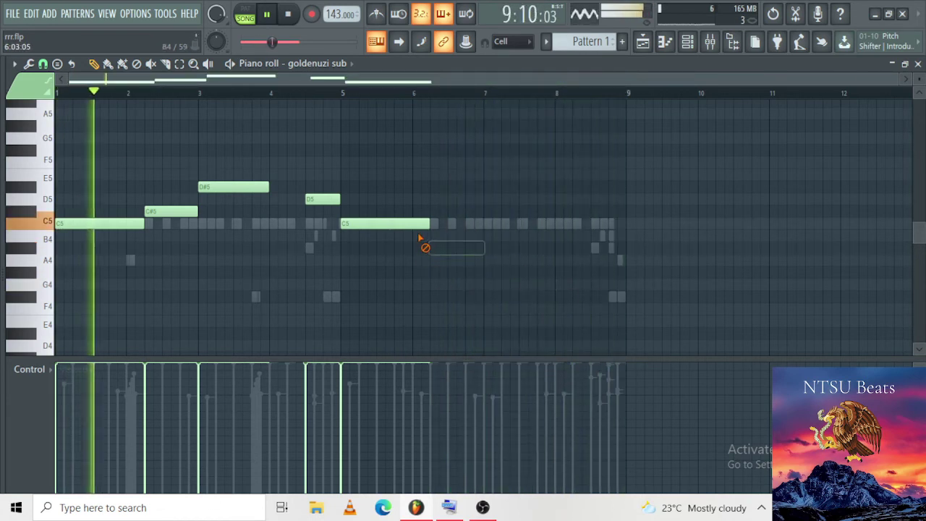
right_click(425, 225)
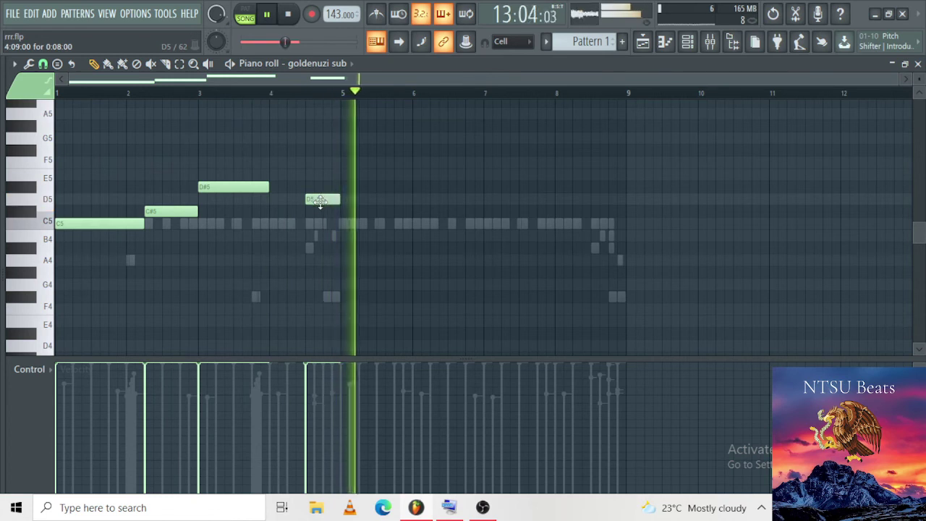
Step: Try a run of four-step notes in bar 4, with D5 on step 5, D#5 on step 9 and B4 on step 13
left_click_drag(320, 201, 311, 207)
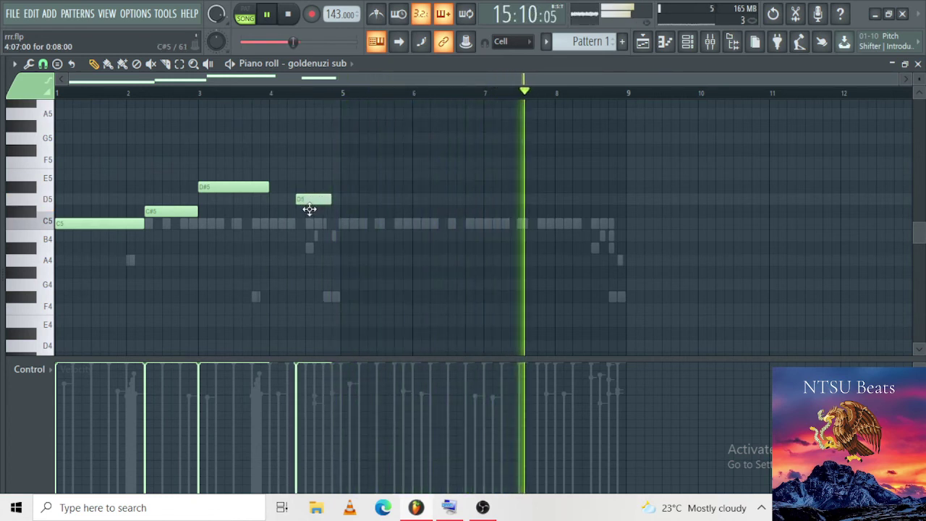
left_click_drag(310, 209, 308, 208)
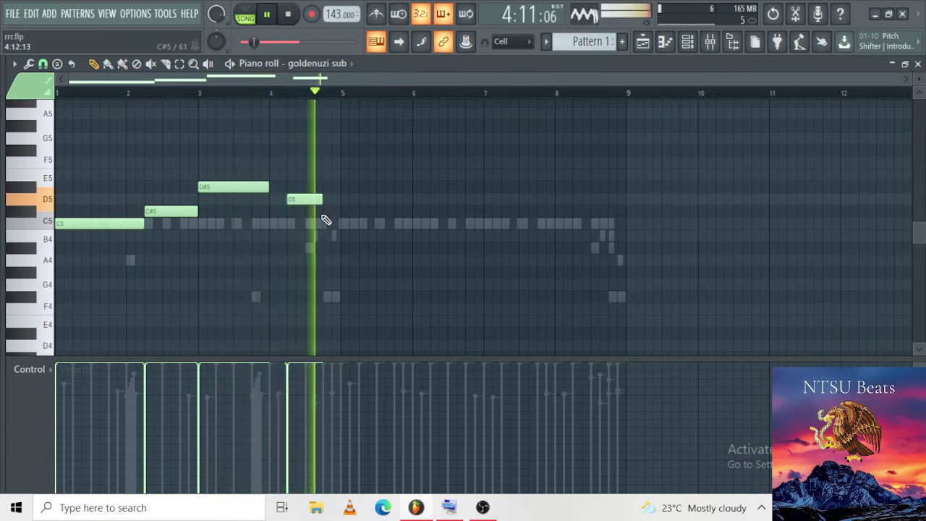
left_click_drag(323, 200, 304, 203)
left_click(307, 187)
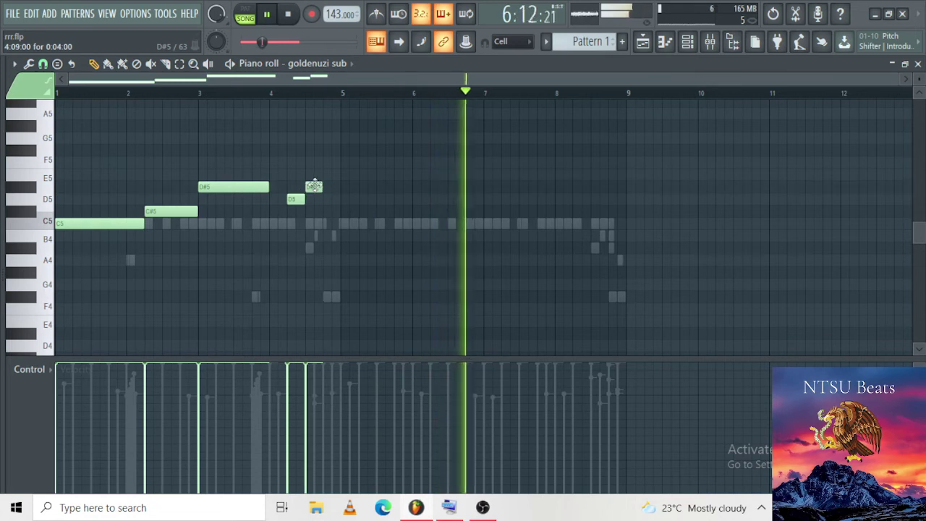
left_click(326, 237)
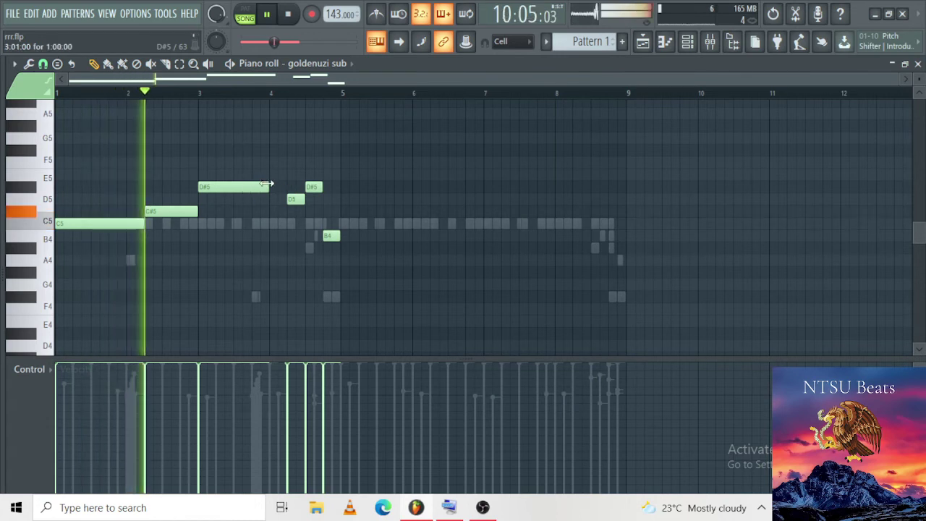
Step: Try extending the bar 3 D#5 and bar 4 D5 notes to run unbroken up to the B4, removing the short D#5
left_click_drag(268, 188, 287, 190)
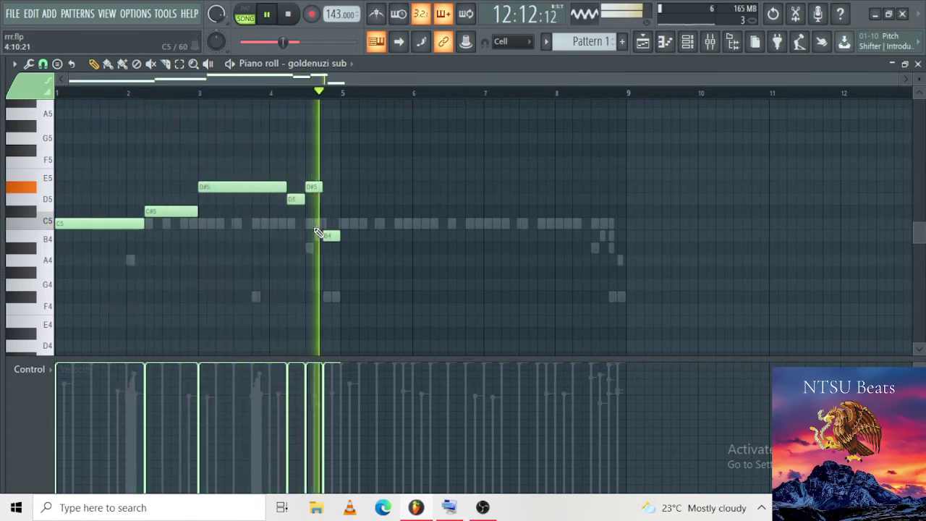
right_click(314, 187)
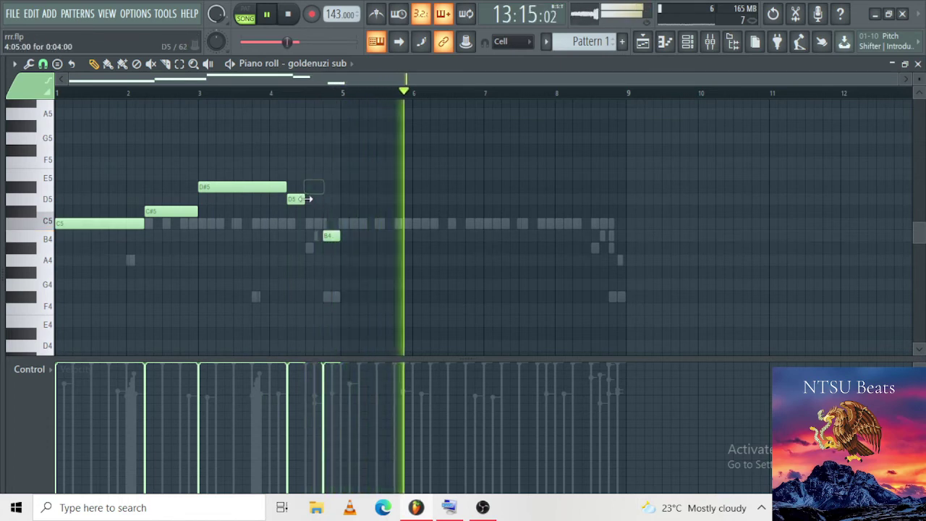
left_click_drag(304, 199, 313, 199)
mouse_move(331, 242)
left_mouse_down()
mouse_move(333, 215)
mouse_move(328, 242)
left_mouse_up()
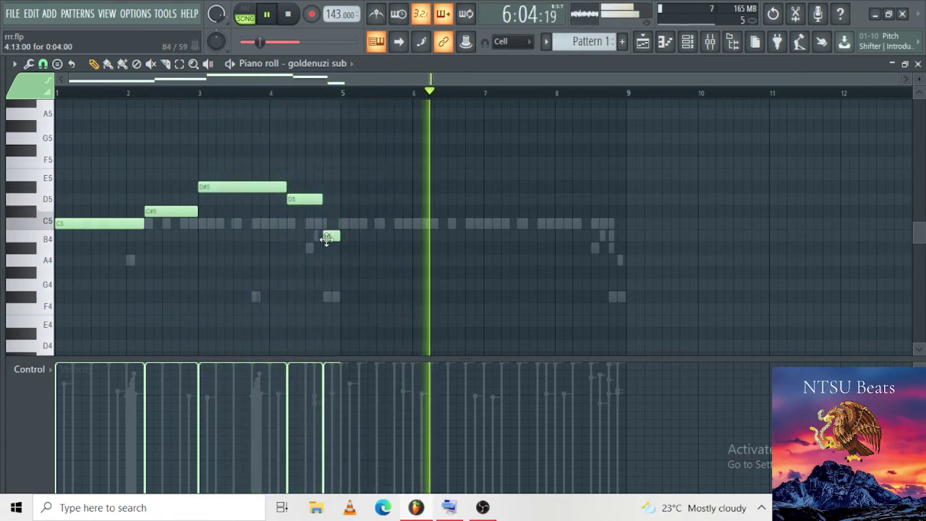
Step: Undo all the note edits made in bars 3 and 4 of the bassline
key("ctrl+z")
key("ctrl+z")
key("ctrl+z")
key("ctrl+z")
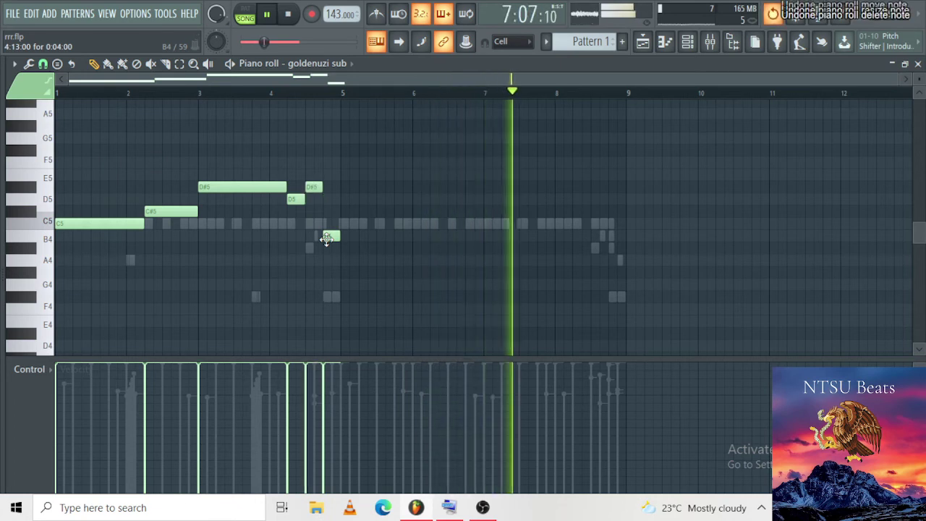
key("ctrl+z")
key("ctrl+z")
key("ctrl+z")
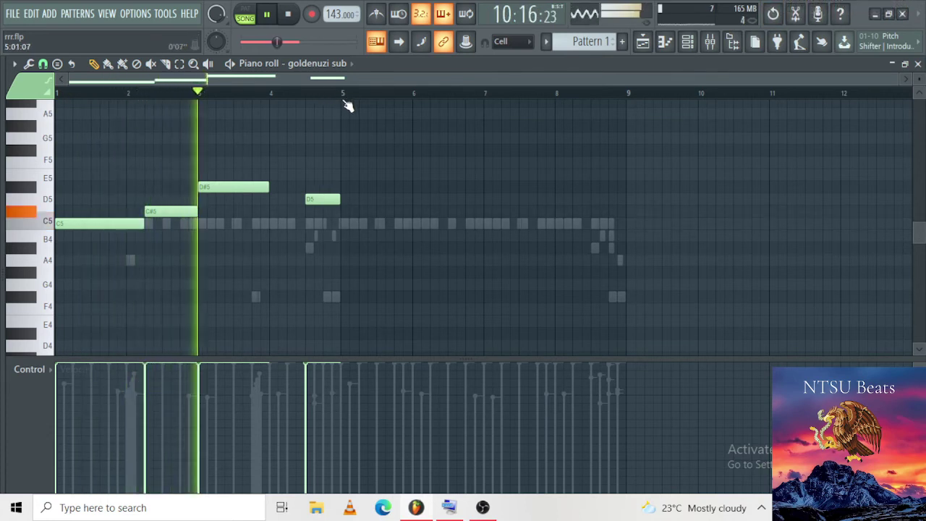
Step: Duplicate the four goldenuzi sub notes of bars 1 to 4 into bars 5 to 8 again and clear the selection
left_click_drag(345, 100, 62, 120)
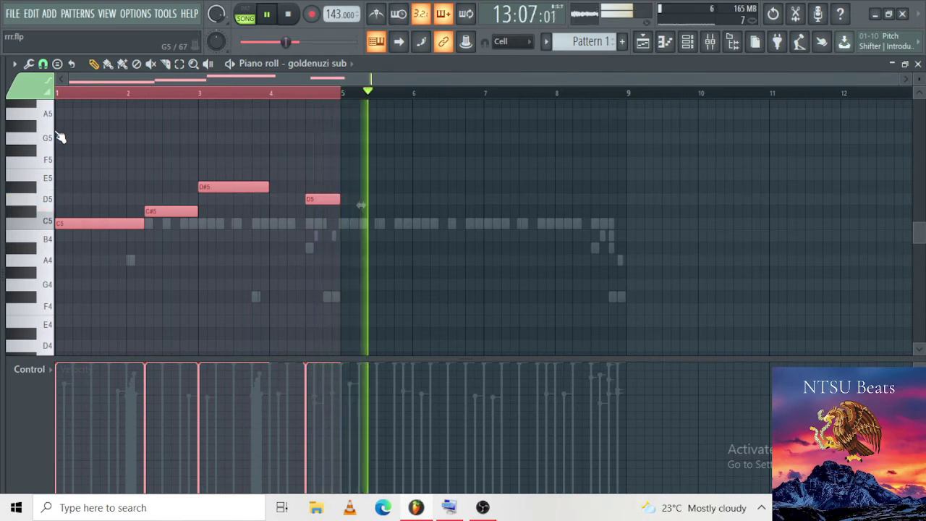
key("ctrl+b")
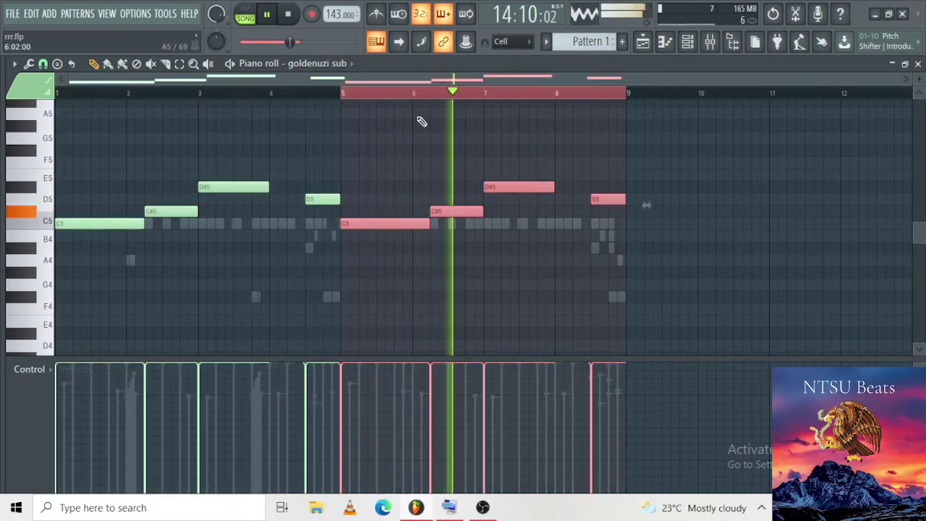
left_click(447, 104, "ctrl")
Step: Open the Cymatics - Cobra Kick 7 - F# channel in the piano roll with the channel rack out of the way
left_click(685, 54)
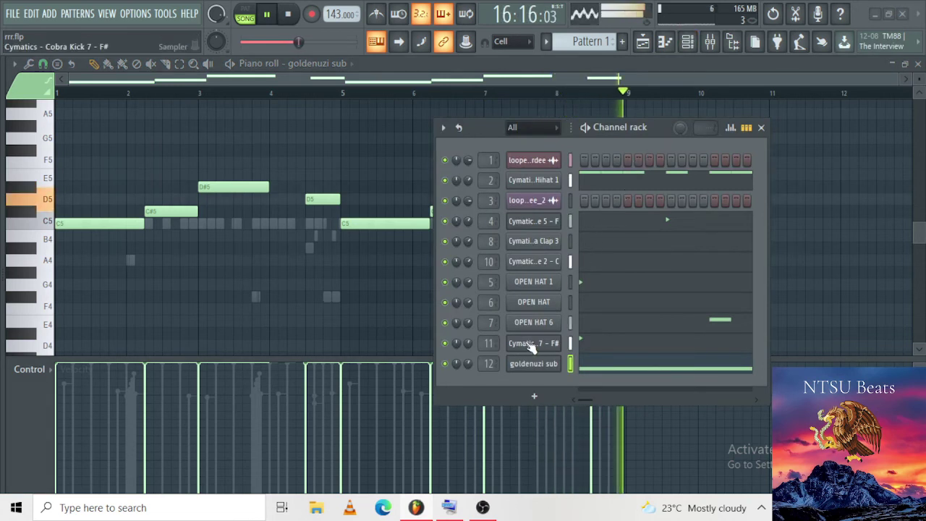
left_click(762, 128)
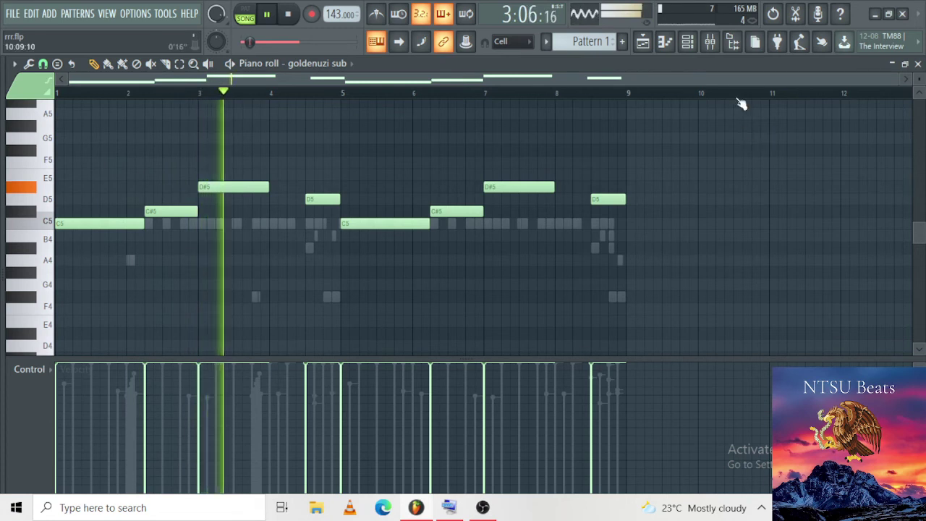
left_click(687, 42)
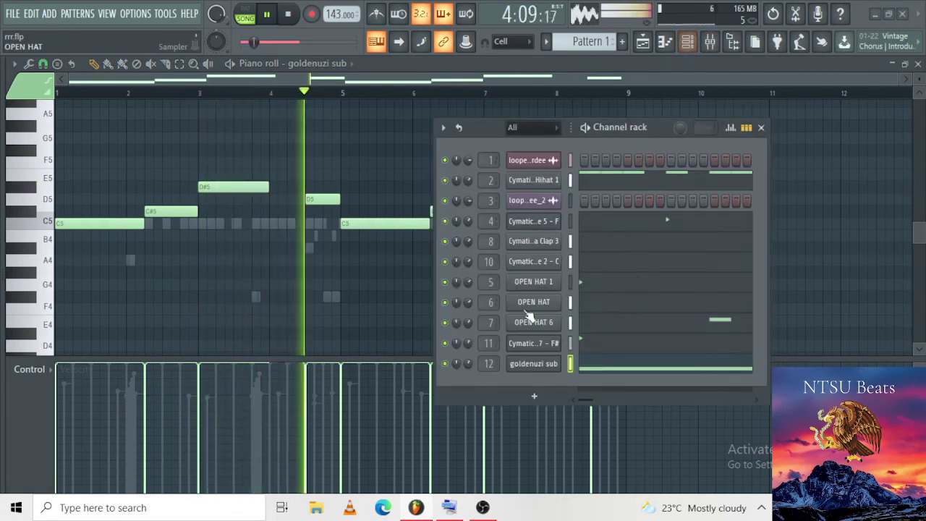
right_click(545, 343)
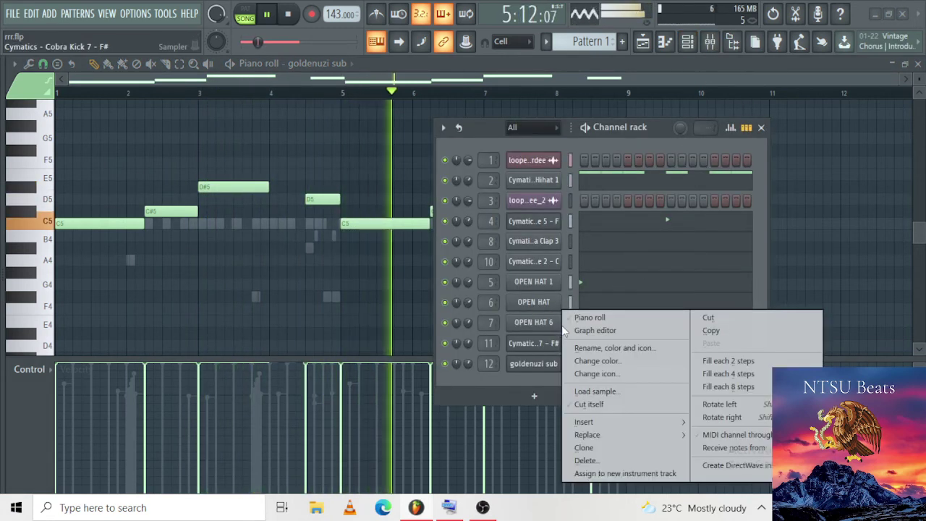
left_click(572, 318)
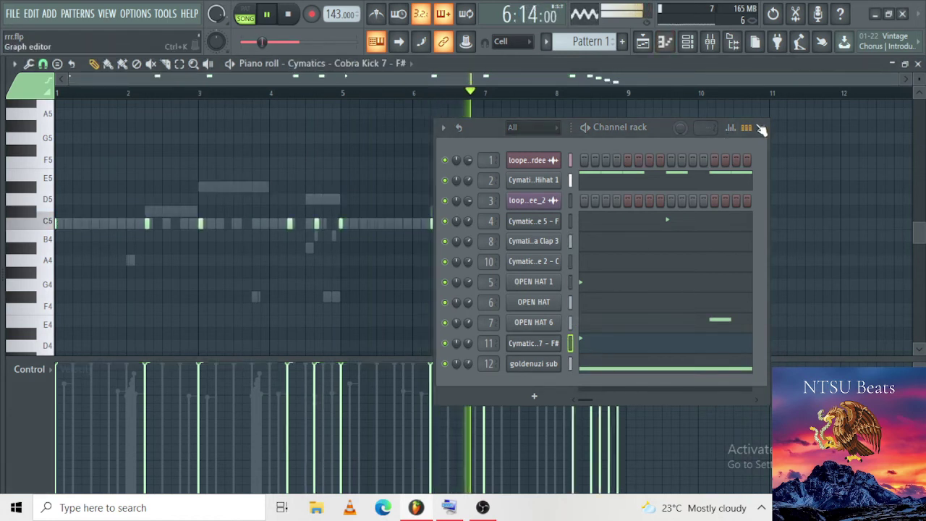
left_click(762, 129)
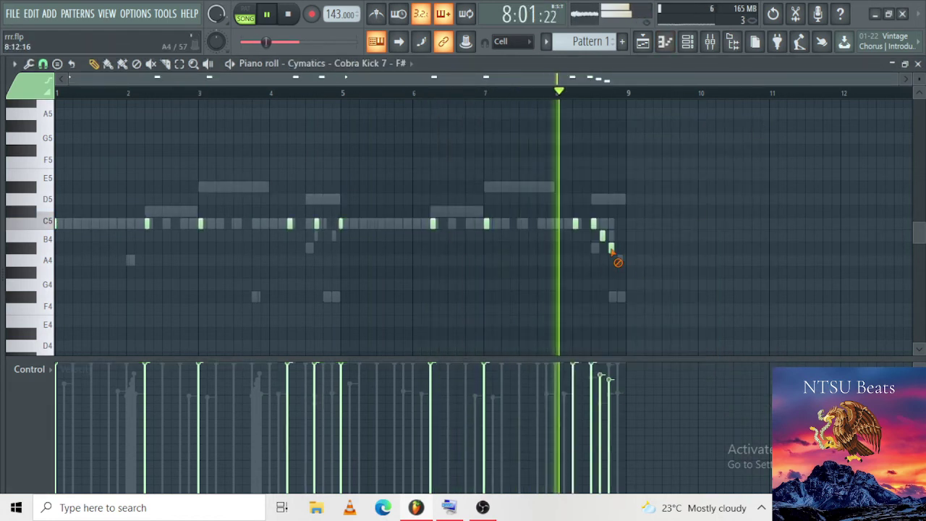
Step: Delete the A4 kick at the end of bar 8 and move the B4 and A#4 kicks up to C5 at full velocity
right_click(611, 248)
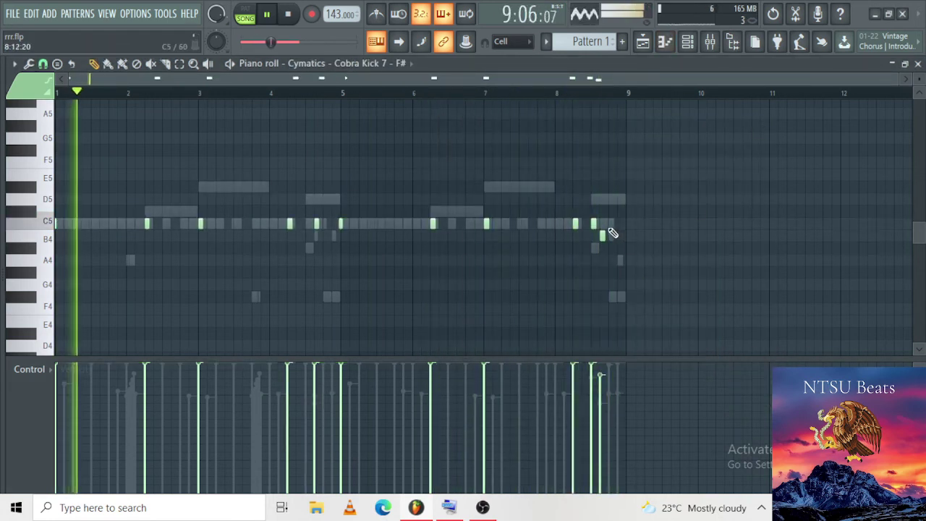
key("ctrl+z")
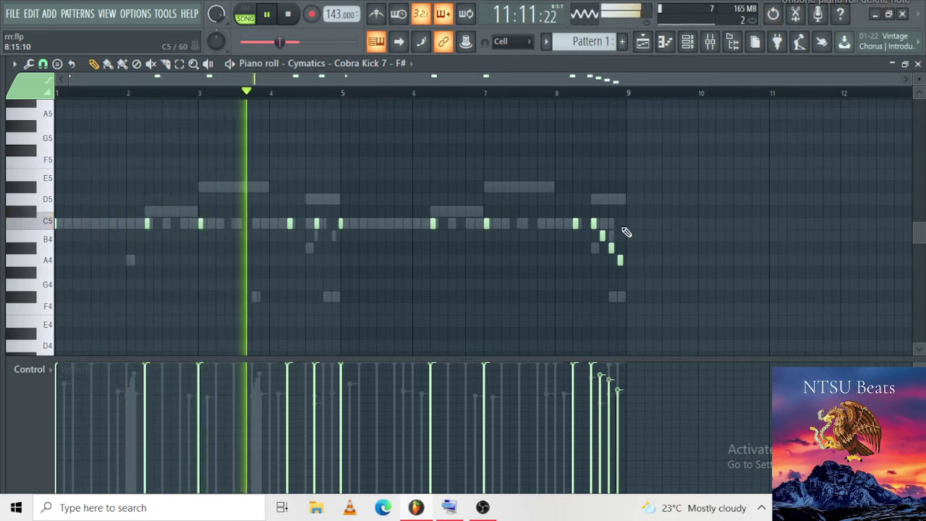
right_click(621, 260)
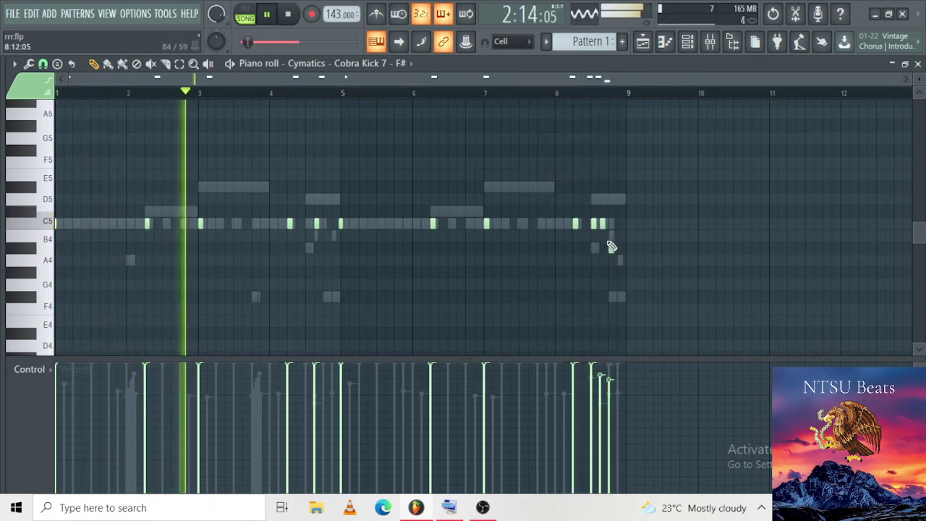
left_click_drag(609, 247, 610, 222)
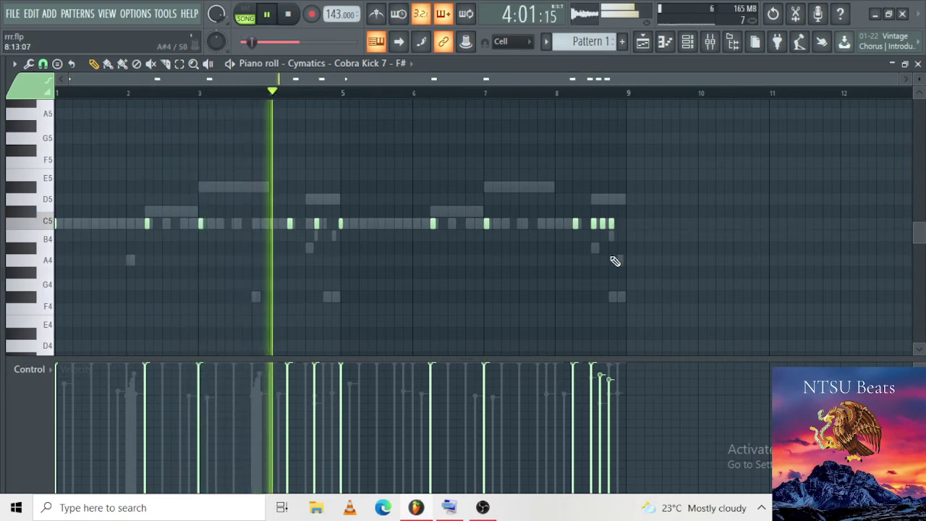
left_click(610, 364)
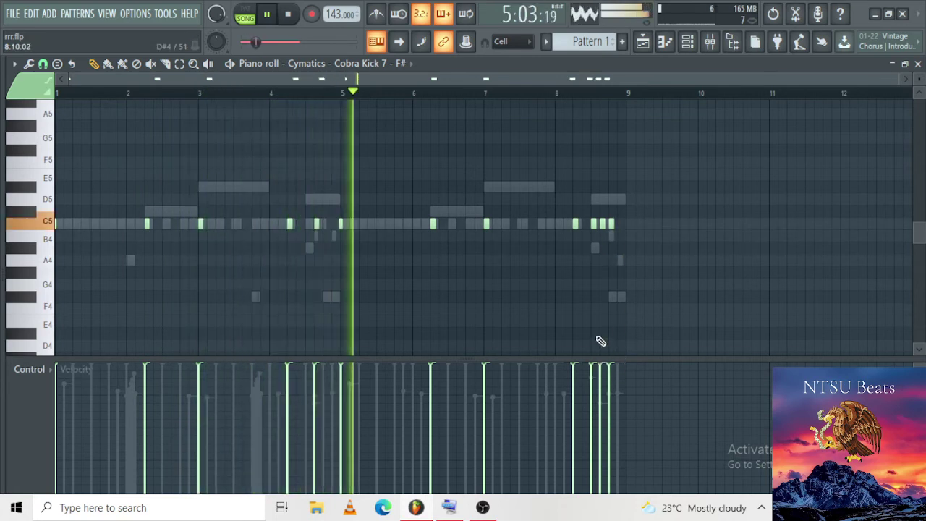
Step: Add a C5 kick on step 15 of bar 8 and lower the velocity of the closing run's second and fourth kicks
scroll(631, 279, "up", 4, "ctrl")
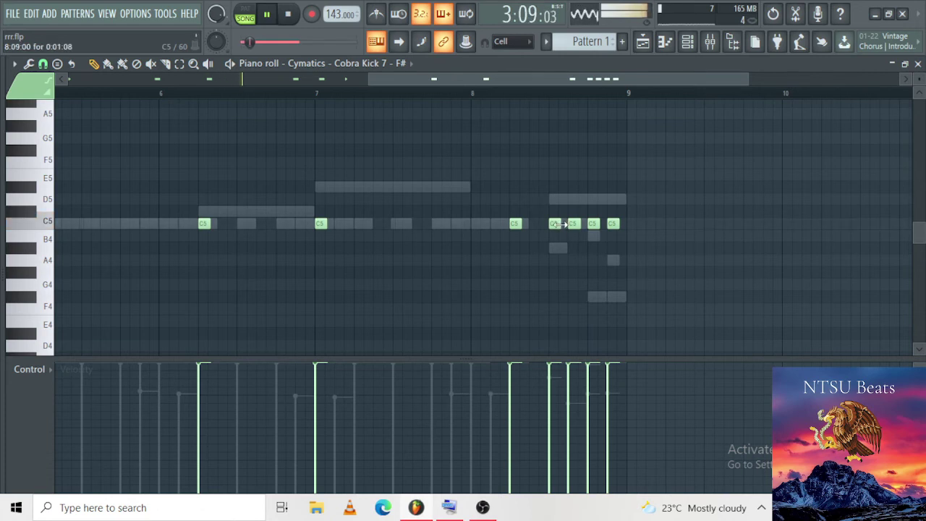
scroll(561, 224, "down", 4)
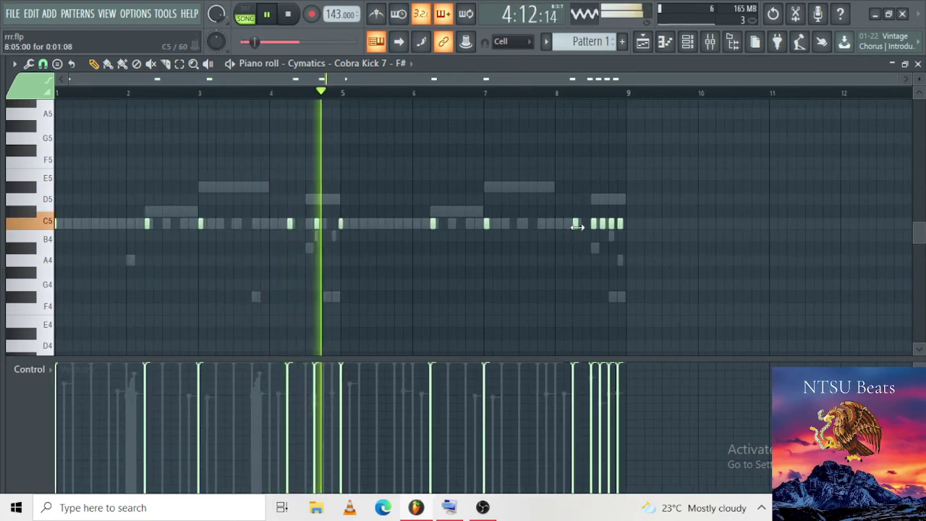
scroll(606, 232, "up", 1)
scroll(610, 239, "up", 1)
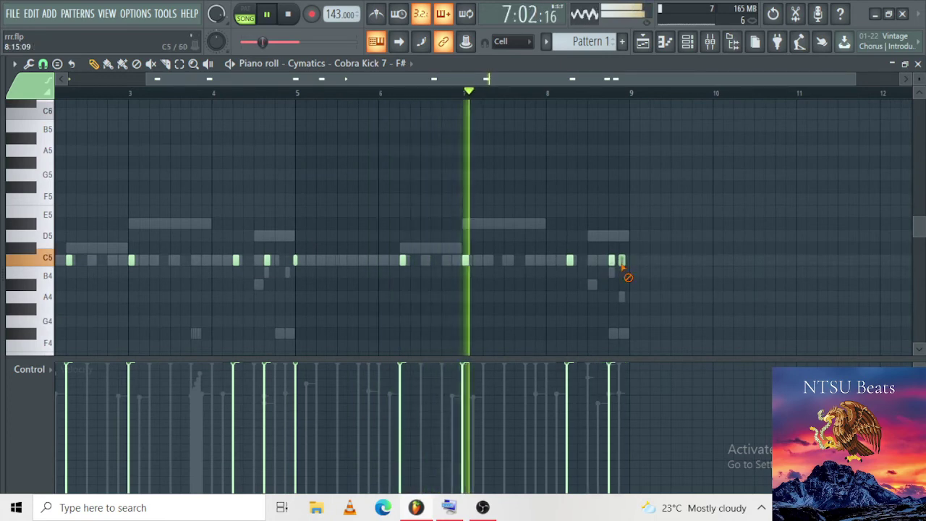
scroll(626, 271, "up", 2)
scroll(636, 272, "up", 1)
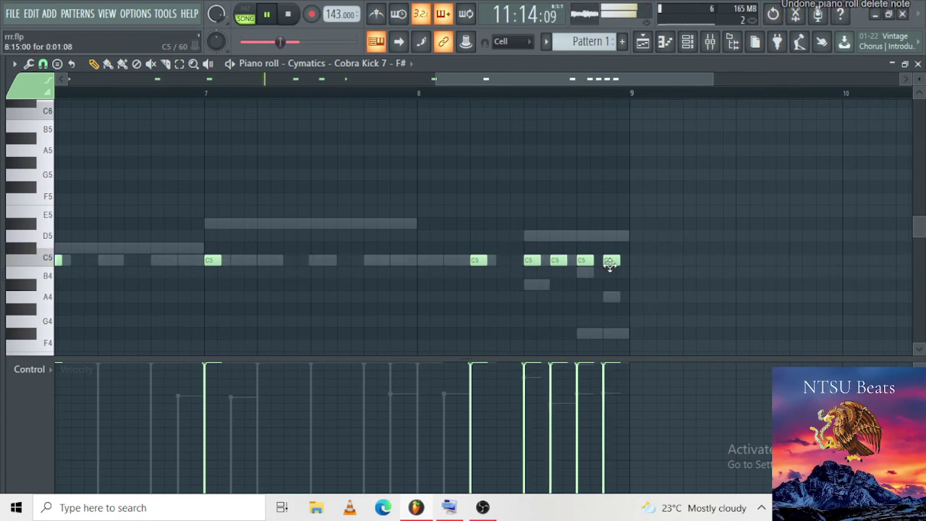
scroll(605, 267, "down", 2)
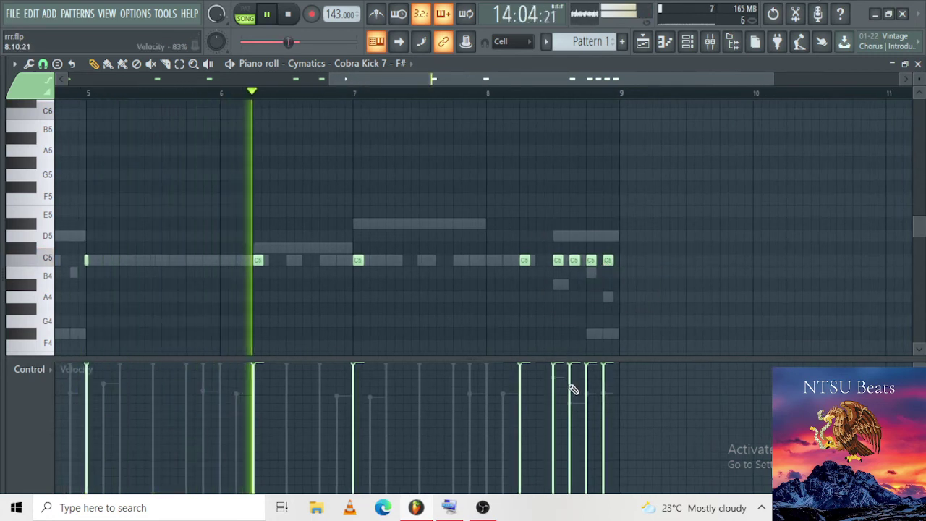
left_click_drag(607, 371, 605, 384)
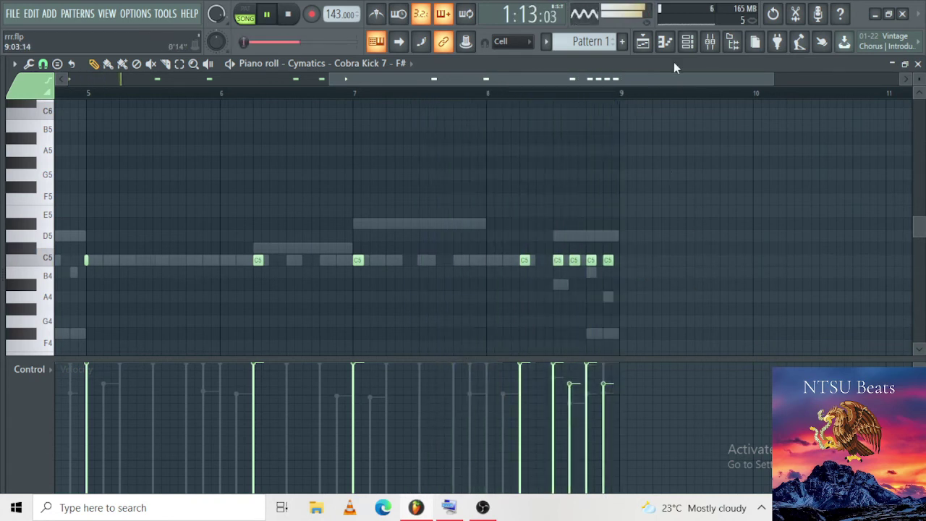
Step: Select the last four C5 kicks of bar 8 and reshape their velocities into a gradual decline
left_click(687, 44)
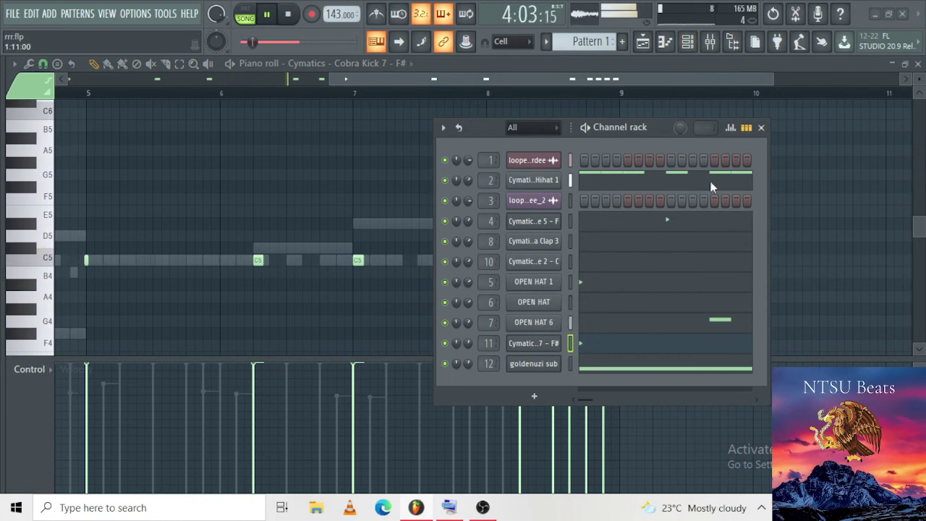
left_click(765, 127)
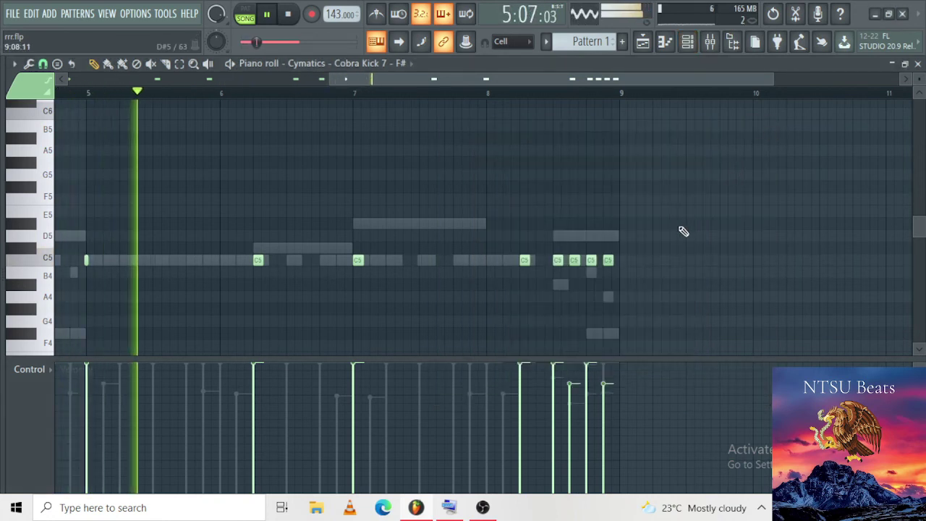
left_click_drag(655, 246, 564, 313)
left_click(600, 390)
left_click(567, 377)
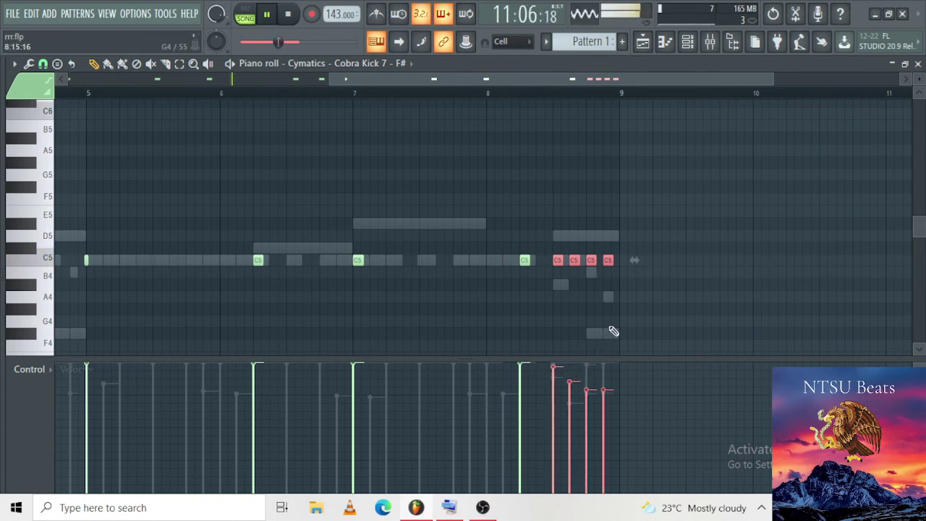
left_click(692, 43)
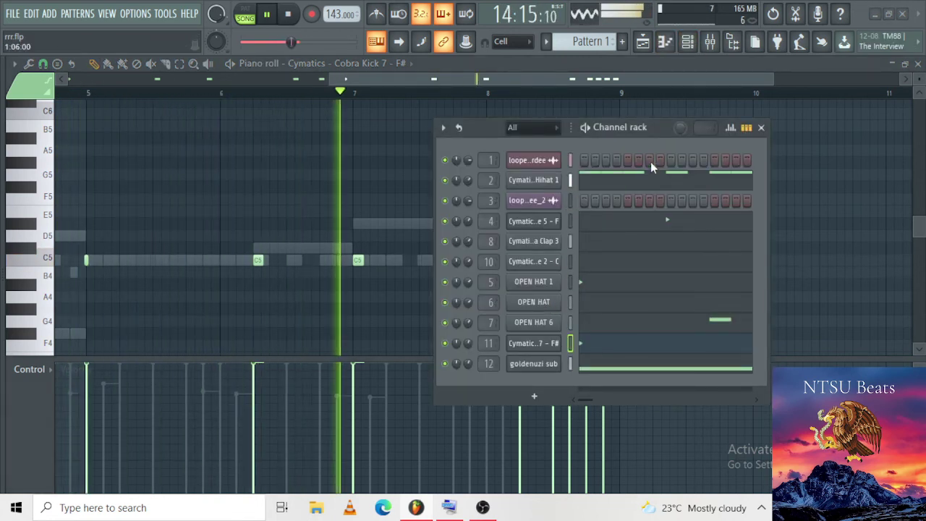
left_click(687, 42)
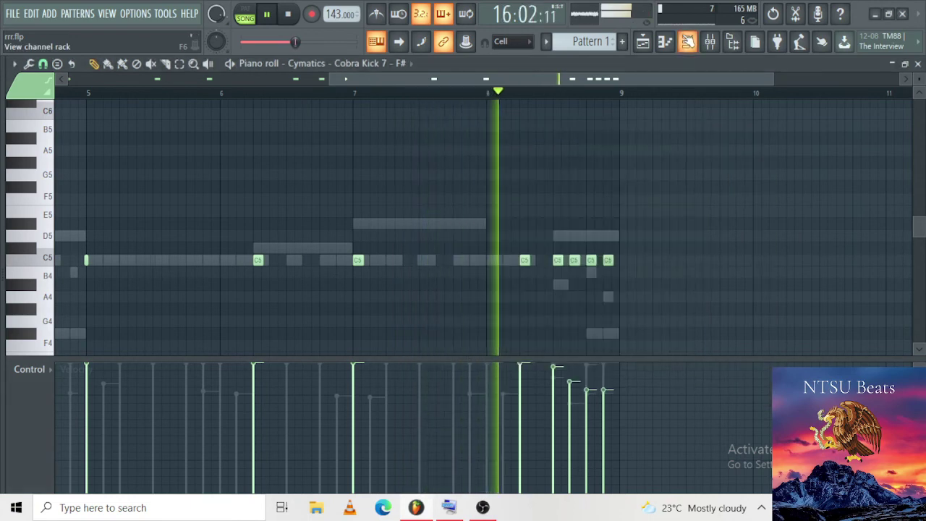
left_click(643, 41)
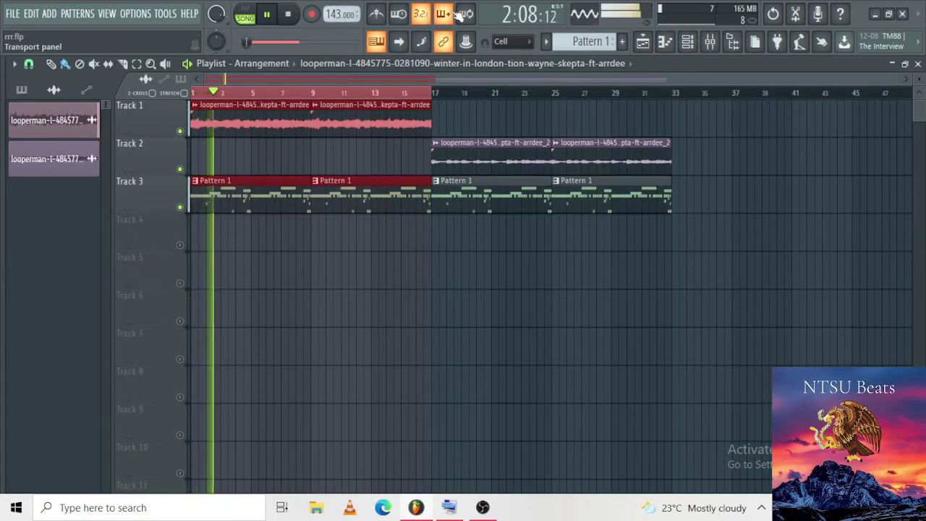
left_click(668, 41)
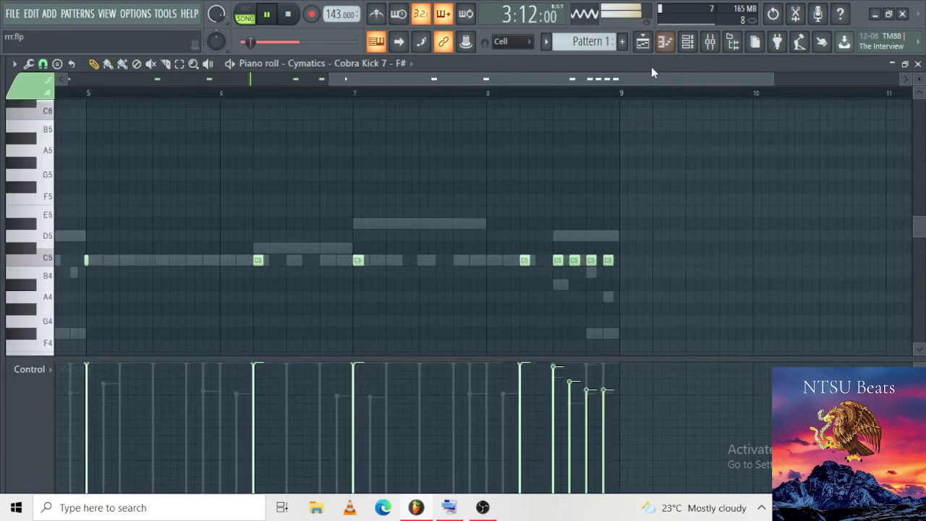
Step: Audition from bar 7 and thin the closing kick run of bar 8 to a single full-velocity C5 kick on step 11
scroll(604, 186, "down", 2)
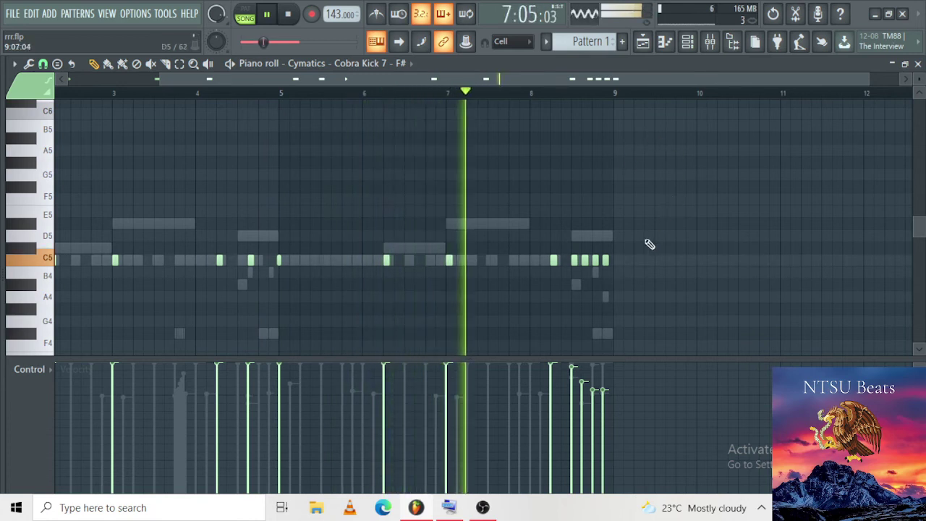
scroll(647, 244, "up", 2)
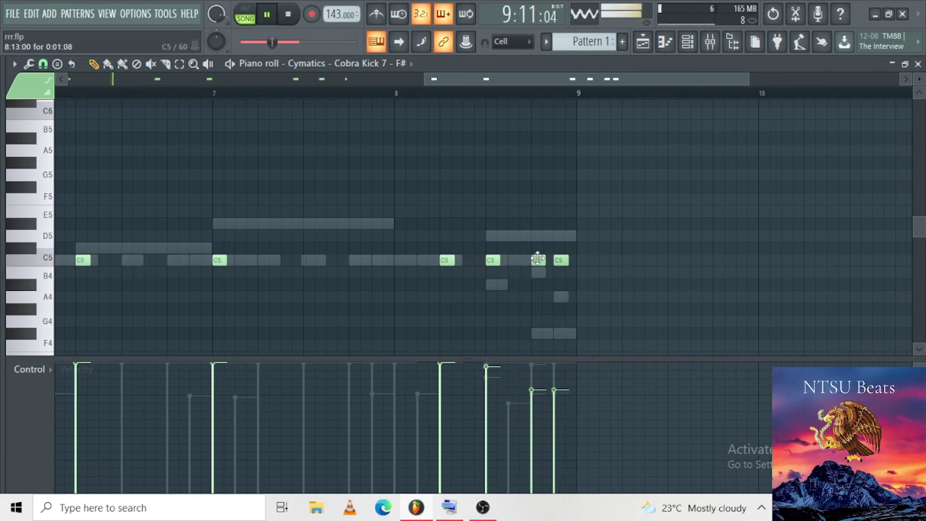
left_click(307, 94)
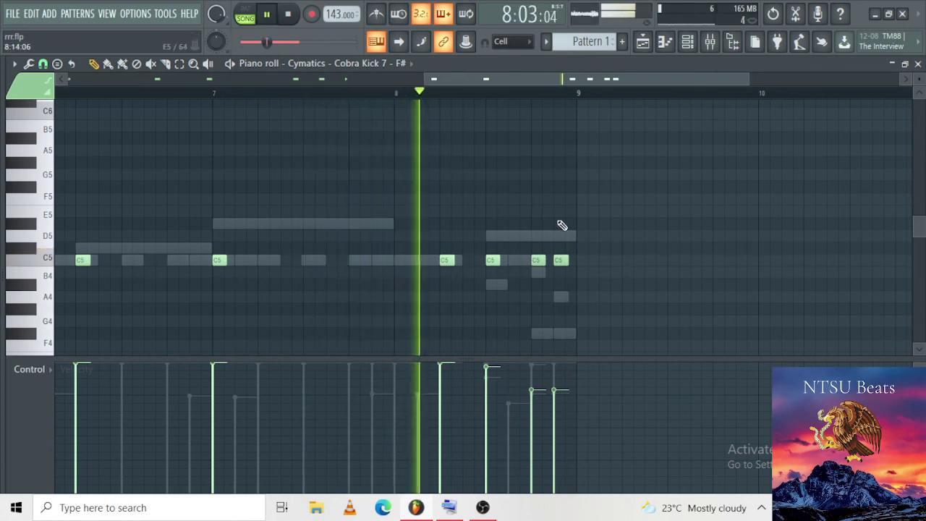
left_click_drag(573, 235, 577, 235)
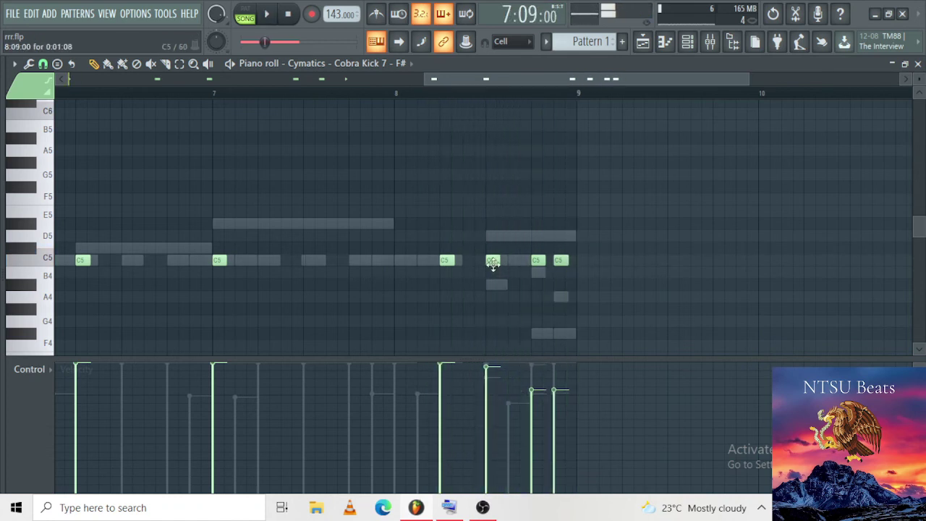
right_click(494, 265)
key("space")
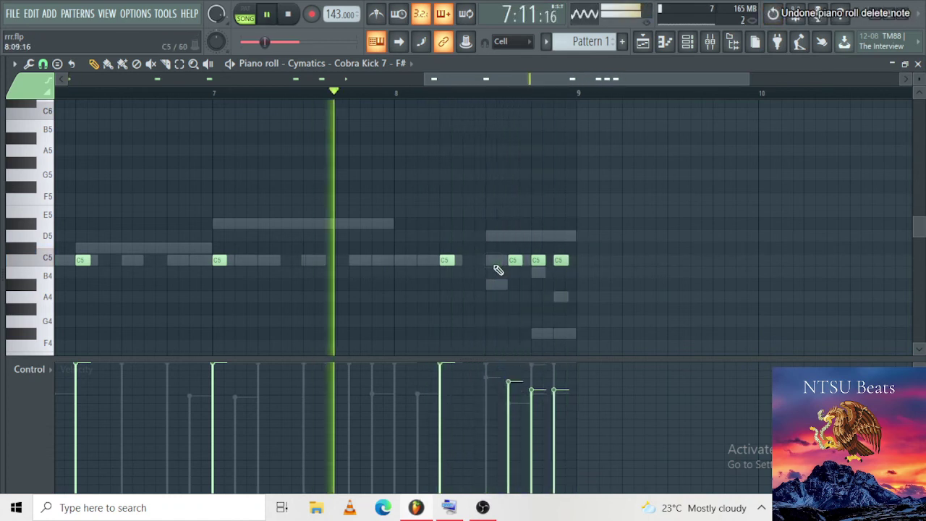
right_click(538, 261)
right_click(560, 261)
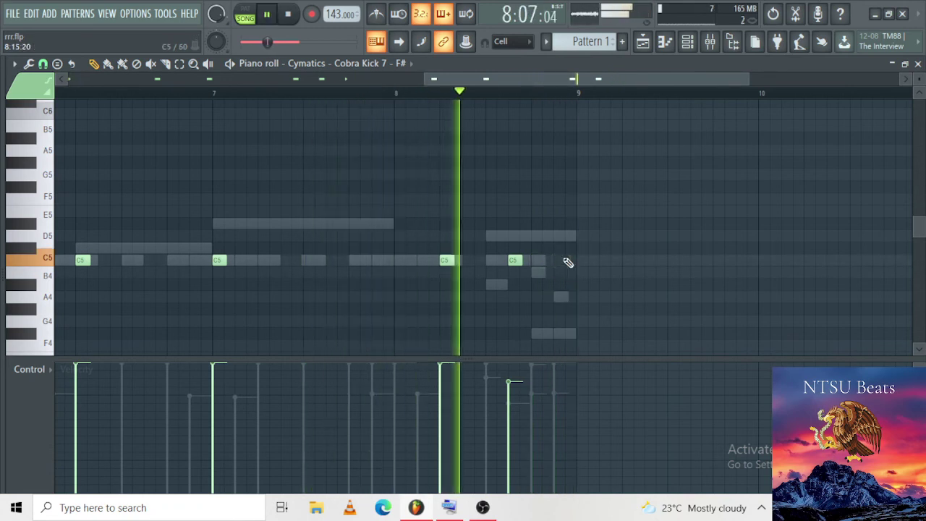
scroll(563, 263, "down", 5)
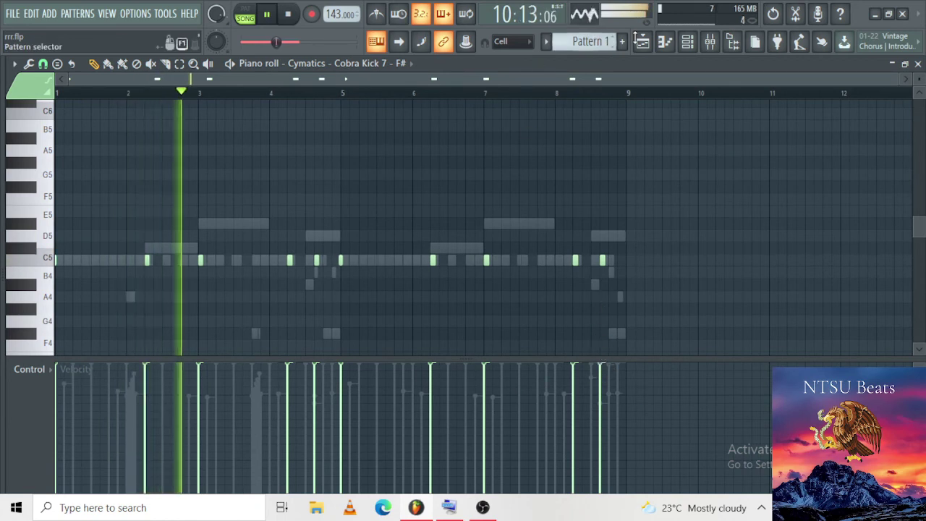
Step: Go back to the playlist arrangement without the channel rack and stop playback
left_click(687, 41)
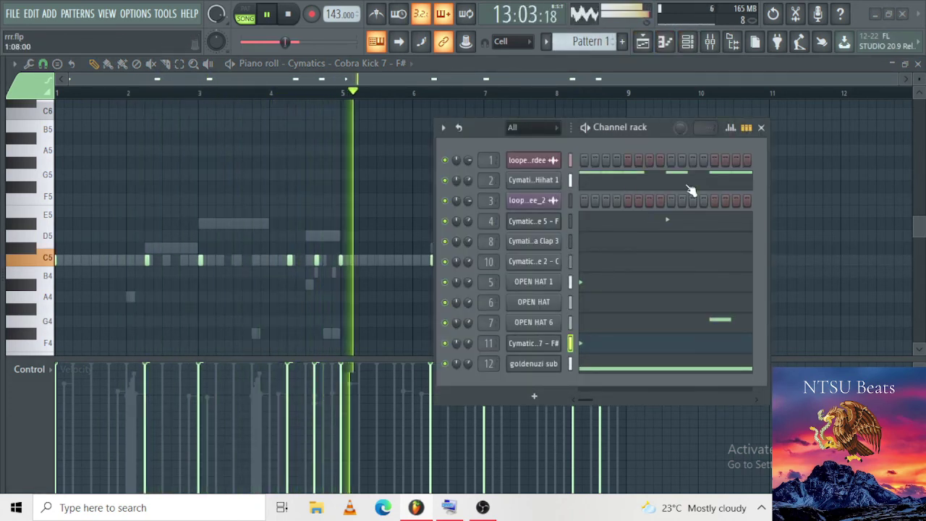
left_click(761, 127)
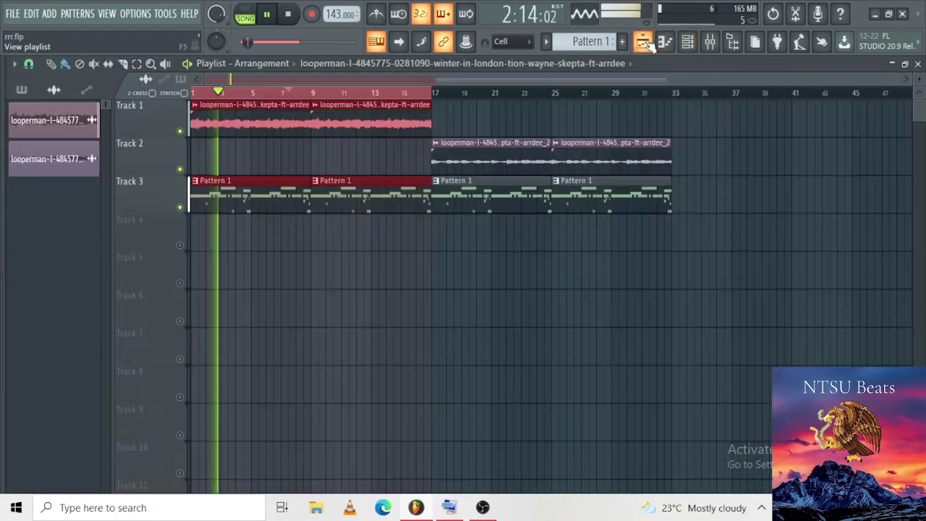
left_click(643, 41)
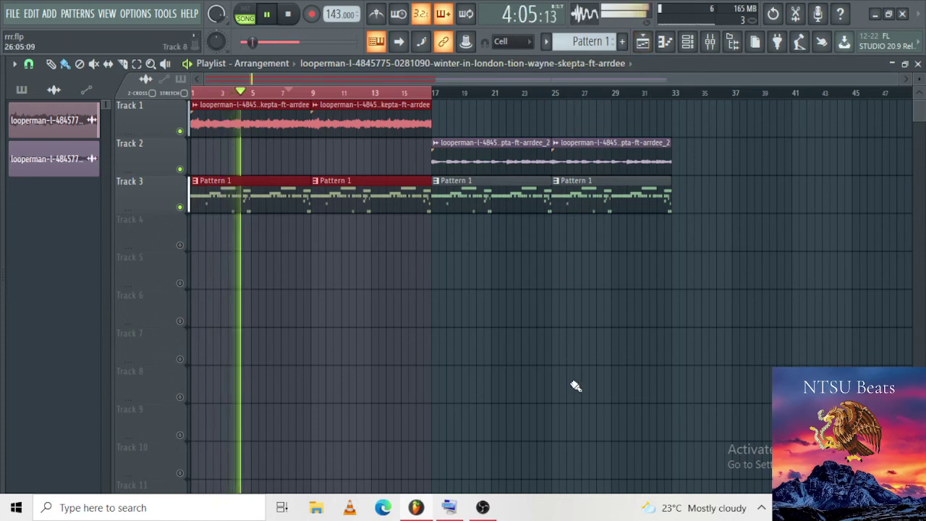
key("space")
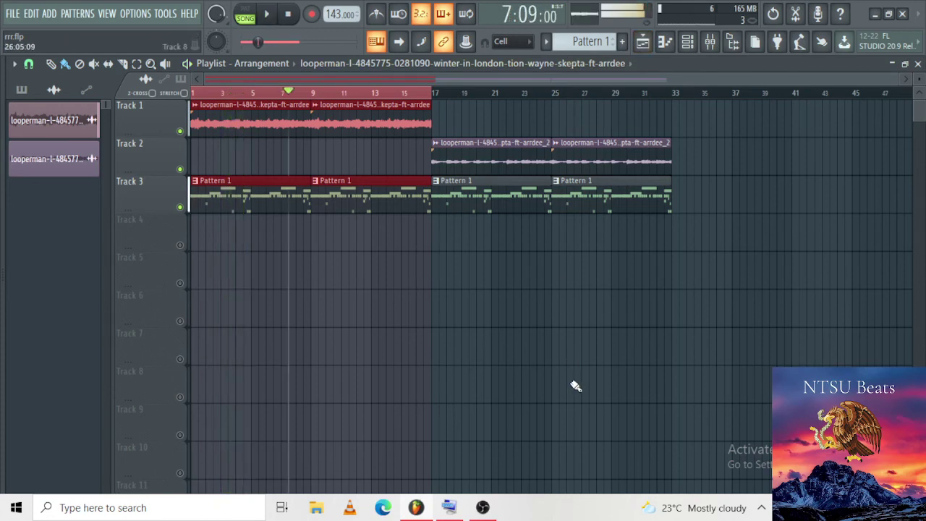
left_click(482, 508)
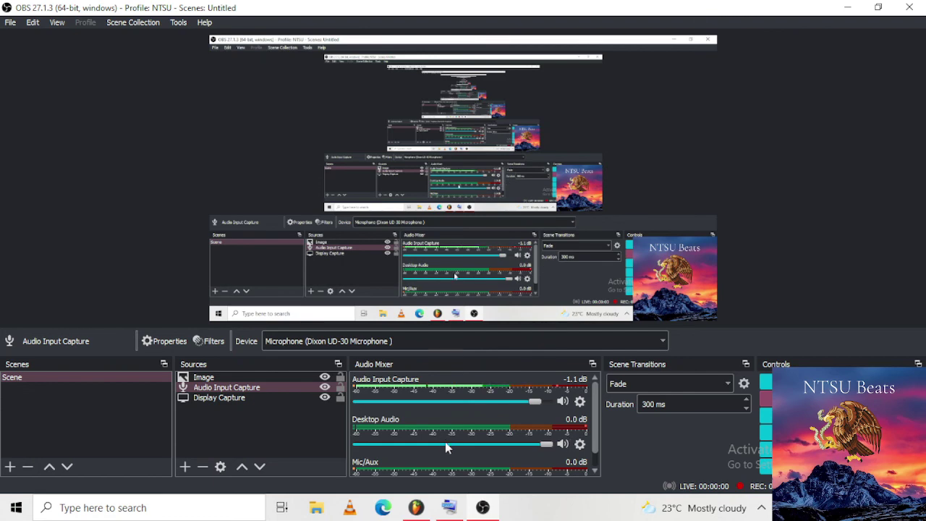
left_click(417, 508)
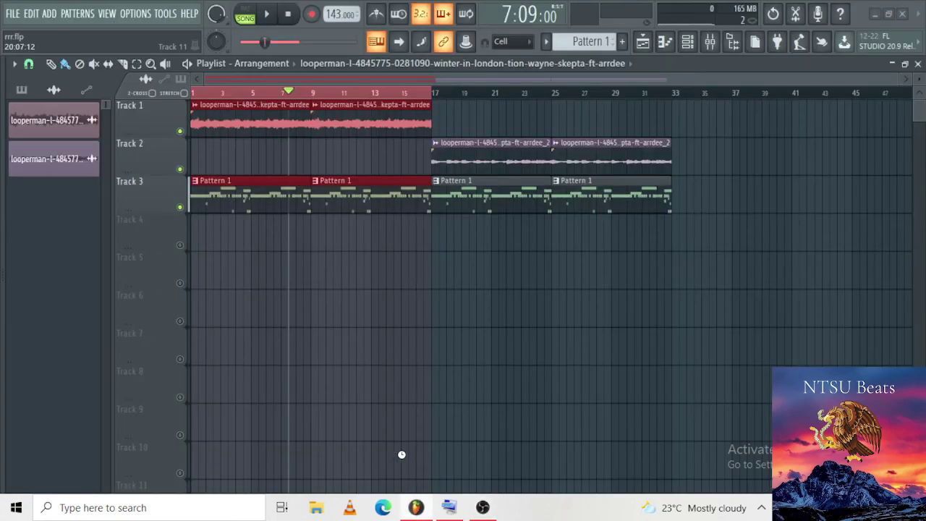
Step: Clear the playlist's time selection over bars 1 to 16 and play the arrangement from bar 1
right_click(348, 93)
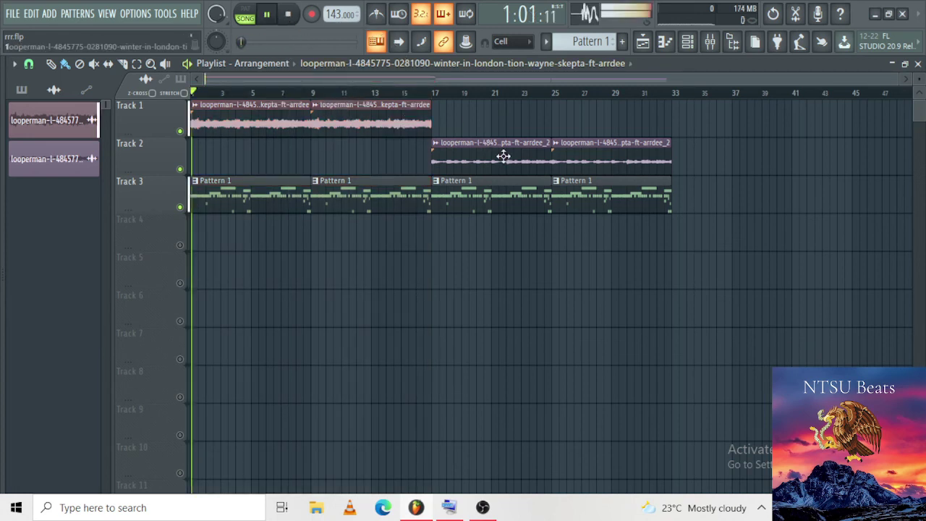
left_click(686, 42)
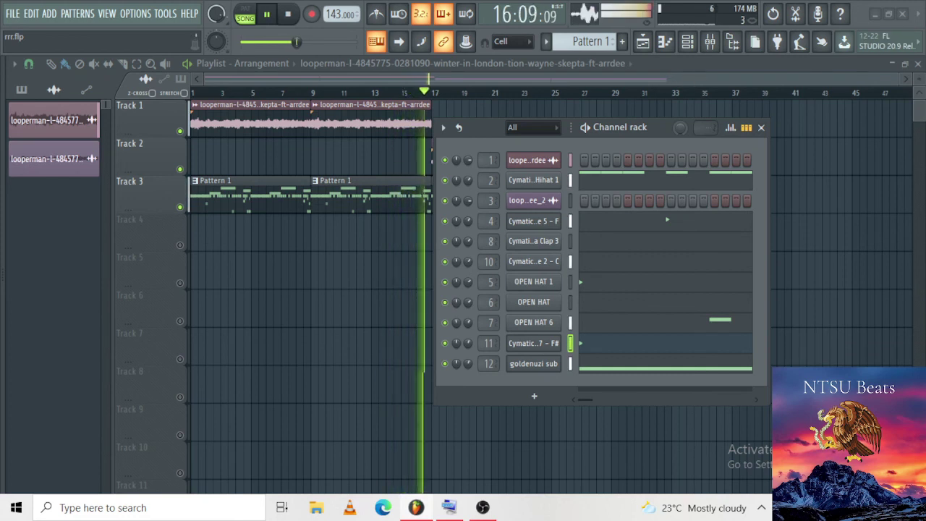
left_click(761, 128)
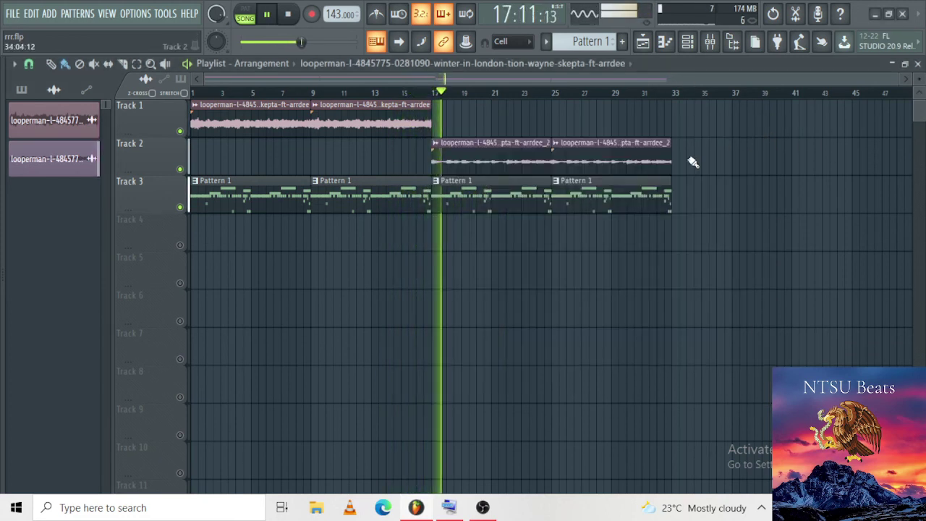
Step: Delete the Pattern 1 clip spanning bars 17 to 24 on Track 3, audition the change from bar 15 and stop playback
right_click(525, 210)
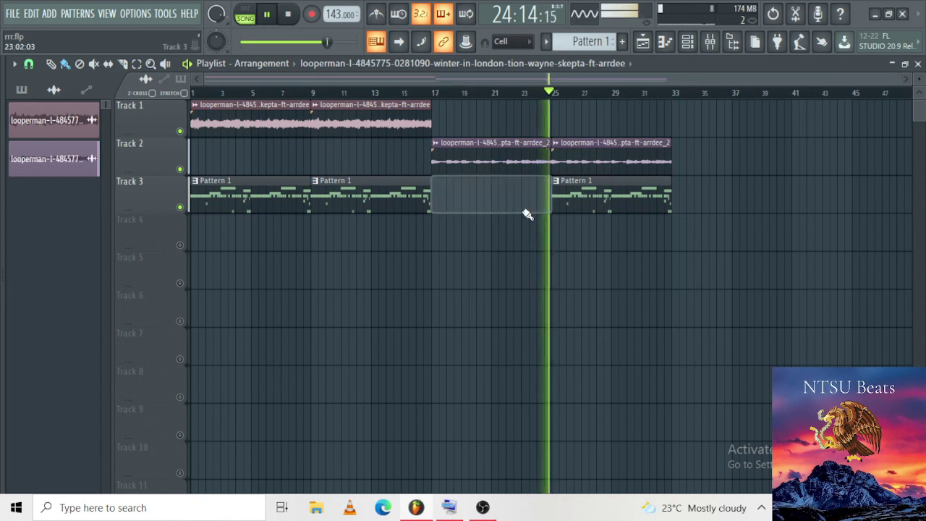
left_click(409, 87)
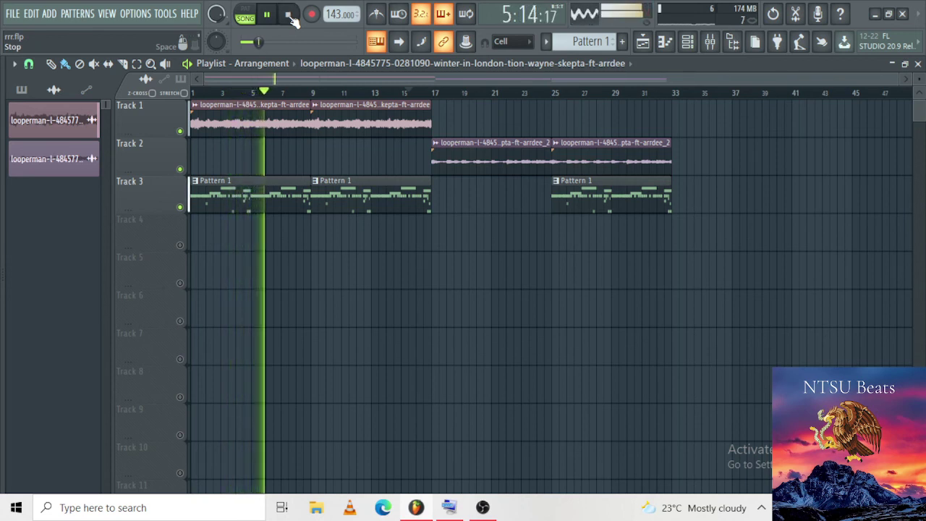
left_click(289, 15)
left_click(420, 226)
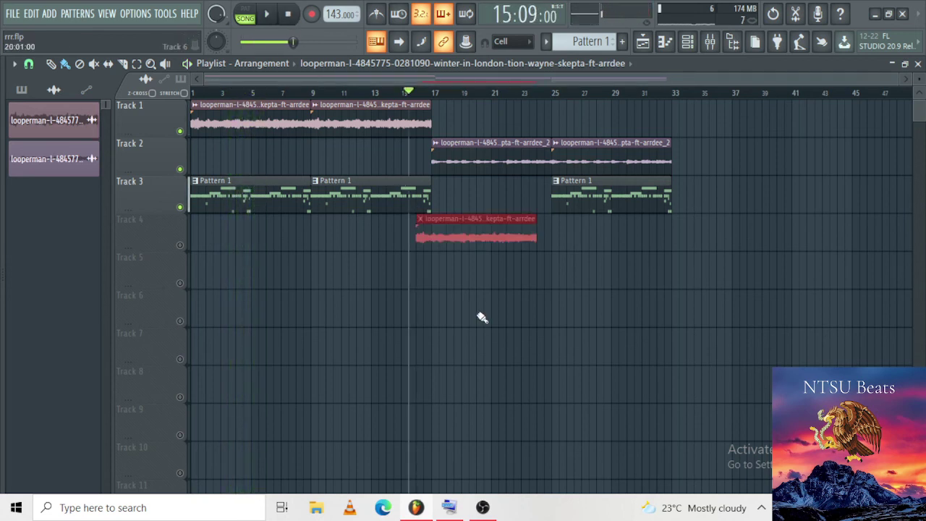
right_click(477, 247)
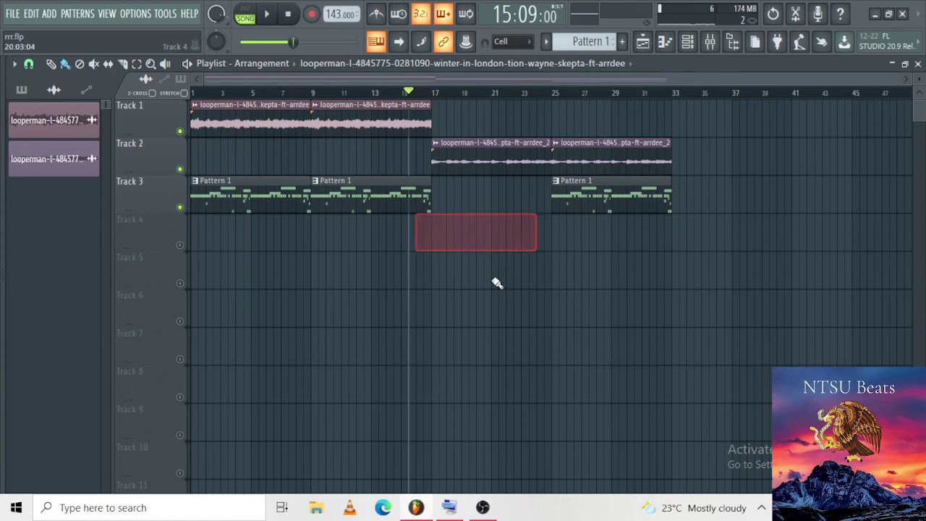
left_click(480, 509)
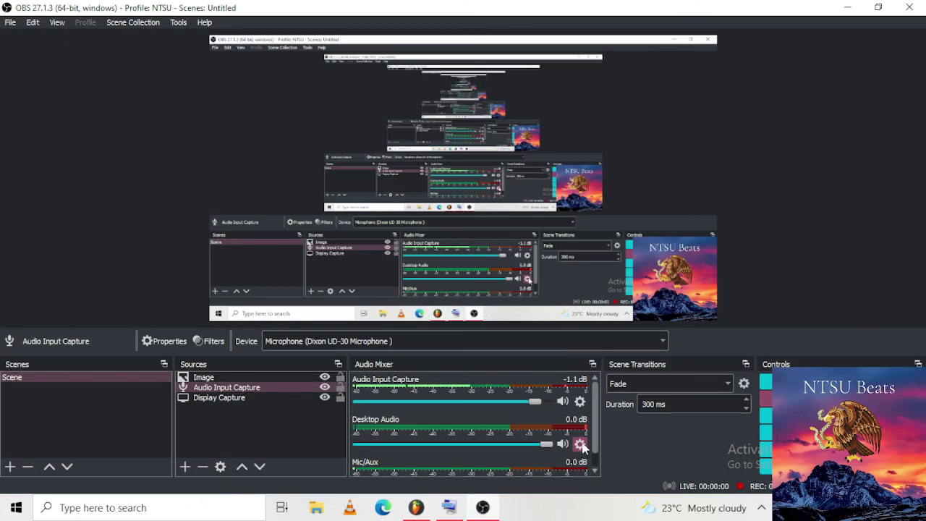